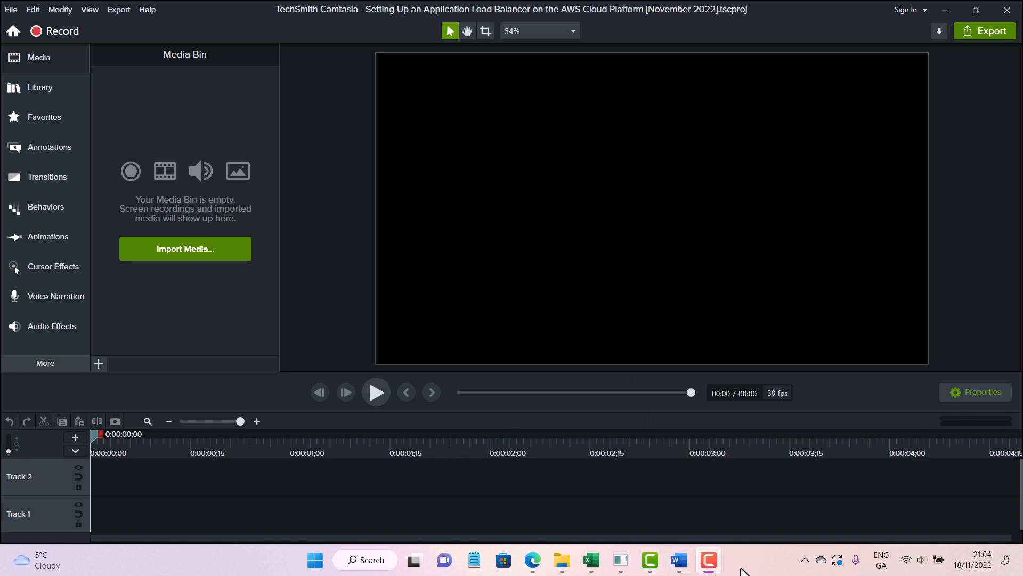
# Switch to Microsoft Edge and open the AWS website in a new tab.
pyautogui.click(529, 560)
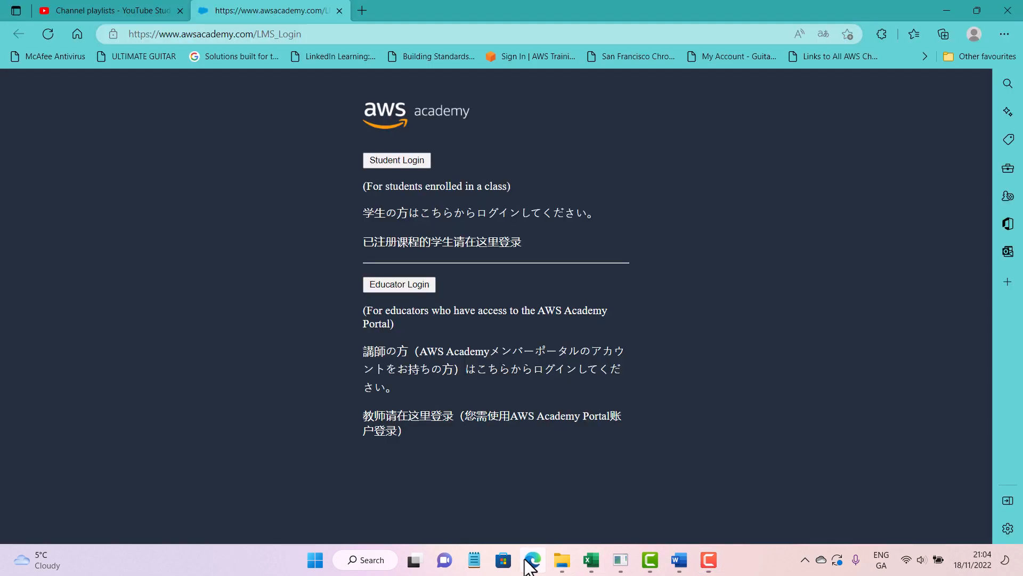
pyautogui.click(364, 11)
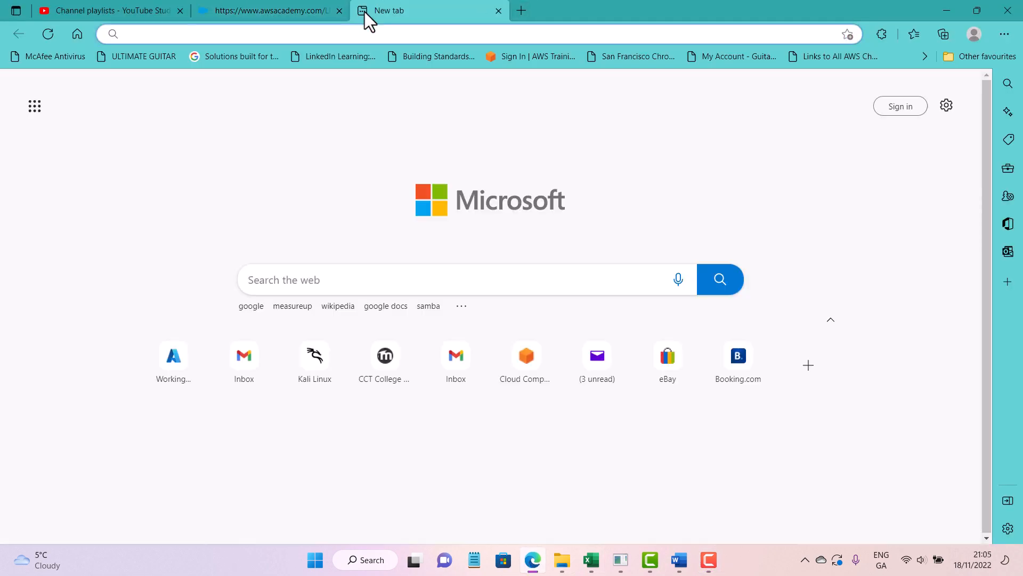
pyautogui.write('aws')
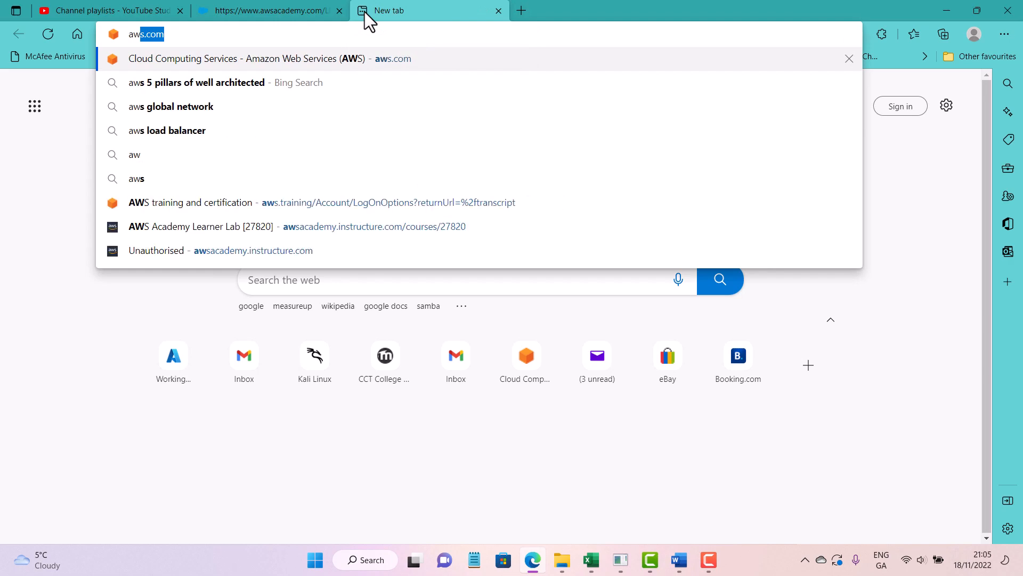
pyautogui.press('Return')
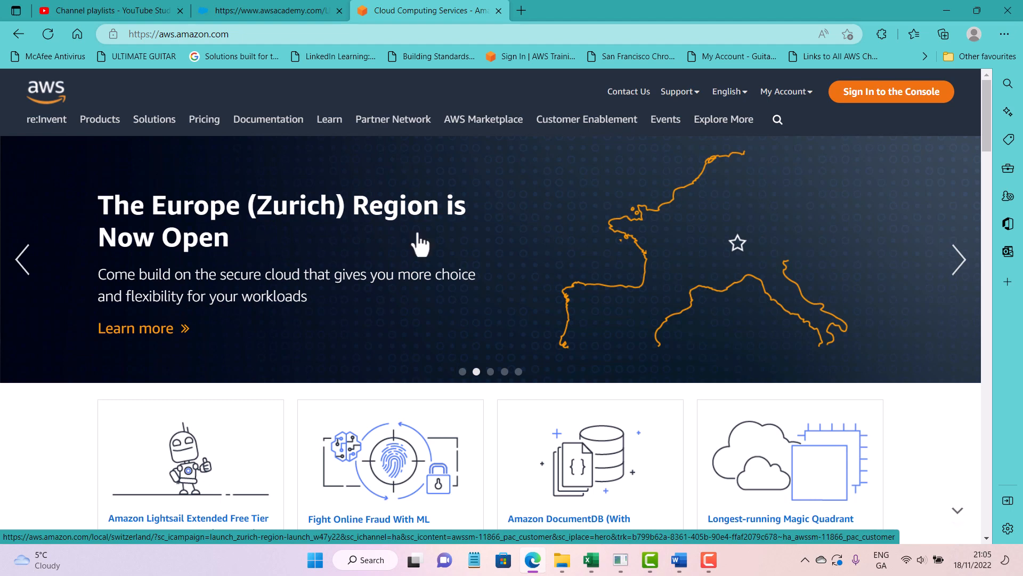
# Look through the AWS homepage's featured banners and its account options, and close the page.
pyautogui.click(959, 266)
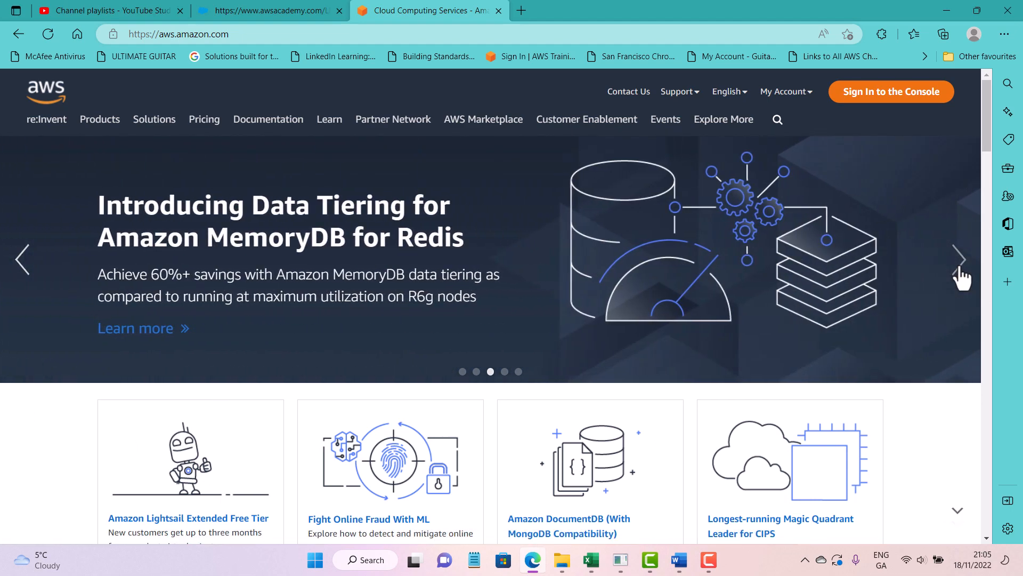
pyautogui.click(961, 271)
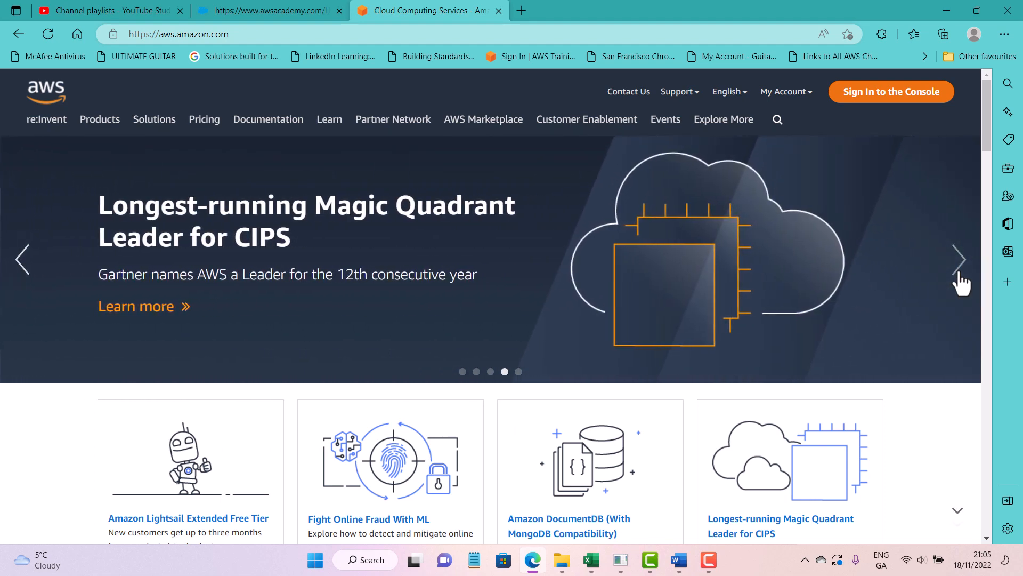
pyautogui.click(959, 273)
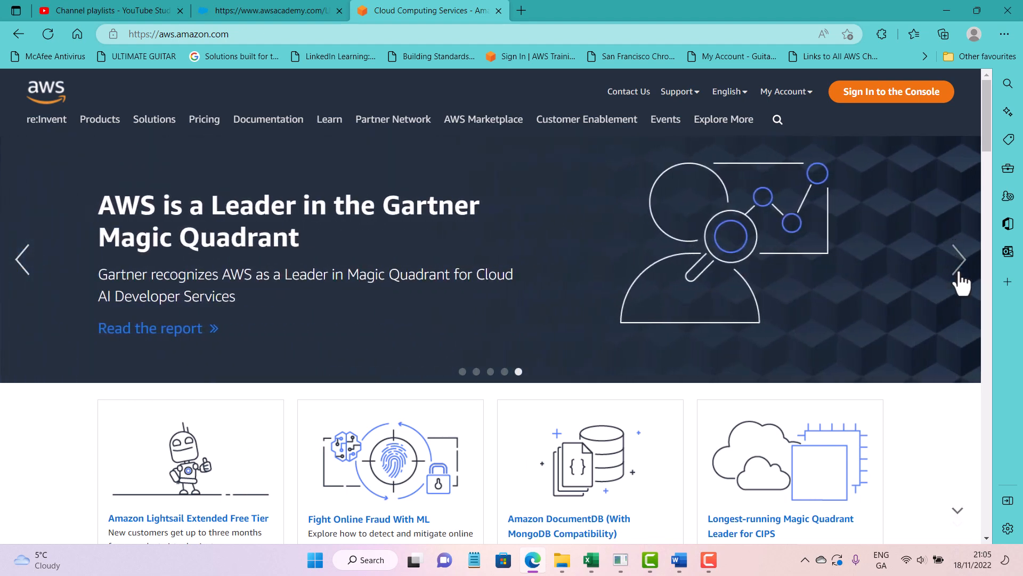
pyautogui.click(960, 274)
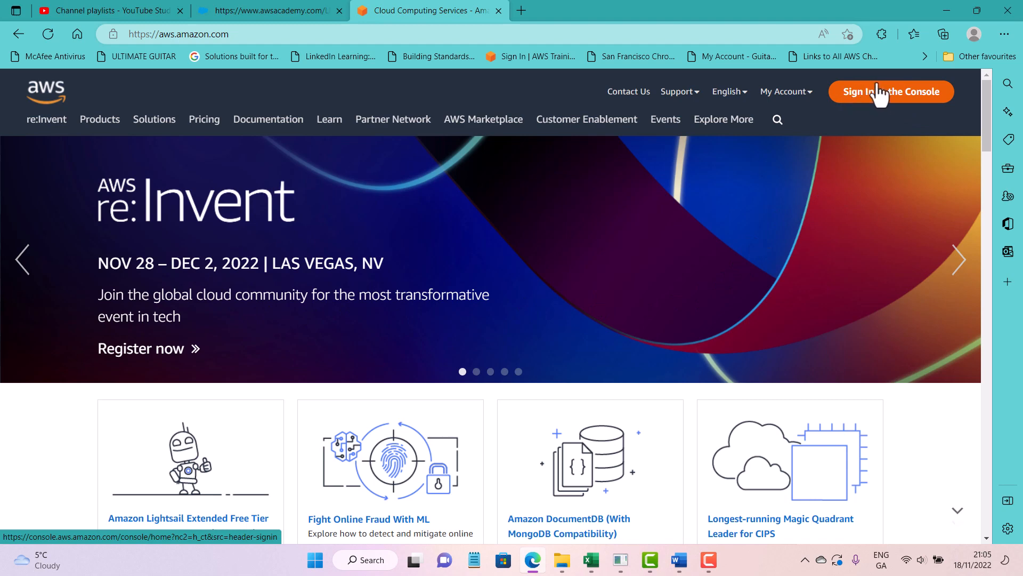
pyautogui.click(806, 93)
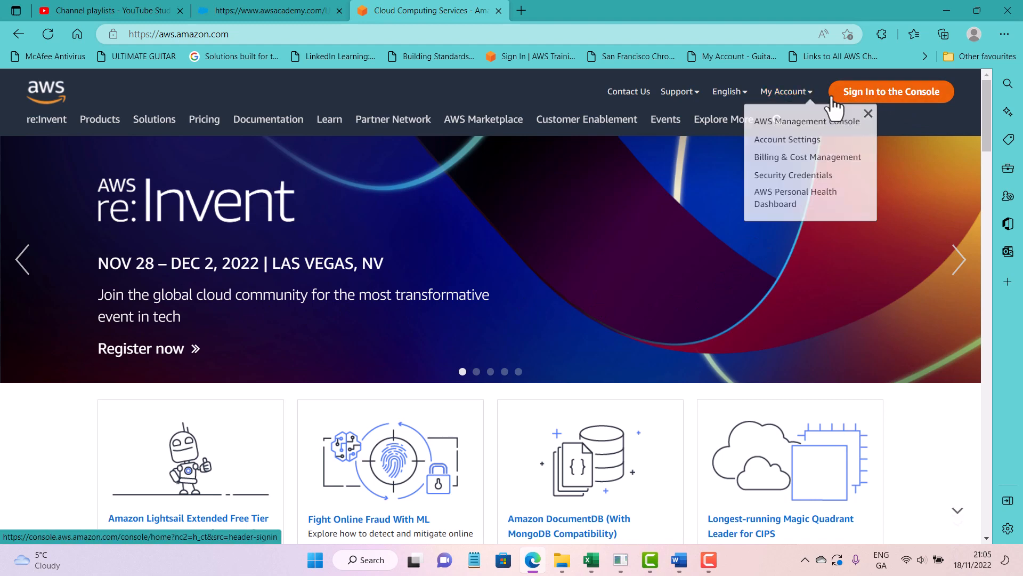
pyautogui.click(498, 11)
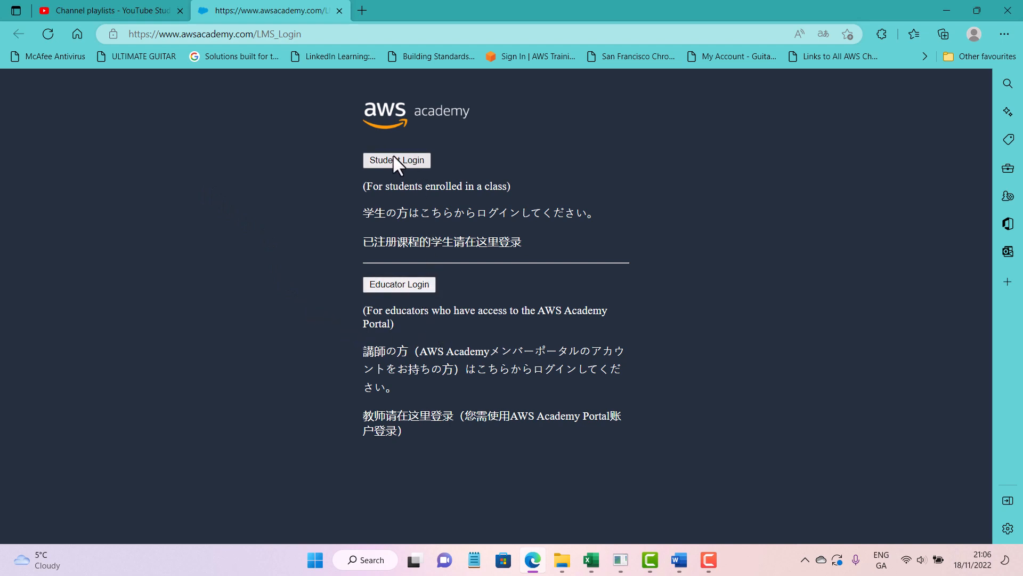
# Log in to AWS Academy as an educator and view the Cloud Architecting course's modules and dashboard in Student View.
pyautogui.click(395, 285)
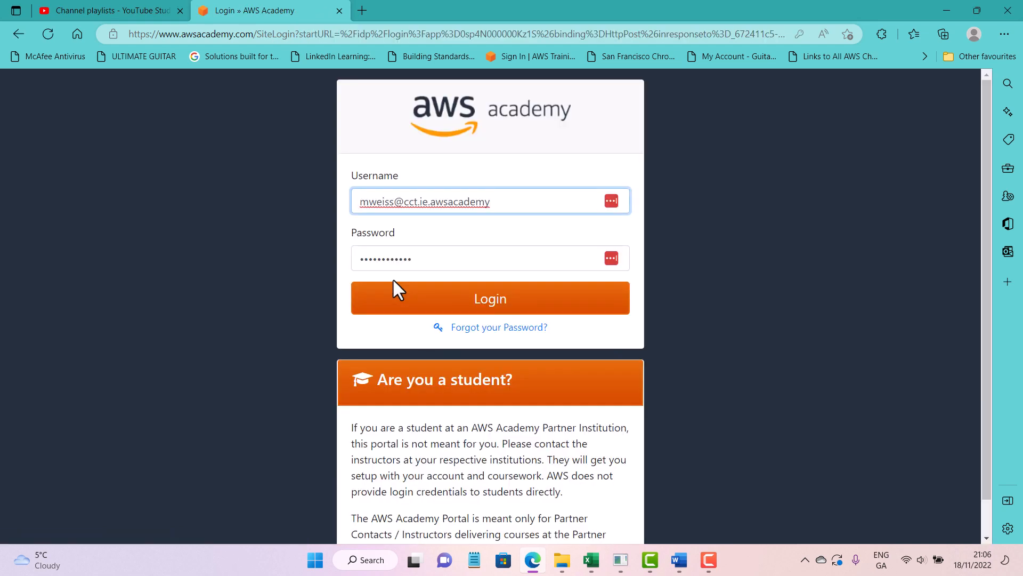
pyautogui.click(449, 308)
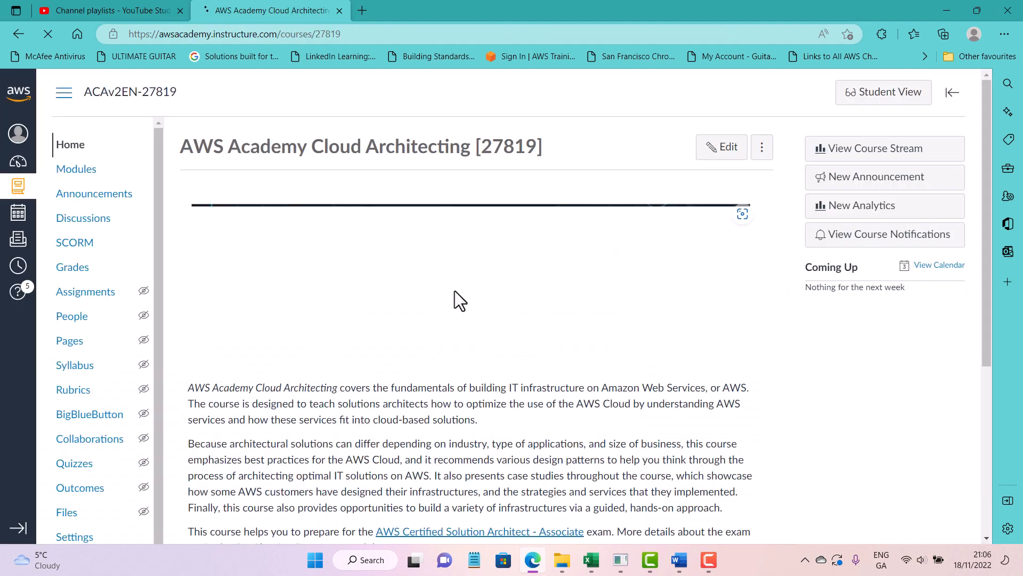
pyautogui.click(887, 97)
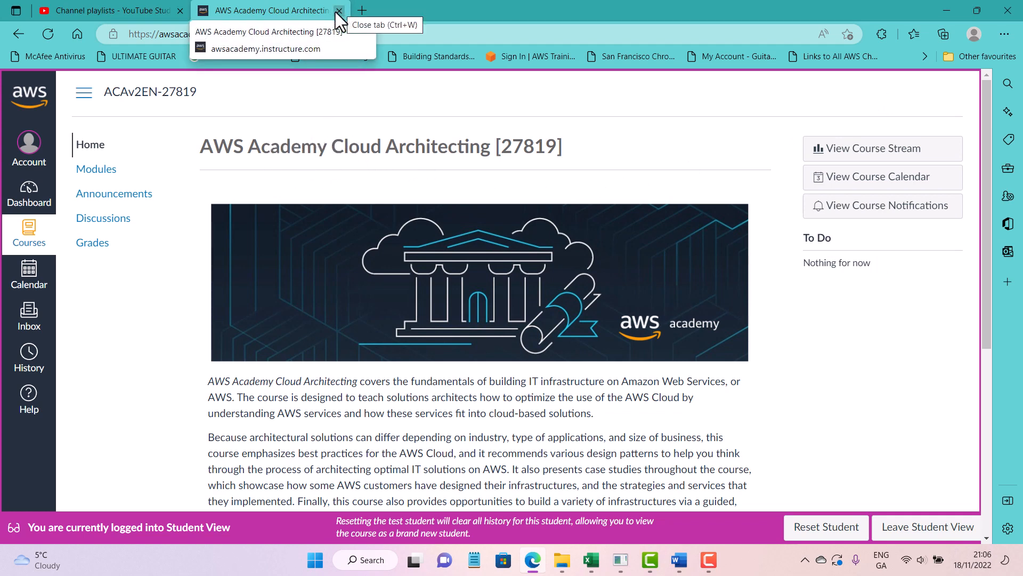
pyautogui.click(90, 176)
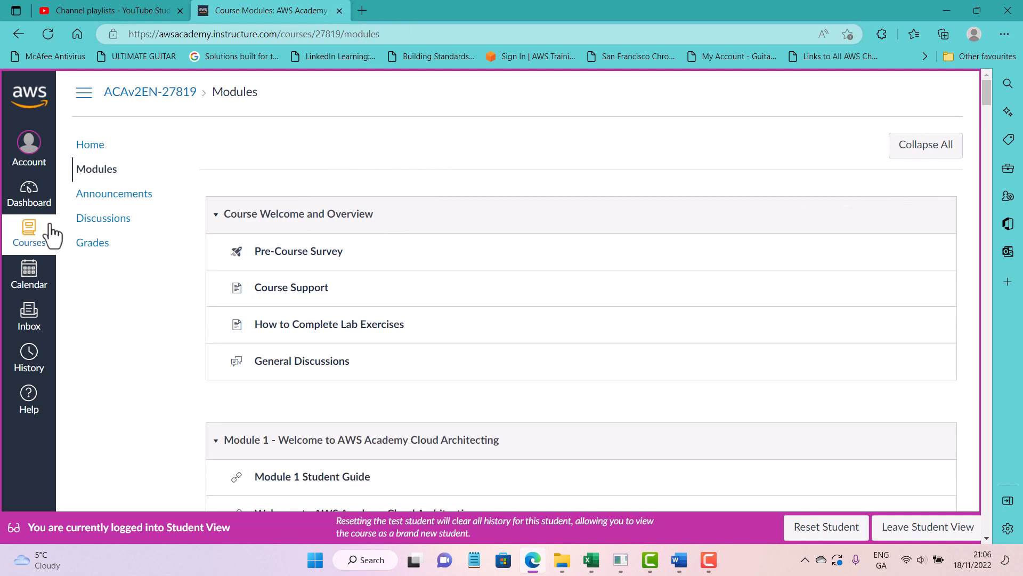
pyautogui.click(31, 195)
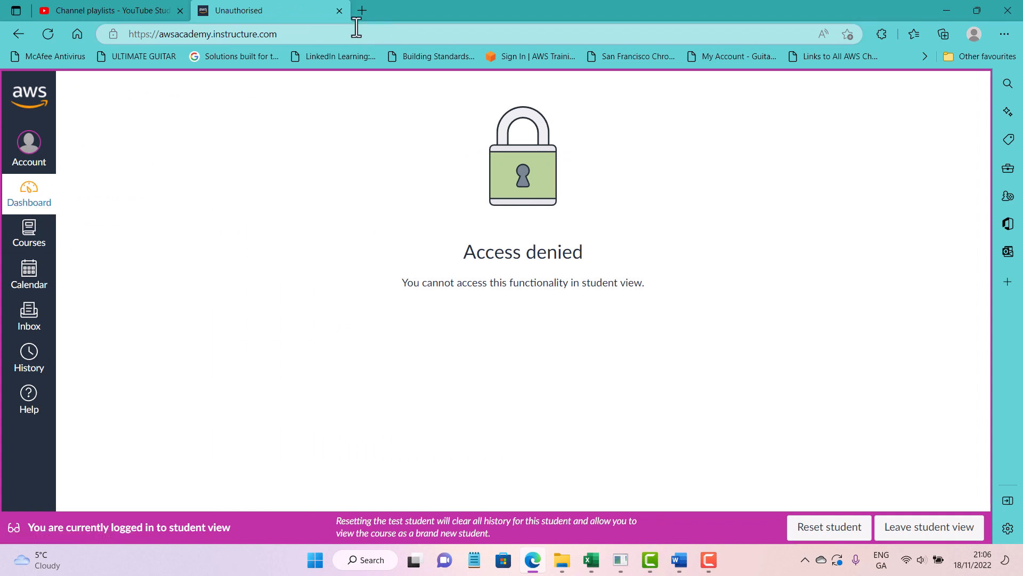
# Log out of the test student account and close the AWS Academy page.
pyautogui.click(36, 156)
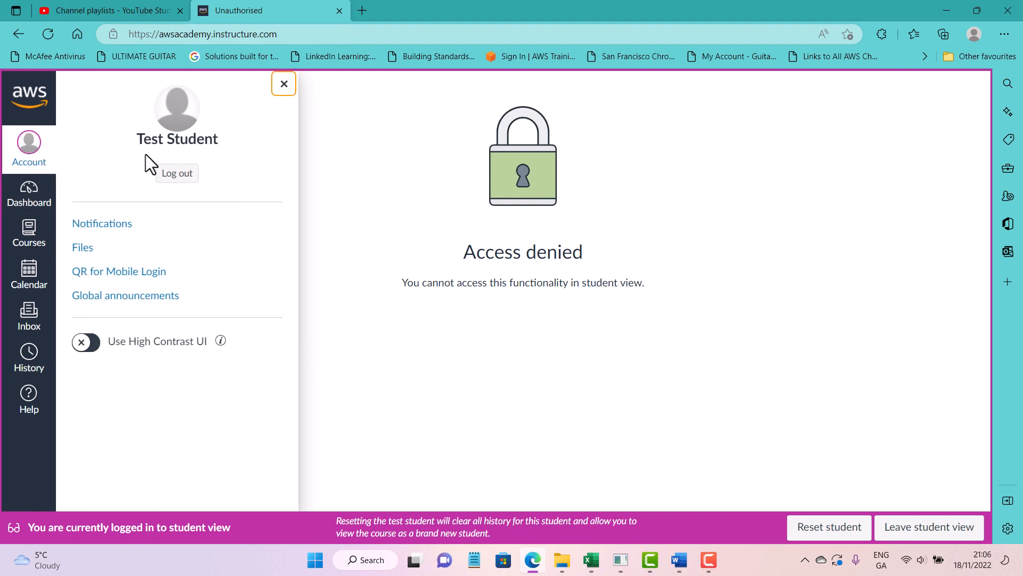
pyautogui.click(178, 171)
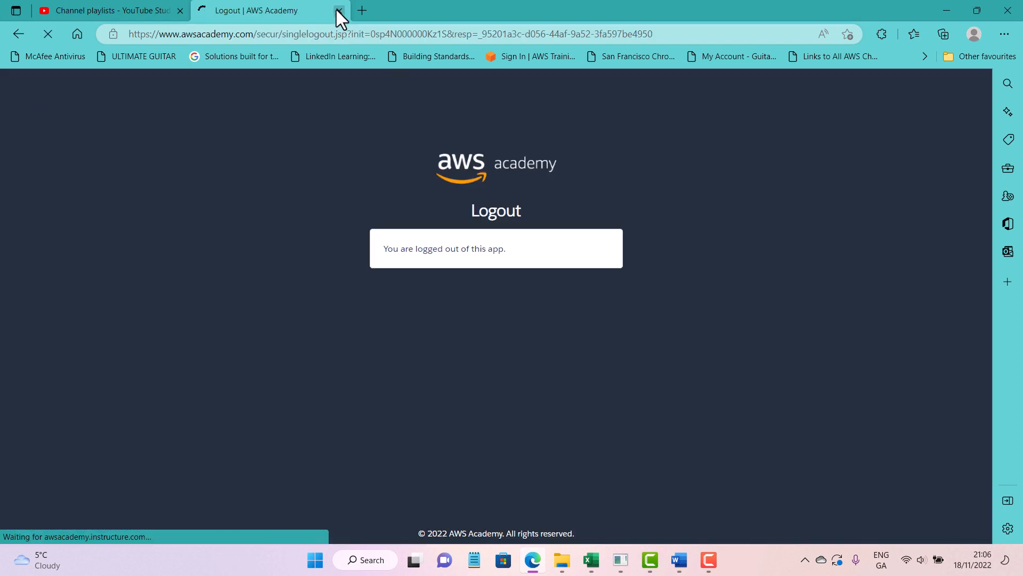
pyautogui.click(339, 11)
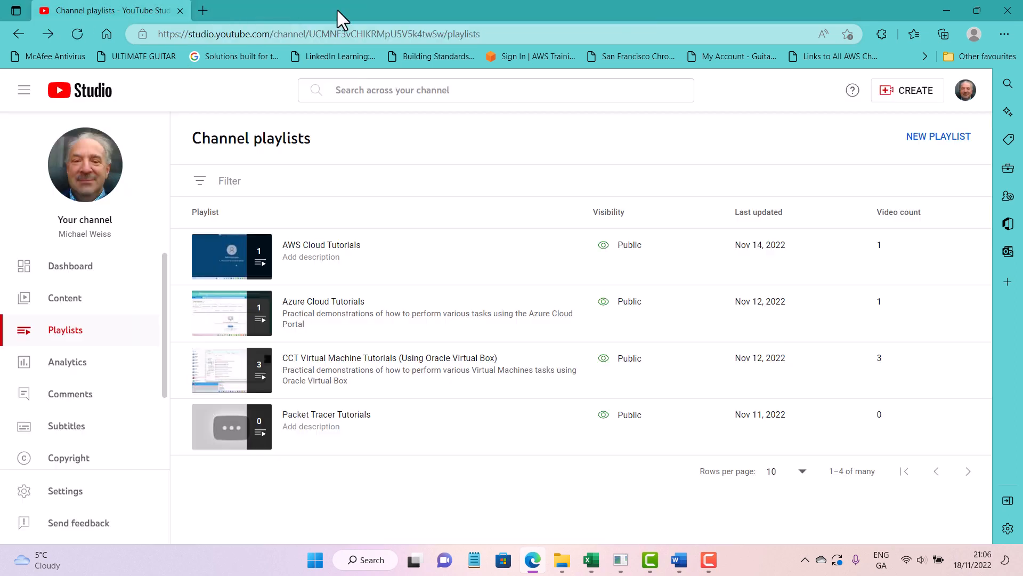
# Switch to the Excel planner, follow the Year 4 course link ending in 27821, and log in to AWS Academy as an educator.
pyautogui.click(590, 571)
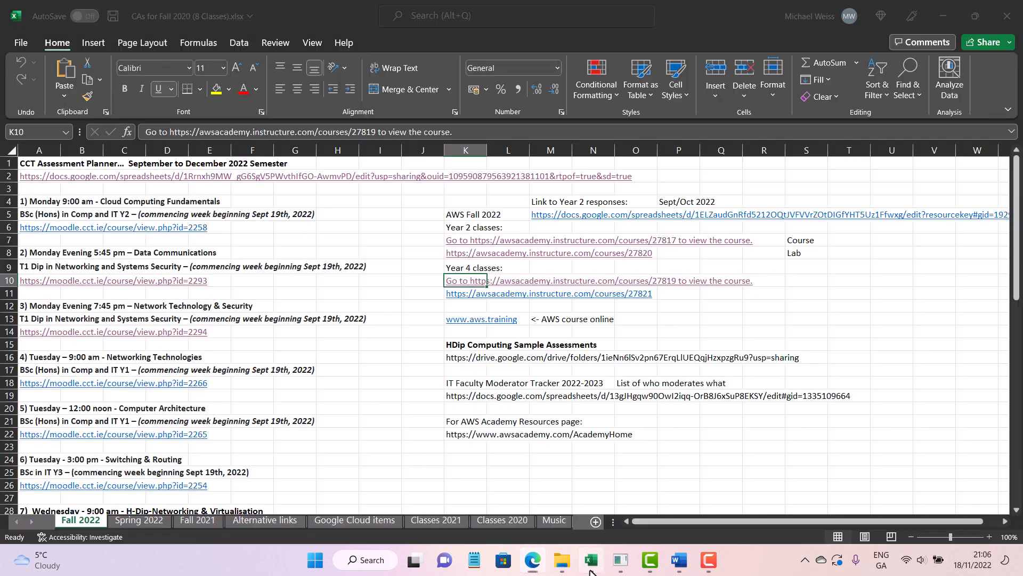
pyautogui.click(463, 296)
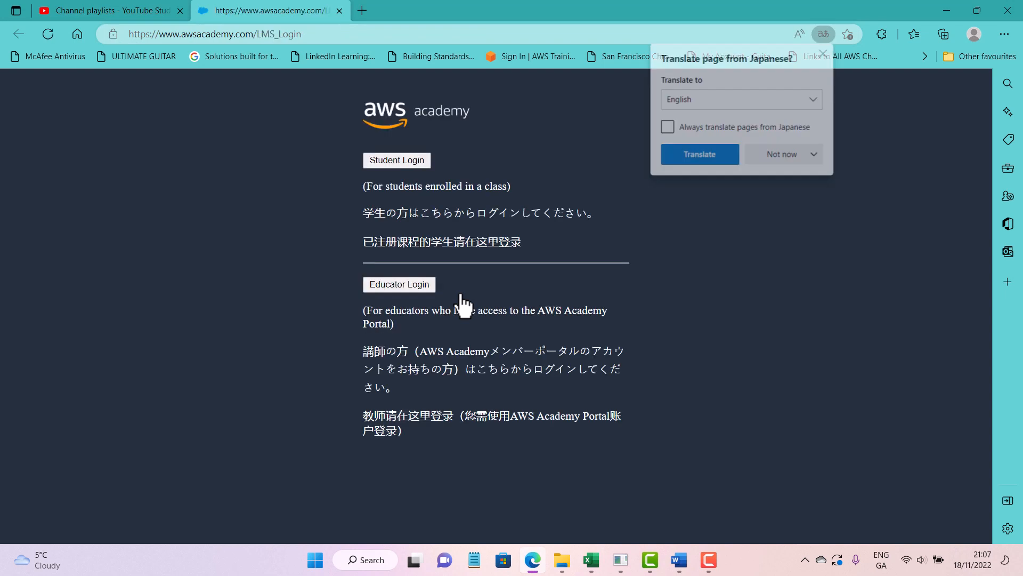
pyautogui.click(823, 52)
pyautogui.click(407, 286)
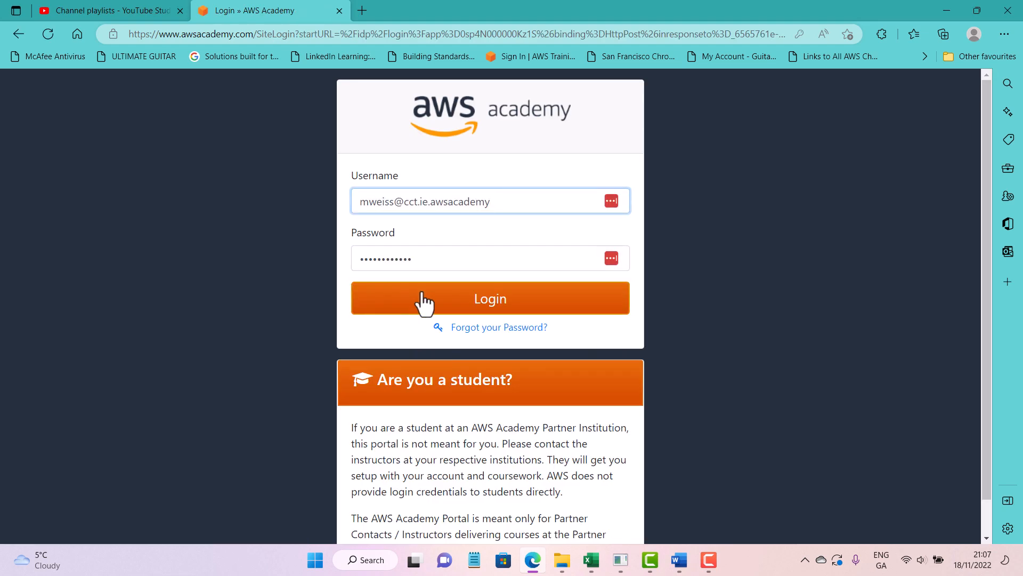
pyautogui.click(421, 293)
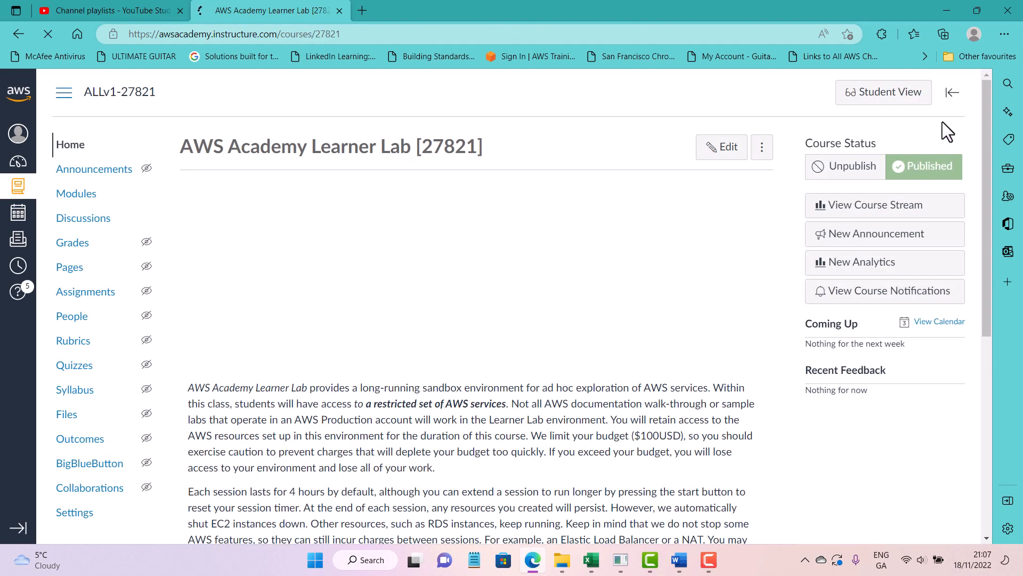
# Switch the Learner Lab course to Student View and open Learner Lab from its modules.
pyautogui.click(887, 94)
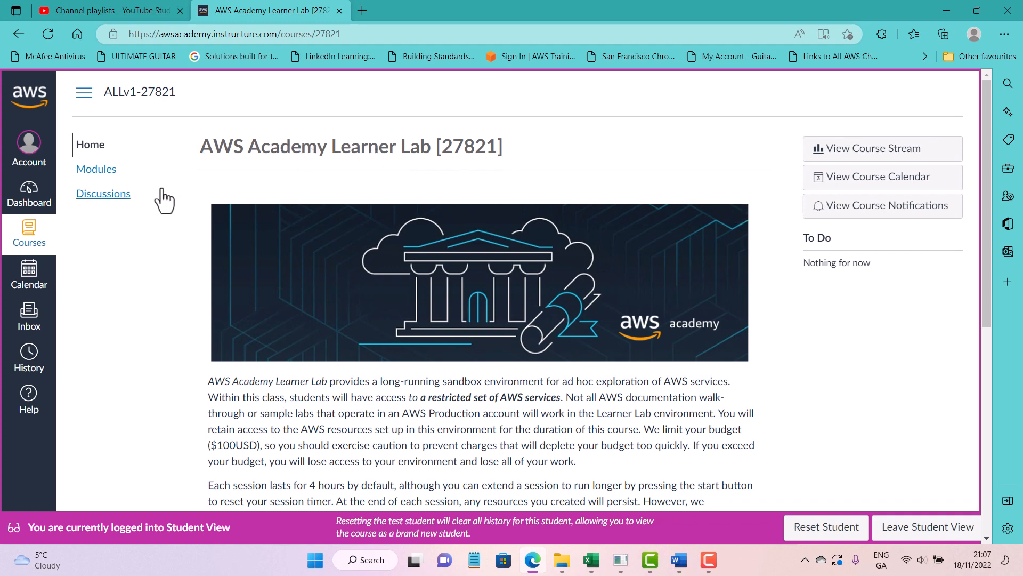
pyautogui.click(96, 176)
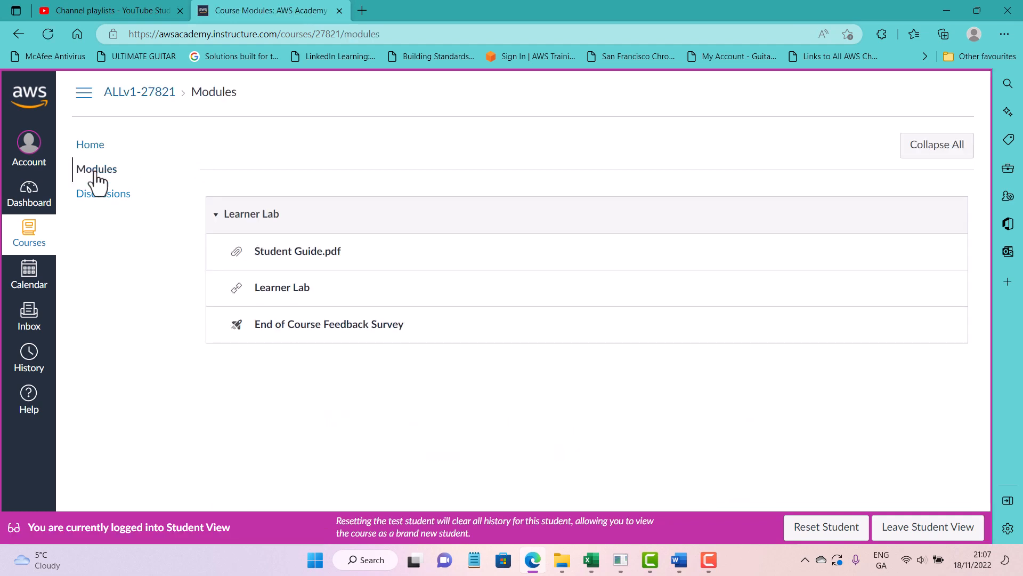
pyautogui.click(287, 291)
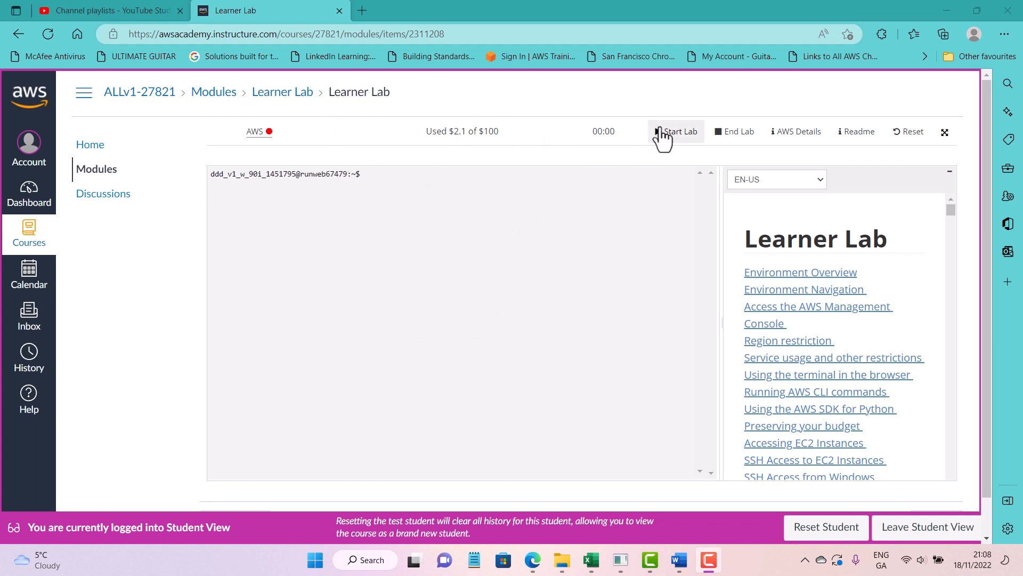
# Start the lab, open its AWS Management Console, and return to the Learner Lab page.
pyautogui.click(665, 140)
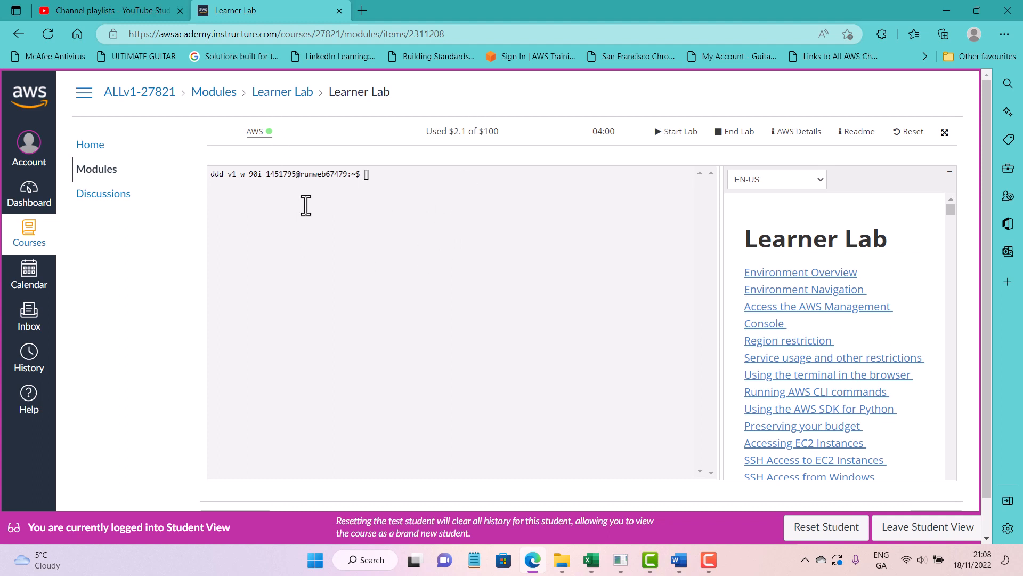
pyautogui.click(256, 131)
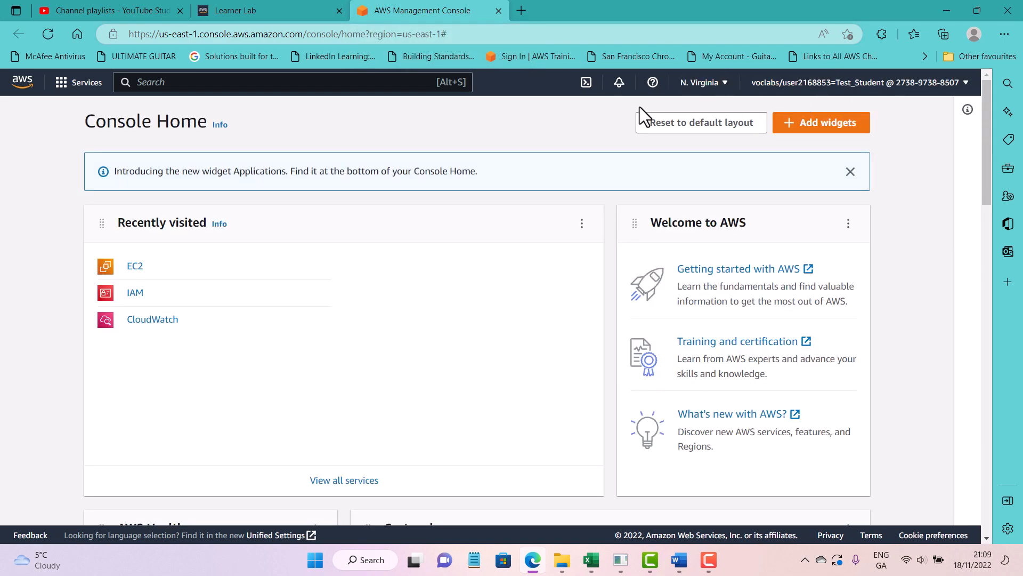
pyautogui.click(298, 10)
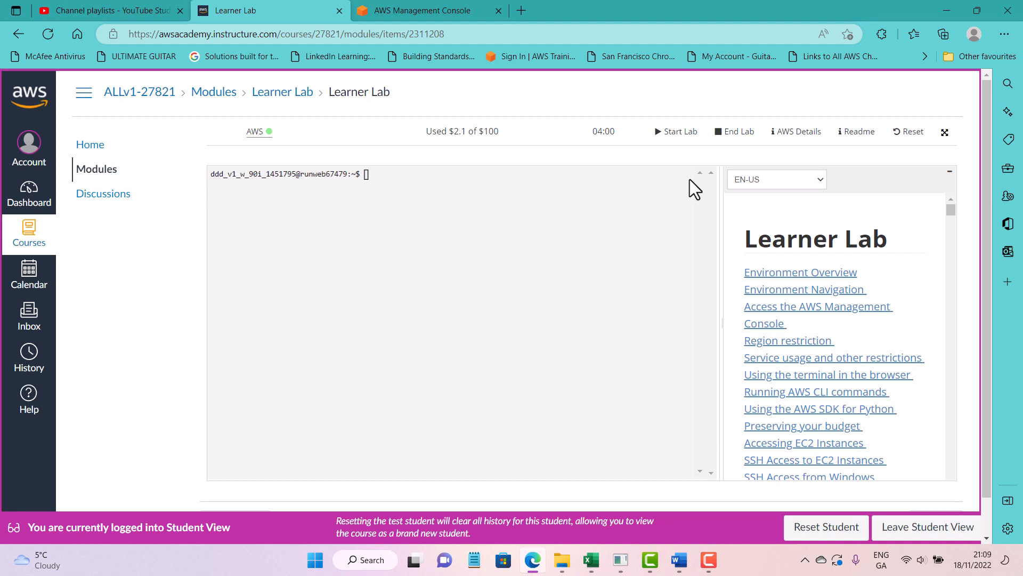
# Search the web in a new tab for "jspn template for aws load blancer" and view the image results.
pyautogui.click(520, 9)
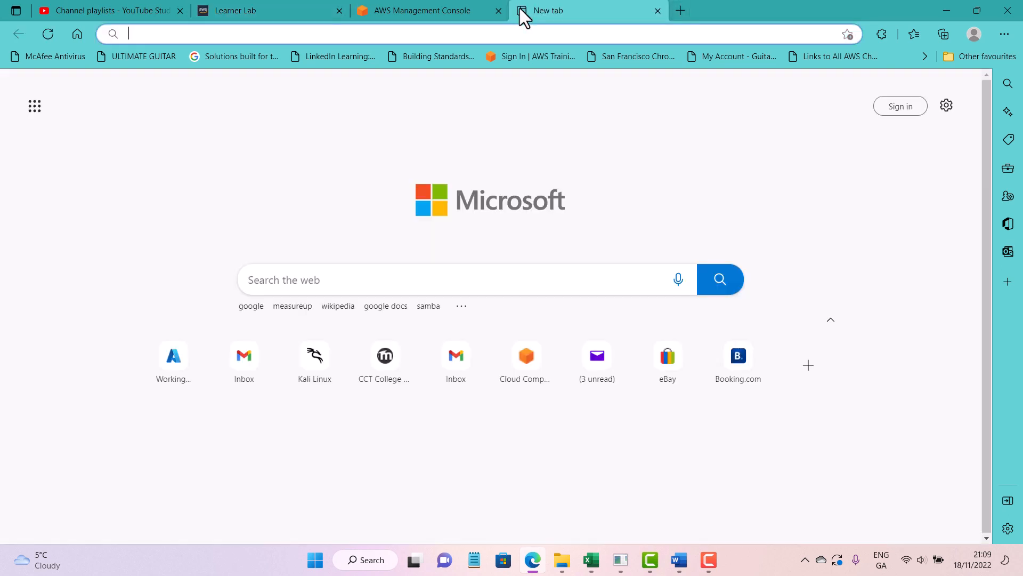
pyautogui.write('jsp')
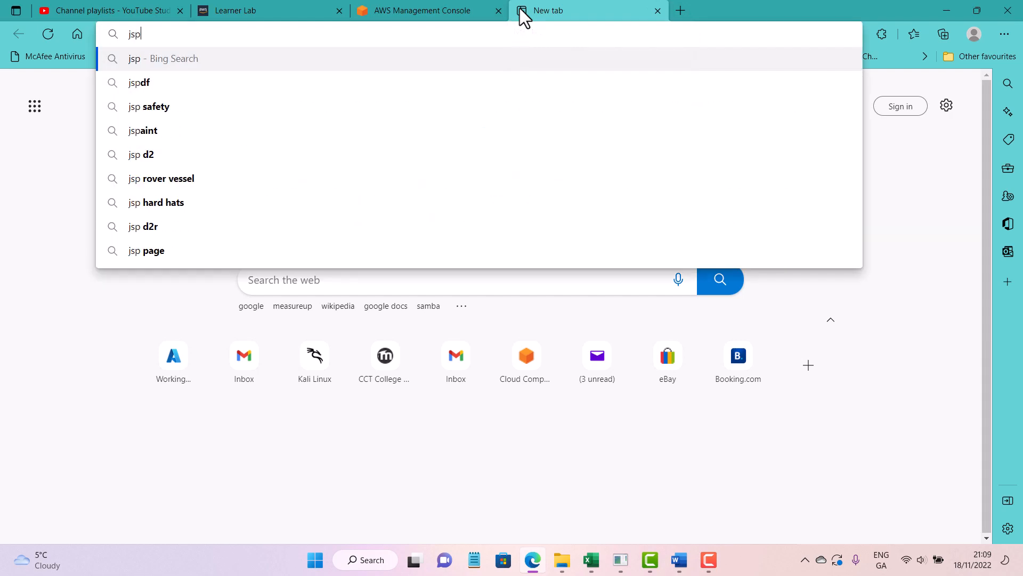
pyautogui.write('n template for')
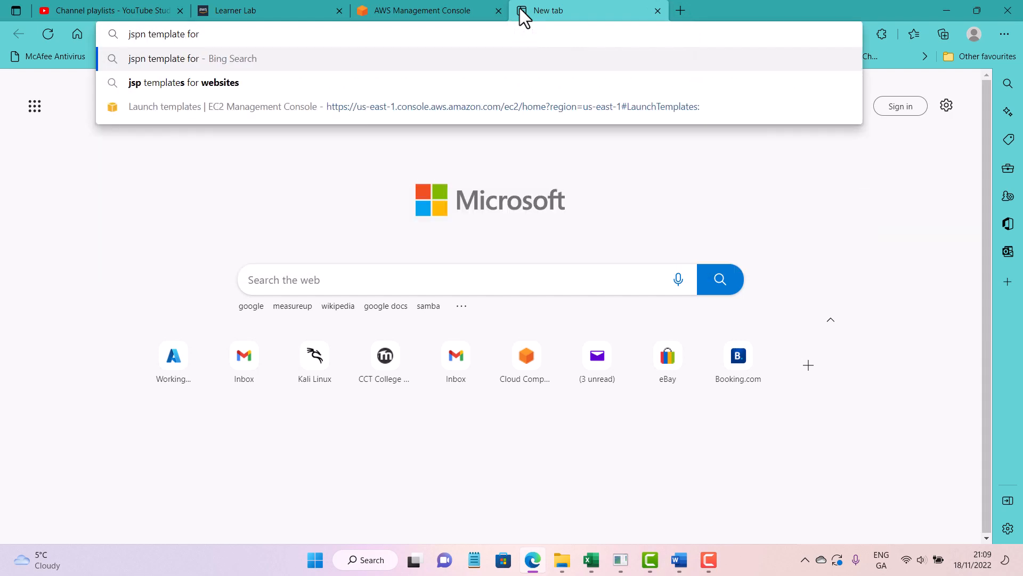
pyautogui.write(' aws loa')
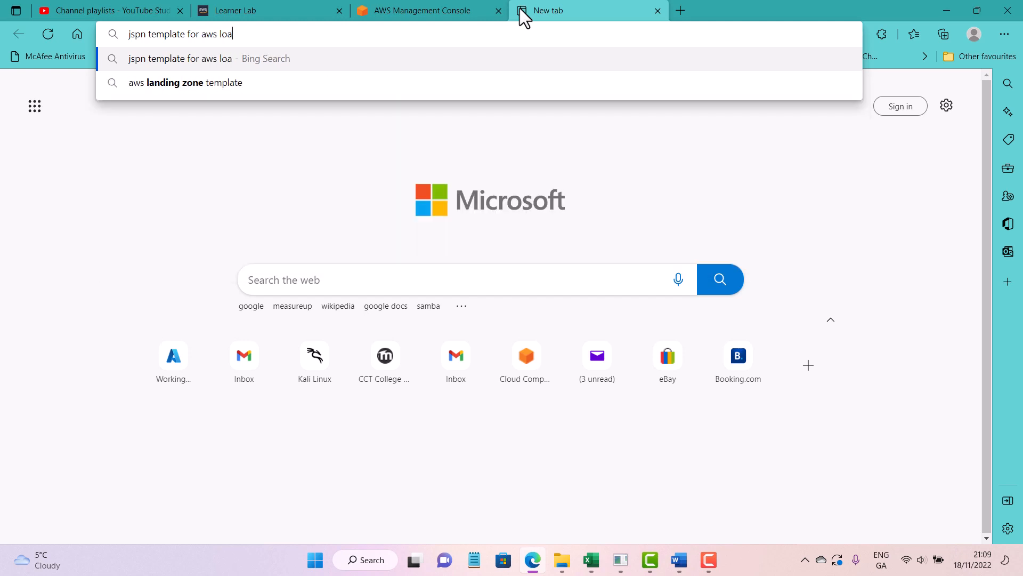
pyautogui.write('d bla')
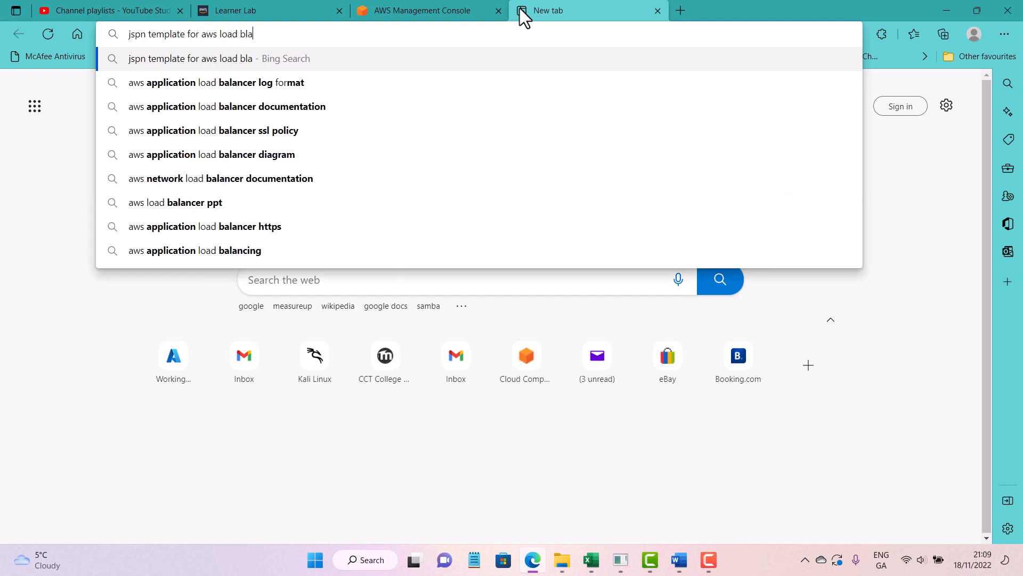
pyautogui.write('ncer')
pyautogui.press('Return')
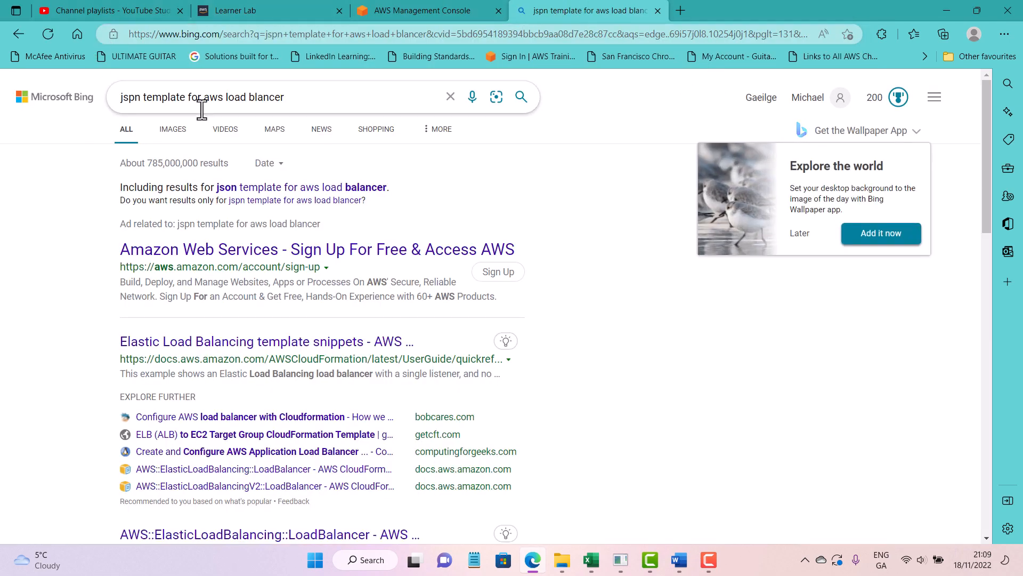
pyautogui.click(175, 139)
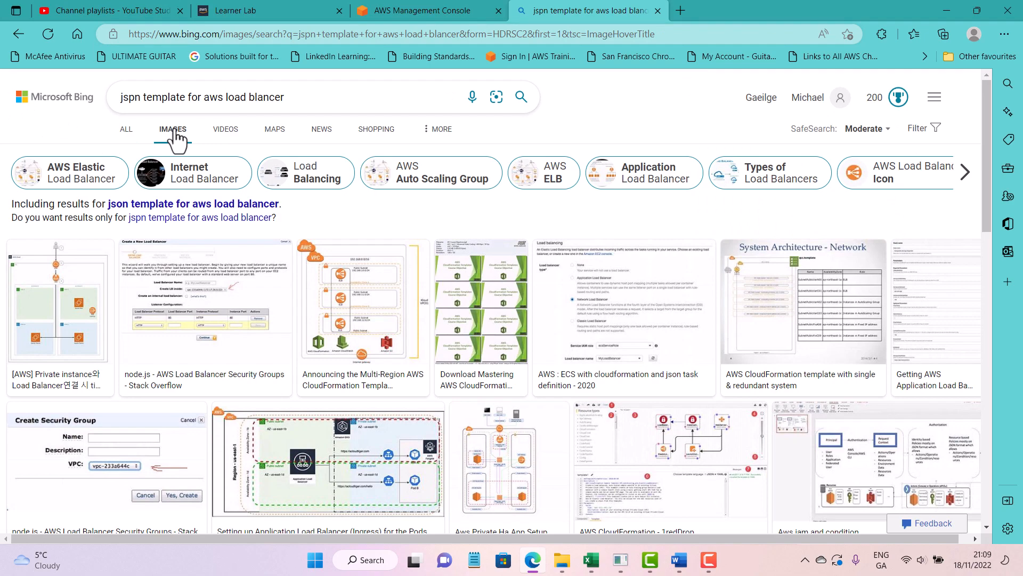
# Browse the image results, preview the "AWS CloudFormation template with single & redundant system" image, and close the search tab.
pyautogui.scroll(-3, 431, 277)
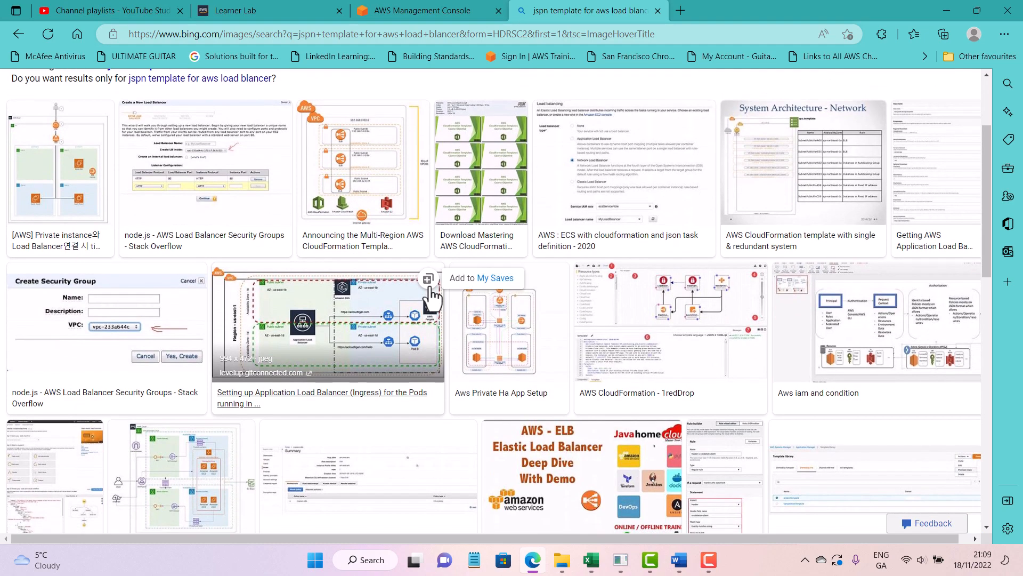
pyautogui.click(762, 165)
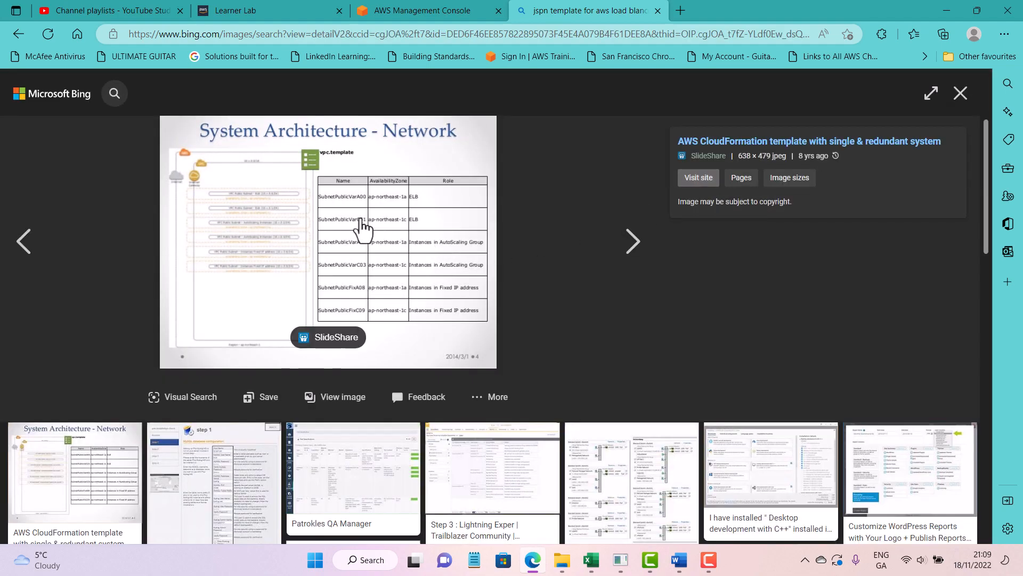
pyautogui.scroll(-3, 270, 234)
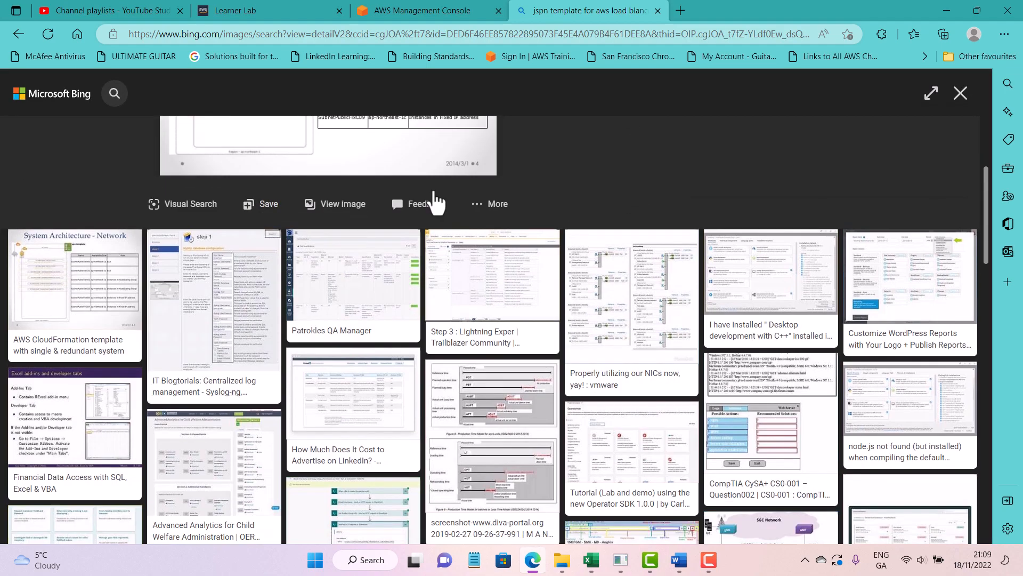
pyautogui.click(658, 11)
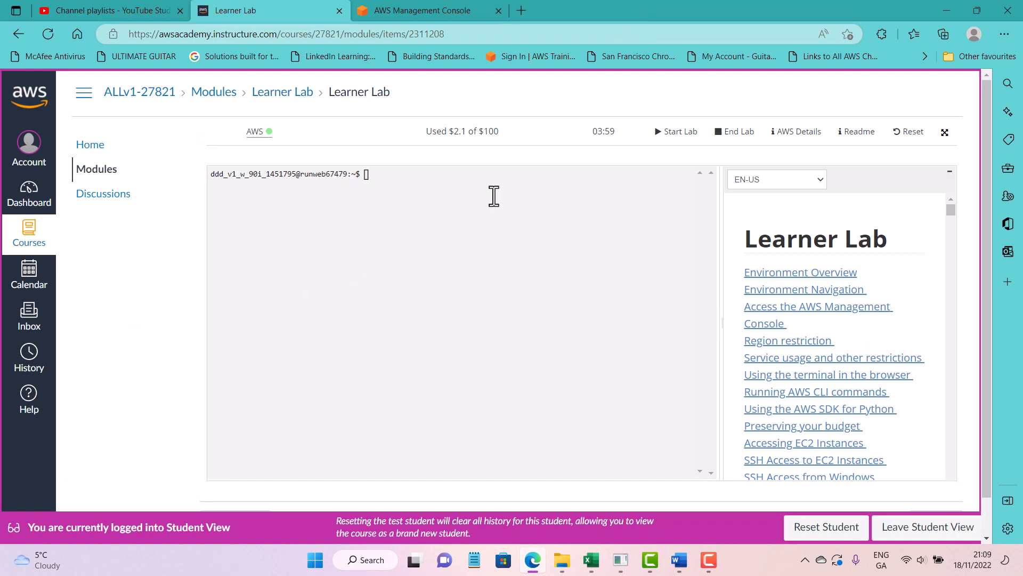
# Return to the AWS Management Console and open the EC2 service from the Compute category.
pyautogui.click(433, 10)
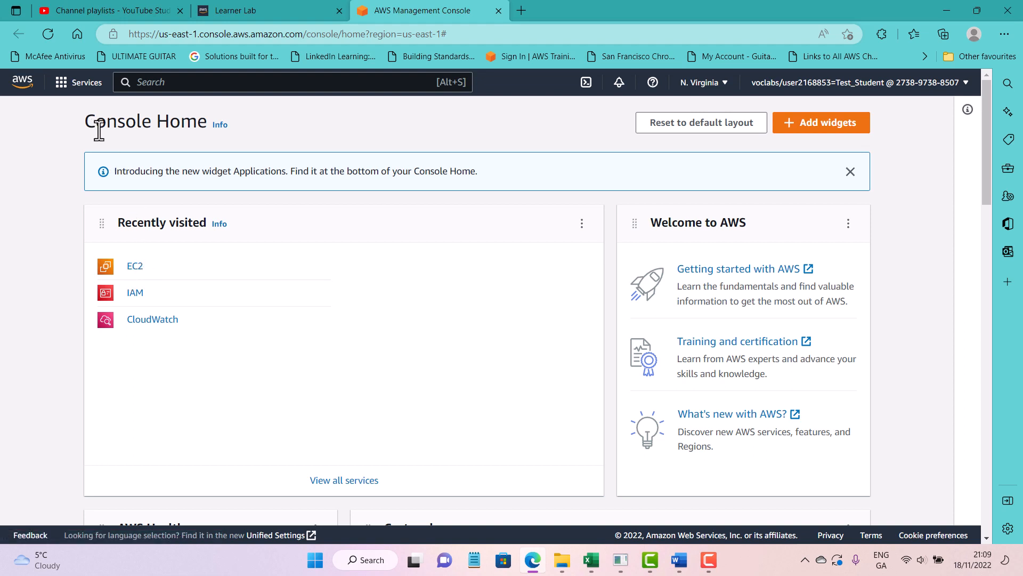
pyautogui.click(84, 86)
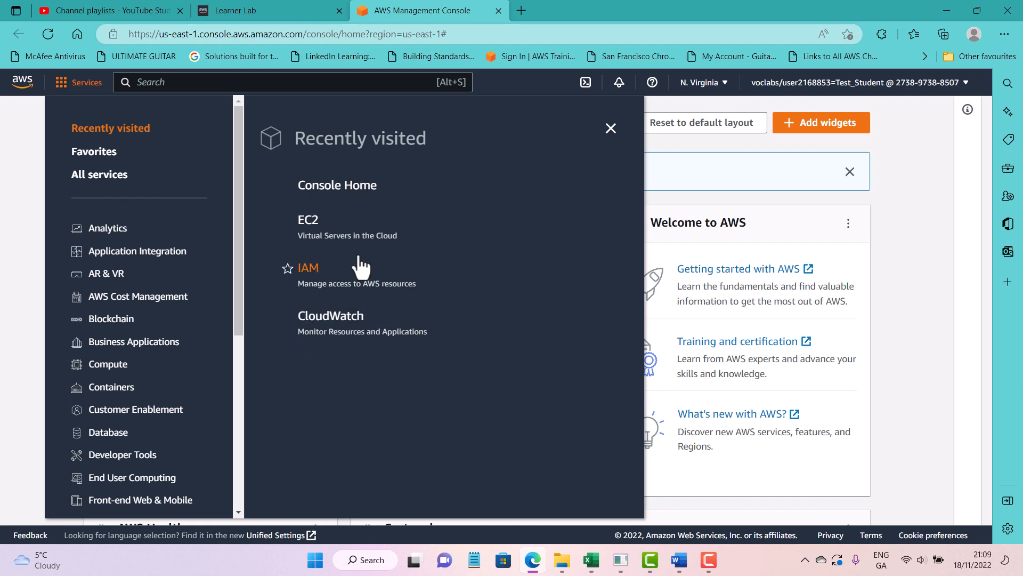
pyautogui.scroll(-3, 174, 318)
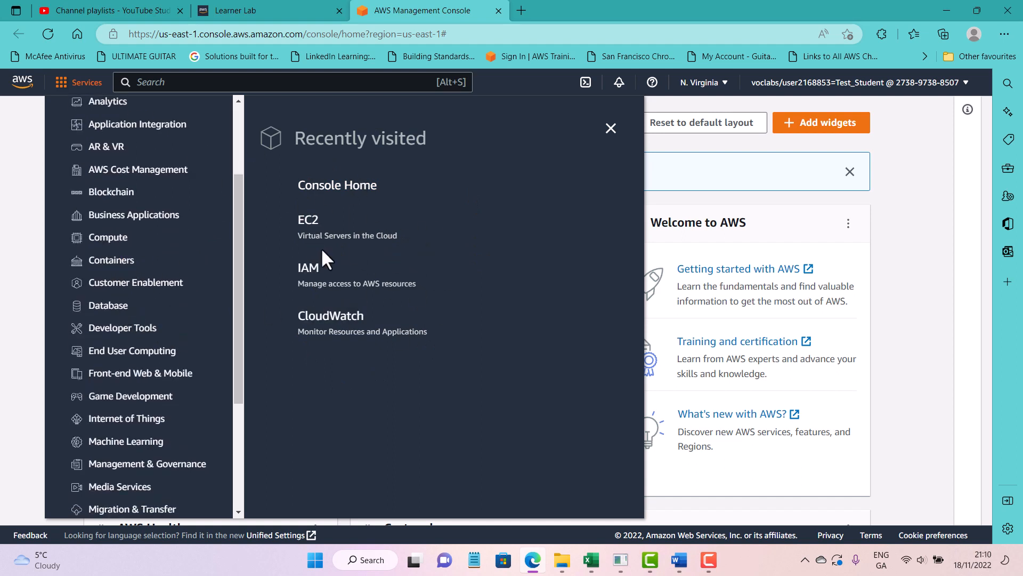
pyautogui.click(111, 247)
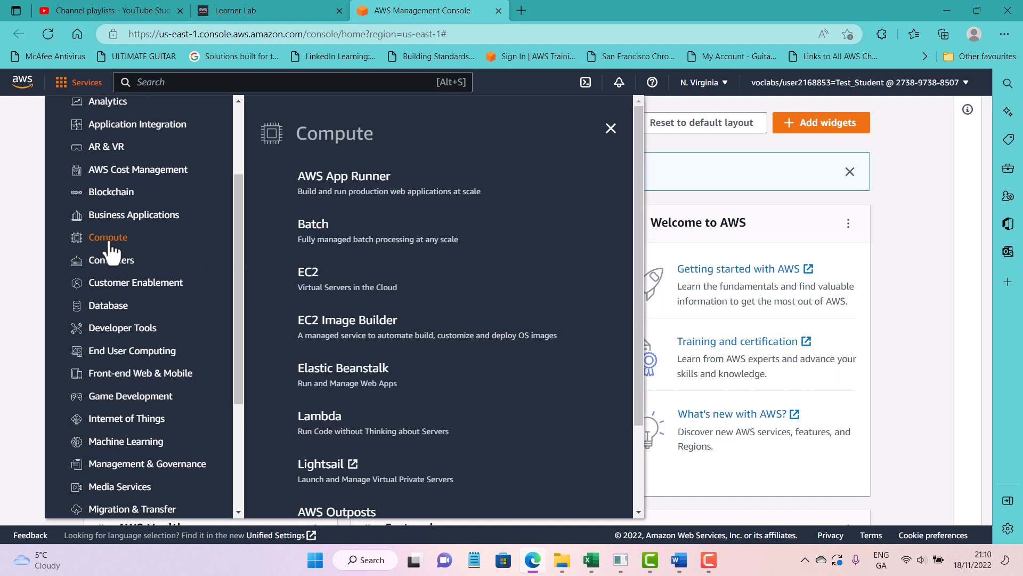
pyautogui.scroll(-1, 290, 267)
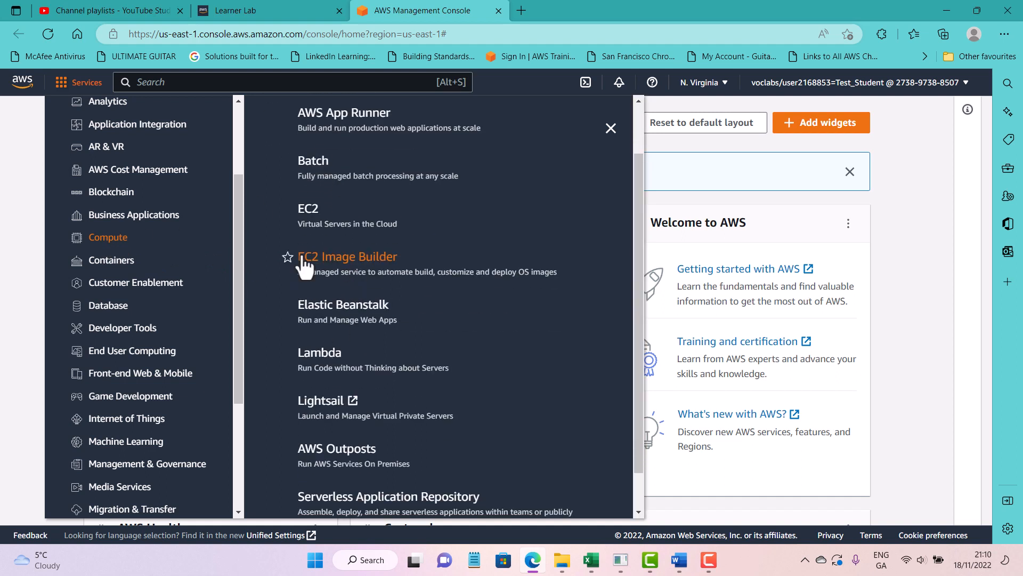
pyautogui.click(309, 219)
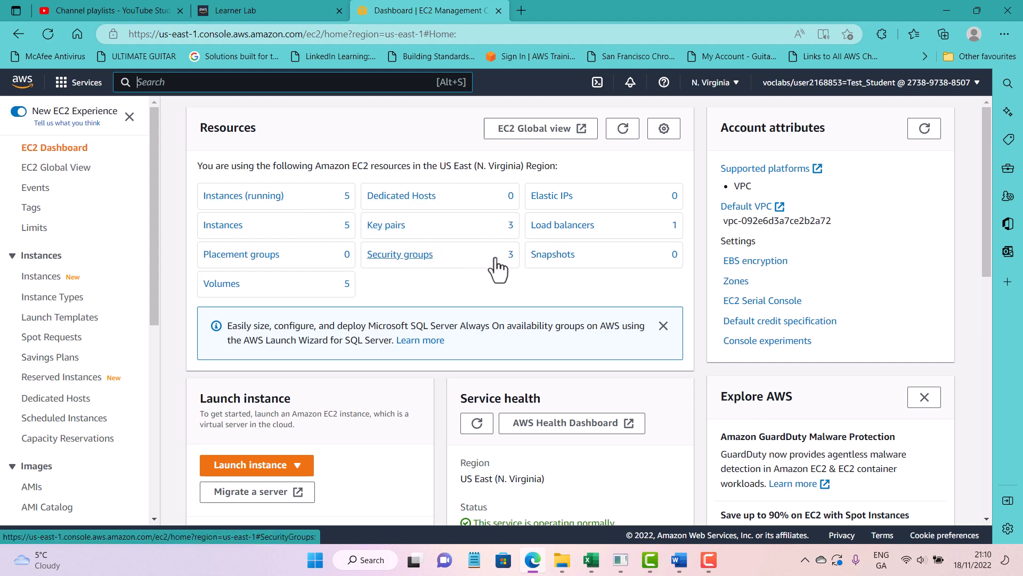
# Delete the existing load balancer my-year-4-cloud-load-balancer from the EC2 load balancers.
pyautogui.click(553, 225)
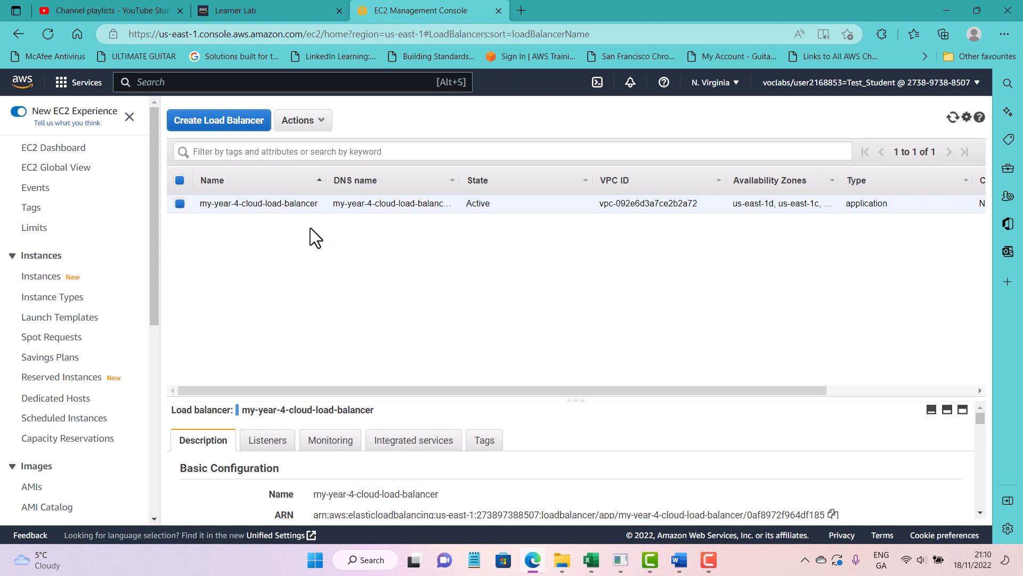
pyautogui.click(325, 121)
pyautogui.click(303, 254)
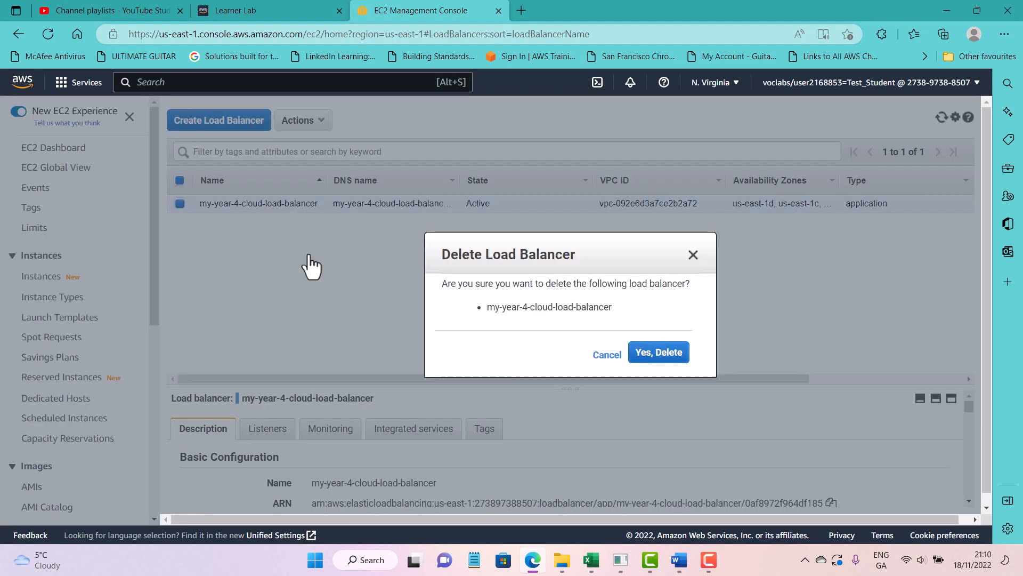
pyautogui.click(651, 353)
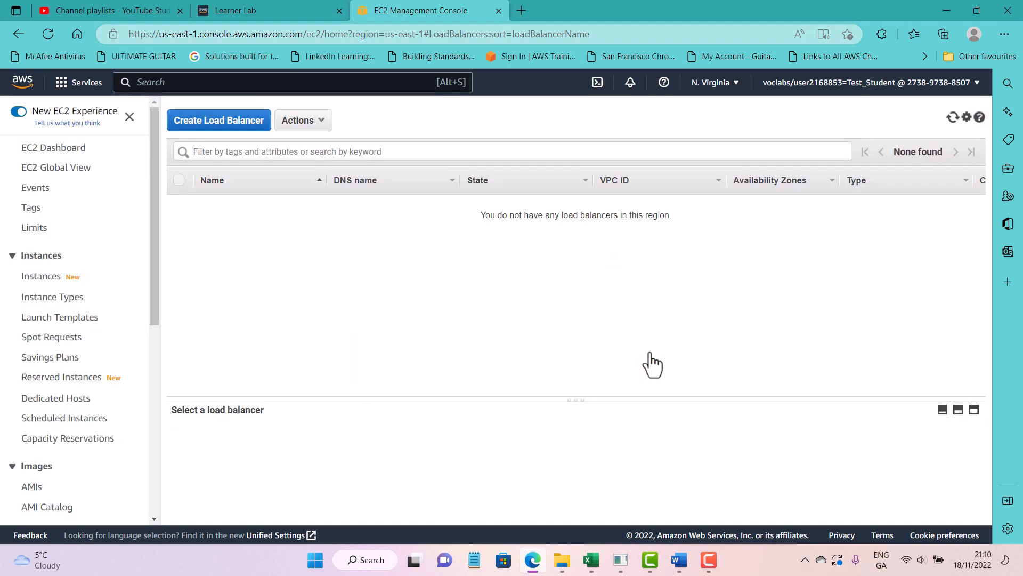
# Terminate all five existing EC2 instances and refresh the instance list.
pyautogui.scroll(-7, 80, 341)
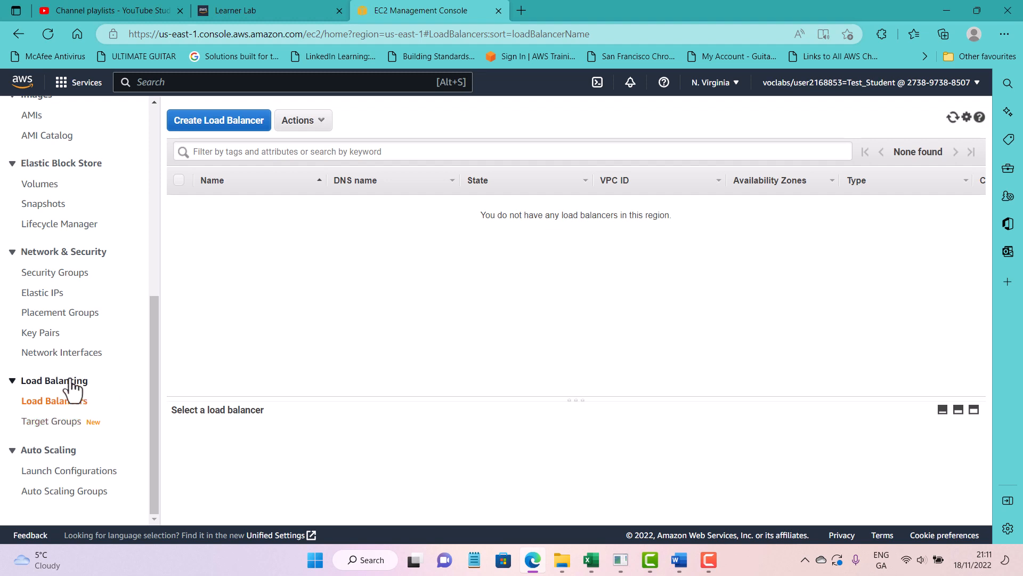
pyautogui.scroll(7, 80, 381)
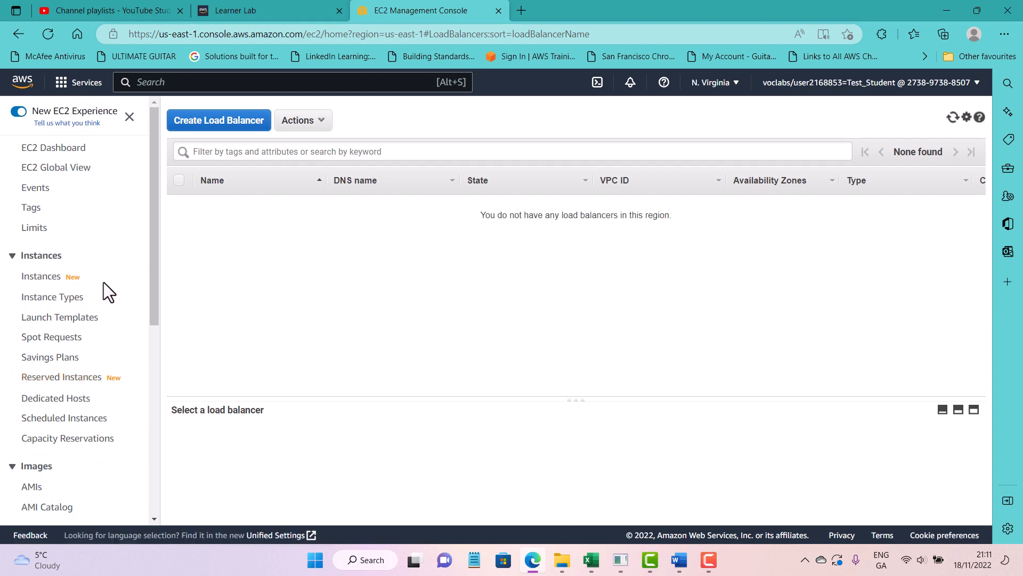
pyautogui.click(30, 279)
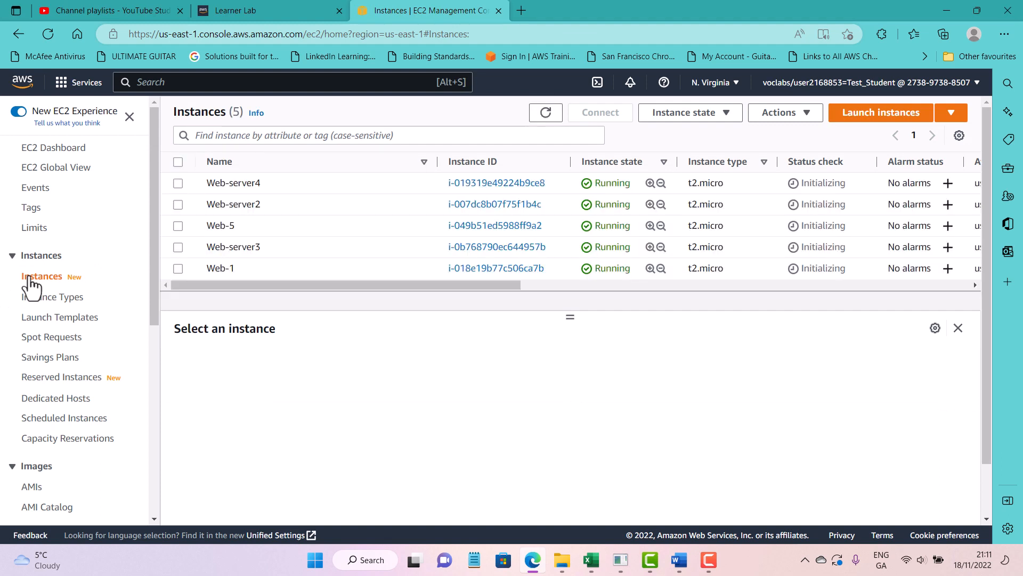
pyautogui.click(179, 161)
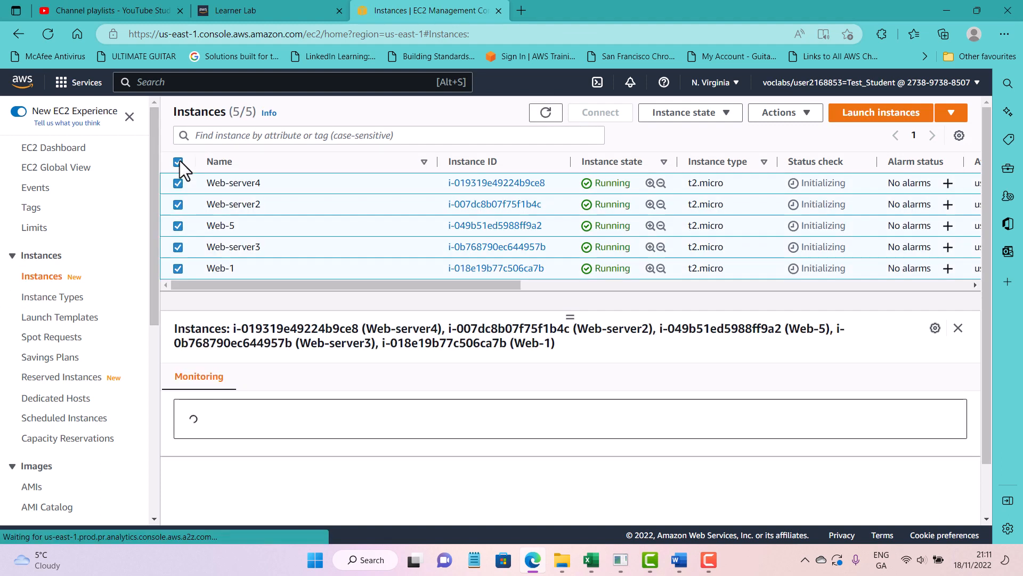
pyautogui.click(730, 113)
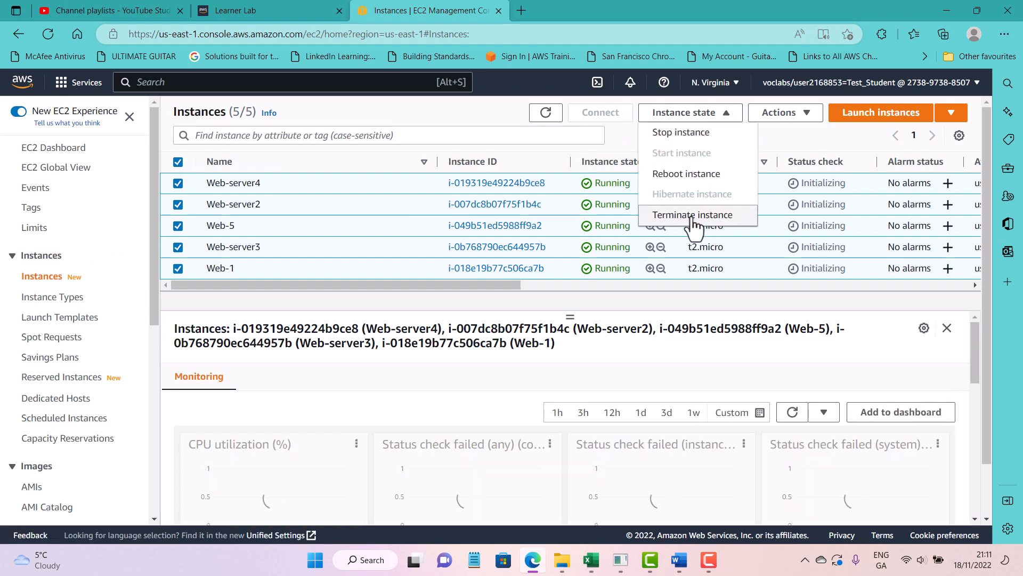
pyautogui.click(706, 216)
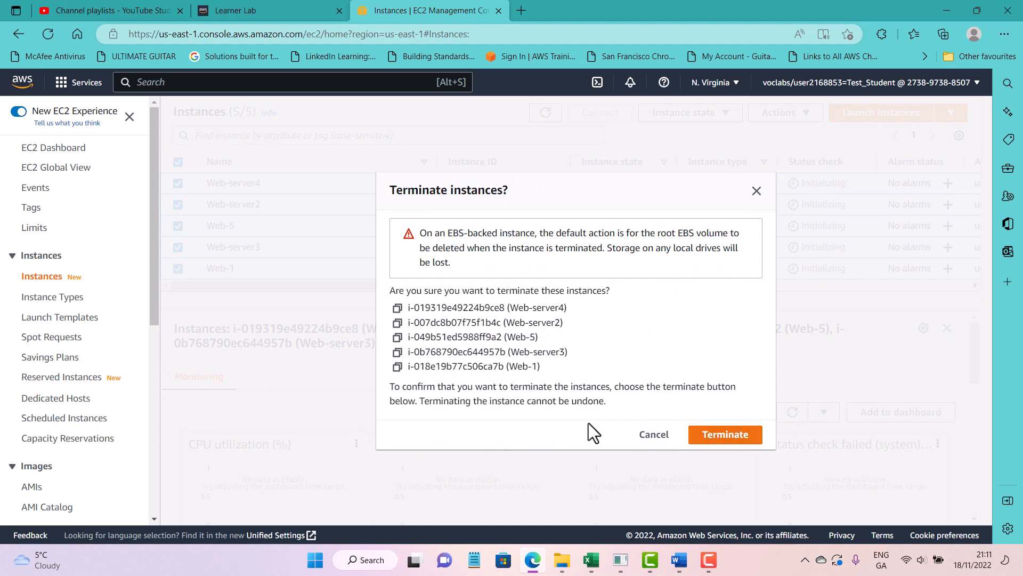
pyautogui.click(731, 438)
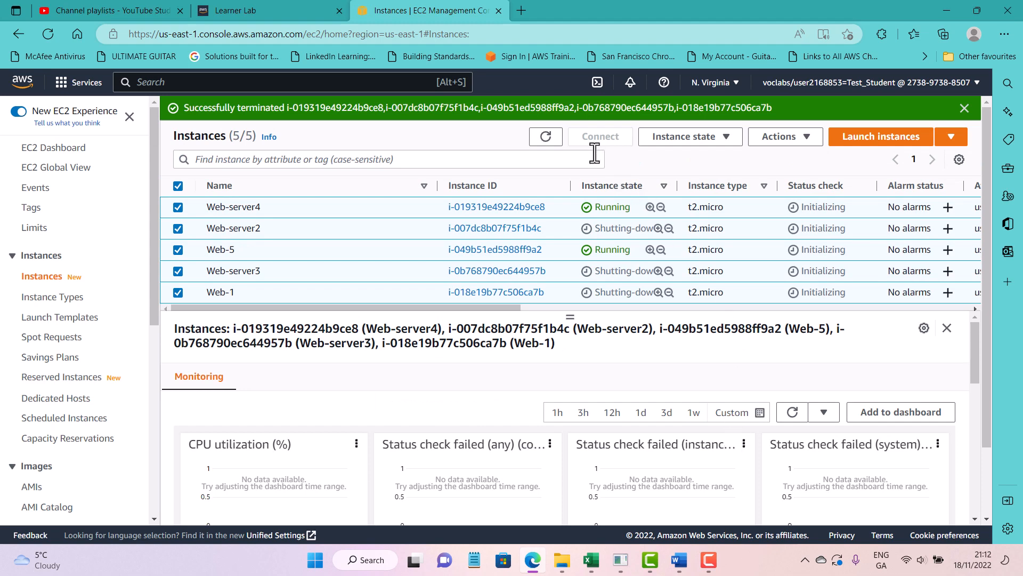
pyautogui.click(545, 137)
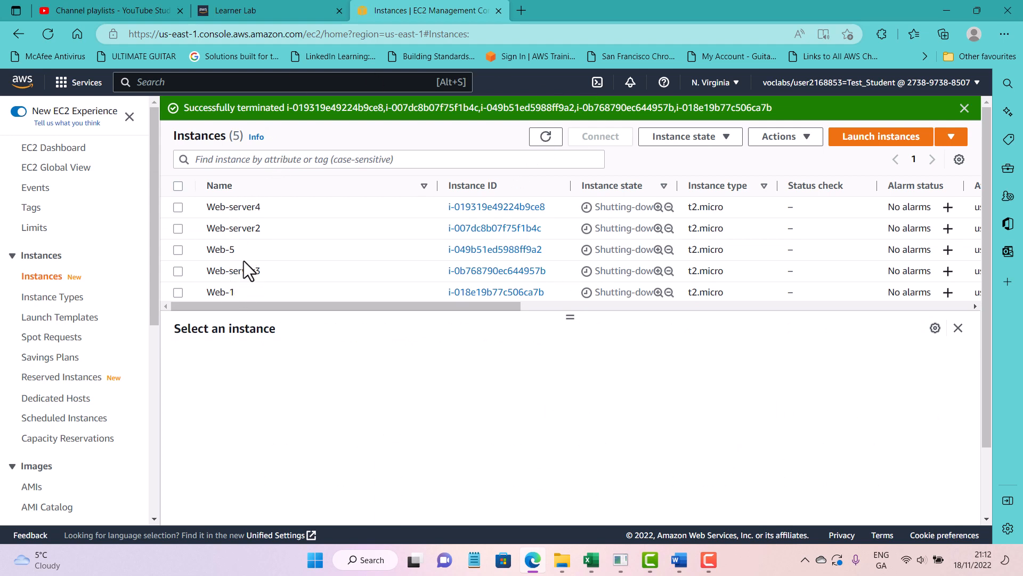
# Start launching a new EC2 instance and name it Web-server-1.
pyautogui.click(869, 137)
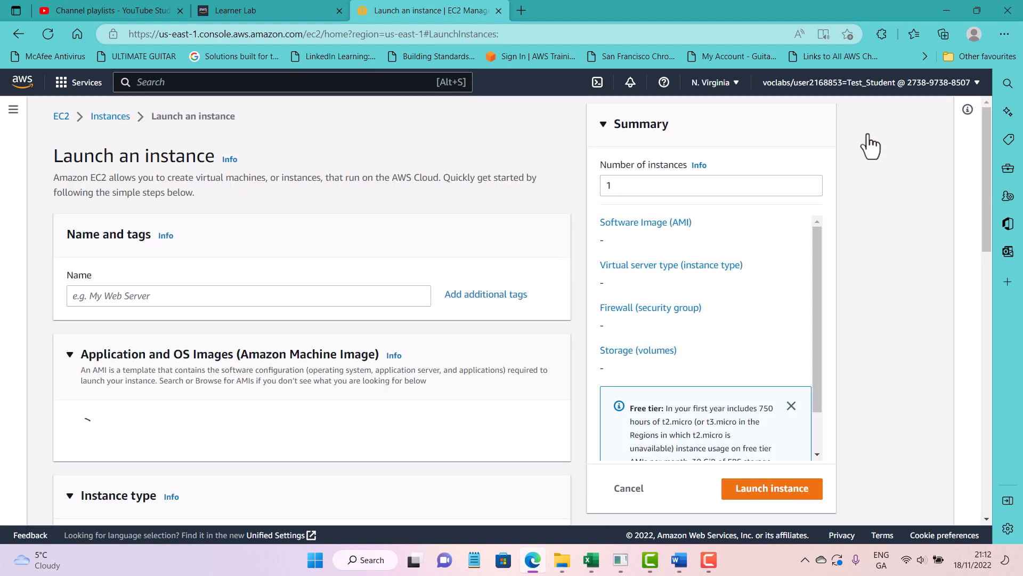
pyautogui.click(293, 297)
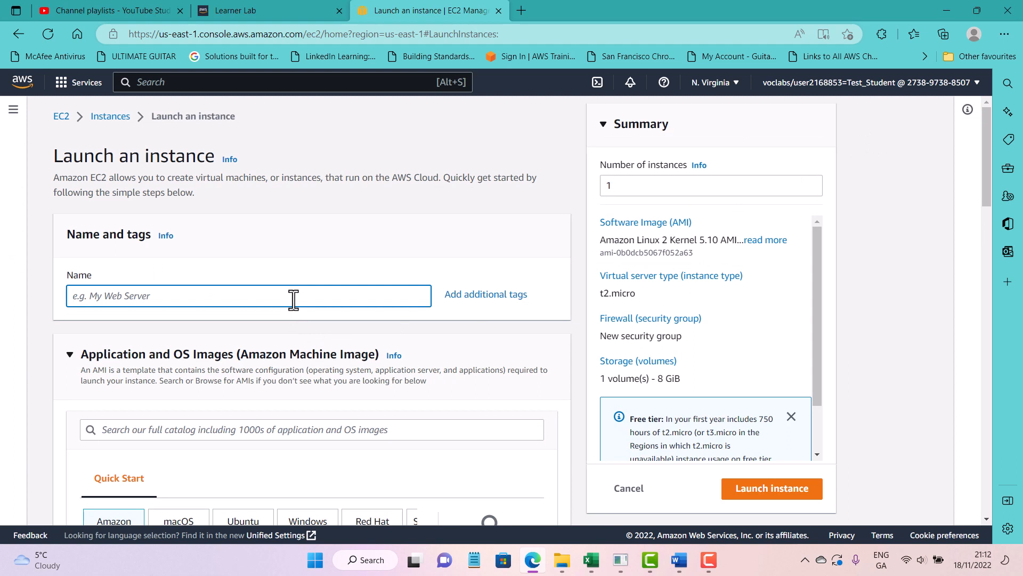
pyautogui.write('Web')
pyautogui.write('-server-1')
pyautogui.scroll(-3, 293, 300)
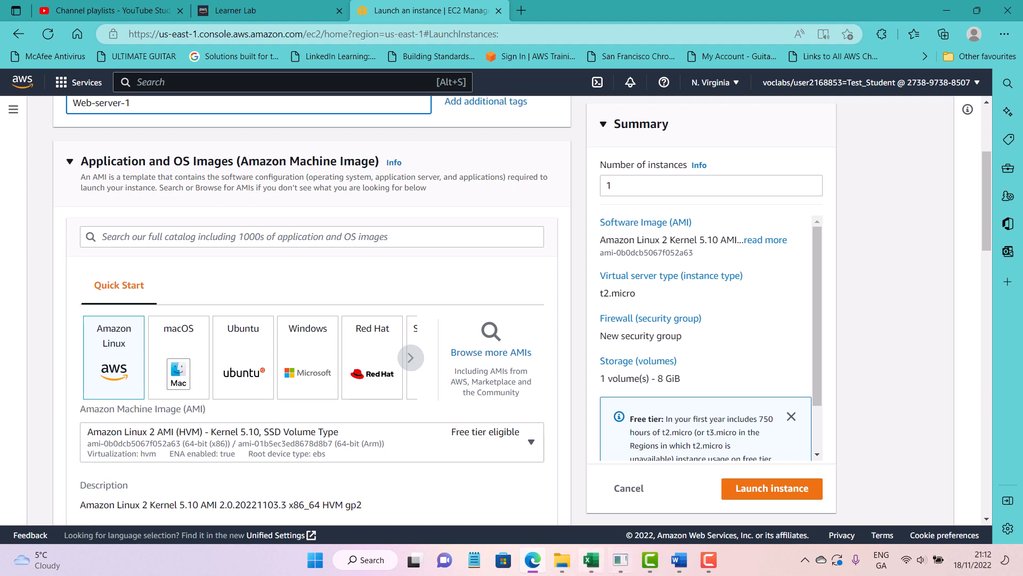
pyautogui.moveTo(562, 560)
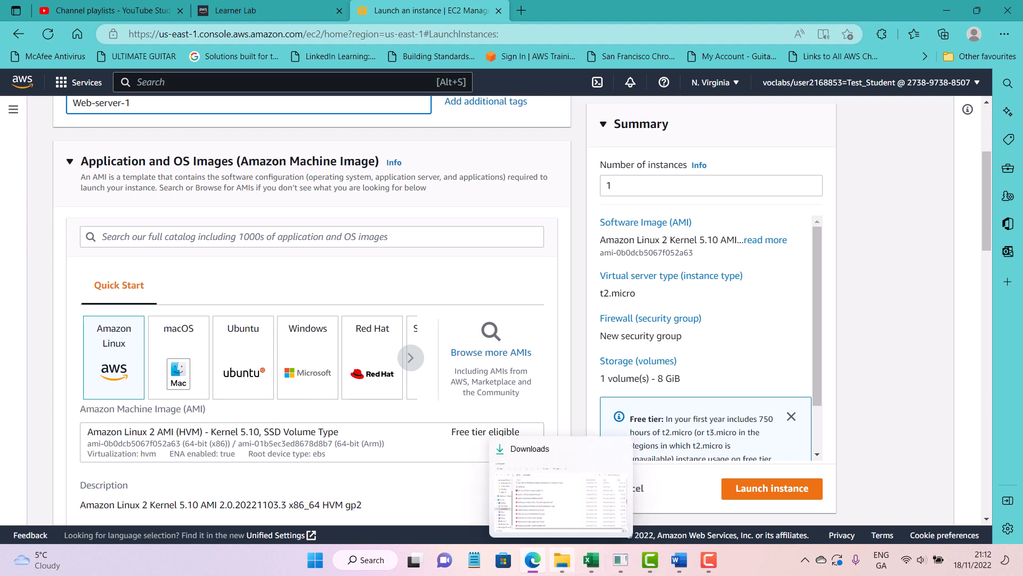
pyautogui.click(567, 569)
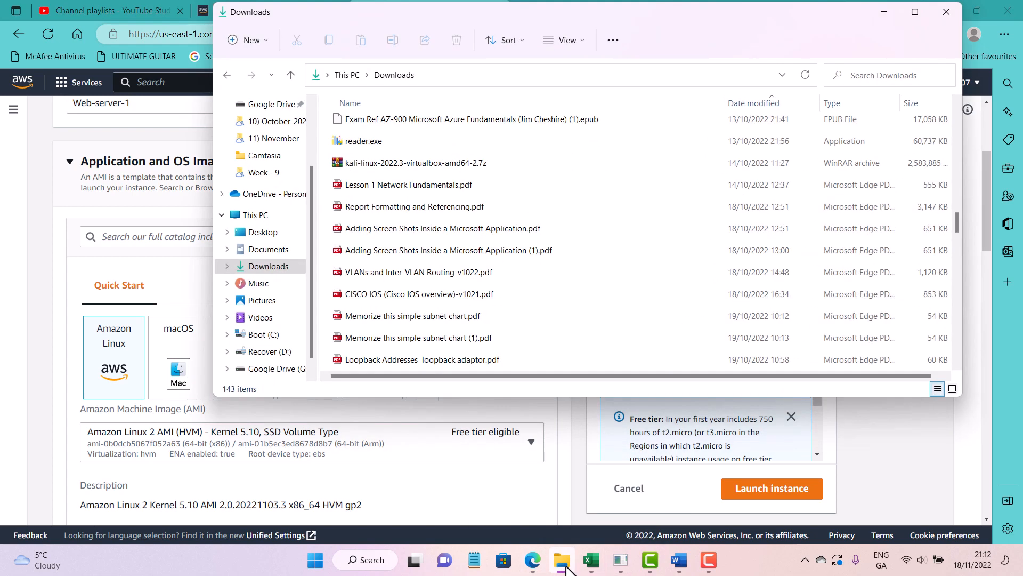
pyautogui.click(567, 567)
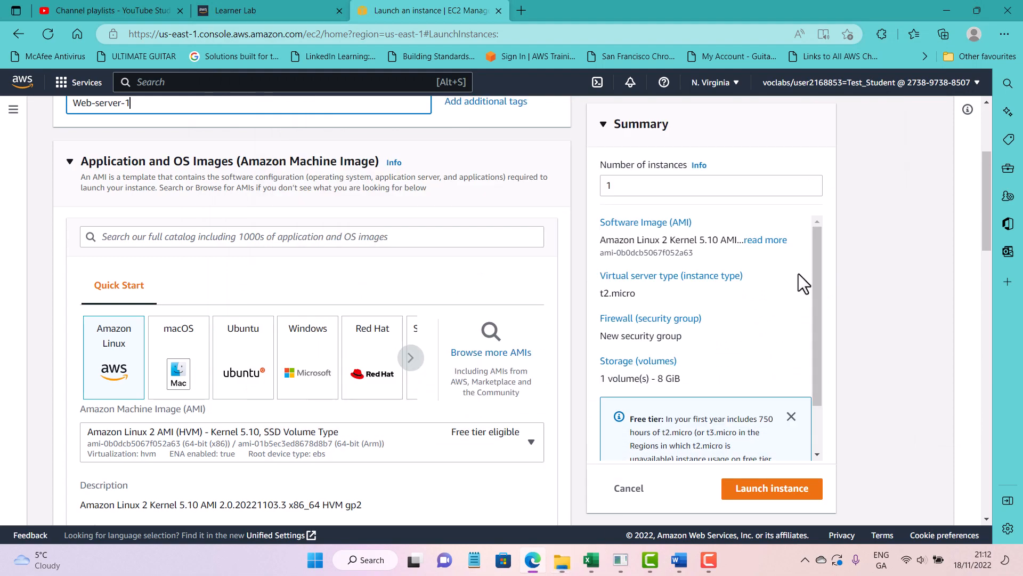
# Minimize the open windows and open AWS-Bootstrap.sh (Linux).txt from the 11) November folder inside the desktop's _Desktop-2022 folder.
pyautogui.click(948, 10)
pyautogui.click(945, 6)
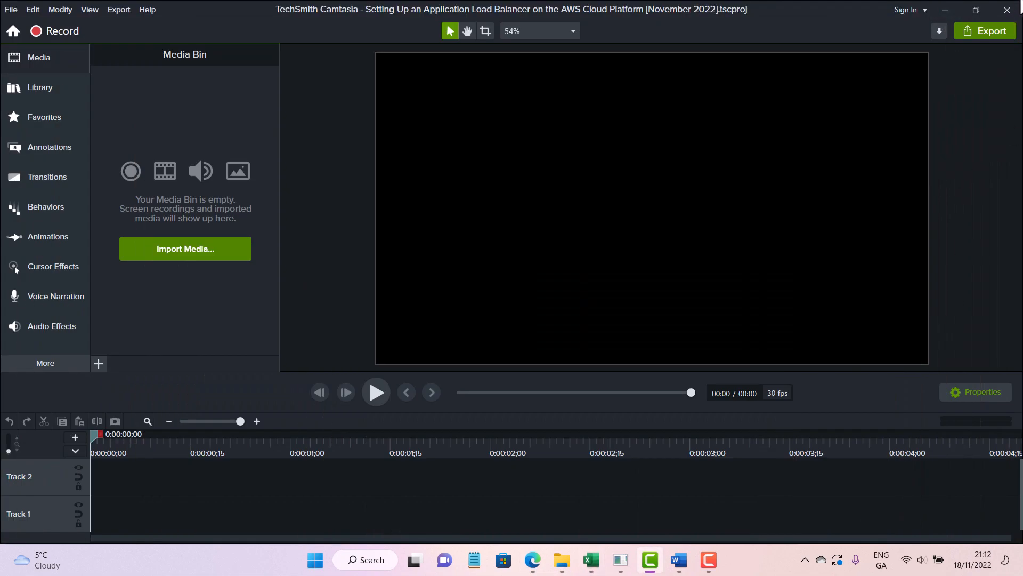
pyautogui.click(942, 4)
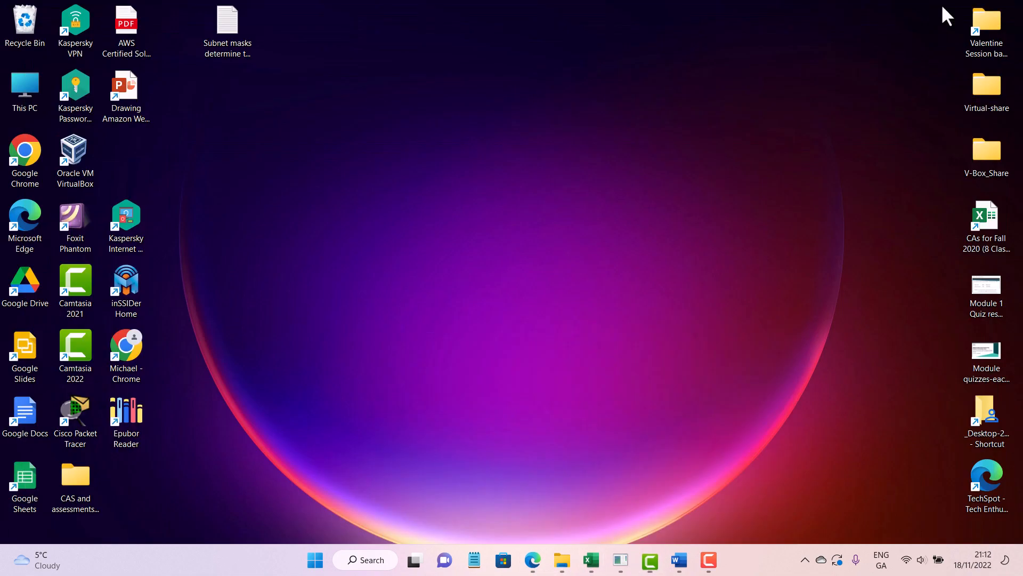
pyautogui.doubleClick(980, 405)
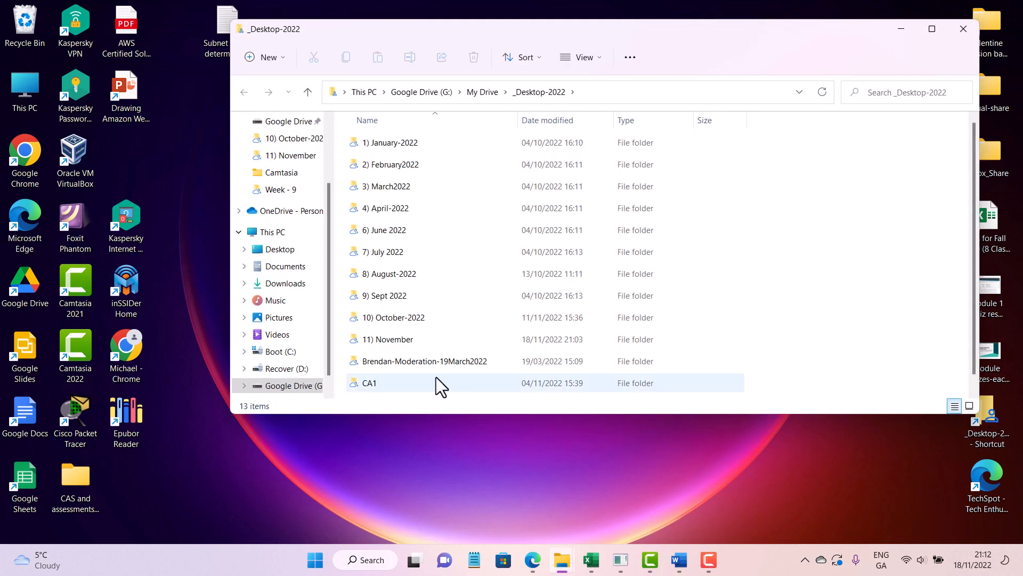
pyautogui.doubleClick(429, 340)
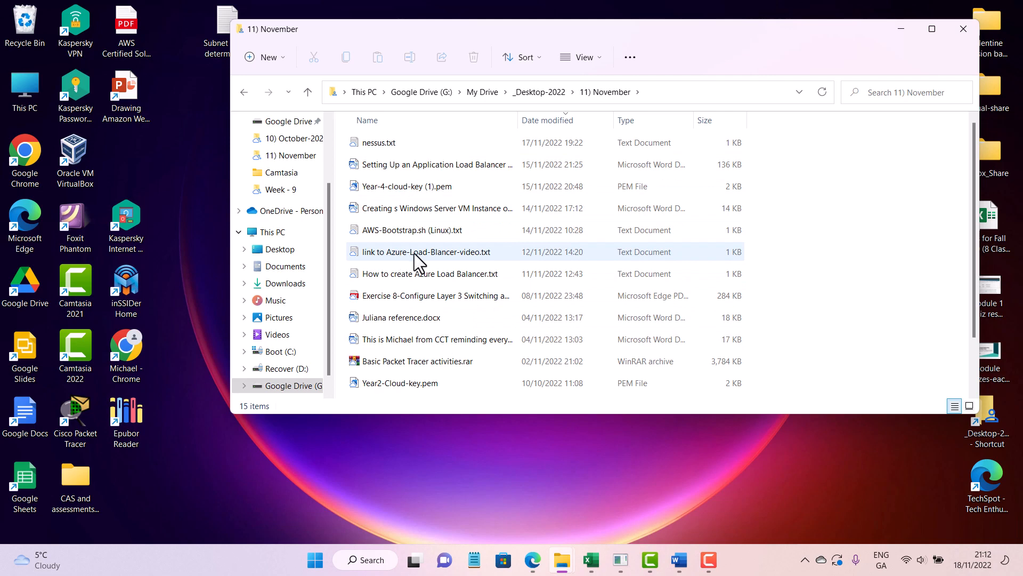
pyautogui.doubleClick(435, 226)
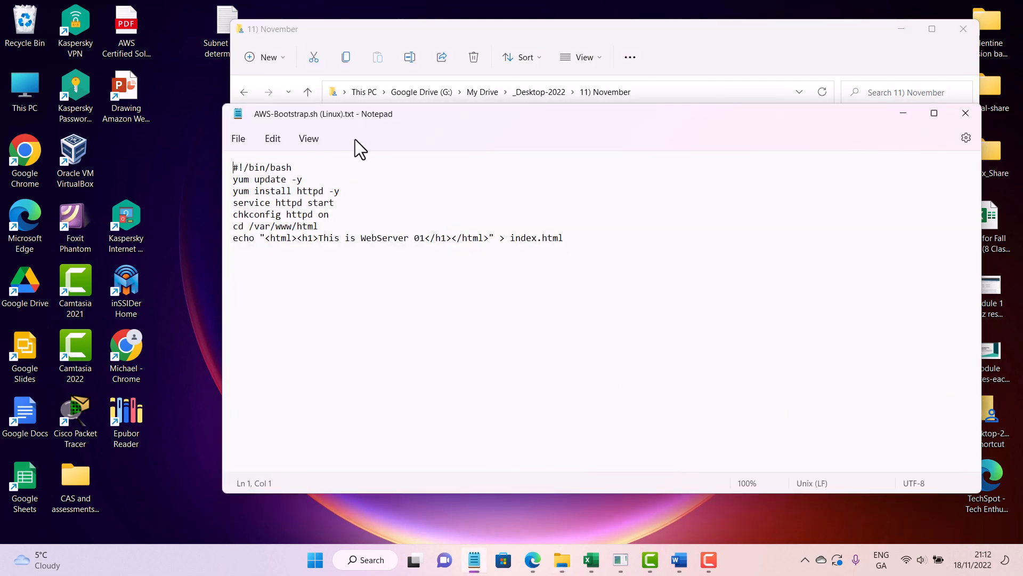
# Enlarge the bootstrap script's text to 180% zoom for reading.
pyautogui.click(300, 138)
pyautogui.moveTo(345, 161)
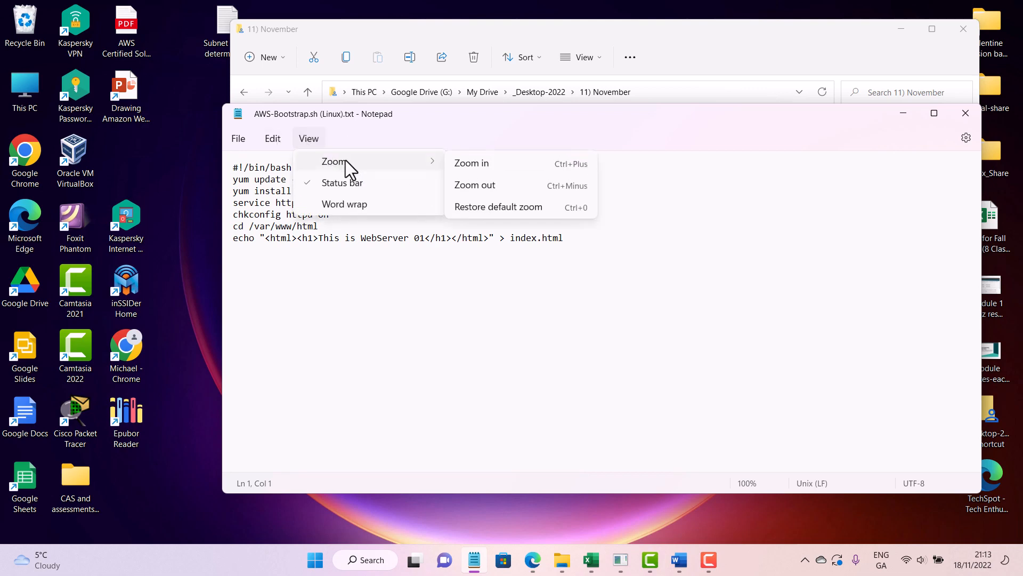
pyautogui.click(511, 169)
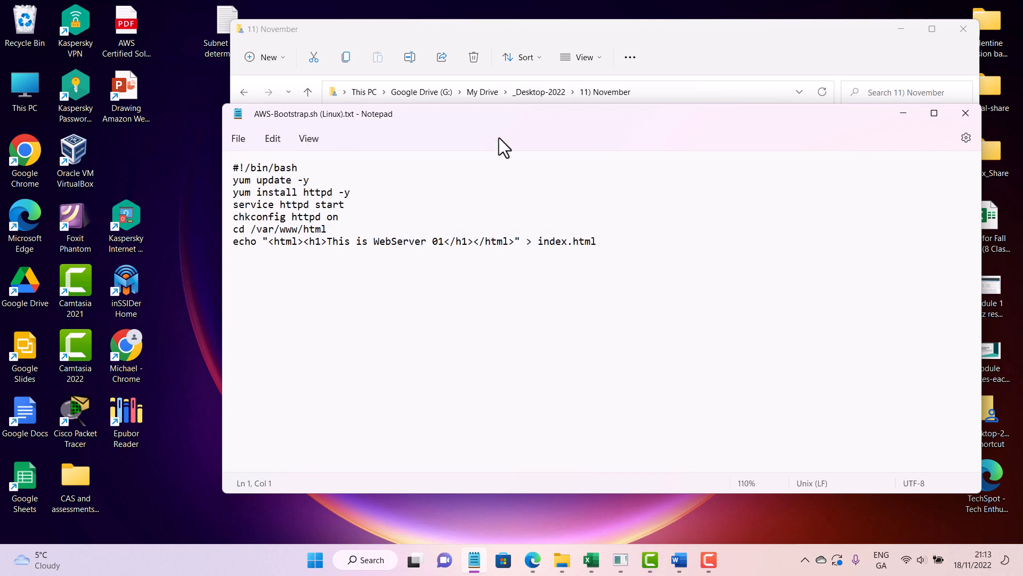
pyautogui.hotkey('ctrl', '+')
pyautogui.hotkey('ctrl', '+')
pyautogui.hotkey('ctrl', '+')
pyautogui.hotkey('ctrl', '+')
pyautogui.hotkey('ctrl', '+')
pyautogui.hotkey('ctrl', '+')
pyautogui.hotkey('ctrl', '+')
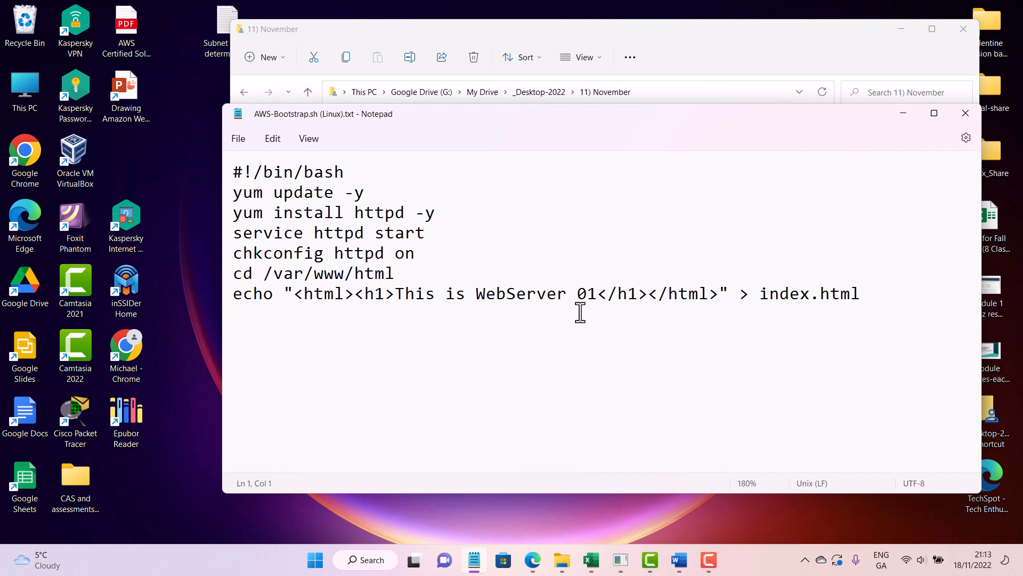
# Insert "Hello World! " before "This is WebServer 01" in the script's echo line.
pyautogui.click(399, 294)
pyautogui.write('Hello ')
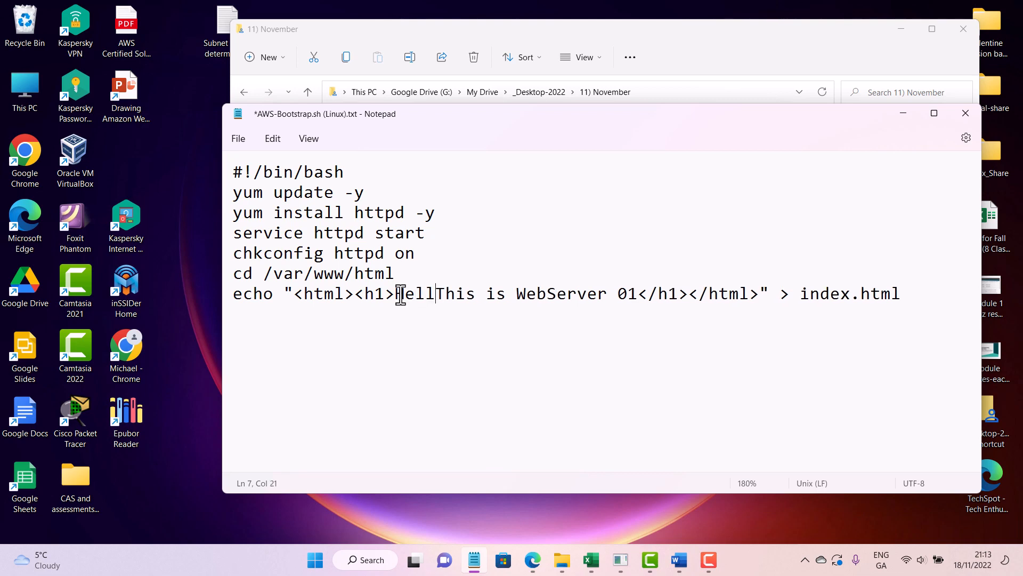
pyautogui.write('World')
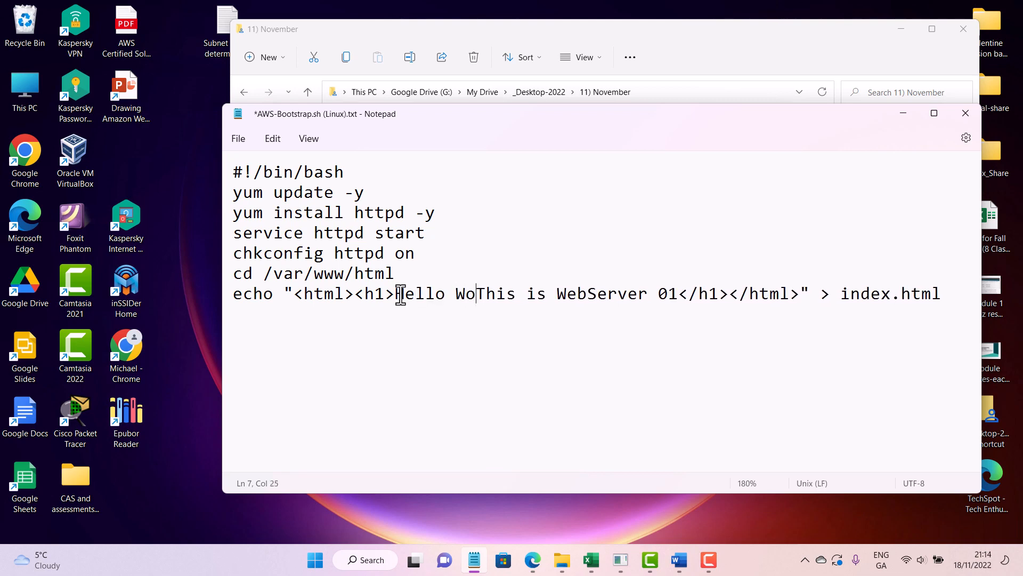
pyautogui.write('!')
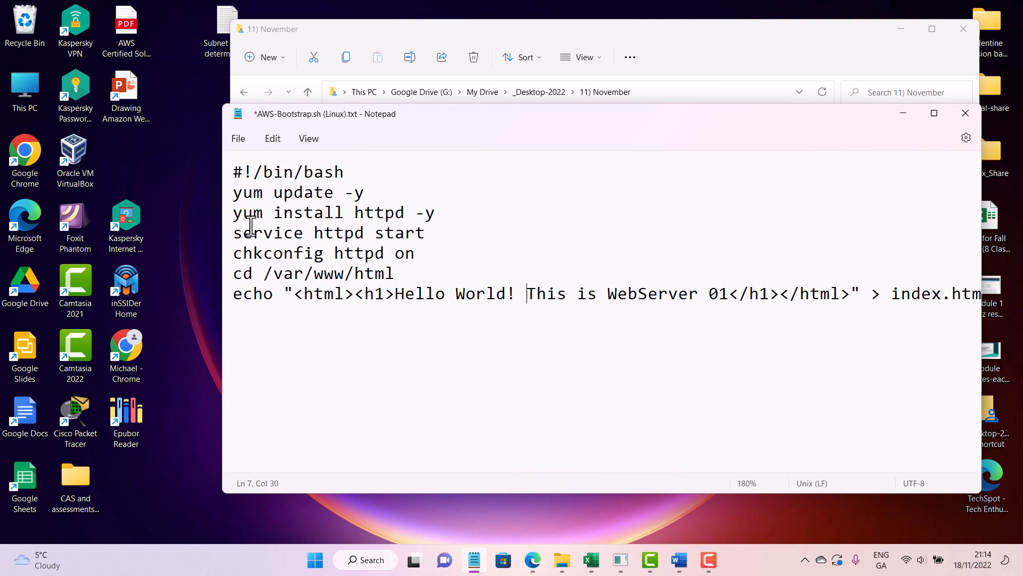
# Copy the entire bootstrap script and save the edited file.
pyautogui.hotkey('ctrl', 'a')
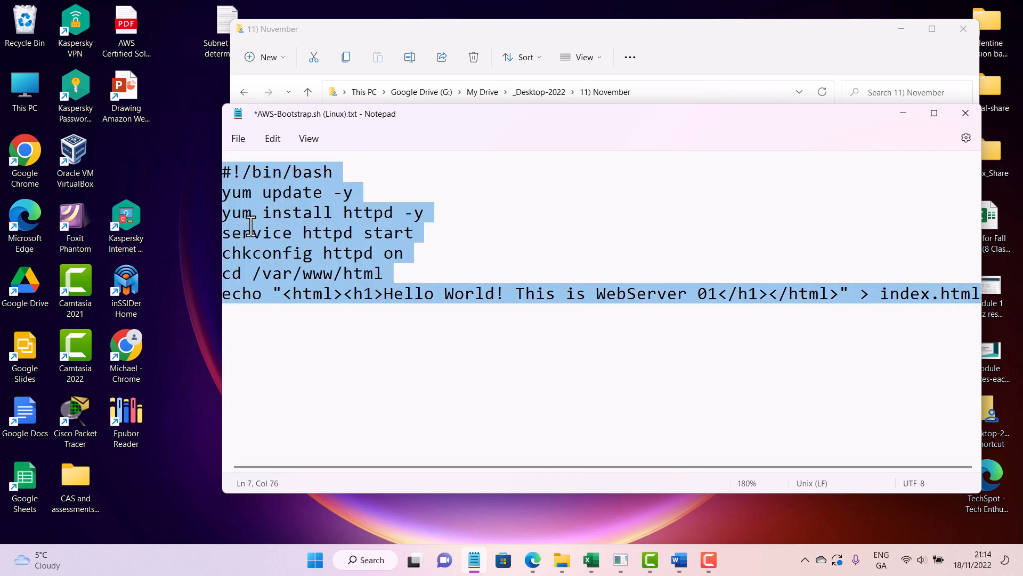
pyautogui.rightClick(317, 188)
pyautogui.click(360, 260)
pyautogui.click(245, 139)
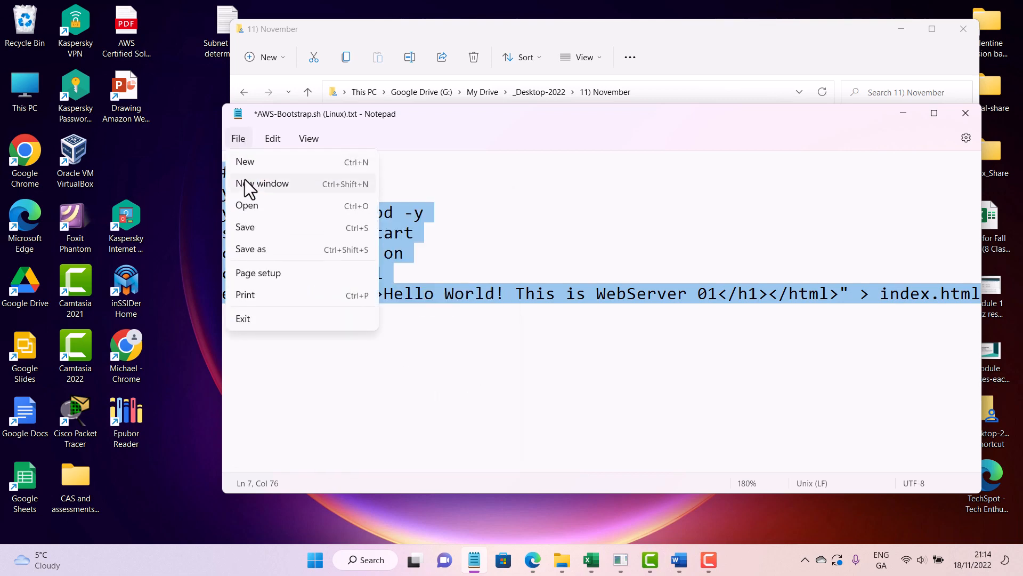
pyautogui.click(256, 227)
# Close the script and its folder window, and switch to the EC2 Launch an instance page in Microsoft Edge.
pyautogui.moveTo(708, 125); pyautogui.dragTo(660, 125)
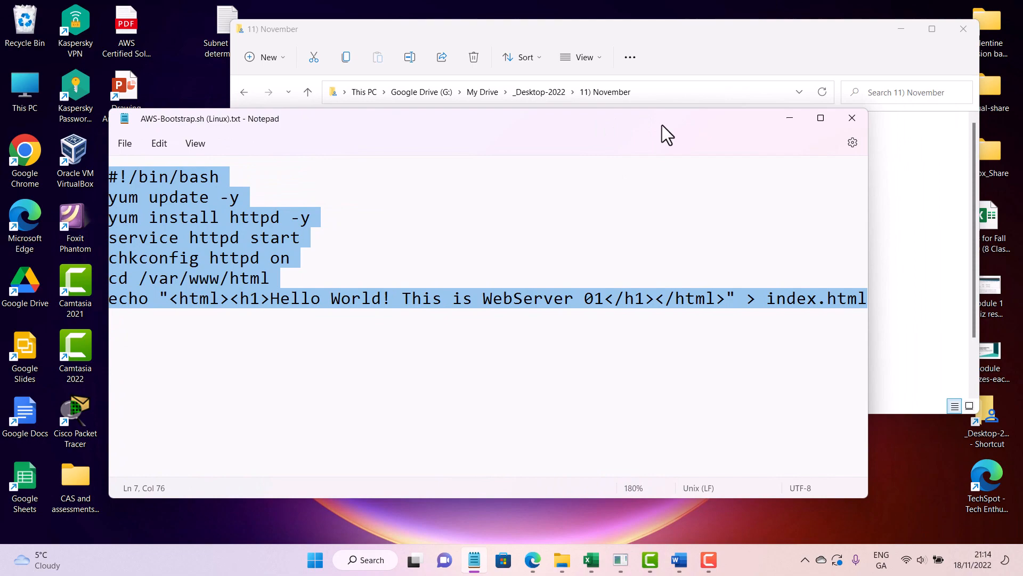
pyautogui.click(850, 120)
pyautogui.click(964, 34)
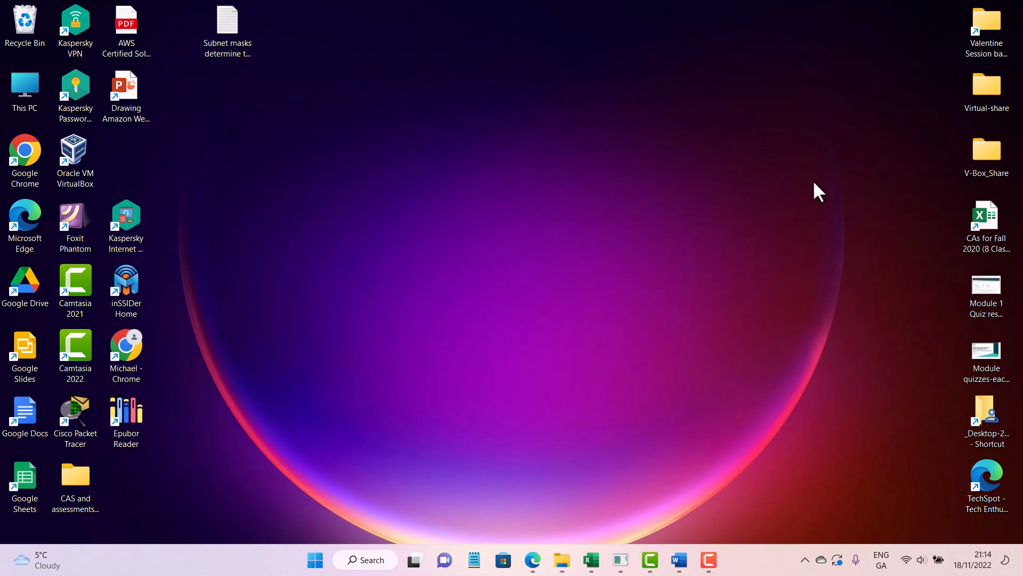
pyautogui.click(650, 560)
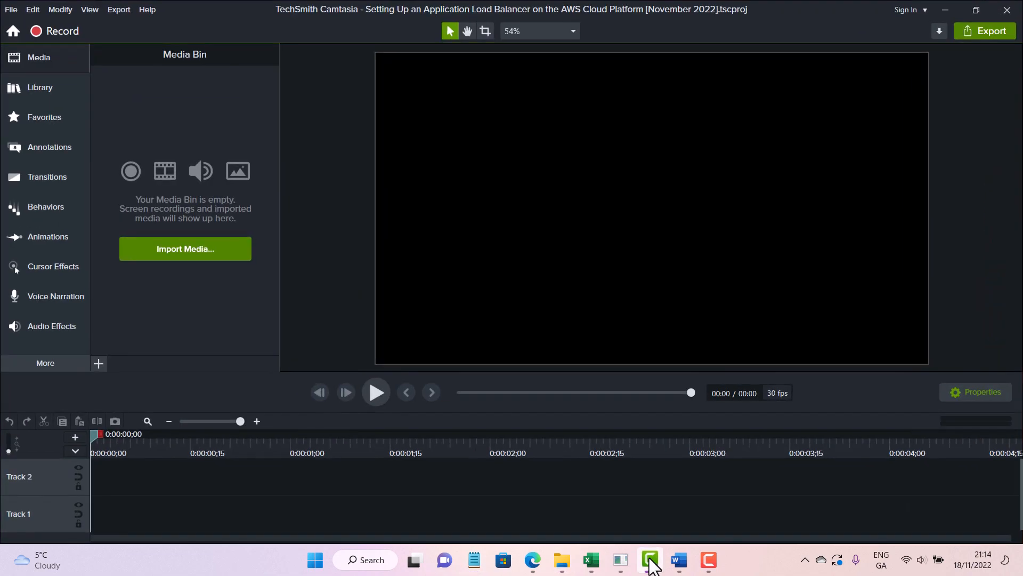
pyautogui.click(531, 563)
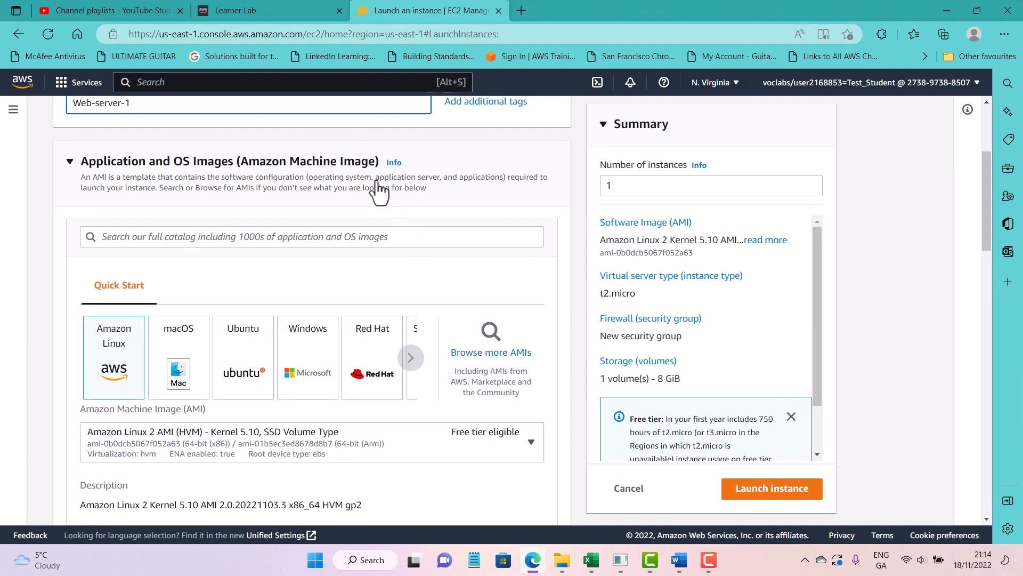
# Review the Amazon Machine Image and instance type settings for the new web server.
pyautogui.scroll(3, 373, 181)
pyautogui.scroll(-3, 134, 176)
pyautogui.scroll(-1, 125, 226)
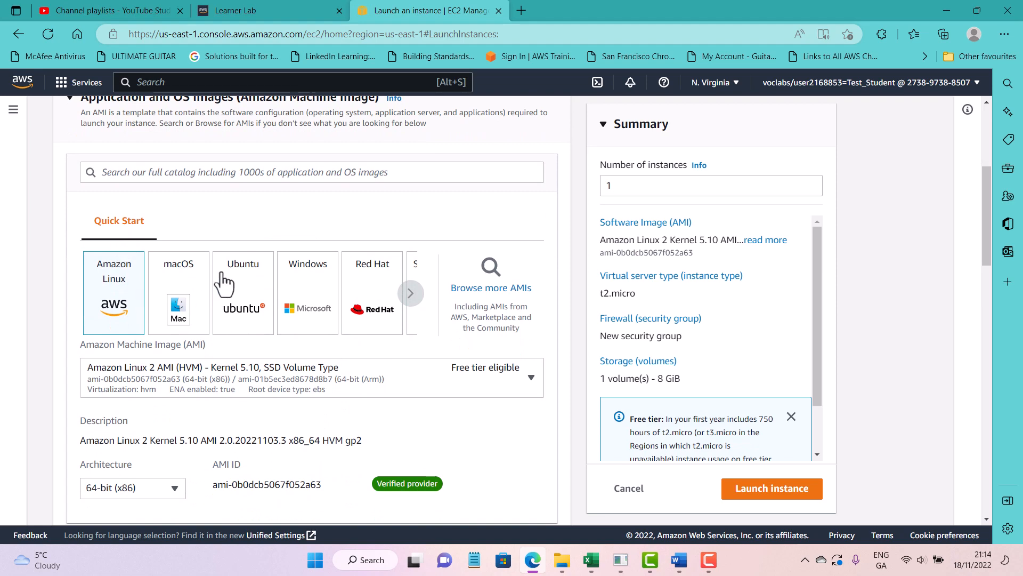
pyautogui.scroll(-2, 222, 236)
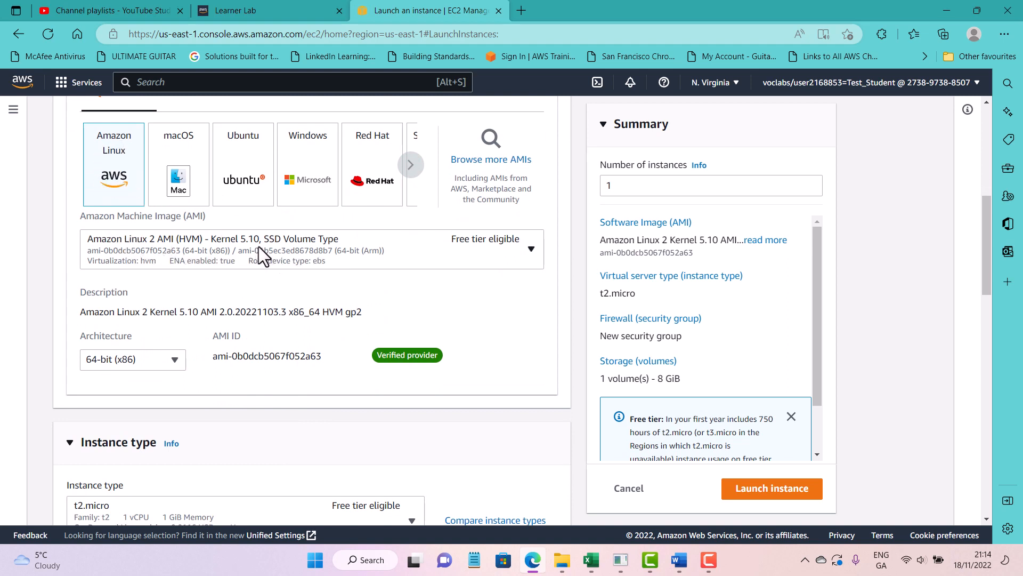
pyautogui.scroll(-3, 277, 250)
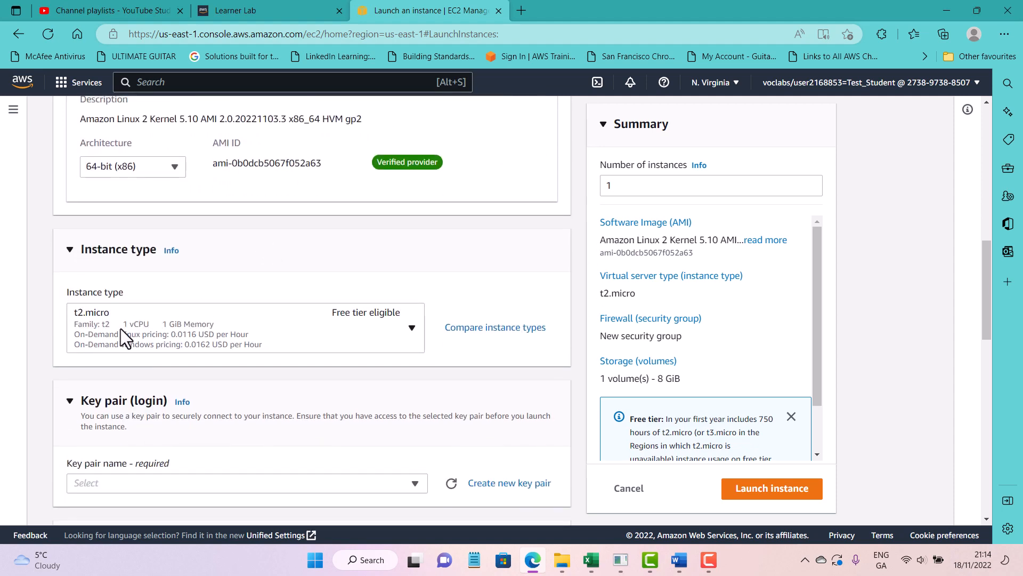
pyautogui.scroll(-1, 133, 327)
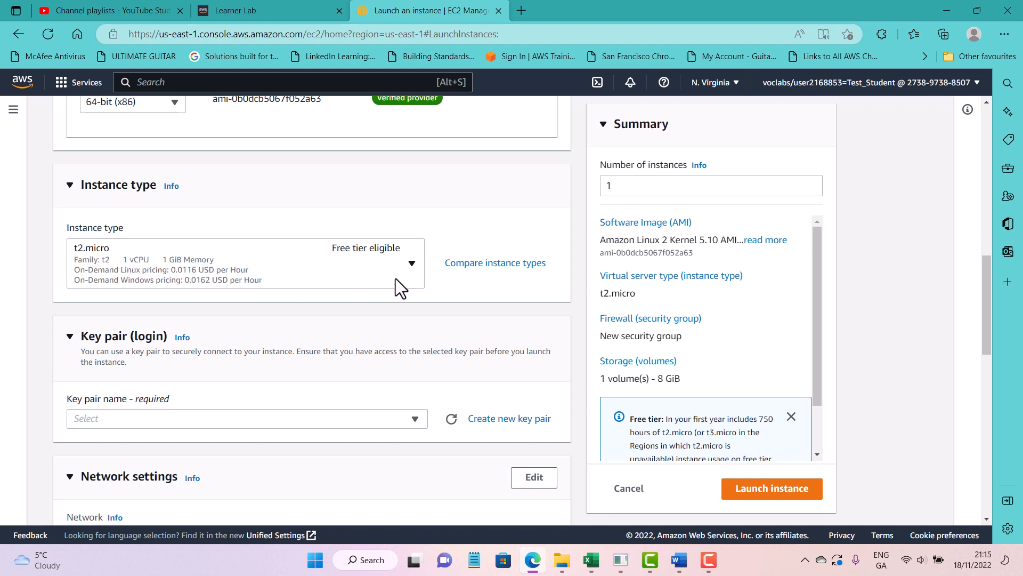
# Compare the vCPUs, memory and hourly prices of the available t2 and t3 instance types without picking another one.
pyautogui.click(411, 264)
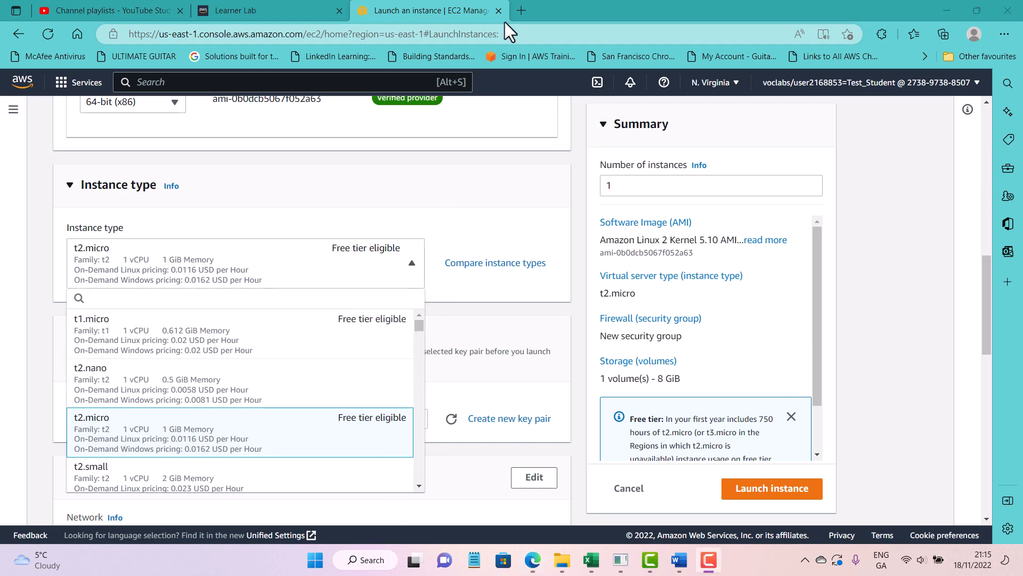
pyautogui.scroll(-1, 283, 382)
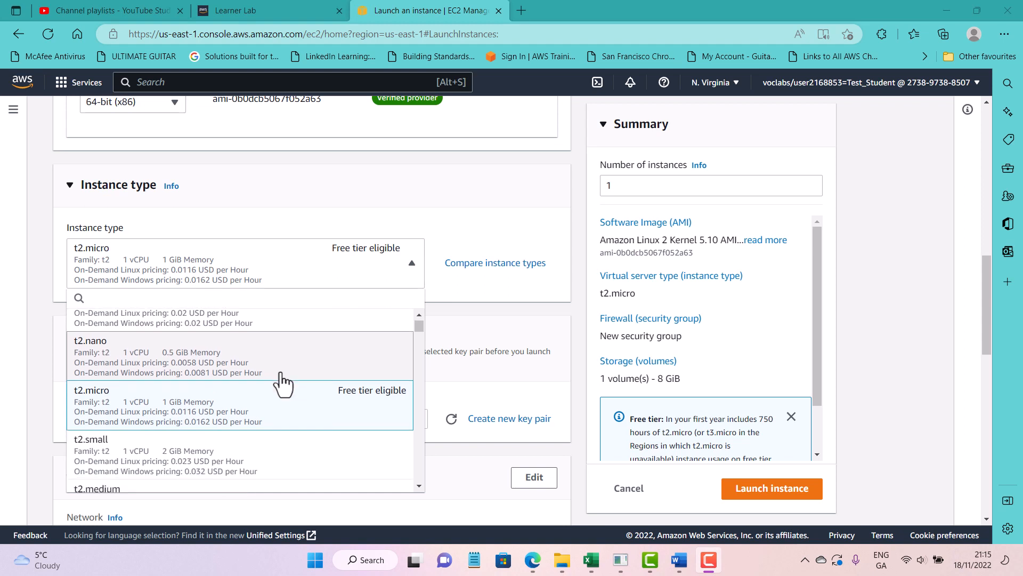
pyautogui.scroll(-1, 283, 381)
pyautogui.scroll(-3, 282, 382)
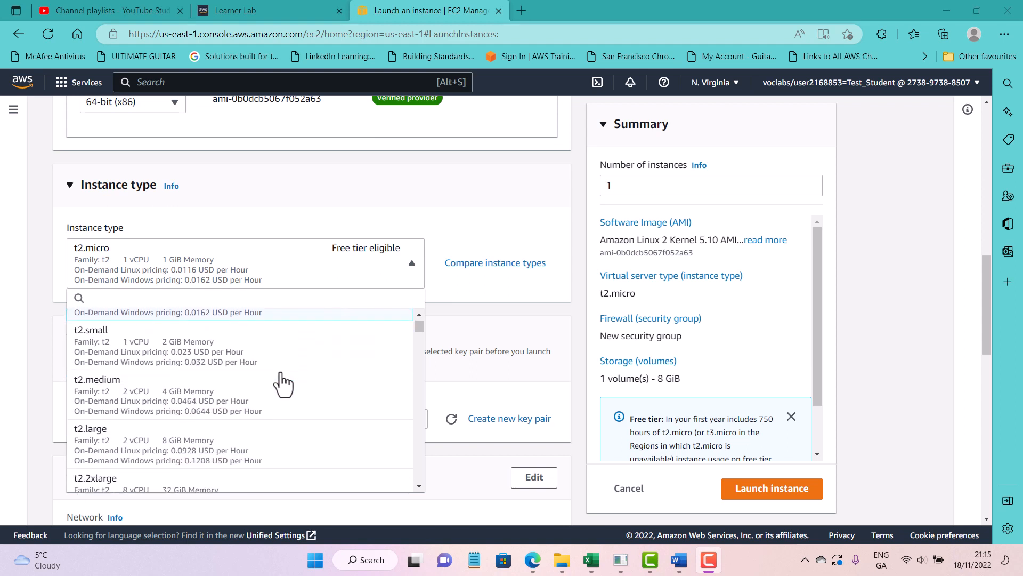
pyautogui.scroll(2, 282, 381)
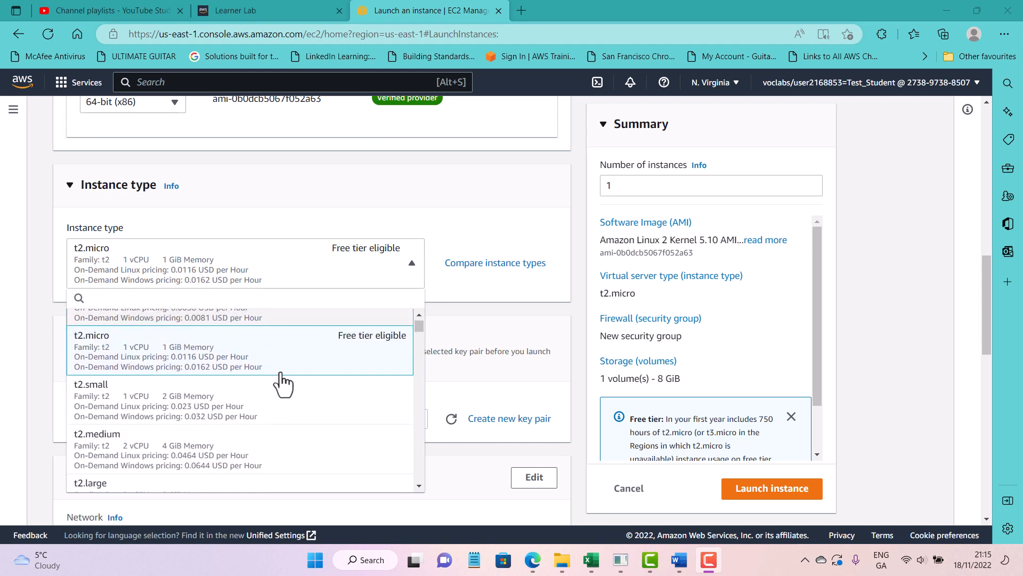
pyautogui.scroll(-1, 282, 381)
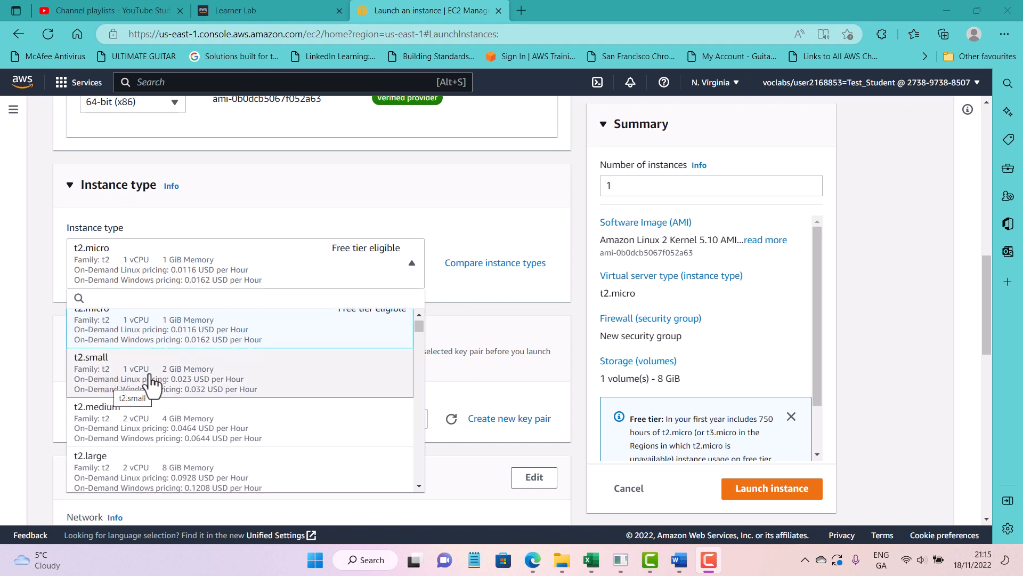
pyautogui.scroll(-1, 160, 407)
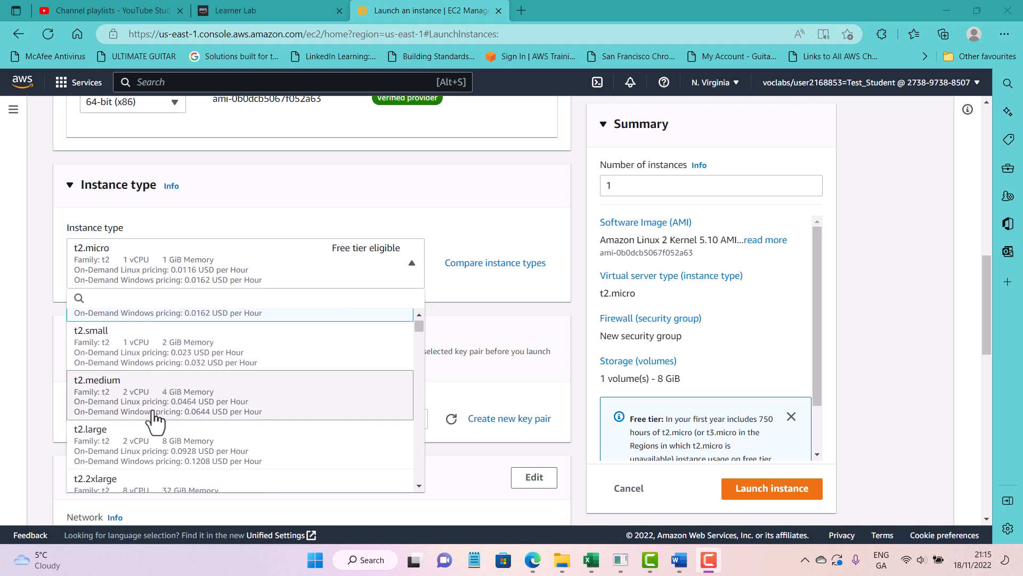
pyautogui.scroll(-1, 194, 413)
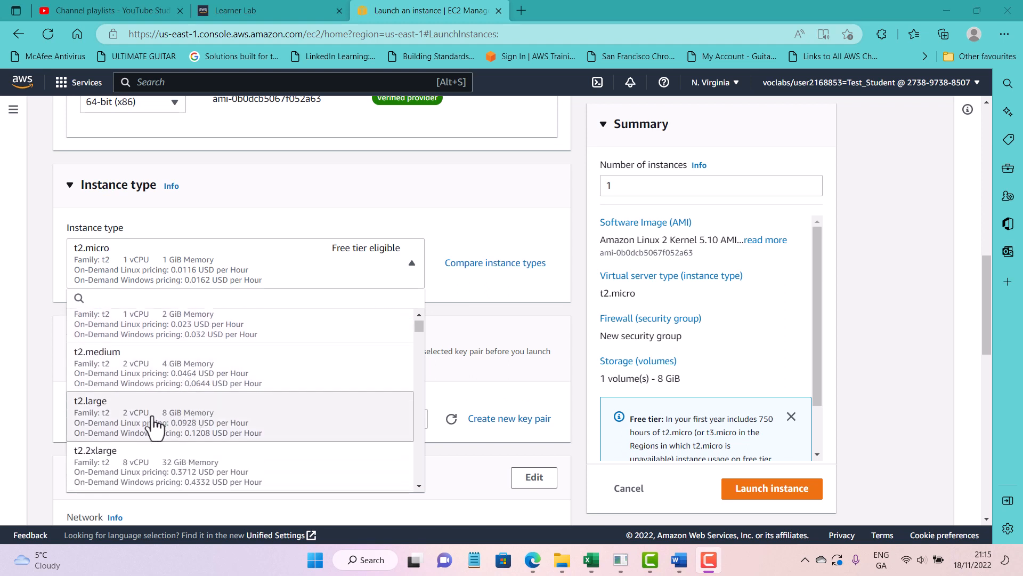
pyautogui.scroll(-2, 178, 411)
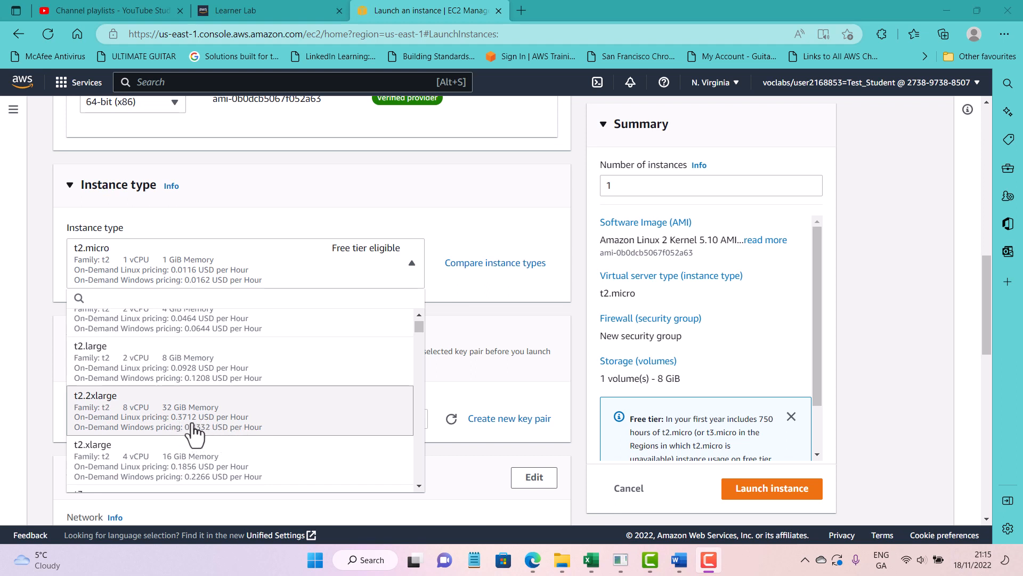
pyautogui.scroll(-1, 176, 421)
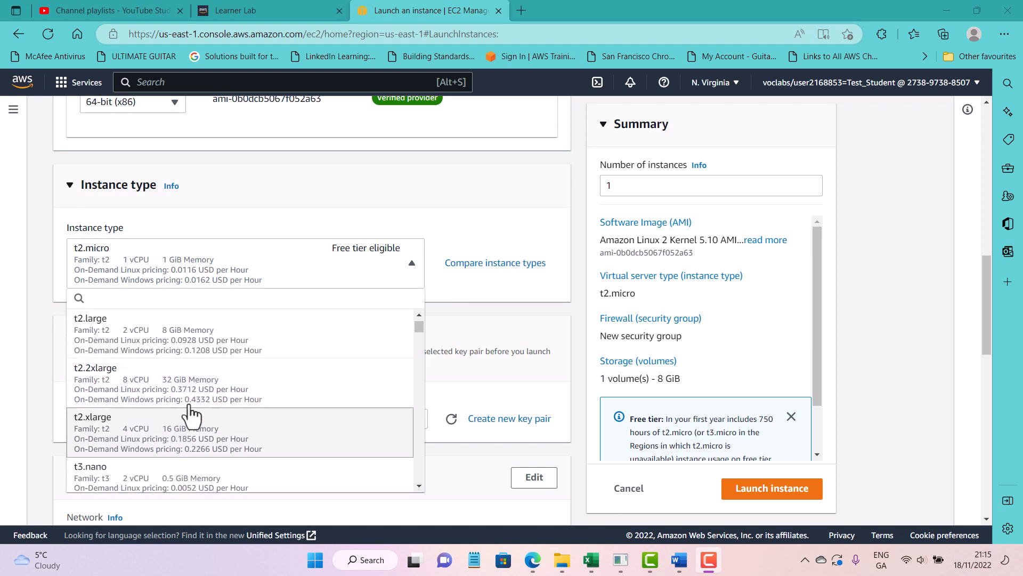
pyautogui.scroll(-1, 192, 411)
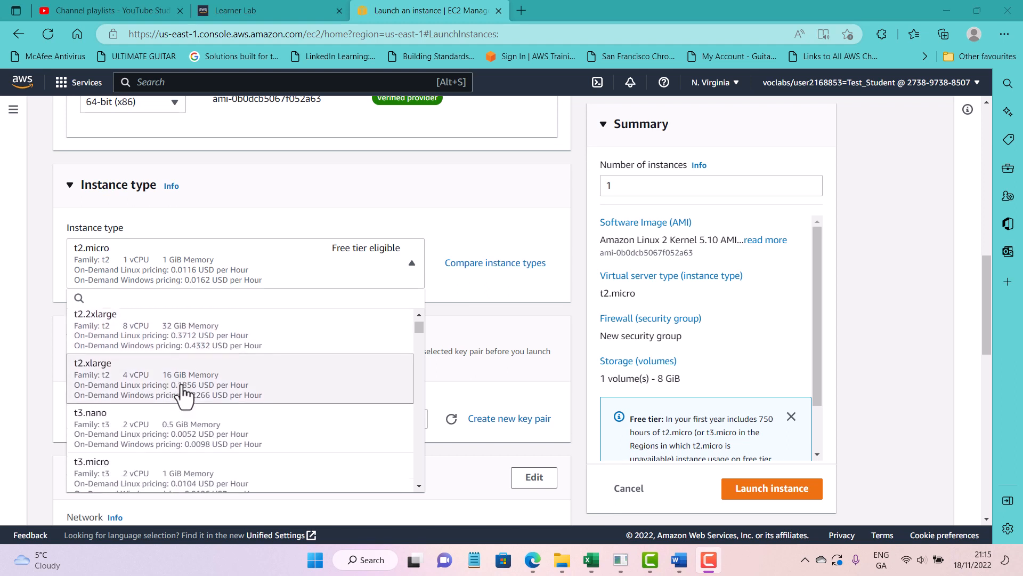
pyautogui.scroll(-1, 178, 388)
pyautogui.scroll(-4, 179, 373)
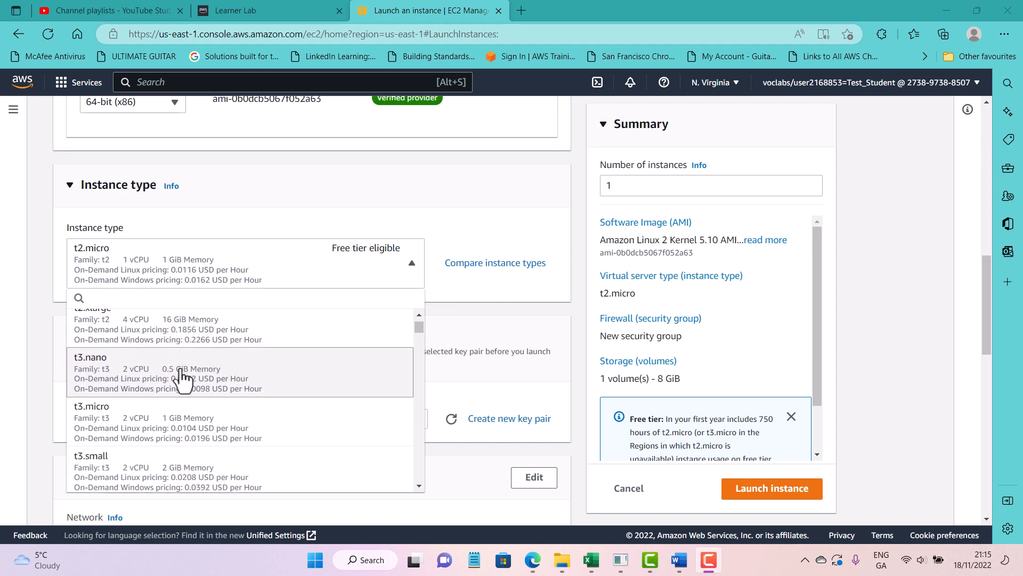
pyautogui.scroll(-1, 184, 395)
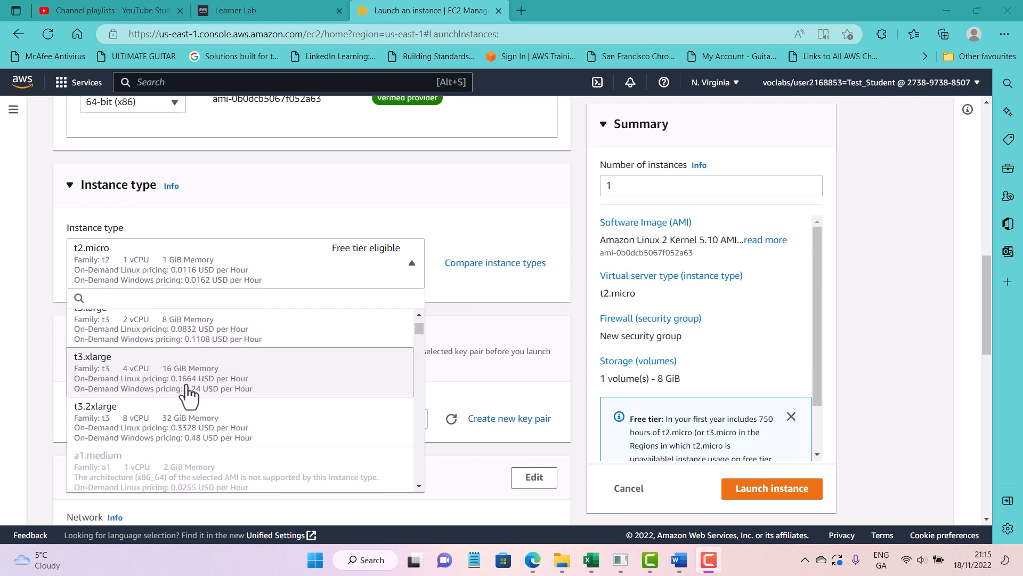
pyautogui.scroll(2, 277, 381)
pyautogui.moveTo(416, 329); pyautogui.dragTo(419, 312)
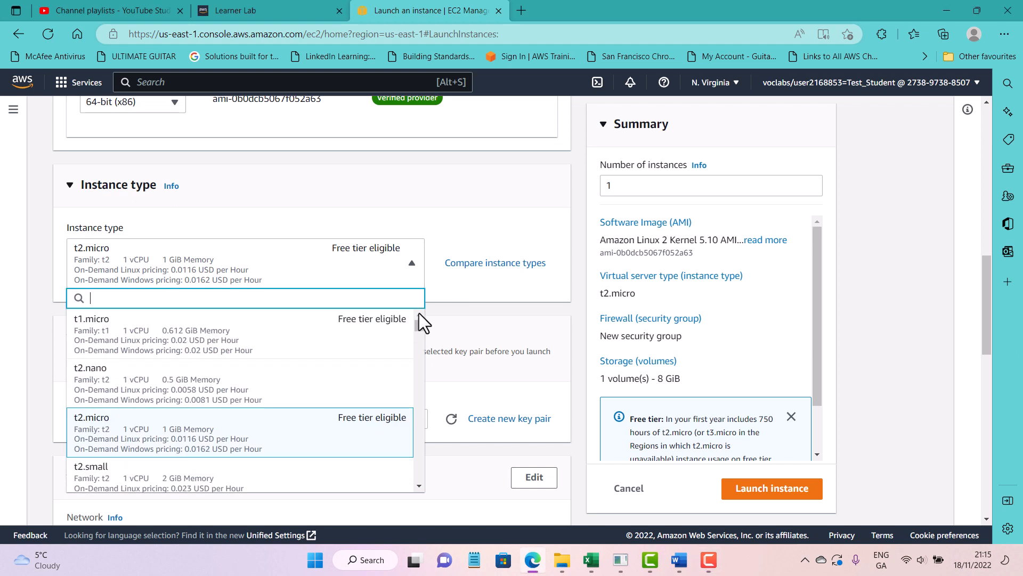
pyautogui.click(467, 199)
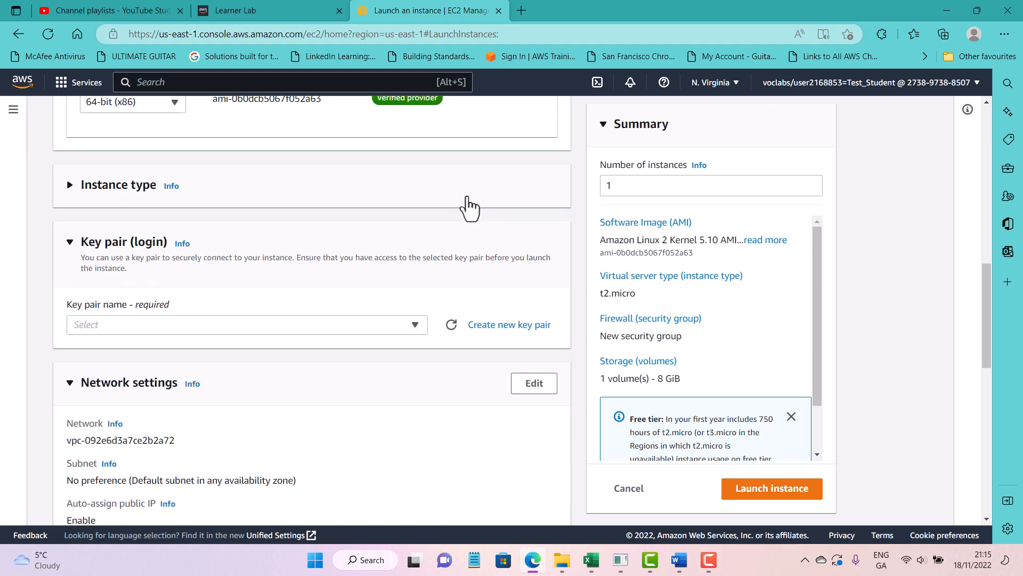
pyautogui.scroll(-1, 469, 208)
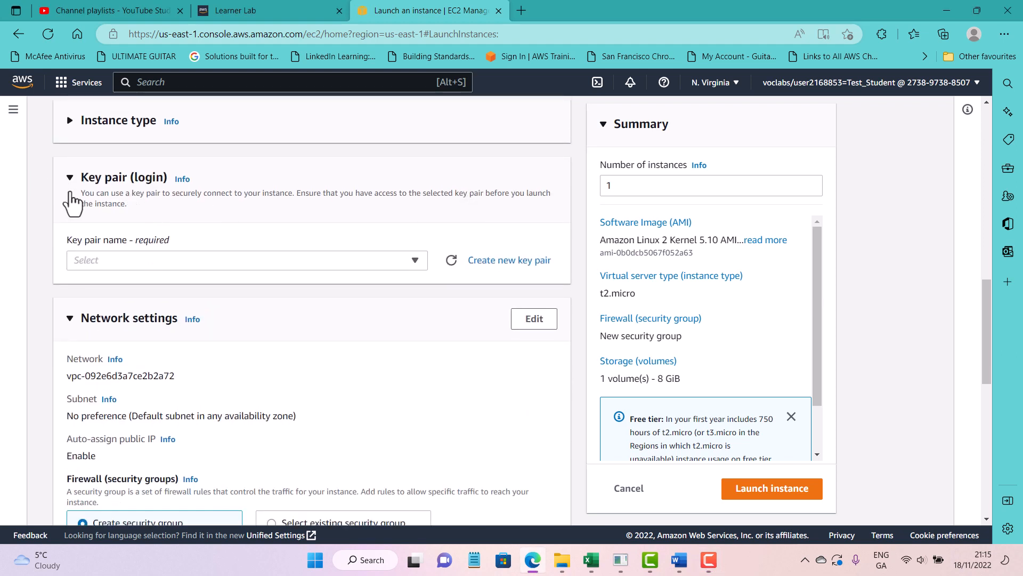
pyautogui.scroll(1, 72, 197)
pyautogui.click(71, 183)
# Choose Year4-Cloud-Services-key as the login key pair for the instance.
pyautogui.scroll(-1, 107, 266)
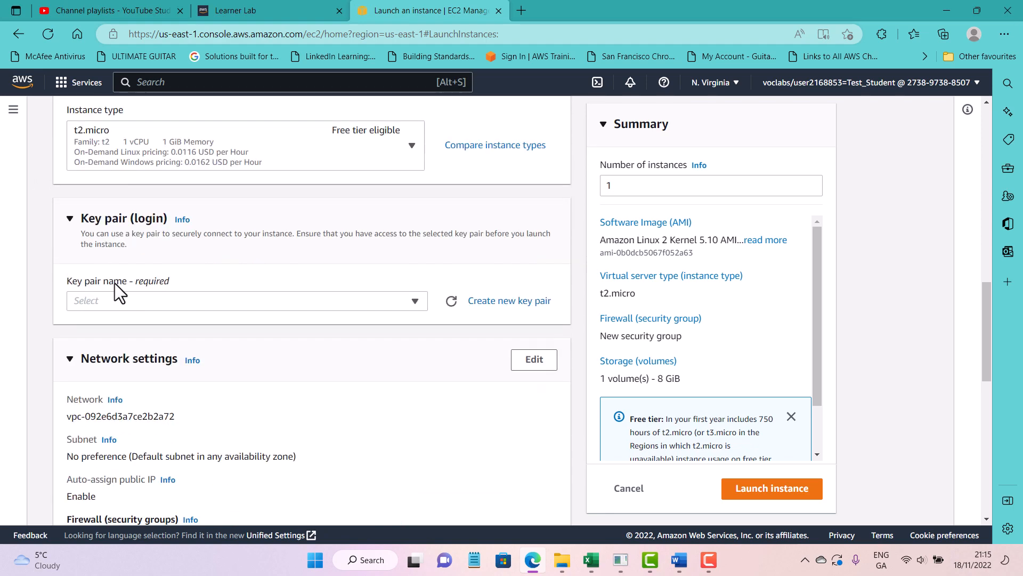
pyautogui.click(225, 292)
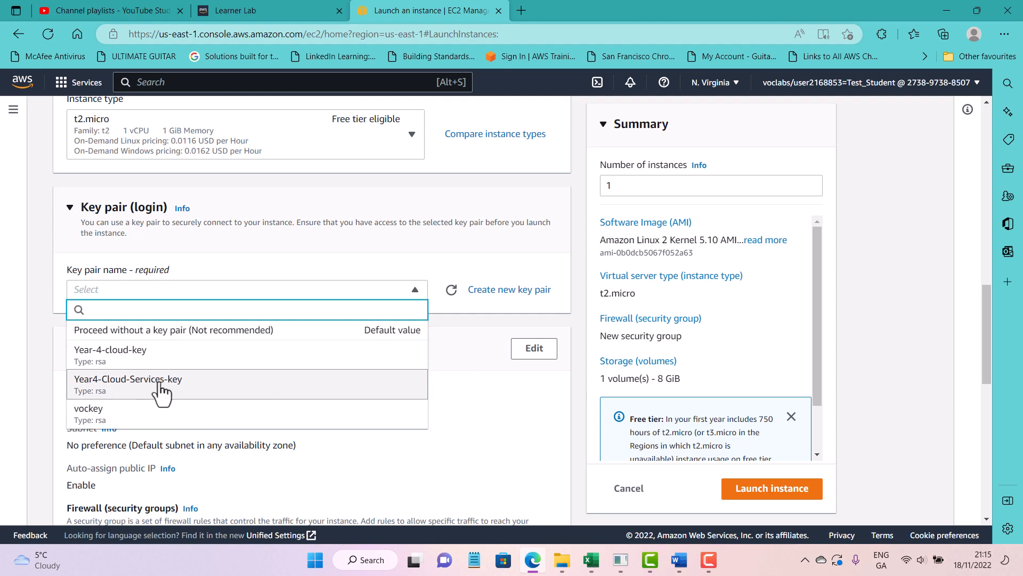
pyautogui.click(205, 392)
# Allow HTTP traffic from the internet in the new security group's firewall rules.
pyautogui.scroll(-2, 205, 387)
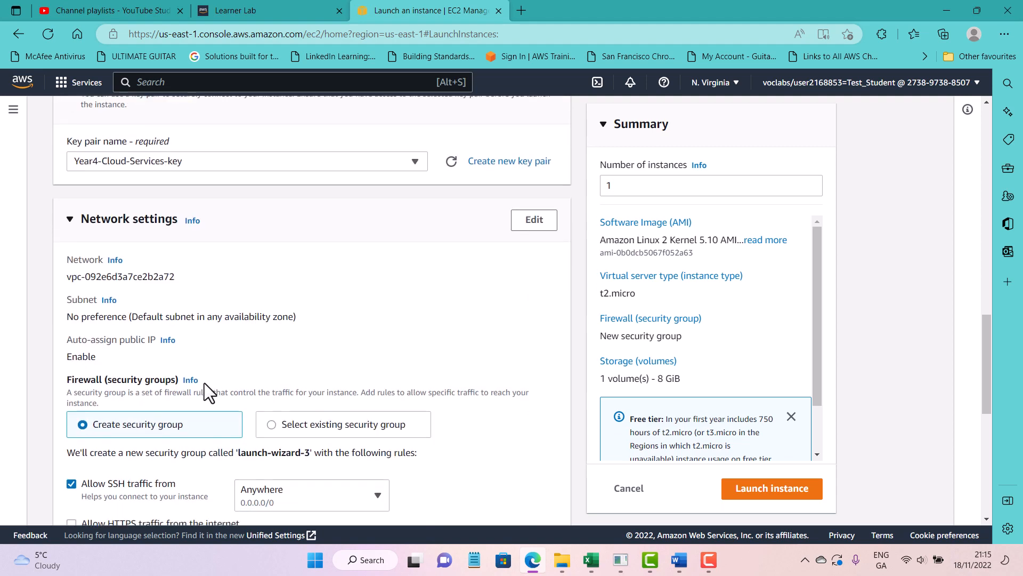
pyautogui.scroll(-1, 204, 383)
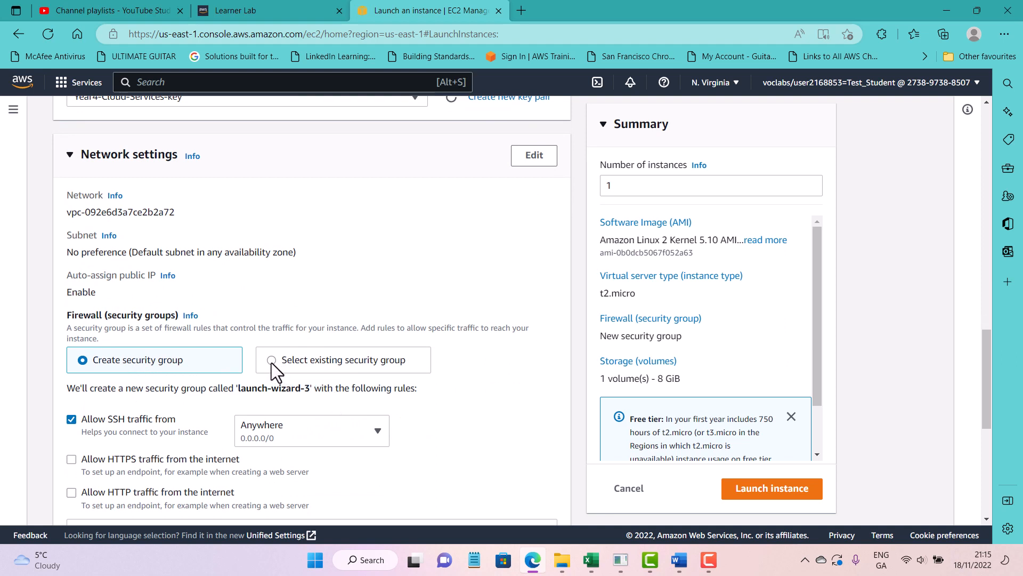
pyautogui.scroll(-1, 229, 365)
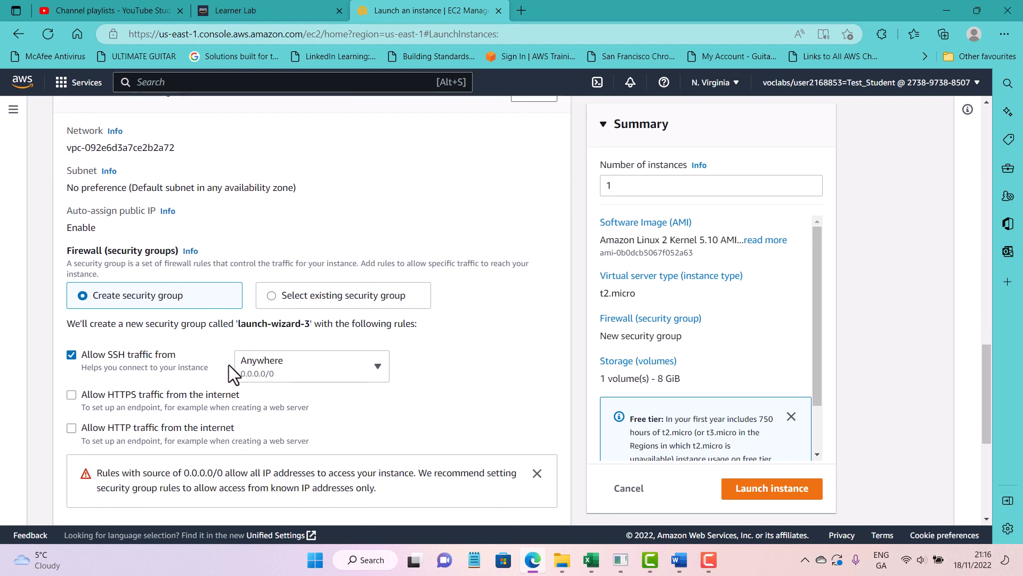
pyautogui.click(72, 426)
pyautogui.scroll(-3, 111, 356)
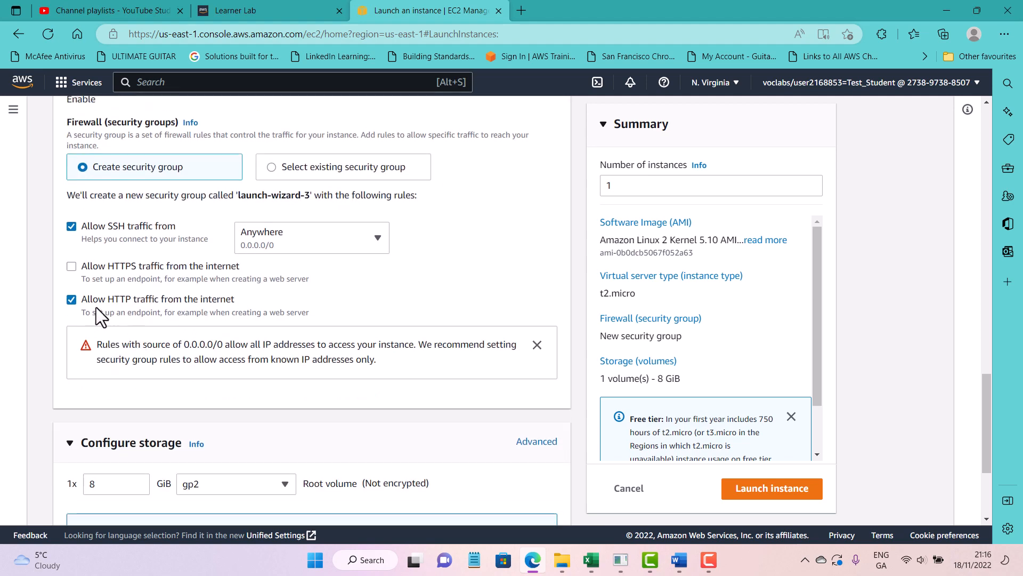
pyautogui.click(84, 300)
pyautogui.click(73, 300)
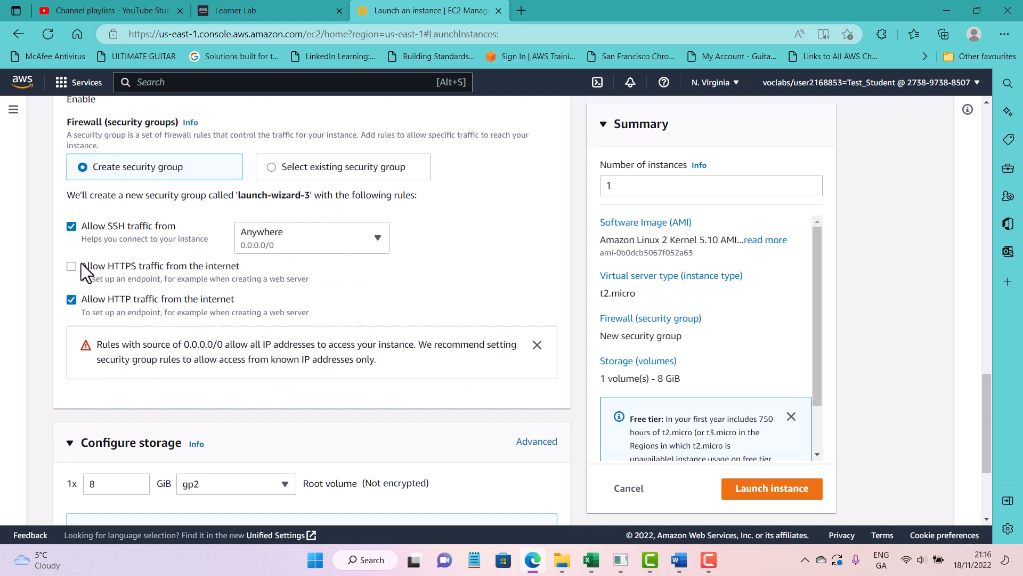
# Add an extra EBS volume to the instance's storage configuration, dismiss the free tier notice and remove the volume again.
pyautogui.scroll(-1, 113, 269)
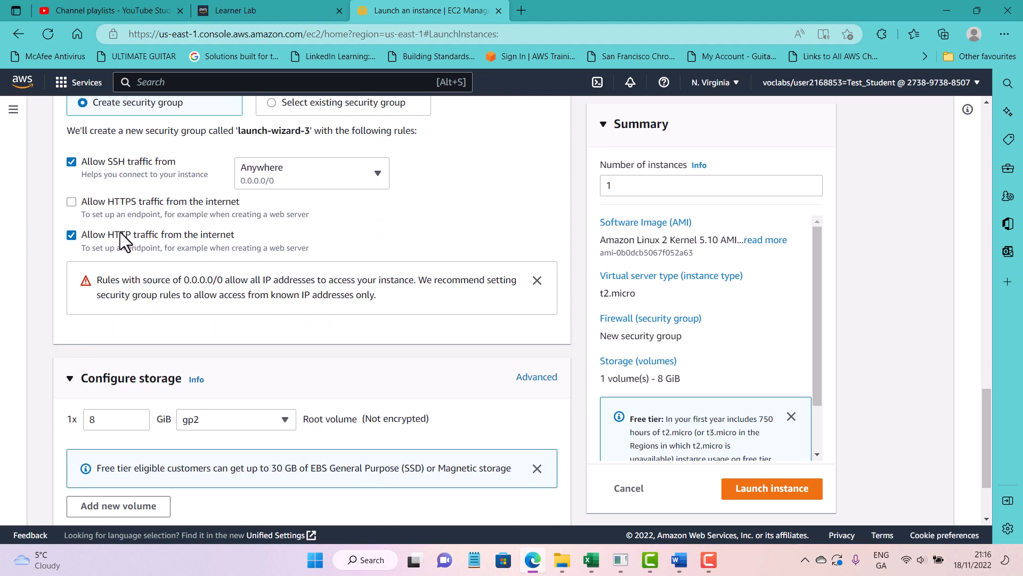
pyautogui.scroll(3, 107, 231)
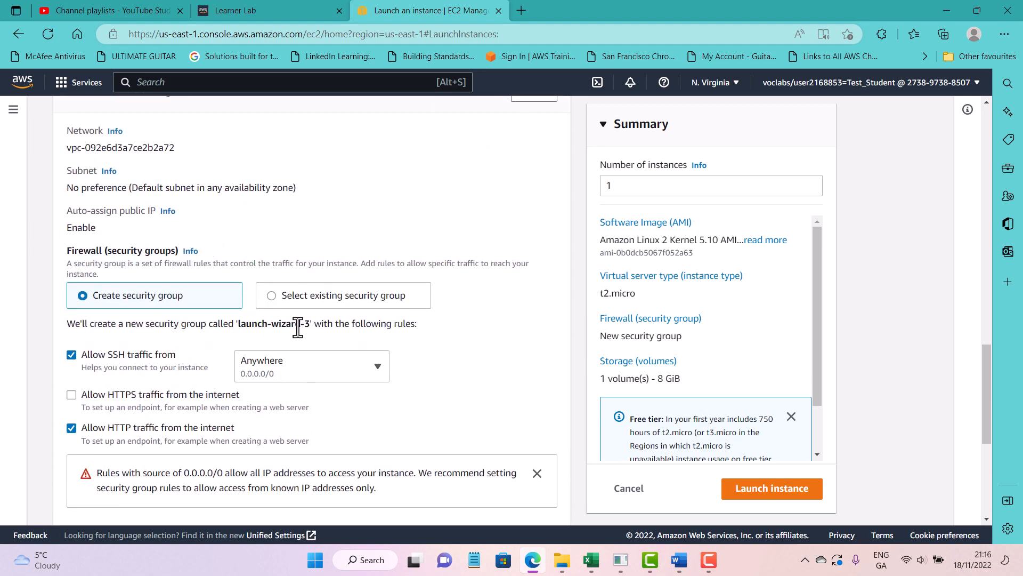
pyautogui.scroll(-2, 291, 326)
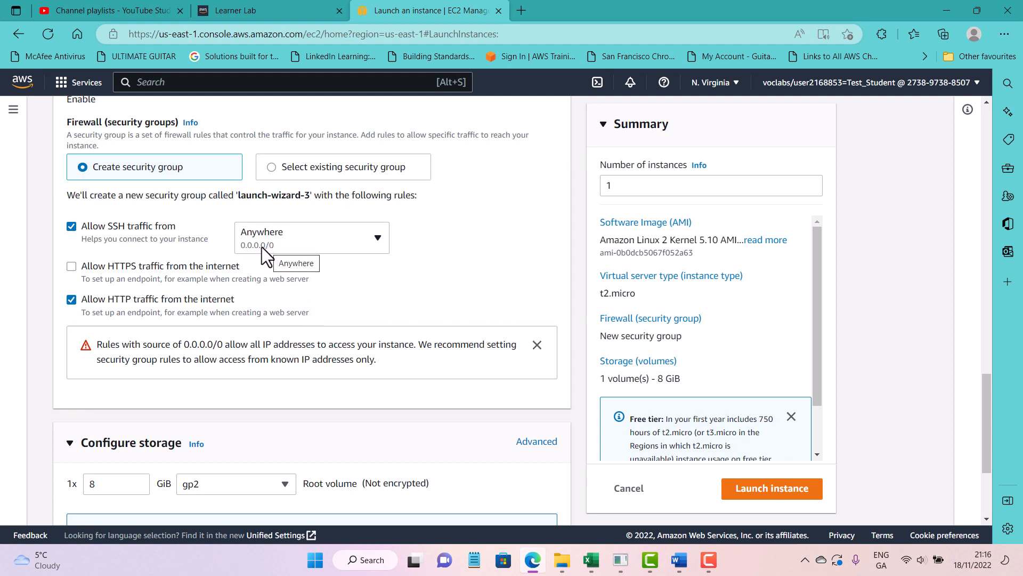
pyautogui.scroll(-3, 263, 239)
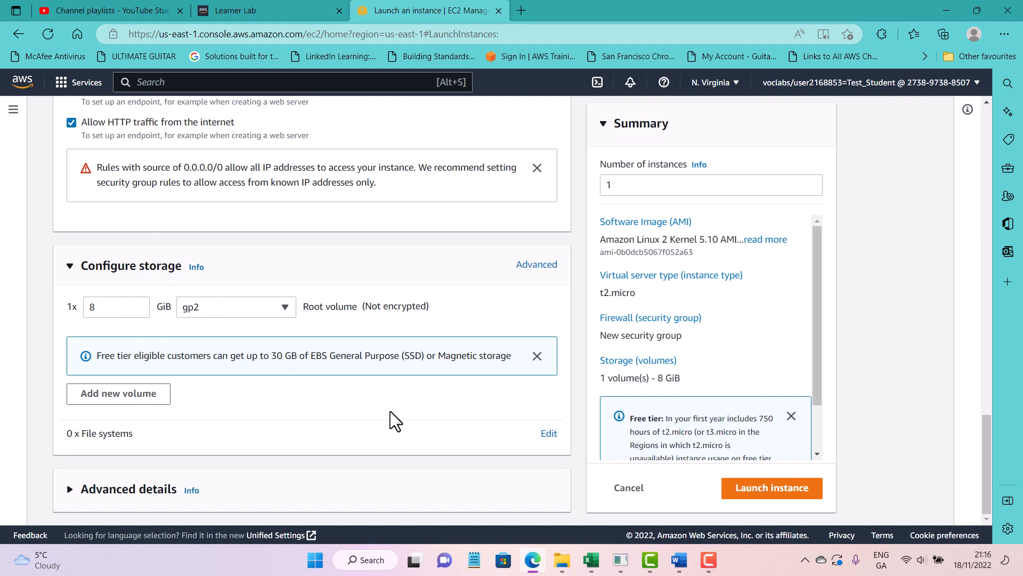
pyautogui.click(93, 396)
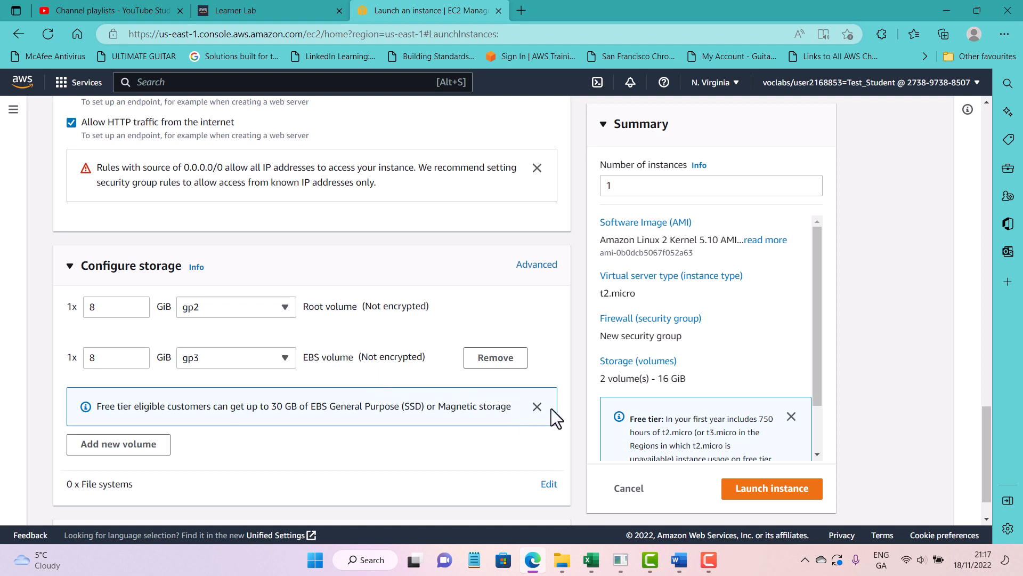
pyautogui.click(537, 408)
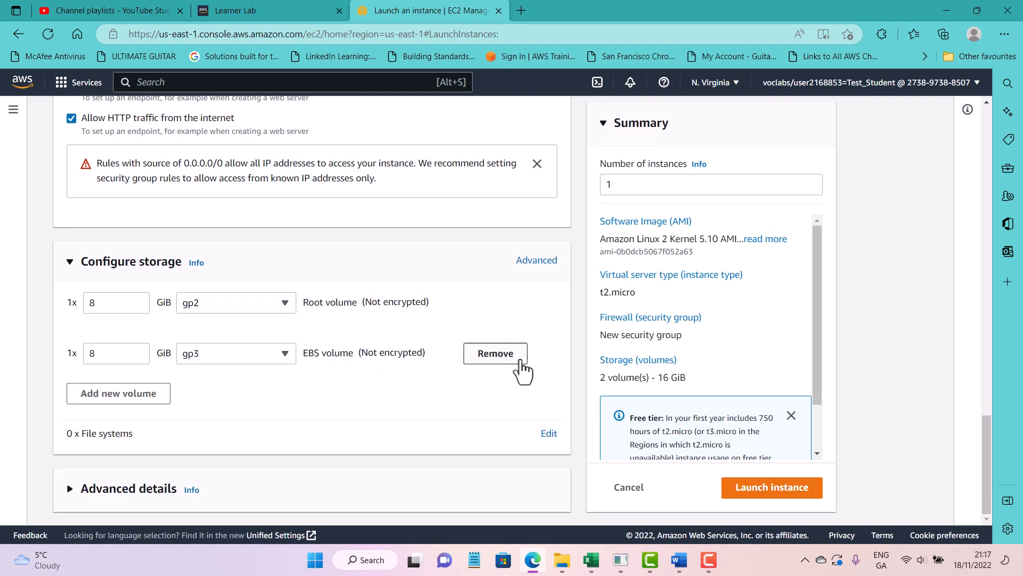
pyautogui.click(495, 357)
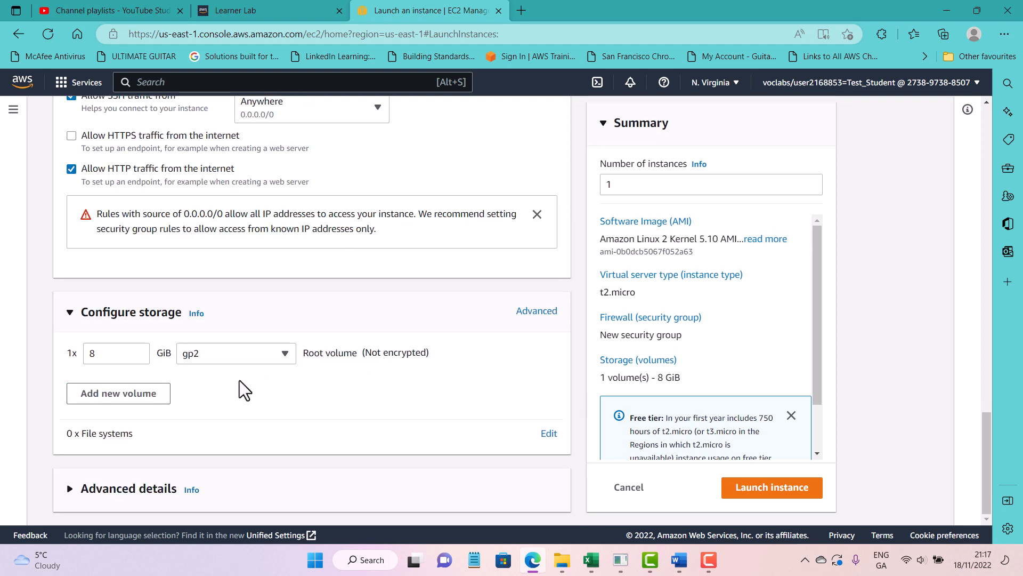
# Expand the advanced details and look through the instance options, including stop protection, down to the user data.
pyautogui.click(69, 490)
pyautogui.scroll(-6, 182, 446)
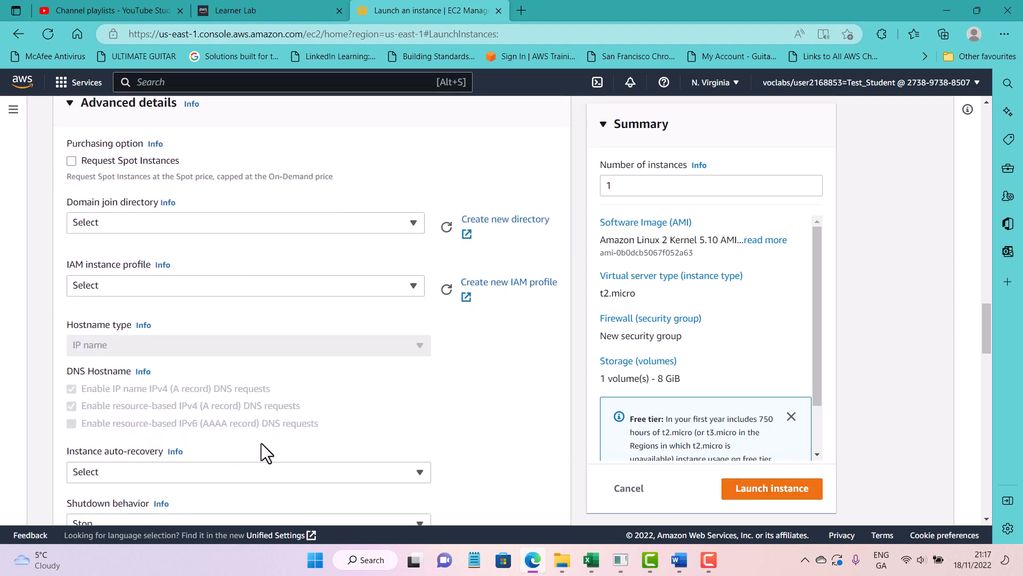
pyautogui.scroll(-2, 149, 357)
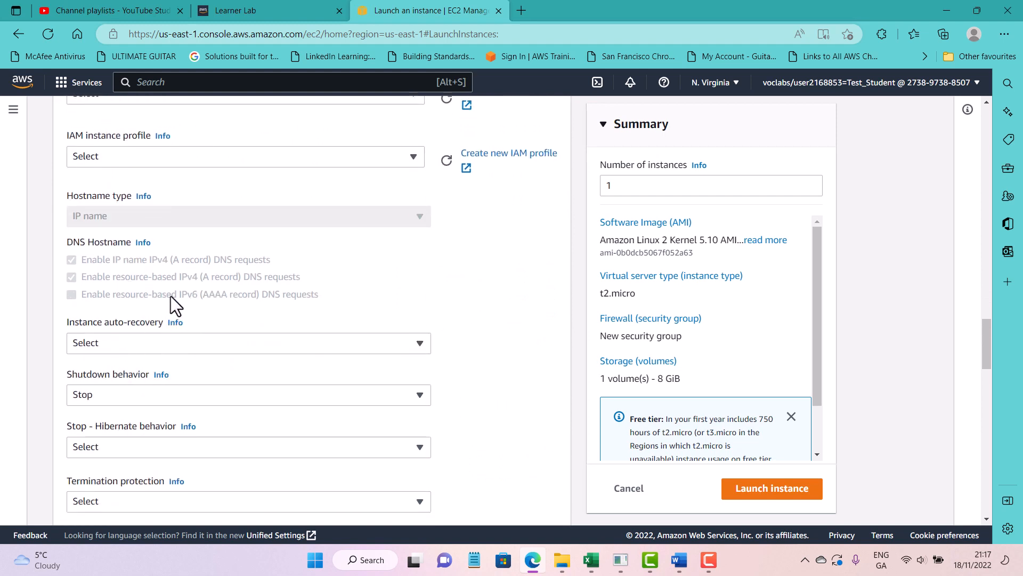
pyautogui.scroll(1, 158, 316)
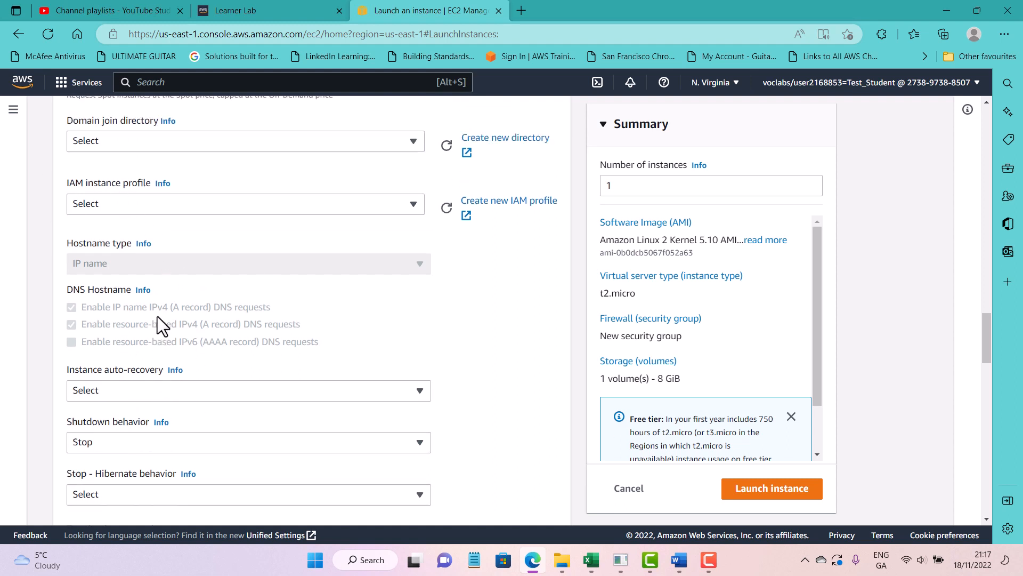
pyautogui.scroll(-2, 142, 296)
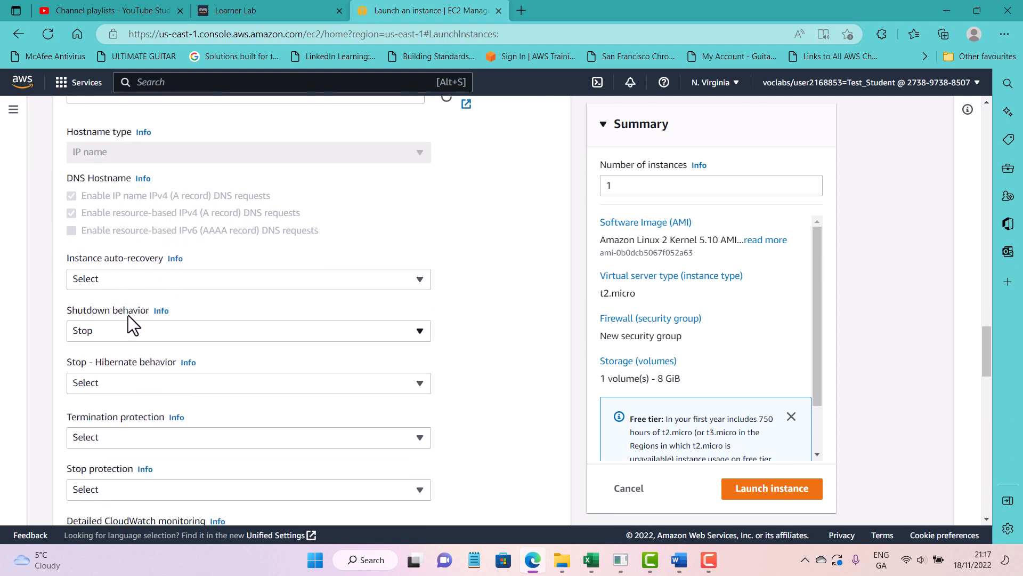
pyautogui.scroll(-2, 133, 314)
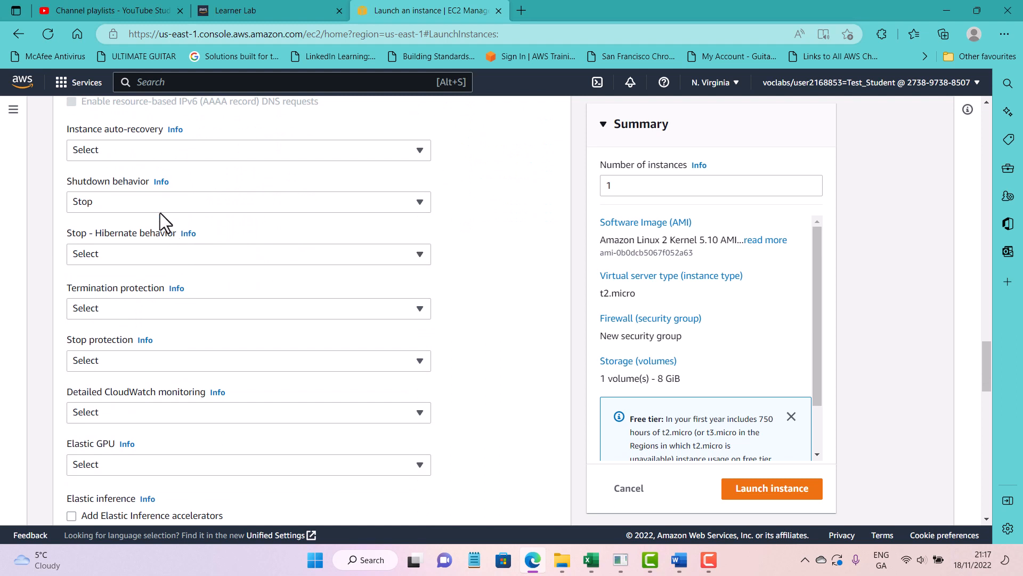
pyautogui.scroll(-1, 144, 213)
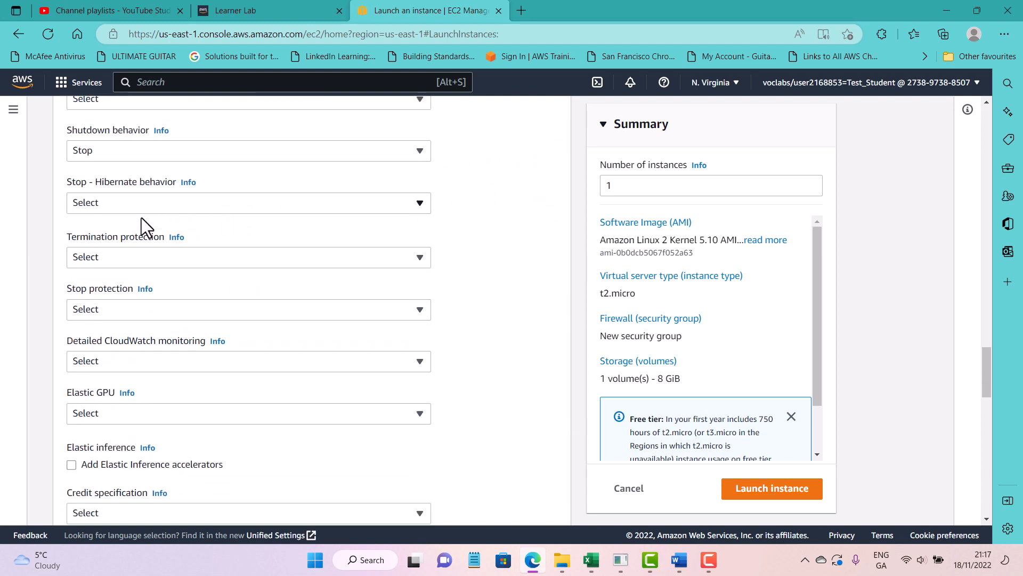
pyautogui.click(141, 293)
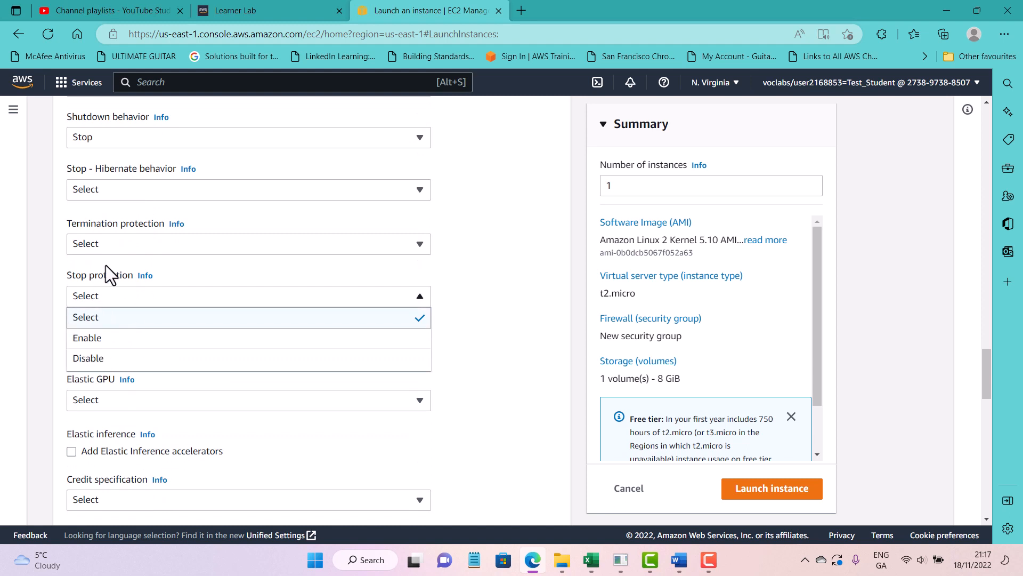
pyautogui.click(161, 267)
pyautogui.scroll(-1, 161, 267)
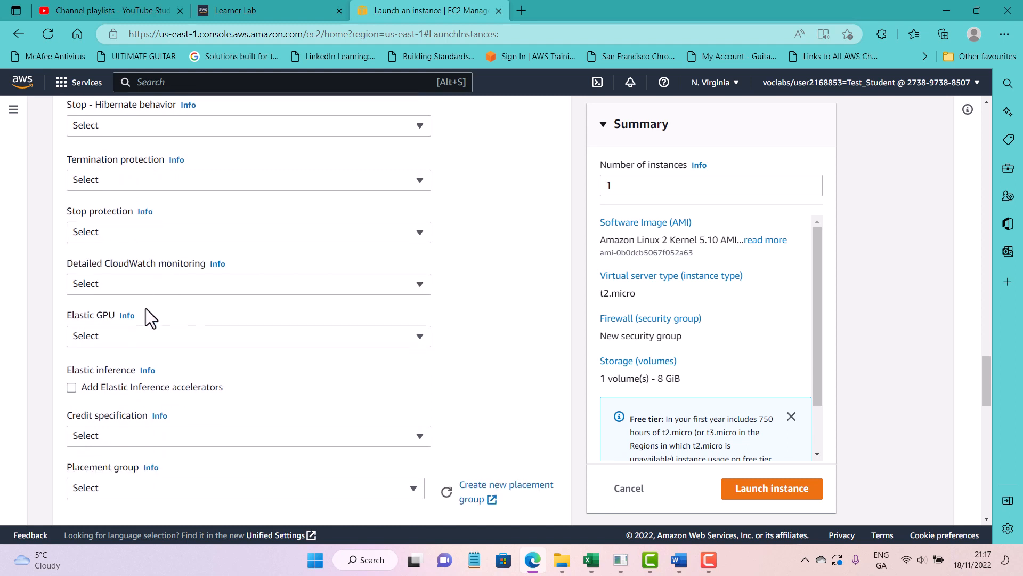
pyautogui.scroll(-1, 192, 274)
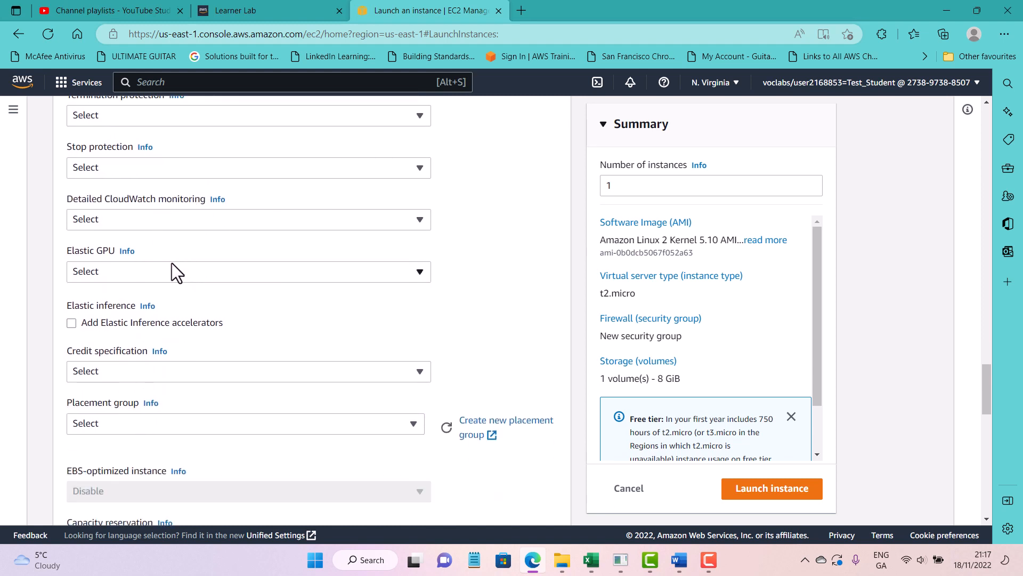
pyautogui.scroll(-1, 174, 270)
pyautogui.scroll(-5, 129, 302)
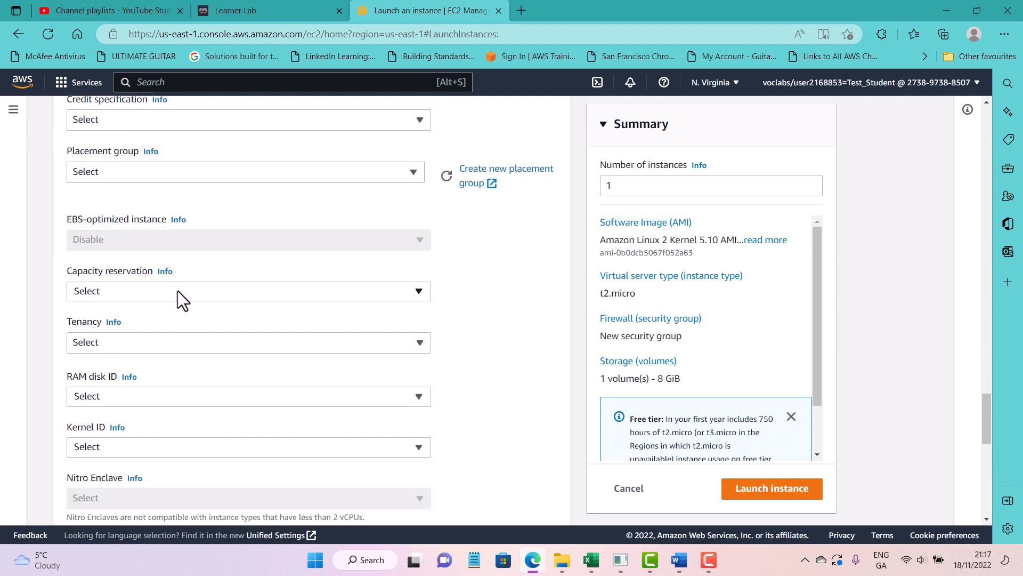
pyautogui.scroll(-7, 157, 304)
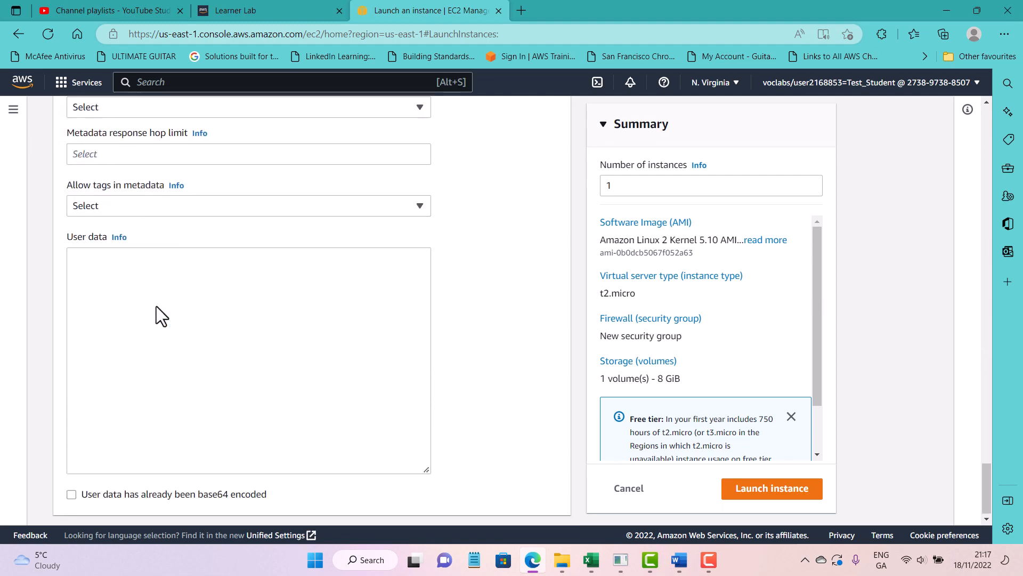
# Enter the user data bash script that installs and starts httpd with a "Hello World! This is WebServer 01" page, and launch the instance.
pyautogui.click(147, 313)
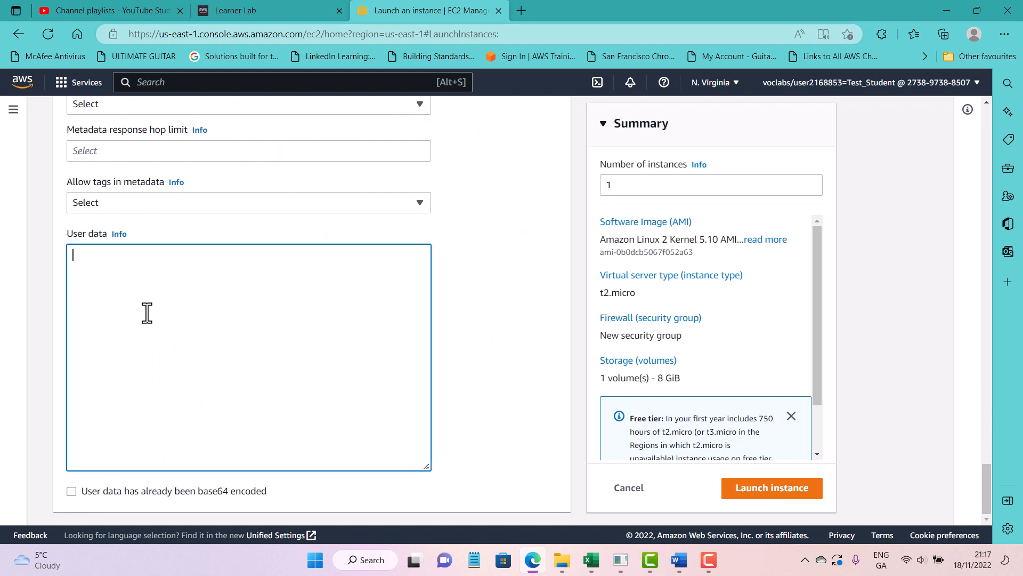
pyautogui.write('#!/bin/bash yum update -y yum install httpd -y service httpd start chkconfig httpd on cd /var/www/html echo "<html><h1>Hello World! This is WebServer 01</h1></html>" > index.html')
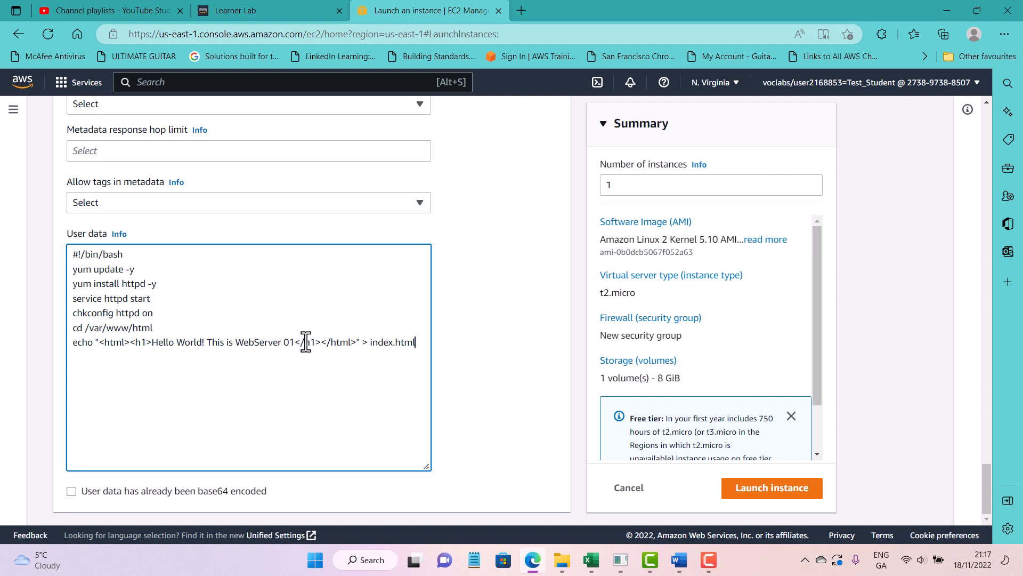
pyautogui.click(760, 489)
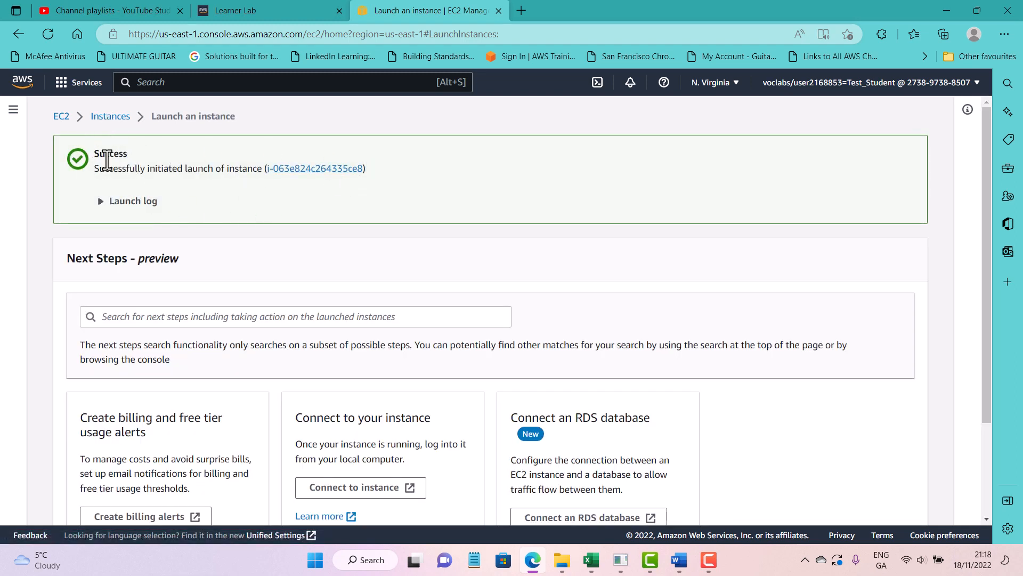
# Return to the instances list, refresh it and check the state of Web-server-1.
pyautogui.click(110, 118)
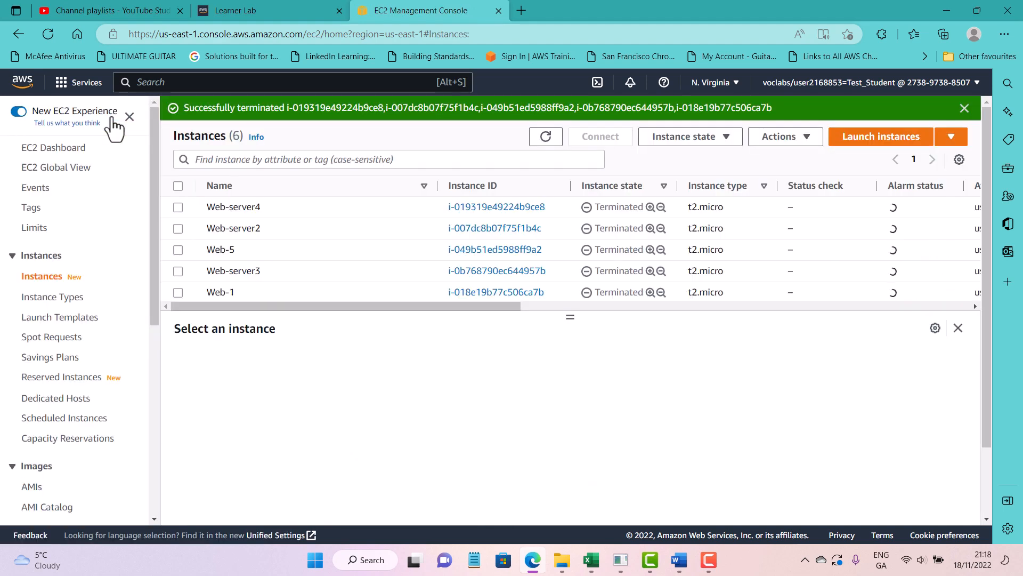
pyautogui.click(546, 137)
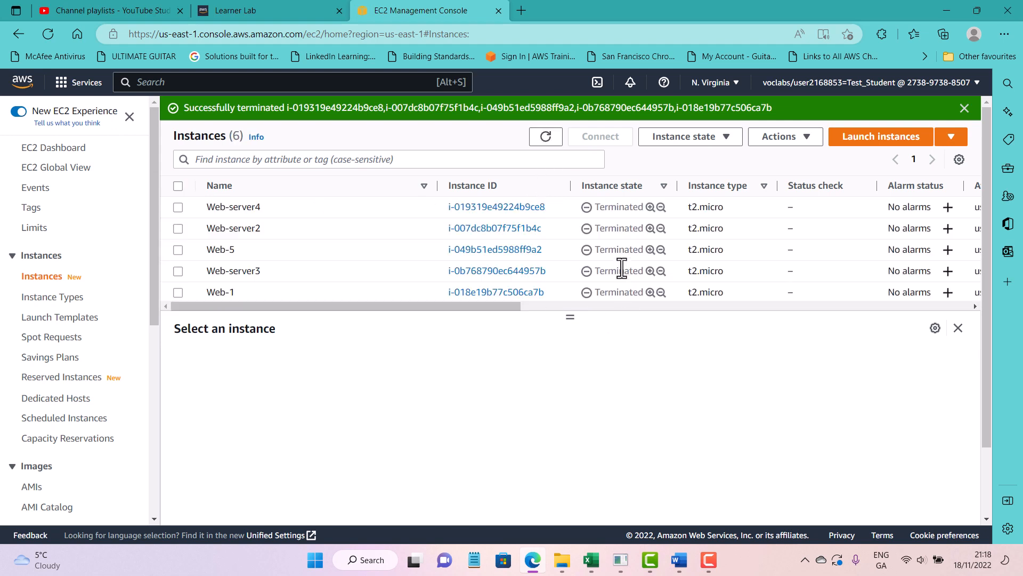
pyautogui.scroll(-2, 544, 238)
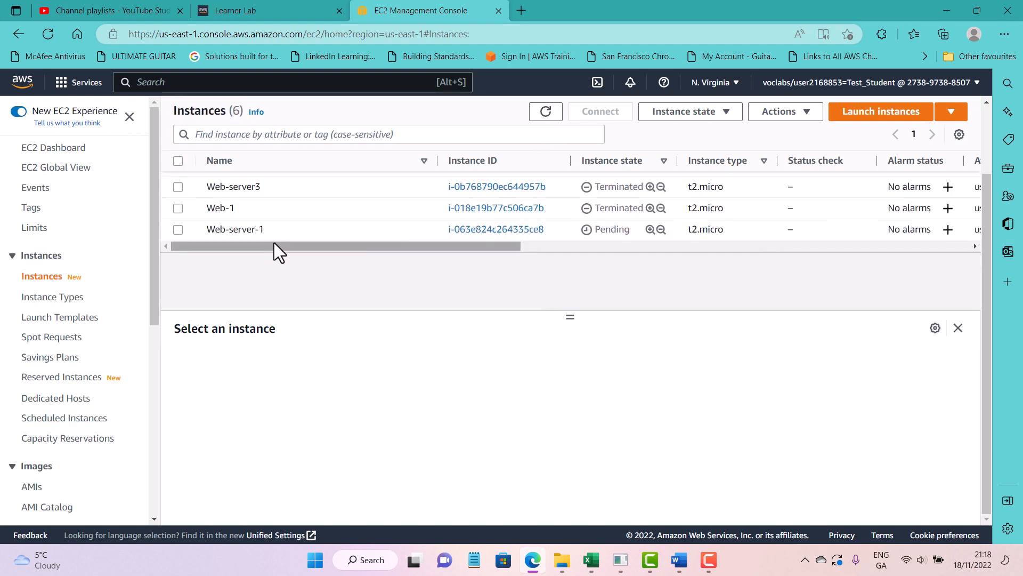
pyautogui.scroll(2, 325, 241)
pyautogui.scroll(-2, 324, 241)
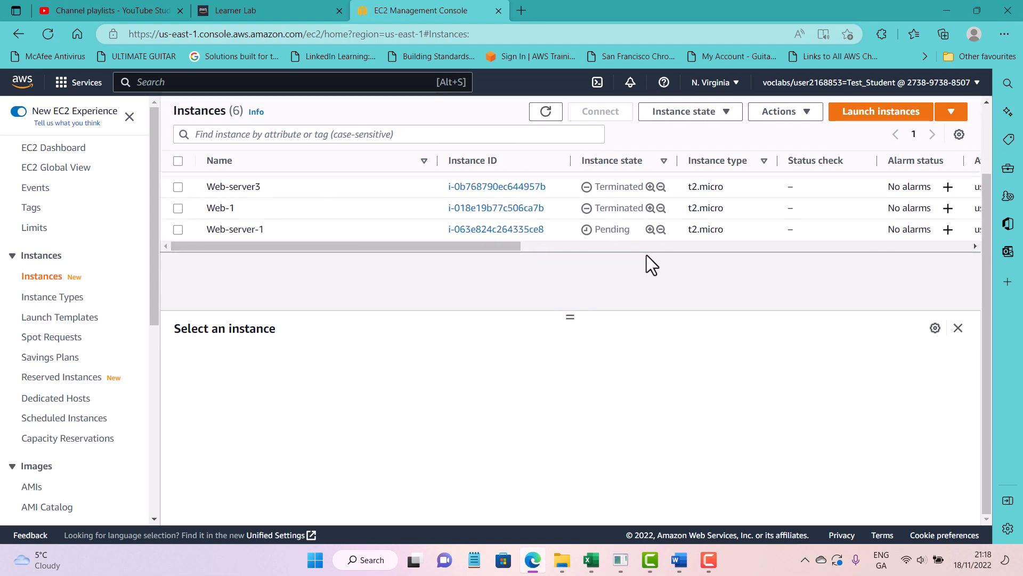
# Start launching another instance and name it Web-Server-2.
pyautogui.click(880, 114)
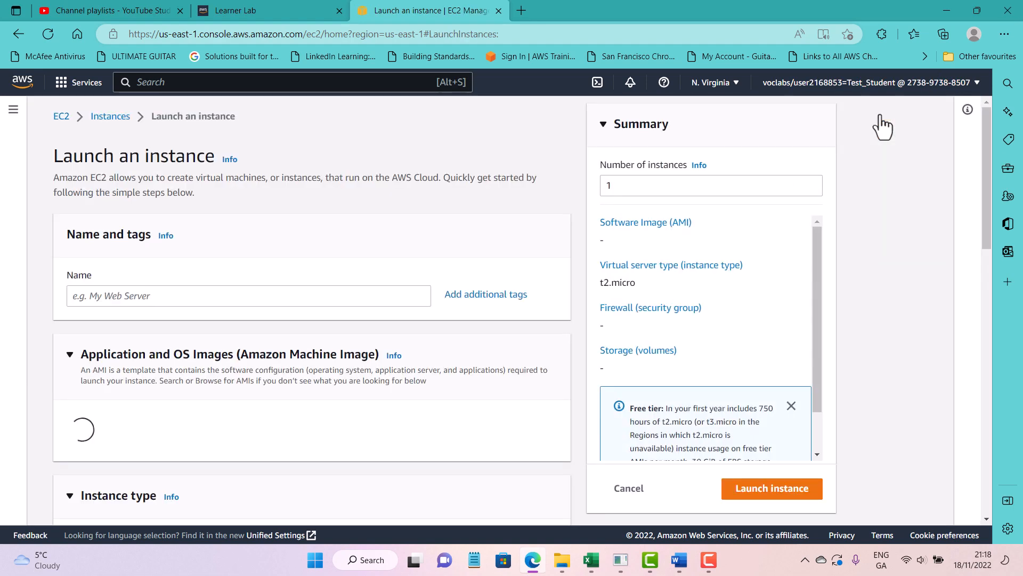
pyautogui.click(238, 294)
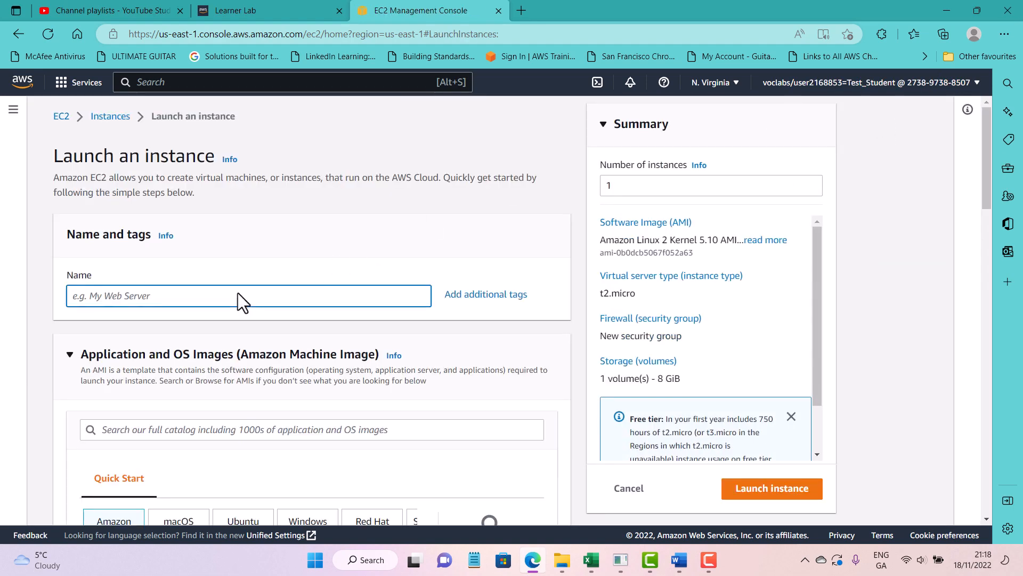
pyautogui.write('Web-')
pyautogui.write('Server-')
pyautogui.write('3')
pyautogui.scroll(-3, 137, 392)
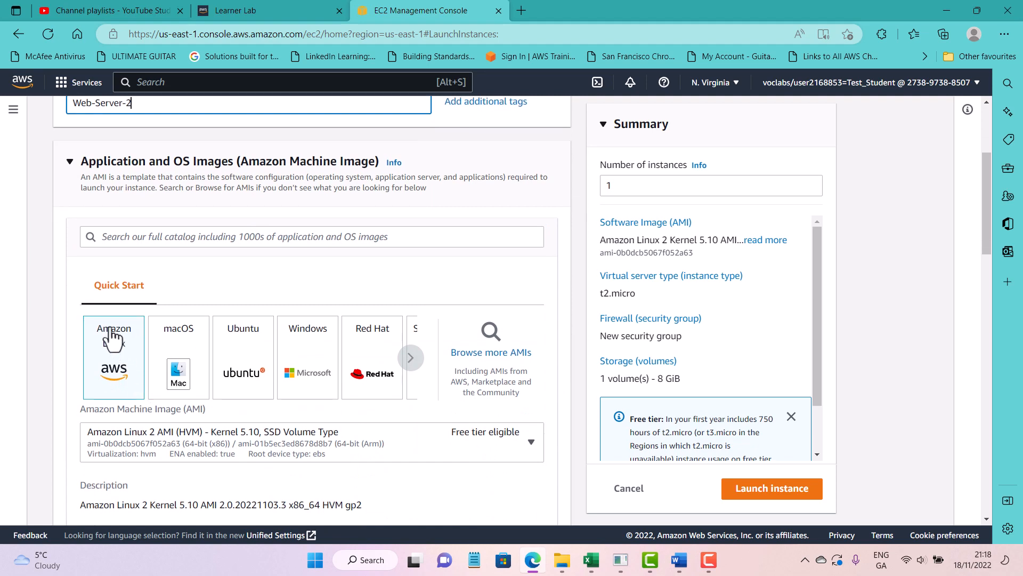
# Choose Year4-Cloud-Services-key as the login key pair for Web-Server-2.
pyautogui.scroll(-3, 110, 338)
pyautogui.scroll(-7, 112, 335)
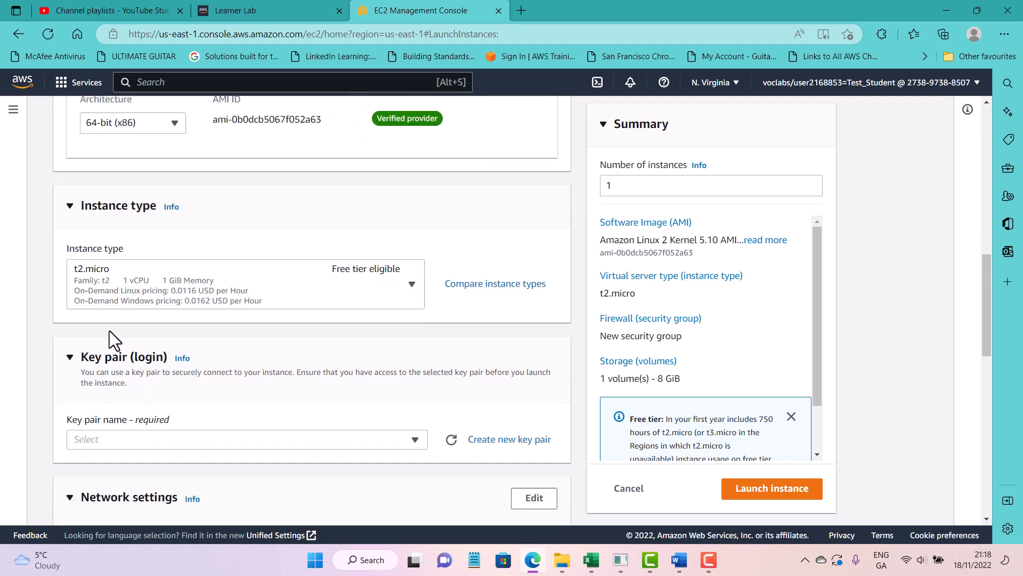
pyautogui.click(123, 290)
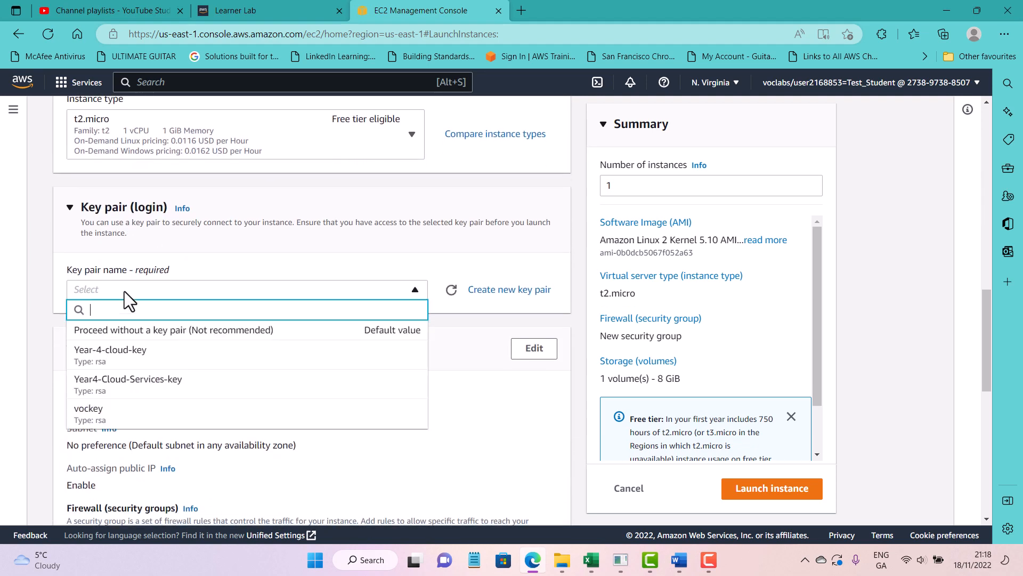
pyautogui.click(144, 383)
# Switch the firewall to an existing security group and assign launch-wizard-3 to the second web server.
pyautogui.scroll(-6, 142, 383)
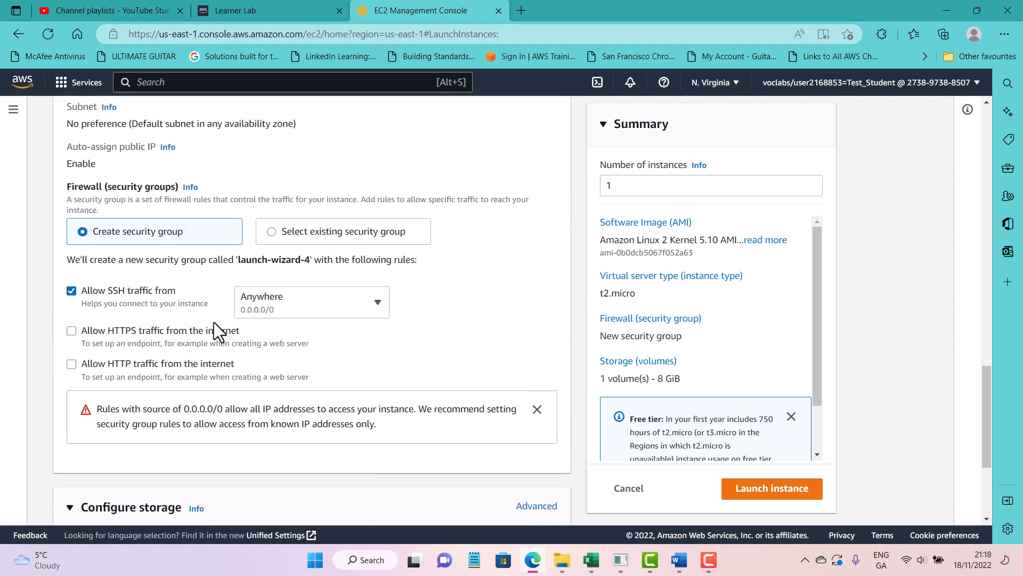
pyautogui.click(286, 233)
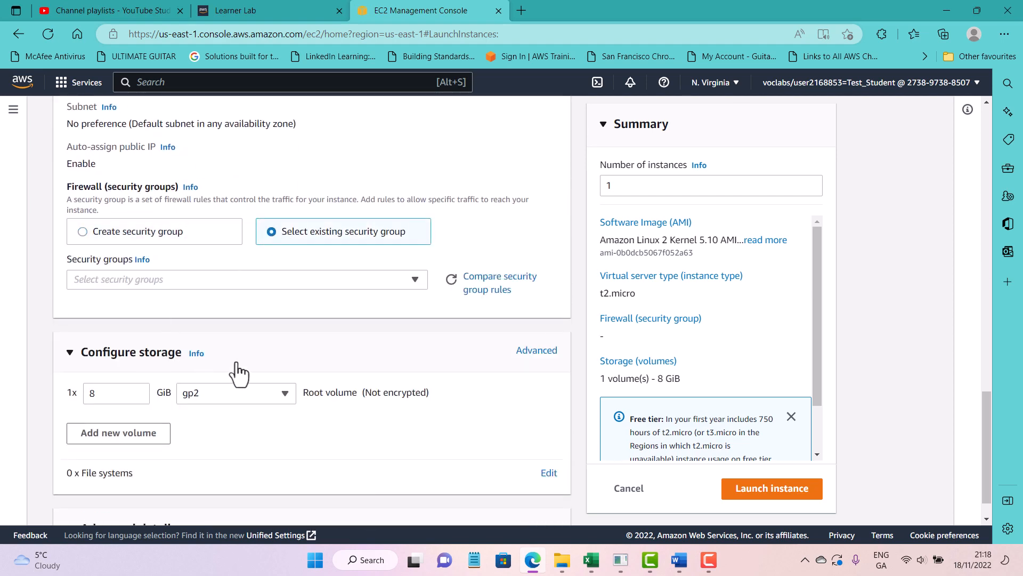
pyautogui.click(223, 279)
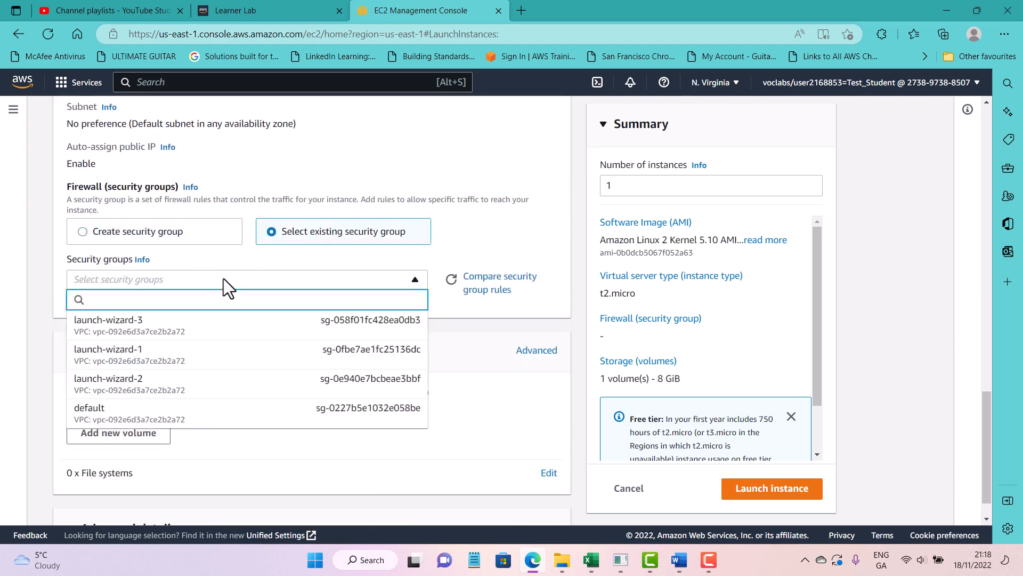
pyautogui.click(187, 333)
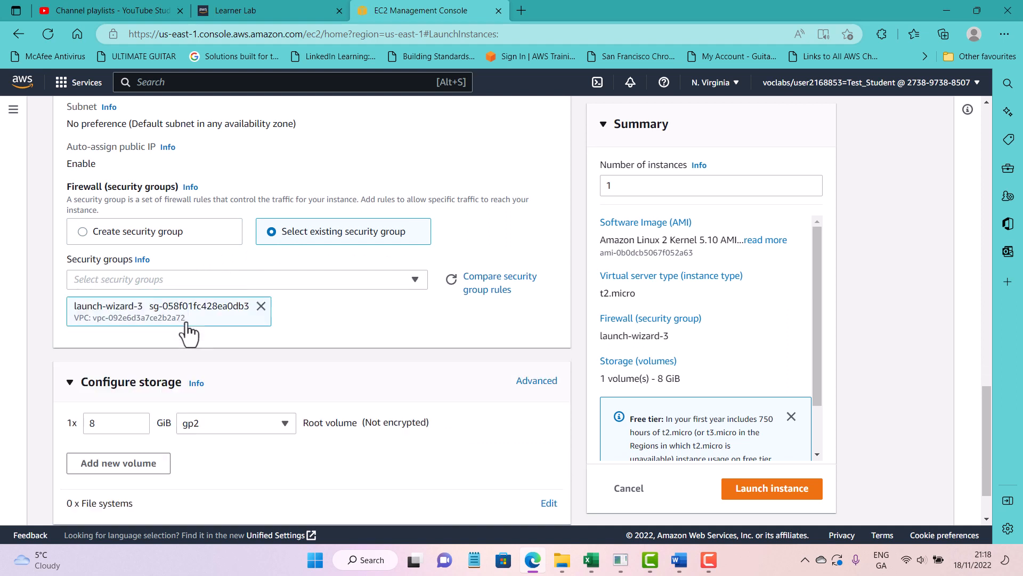
pyautogui.scroll(-1, 274, 271)
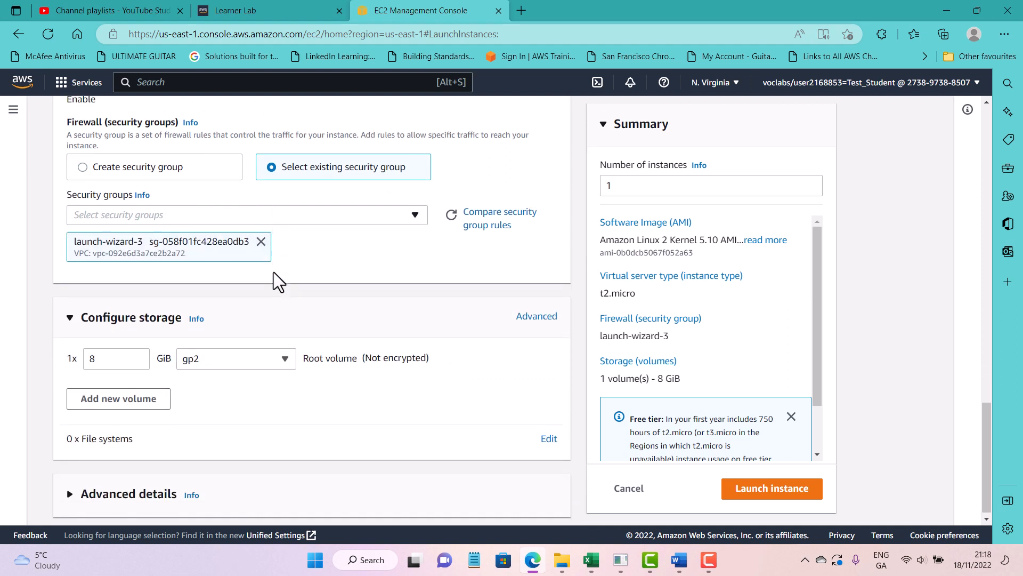
# Fill Web-Server-2's user data with the bash script that installs and starts httpd and writes the WebServer 01 greeting to index.html.
pyautogui.click(69, 493)
pyautogui.scroll(-6, 146, 437)
pyautogui.scroll(-20, 220, 438)
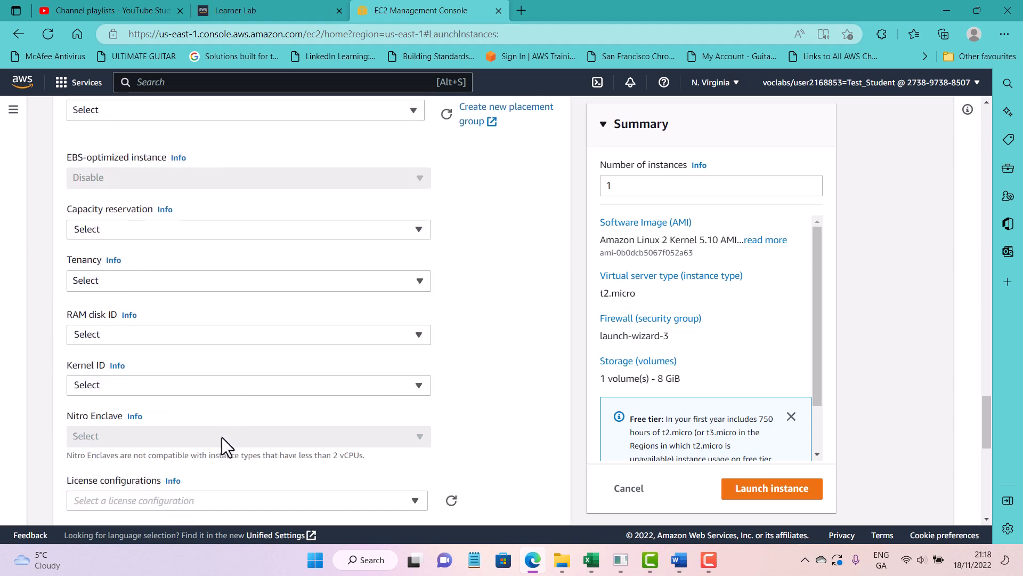
pyautogui.scroll(-1, 225, 436)
pyautogui.click(253, 394)
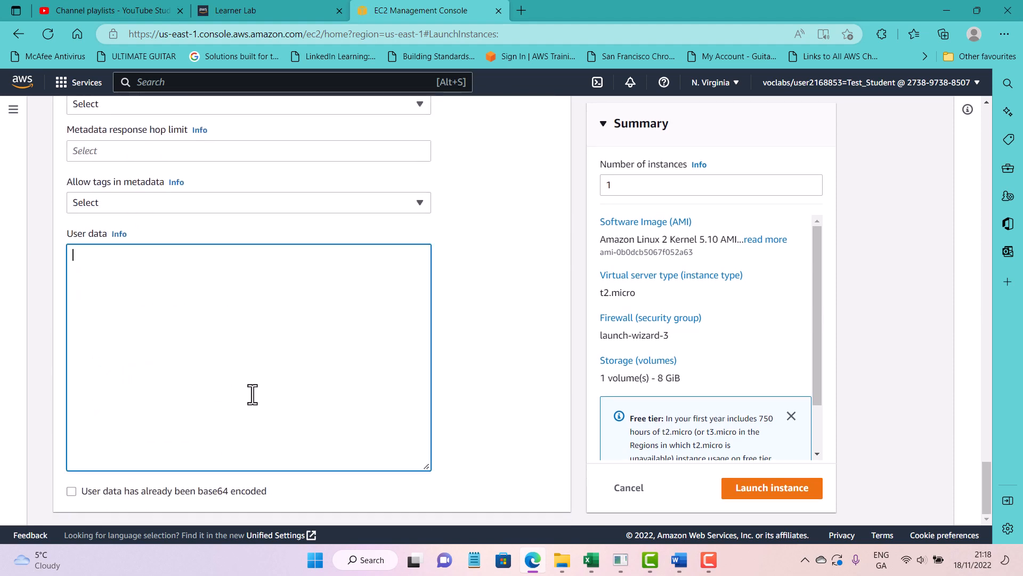
pyautogui.write('#!/bin/bash yum update -y yum install httpd -y service httpd start chkconfig httpd on cd /var/www/html echo "<html><h1>Hello World! This is WebServer 01</h1></html>" > index.html')
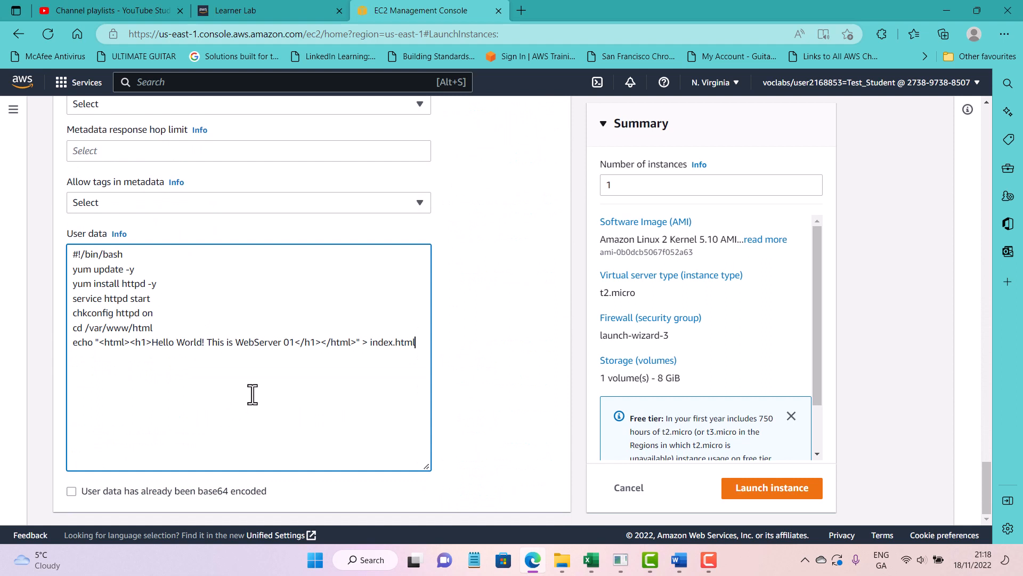
# Change the greeting in the user data script to WebServer 02 and launch the instance.
pyautogui.click(296, 341)
pyautogui.press('BackSpace')
pyautogui.write('2')
pyautogui.click(756, 490)
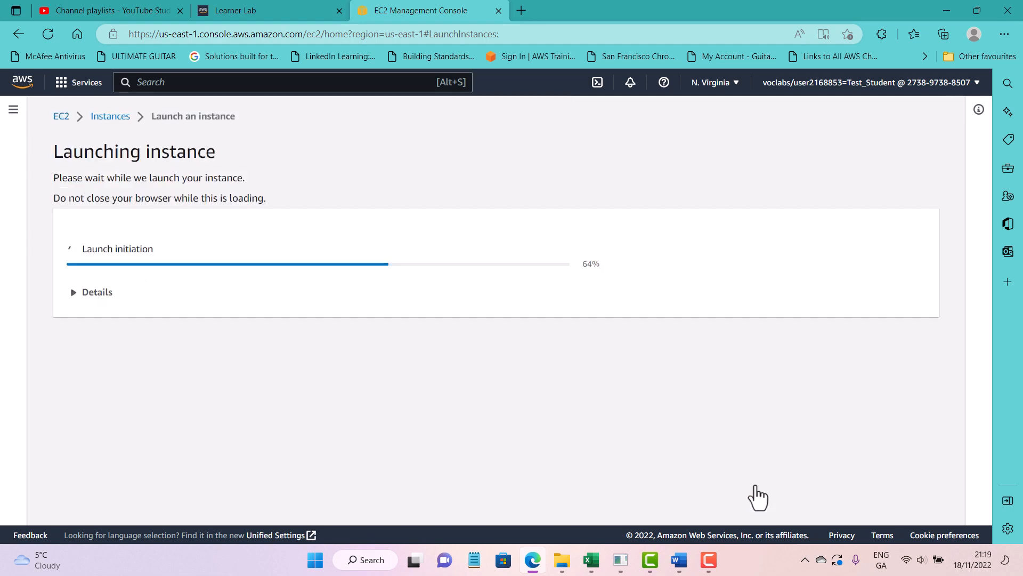
# Return to the instances list, start launching another instance and name it Web-Server-3.
pyautogui.click(120, 118)
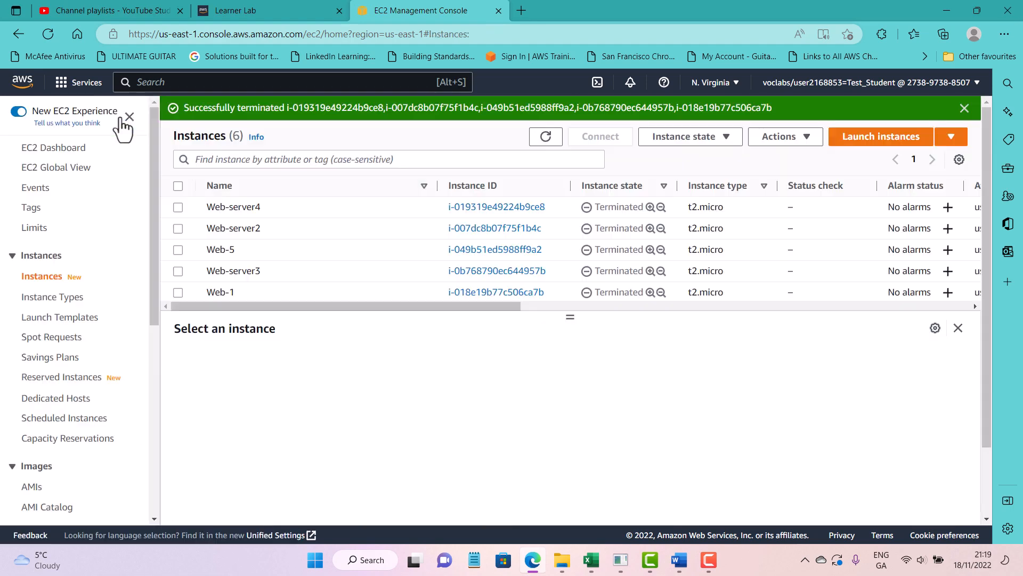
pyautogui.click(889, 136)
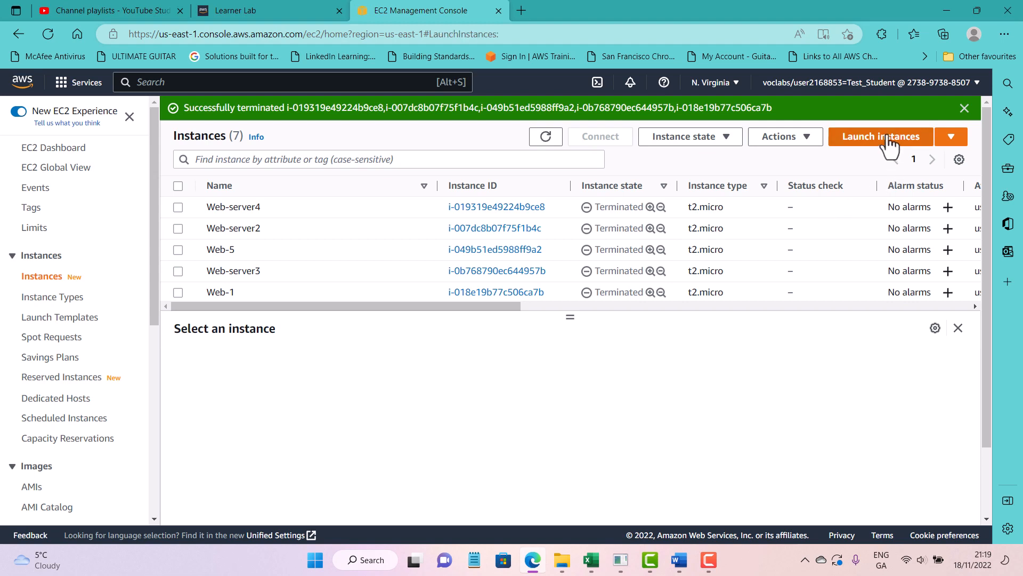
pyautogui.click(160, 296)
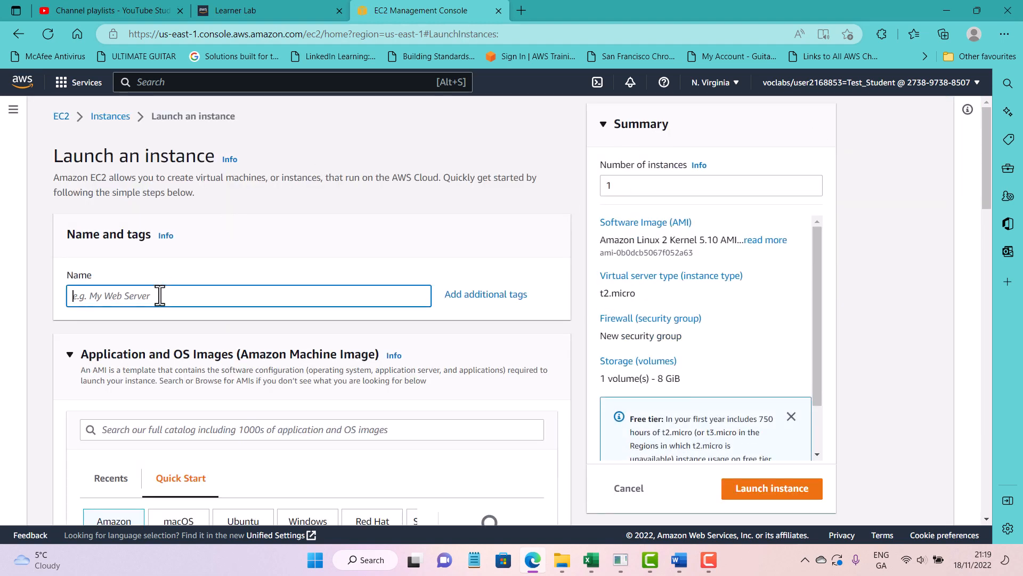
pyautogui.write('#')
pyautogui.press('BackSpace')
pyautogui.write('Web-Server-3')
# Choose Year4-Cloud-Services-key as the login key pair for Web-Server-3.
pyautogui.scroll(-12, 122, 320)
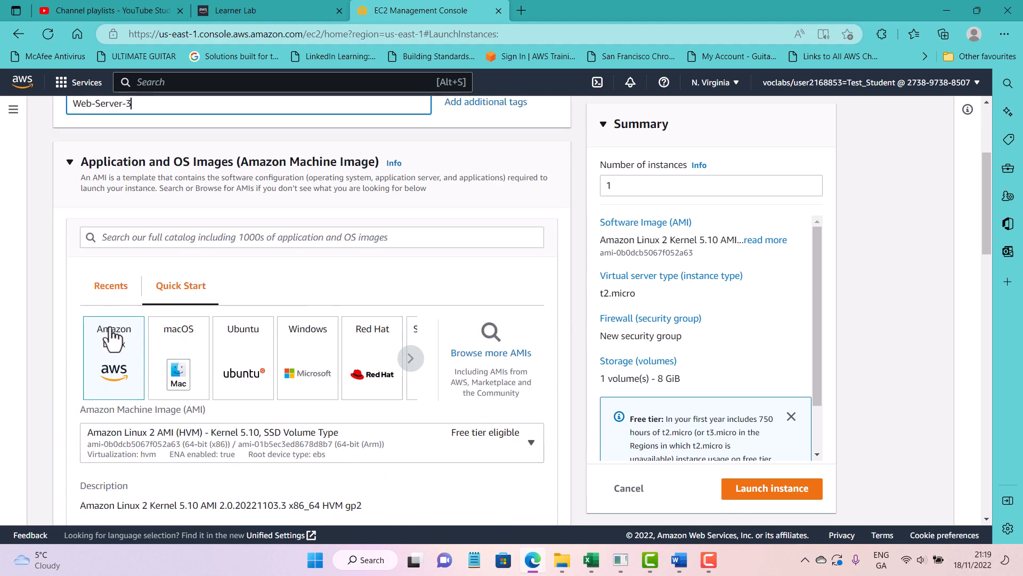
pyautogui.scroll(-5, 123, 312)
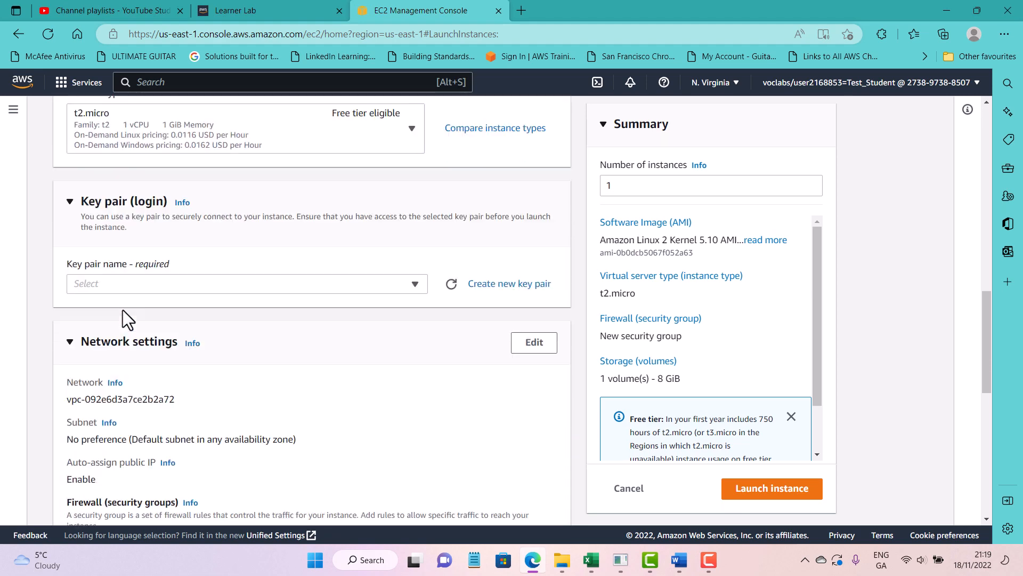
pyautogui.click(162, 163)
pyautogui.click(154, 255)
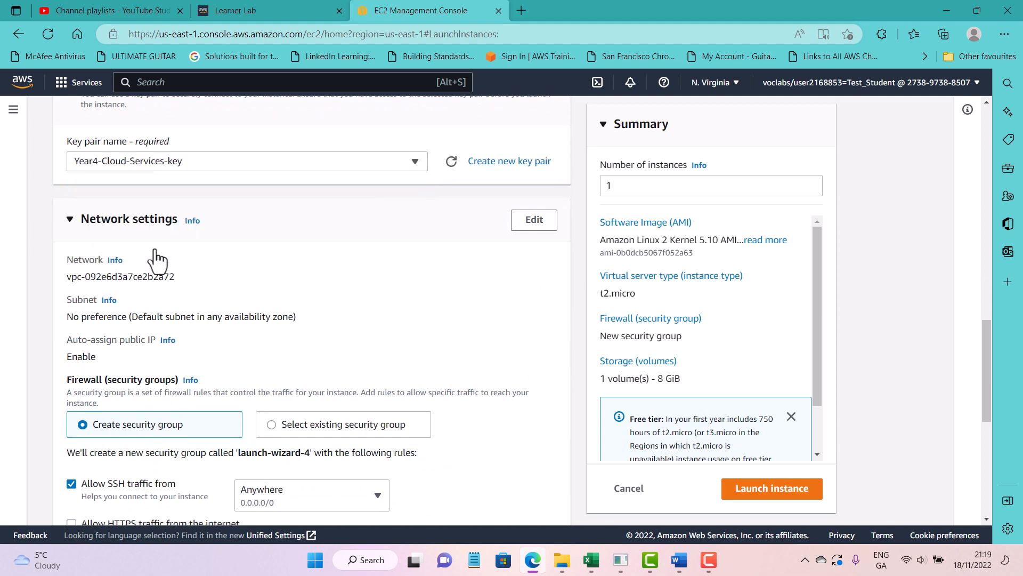
# Switch Web-Server-3's firewall to an existing security group and assign launch-wizard-3.
pyautogui.scroll(-7, 154, 248)
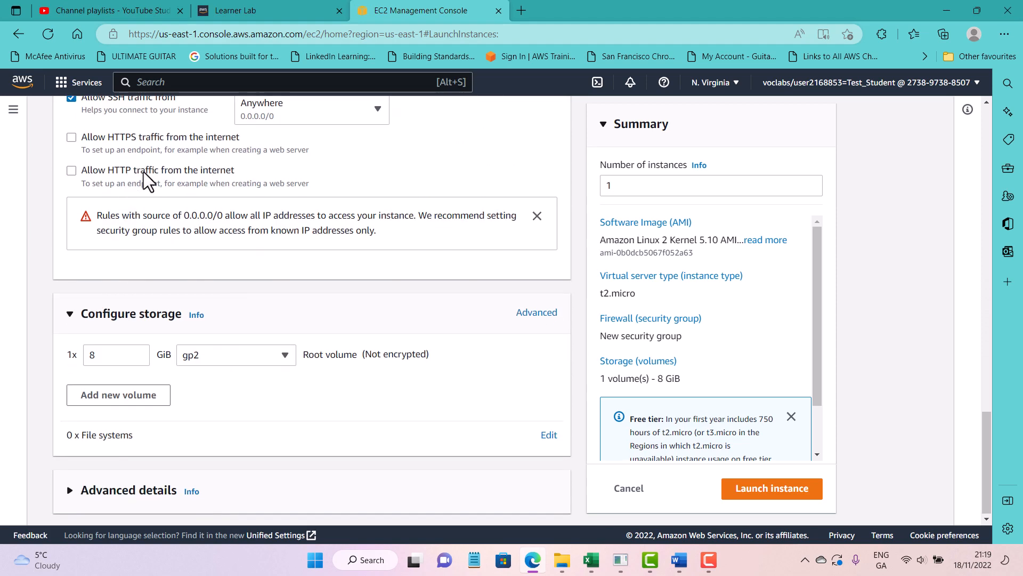
pyautogui.scroll(2, 144, 173)
pyautogui.click(292, 168)
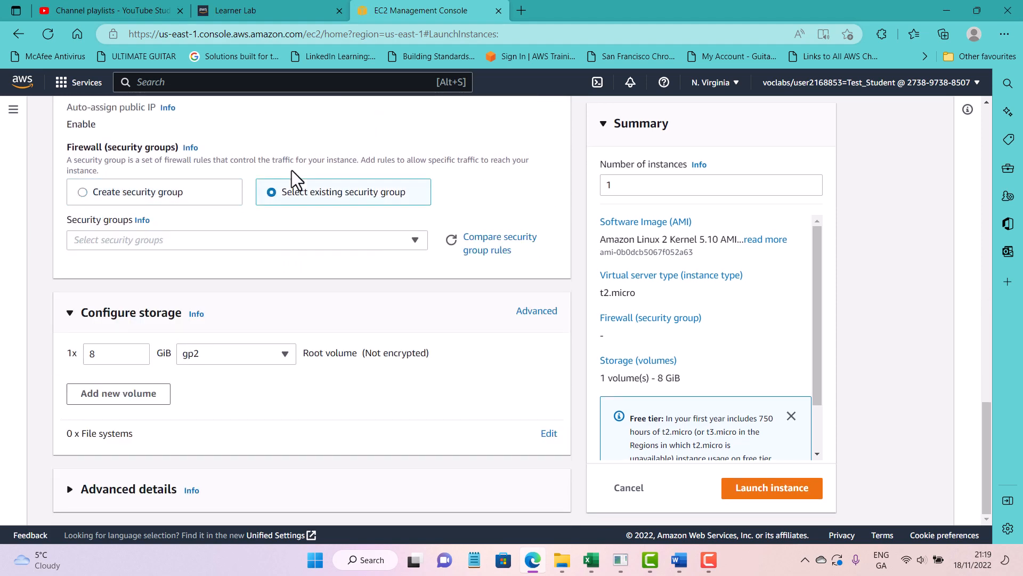
pyautogui.click(233, 241)
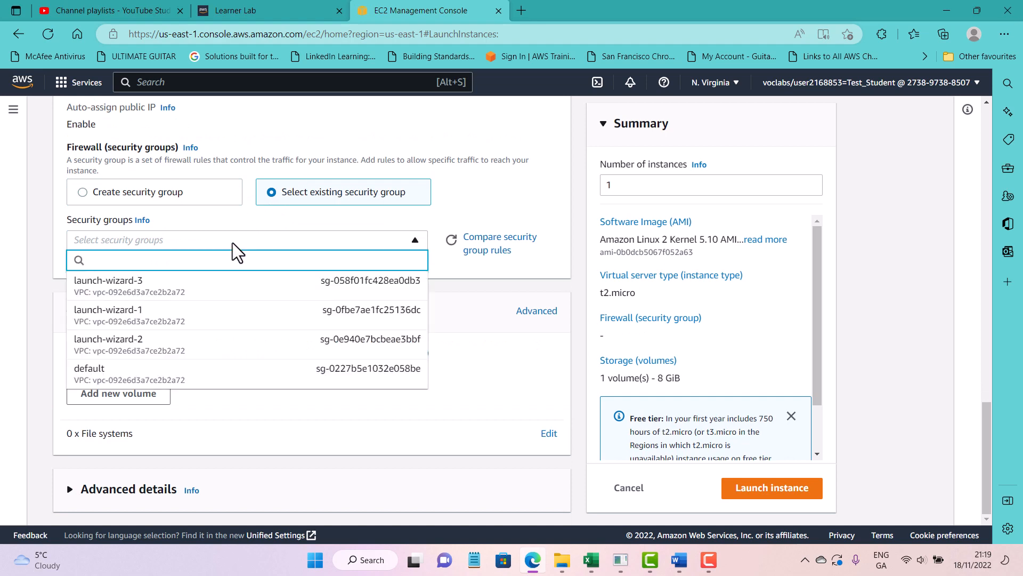
pyautogui.click(191, 290)
# In Web-Server-3's advanced details, fill the user data with the same httpd bootstrap script containing the WebServer 01 greeting.
pyautogui.scroll(-1, 186, 301)
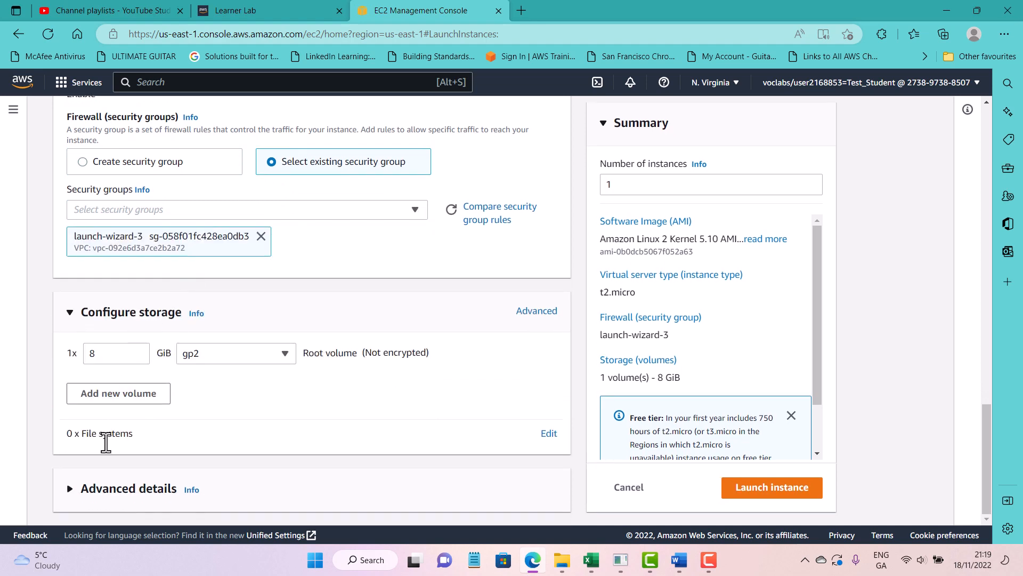
pyautogui.click(70, 490)
pyautogui.scroll(-8, 159, 415)
pyautogui.scroll(-15, 159, 414)
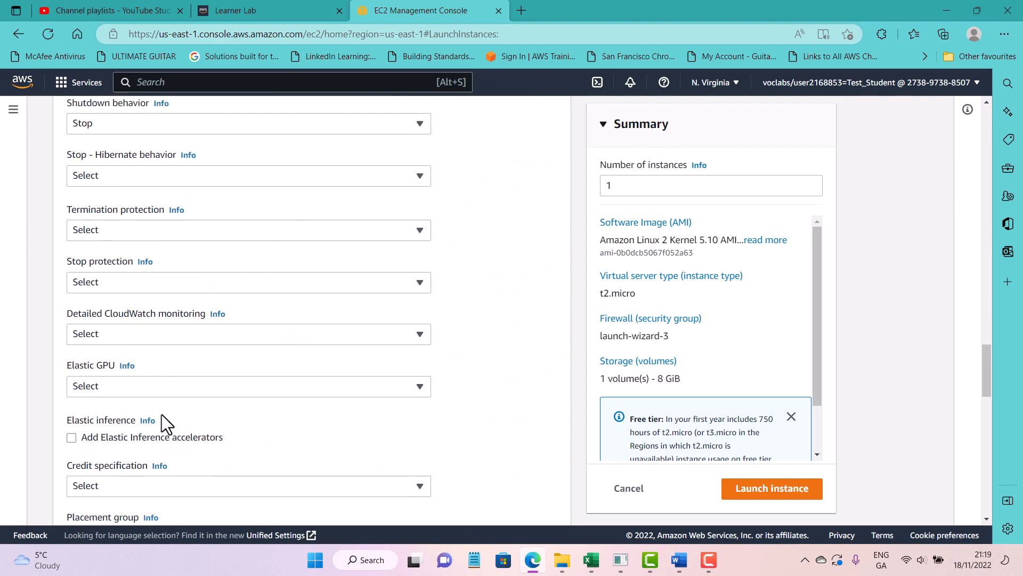
pyautogui.click(226, 319)
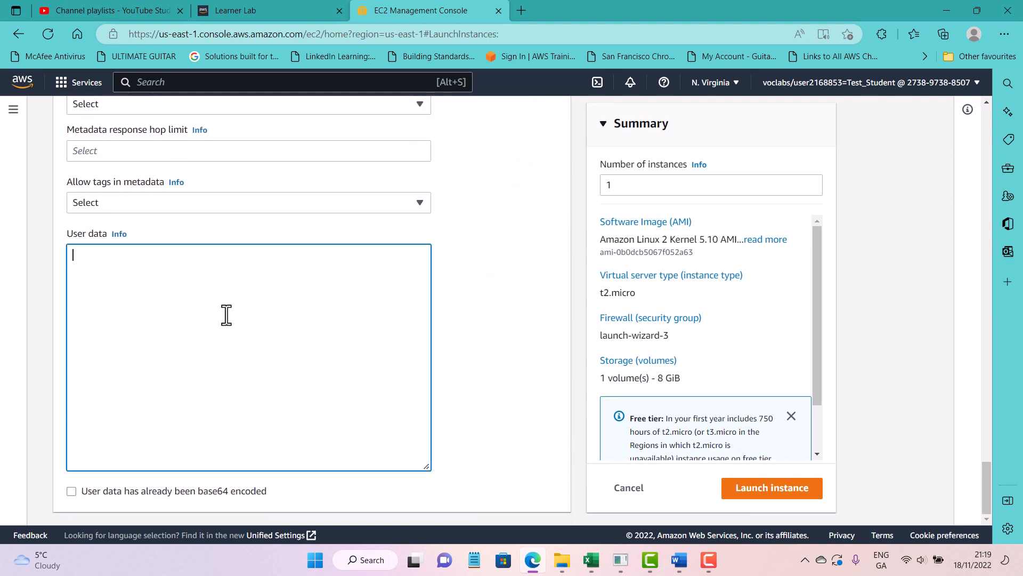
pyautogui.write('#!/bin/bash yum update -y yum install httpd -y service httpd start chkconfig httpd on cd /var/www/html echo "<html><h1>Hello World! This is WebServer 01</h1></html>" > index.html')
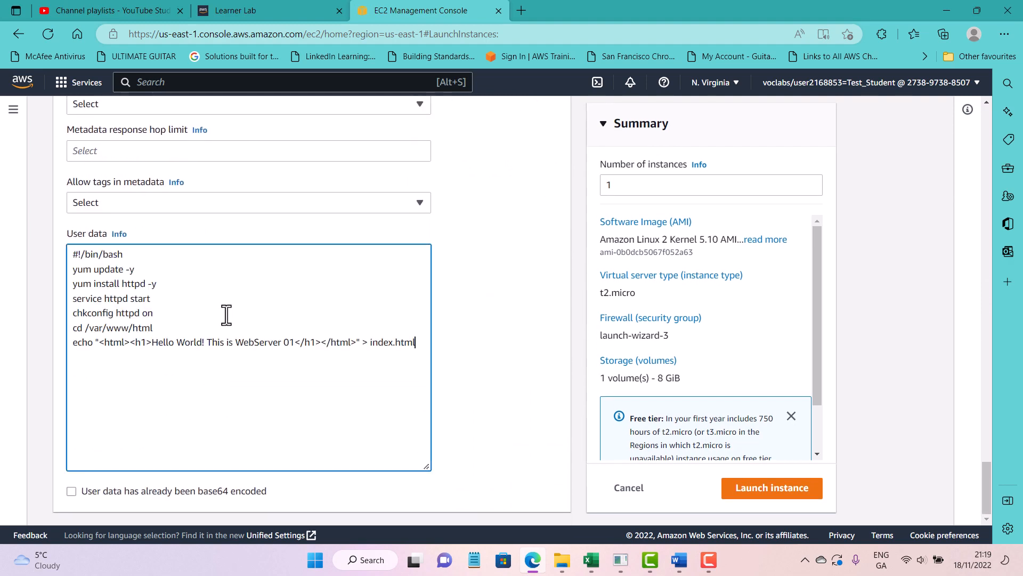
# Edit the script's greeting to read WebServer 03 and launch the third web server.
pyautogui.click(295, 344)
pyautogui.press('BackSpace')
pyautogui.write('3')
pyautogui.click(773, 493)
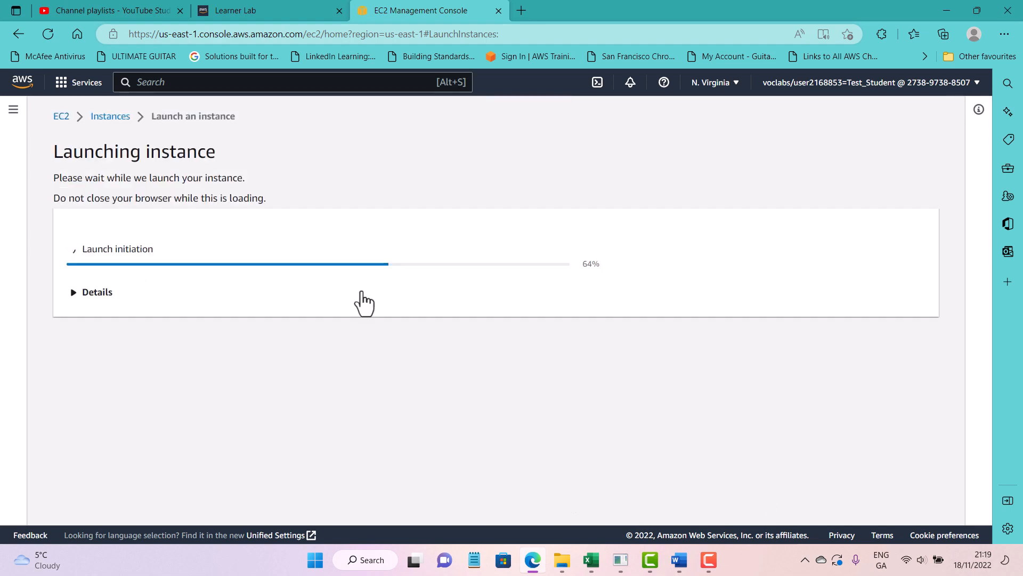
# Go back to the instances list, begin a further instance launch and name it Web-Server-4.
pyautogui.click(108, 117)
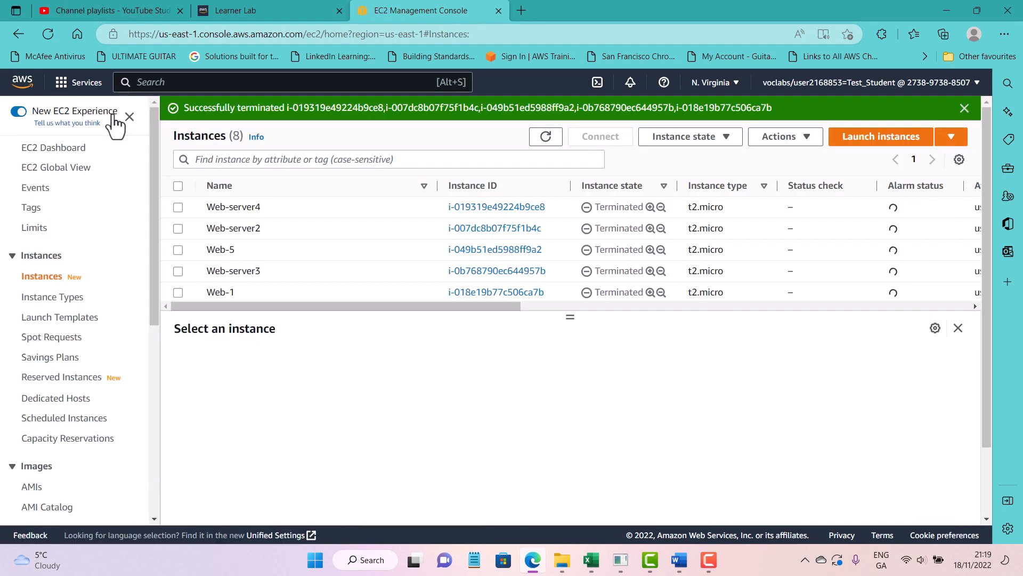
pyautogui.click(889, 136)
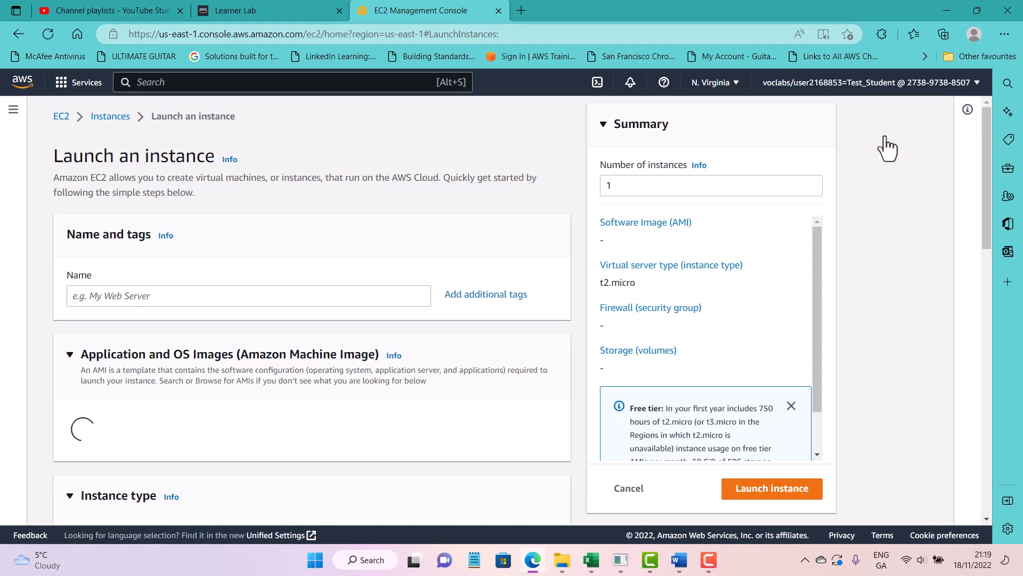
pyautogui.click(387, 302)
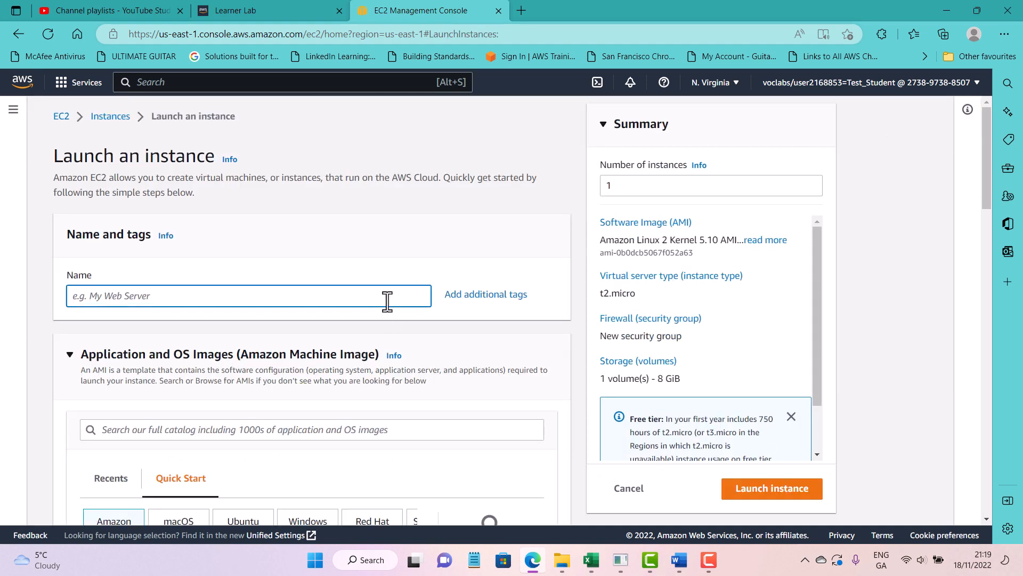
pyautogui.write('Web-Server-4')
# Set the login key pair of Web-Server-4 to Year4-Cloud-Services-key.
pyautogui.scroll(-2, 388, 301)
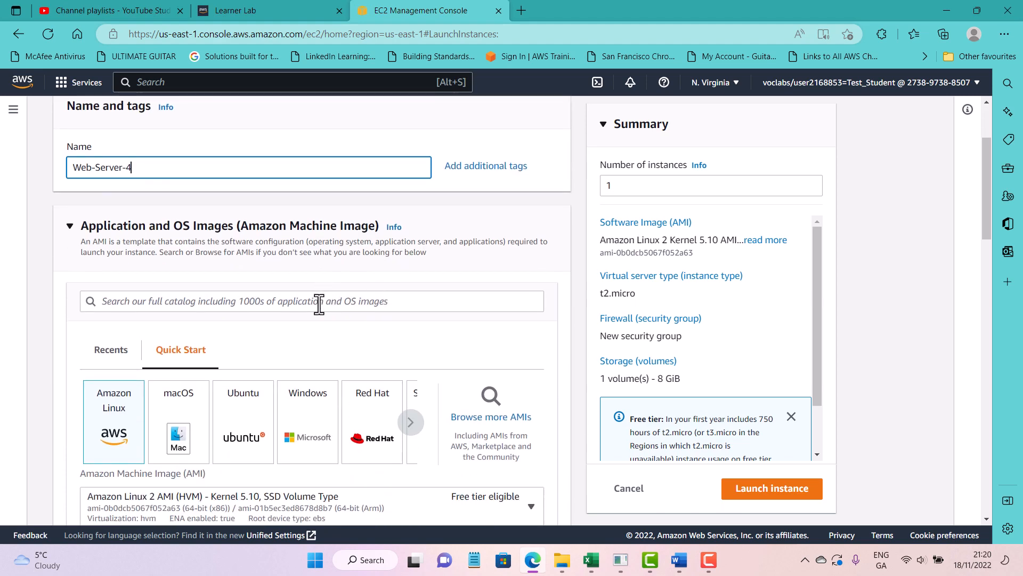
pyautogui.scroll(-2, 318, 320)
pyautogui.scroll(-6, 314, 328)
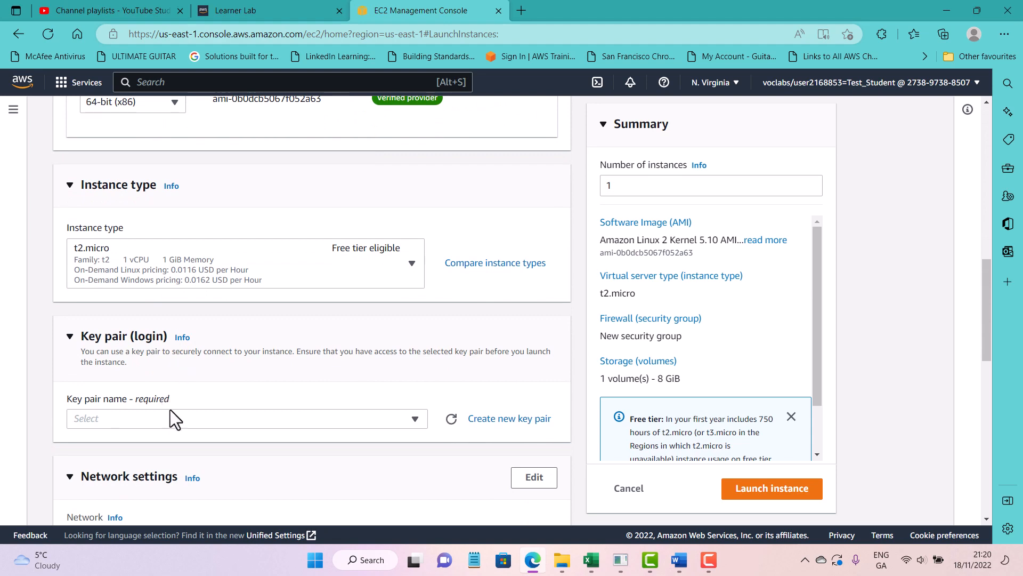
pyautogui.click(170, 415)
pyautogui.scroll(-2, 170, 414)
pyautogui.click(196, 292)
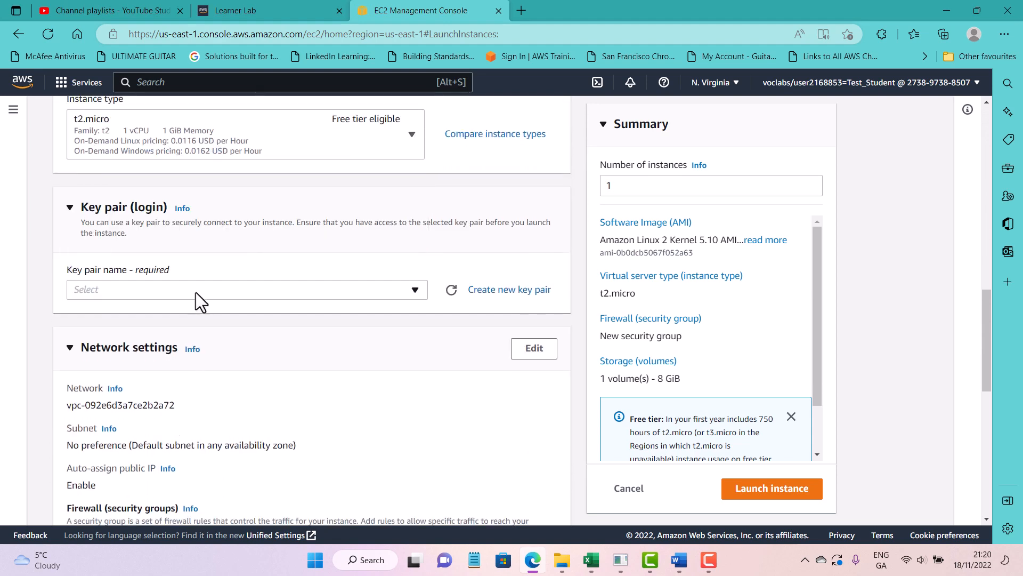
pyautogui.click(196, 292)
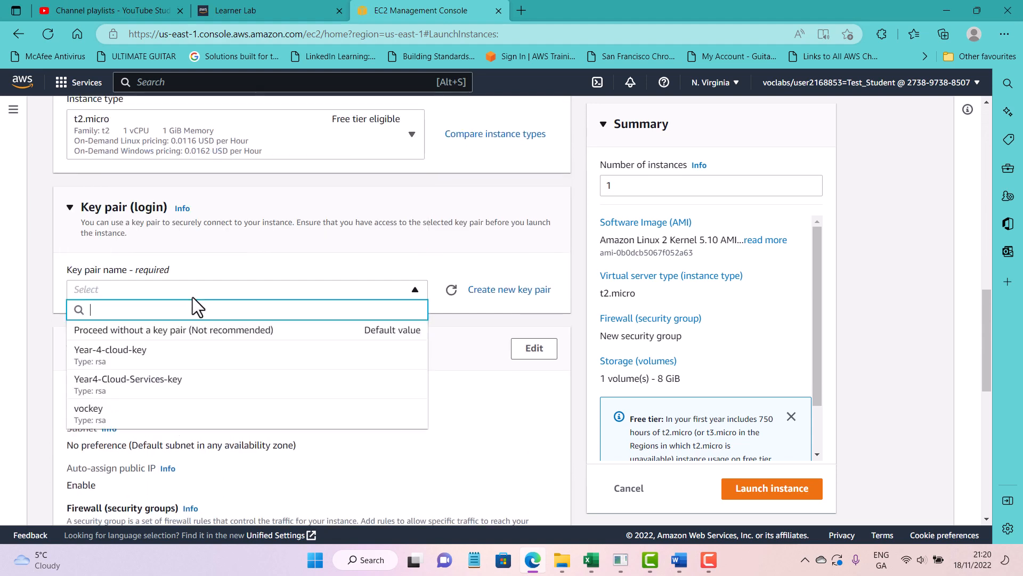
pyautogui.click(161, 395)
# Use an existing security group for Web-Server-4's firewall and assign launch-wizard-3.
pyautogui.scroll(-4, 164, 397)
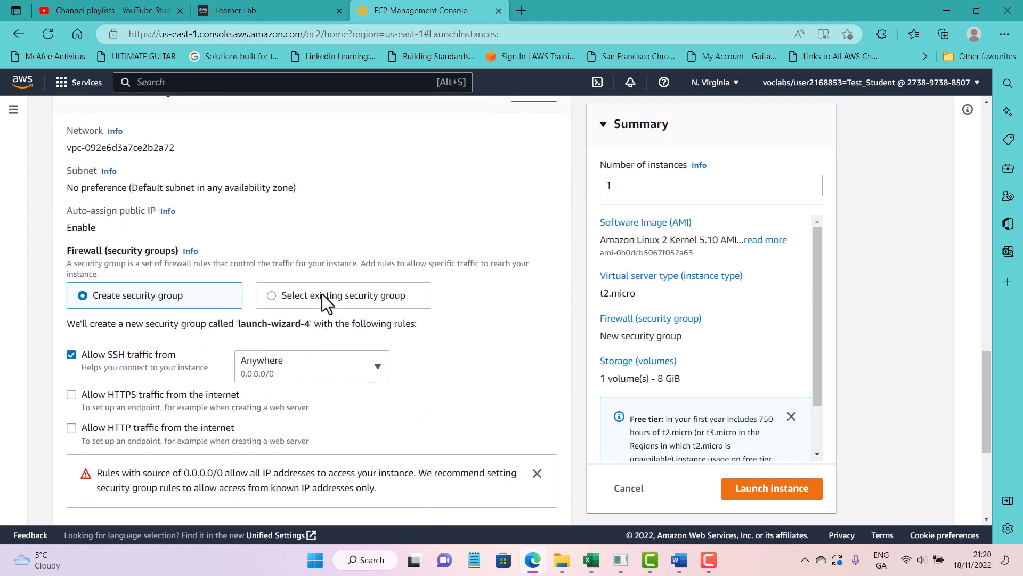
pyautogui.click(322, 295)
pyautogui.click(207, 343)
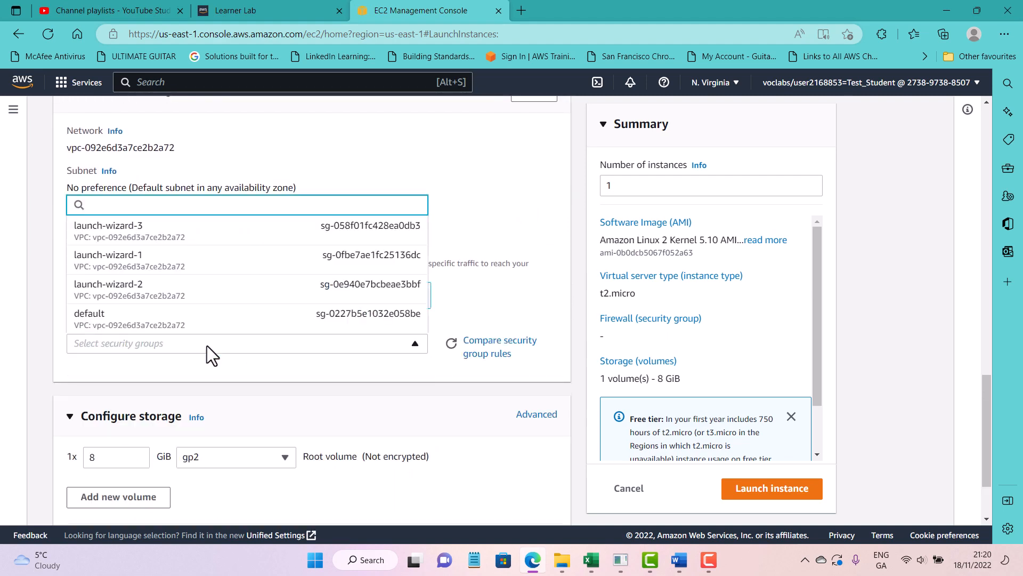
pyautogui.click(201, 232)
# Add the httpd bootstrap script with the WebServer 01 greeting to the user data in Web-Server-4's advanced details.
pyautogui.scroll(-3, 171, 421)
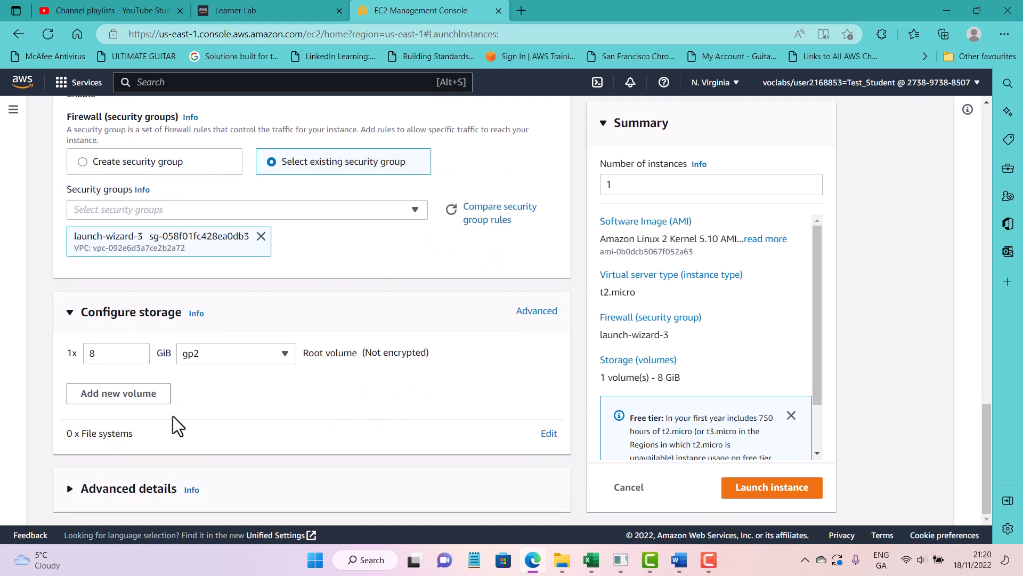
pyautogui.click(76, 491)
pyautogui.scroll(-20, 132, 452)
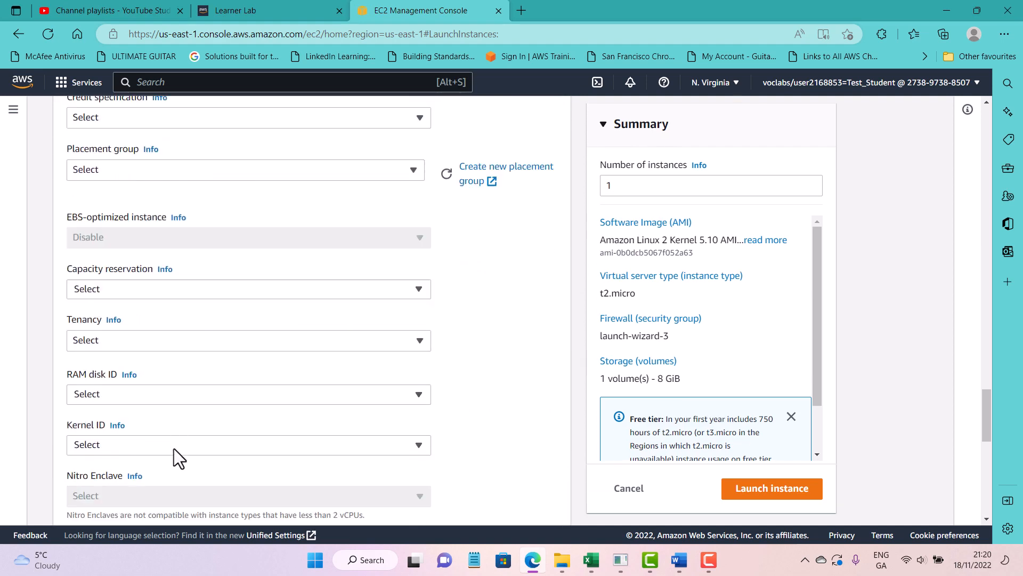
pyautogui.scroll(-3, 194, 444)
pyautogui.click(232, 339)
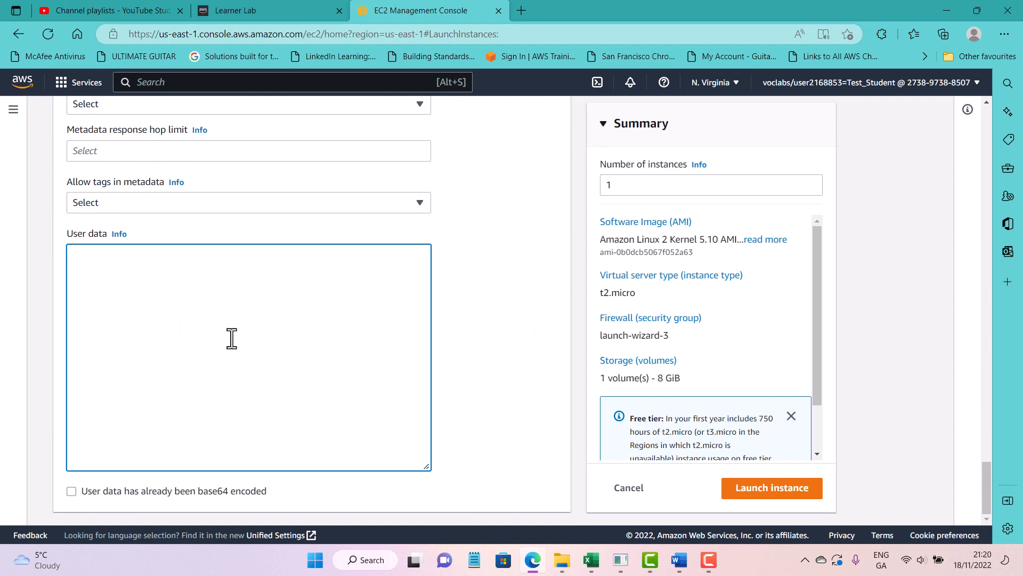
pyautogui.write('#!/bin/bash yum update -y yum install httpd -y service httpd start chkconfig httpd on cd /var/www/html echo "<html><h1>Hello World! This is WebServer 01</h1></html>" > index.html')
# Update the greeting in the script to WebServer 04 and launch the fourth web server.
pyautogui.click(297, 341)
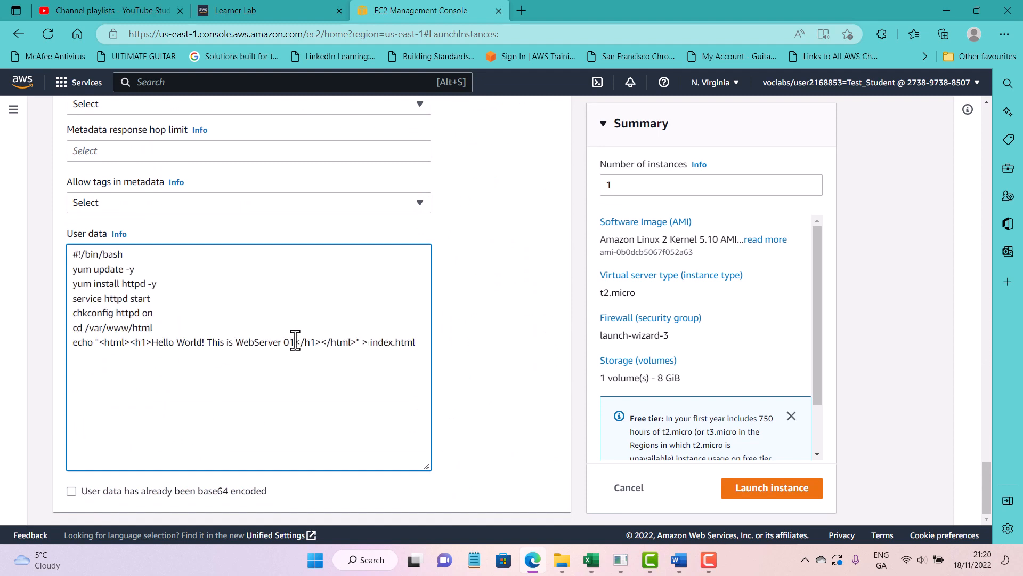
pyautogui.press('BackSpace')
pyautogui.write('4')
pyautogui.click(764, 489)
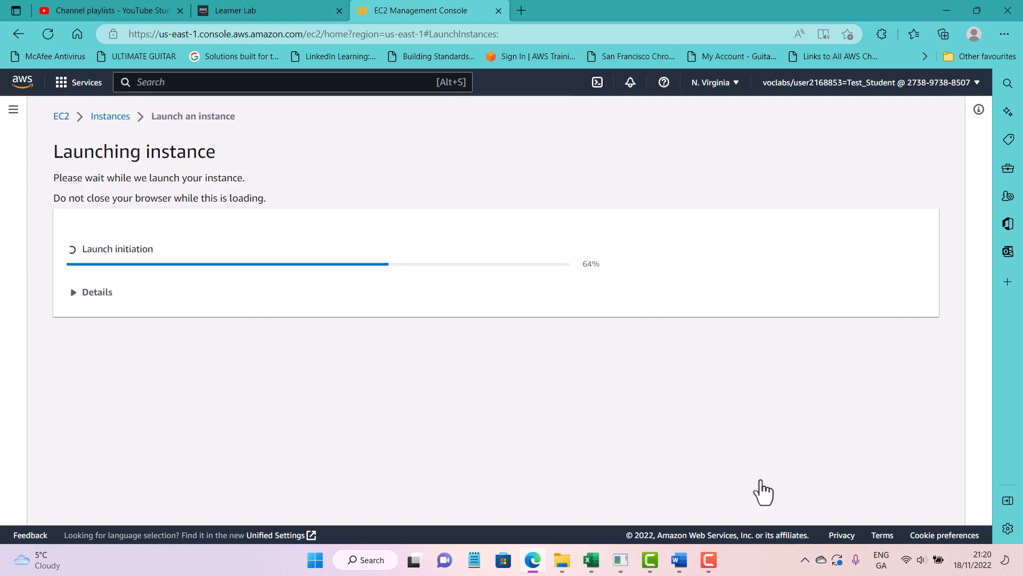
# Start configuring another EC2 instance and name it Web-Server-5.
pyautogui.click(111, 116)
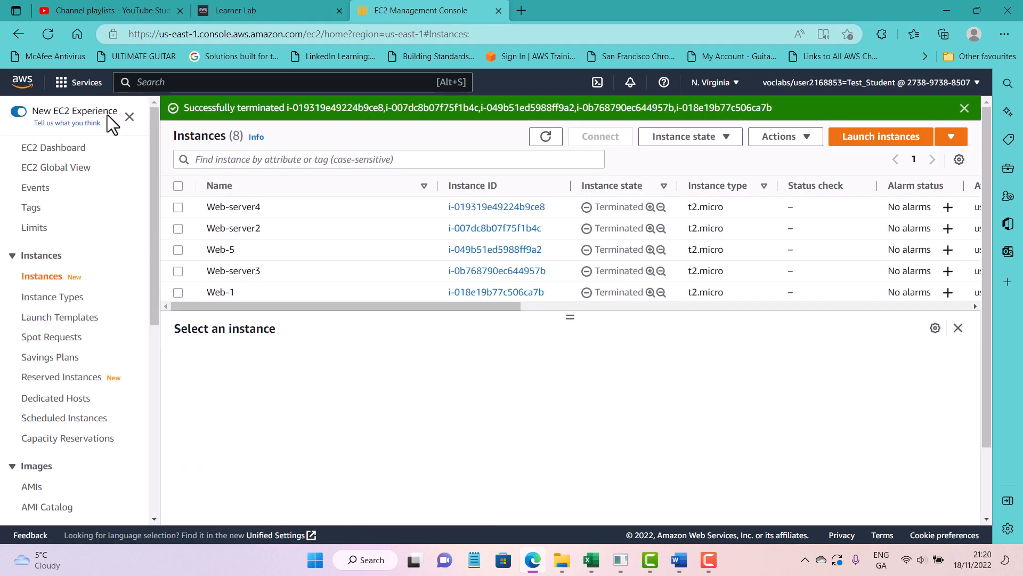
pyautogui.click(882, 137)
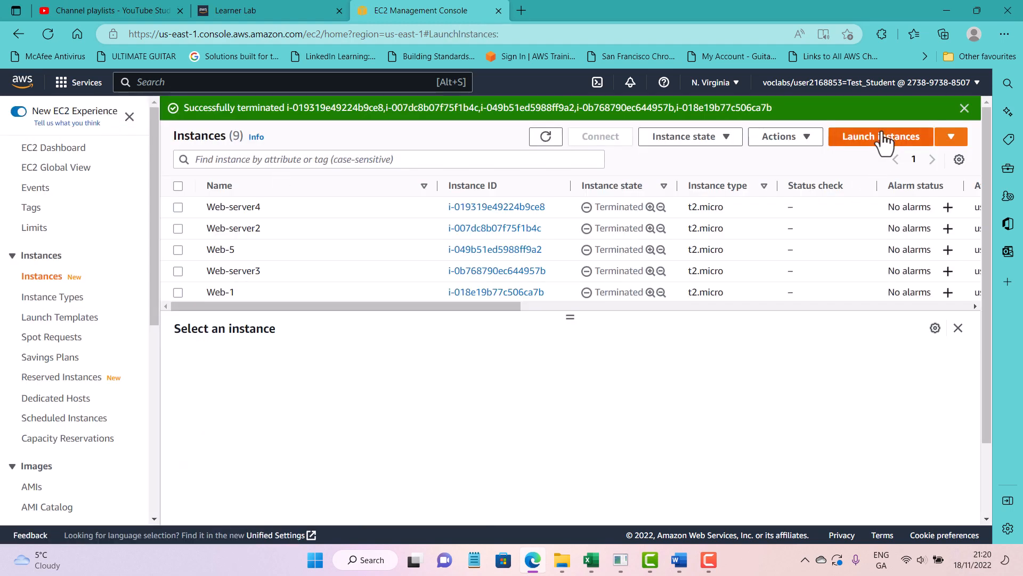
pyautogui.click(183, 296)
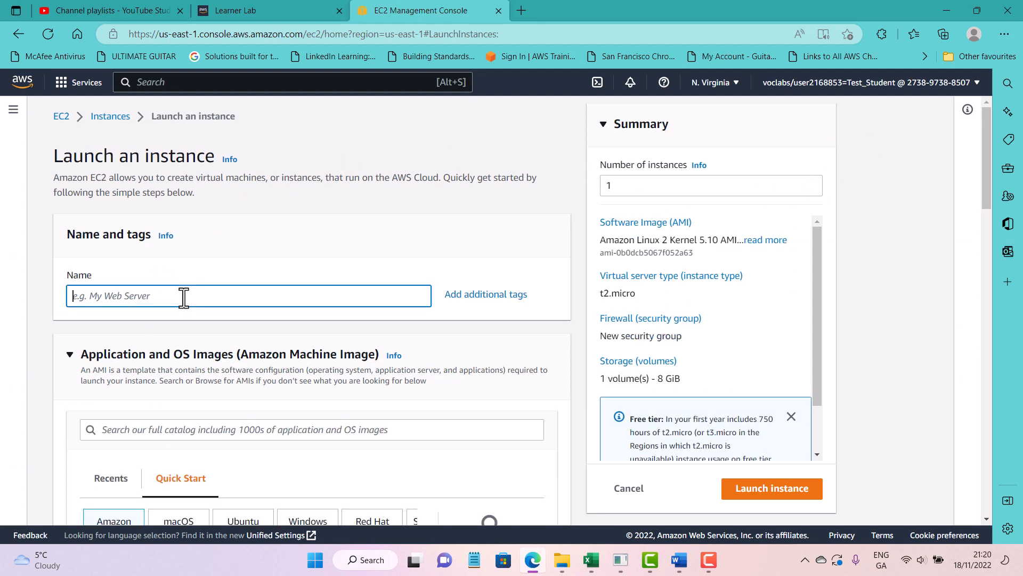
pyautogui.write('Web-Server-5')
# Set the login key pair of Web-Server-5 to Year4-Cloud-Services-key.
pyautogui.scroll(-12, 183, 297)
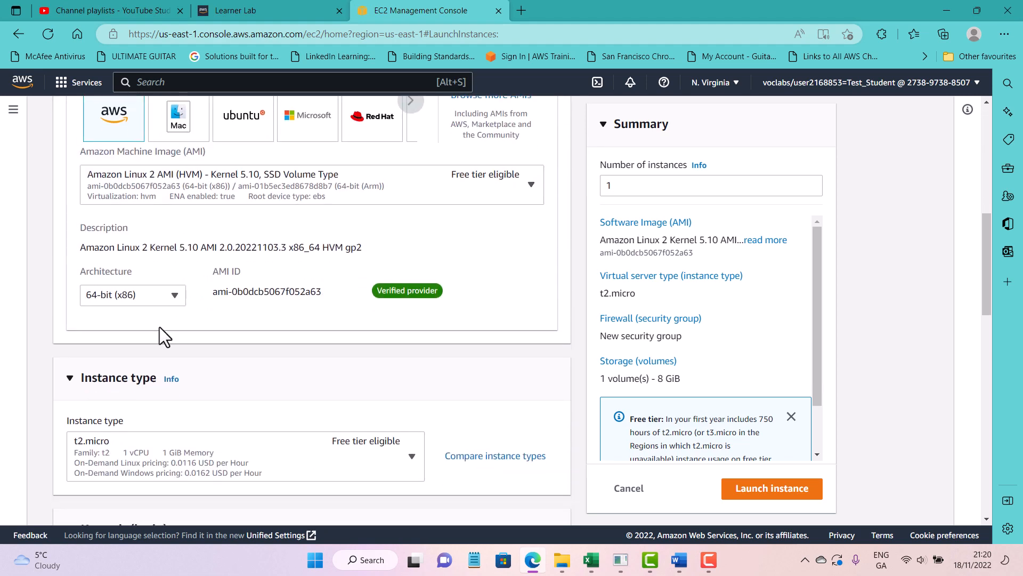
pyautogui.scroll(-2, 160, 296)
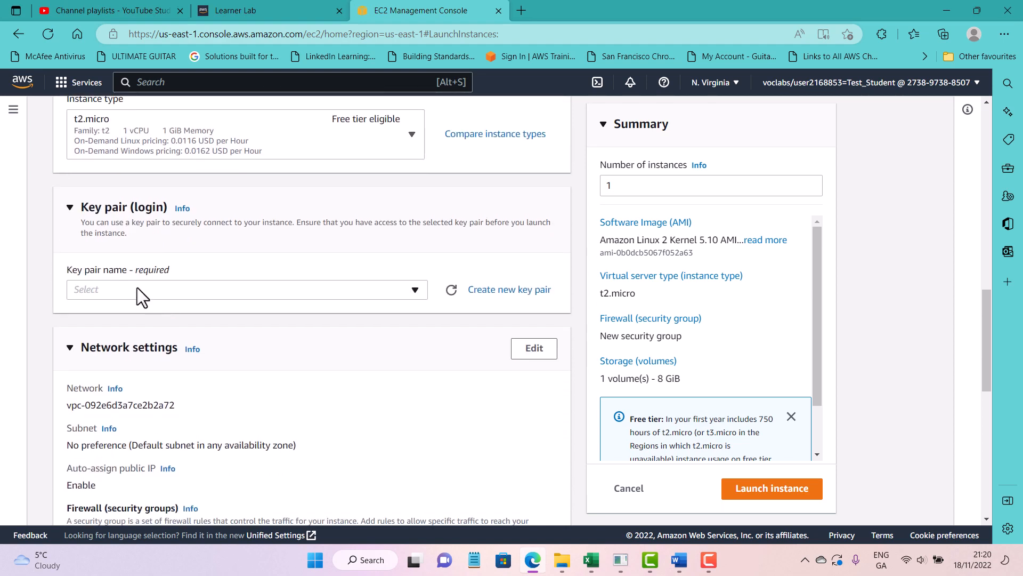
pyautogui.click(137, 289)
pyautogui.click(124, 382)
# Use an existing security group for Web-Server-5's firewall and assign launch-wizard-3.
pyautogui.scroll(-3, 122, 382)
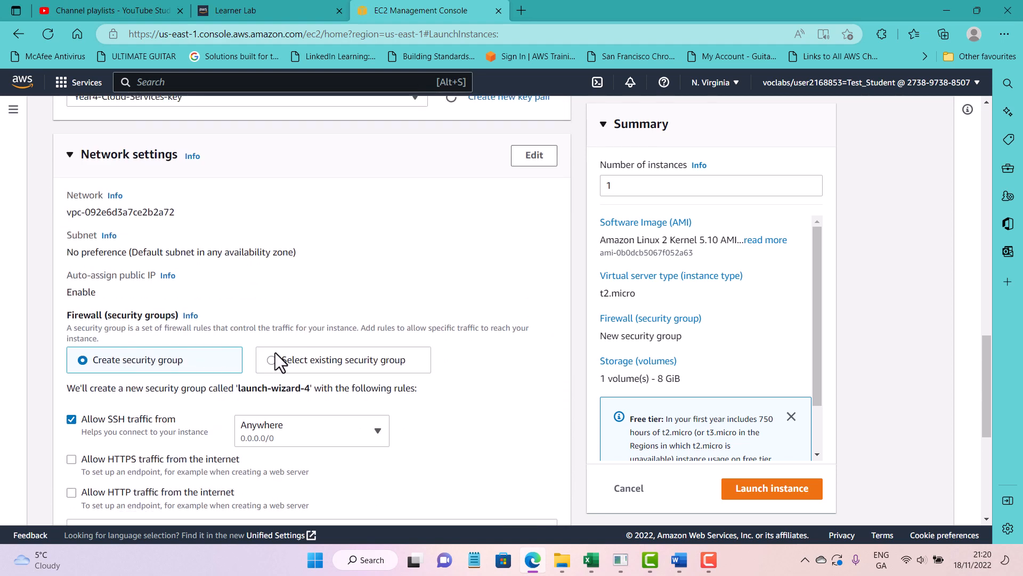
pyautogui.click(275, 356)
pyautogui.scroll(-2, 275, 353)
pyautogui.click(264, 281)
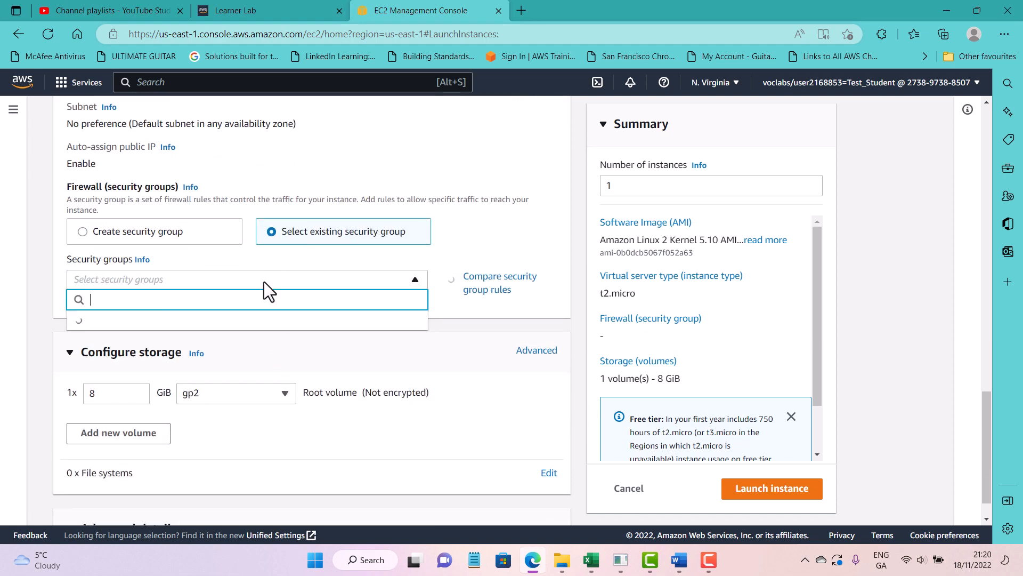
pyautogui.click(193, 335)
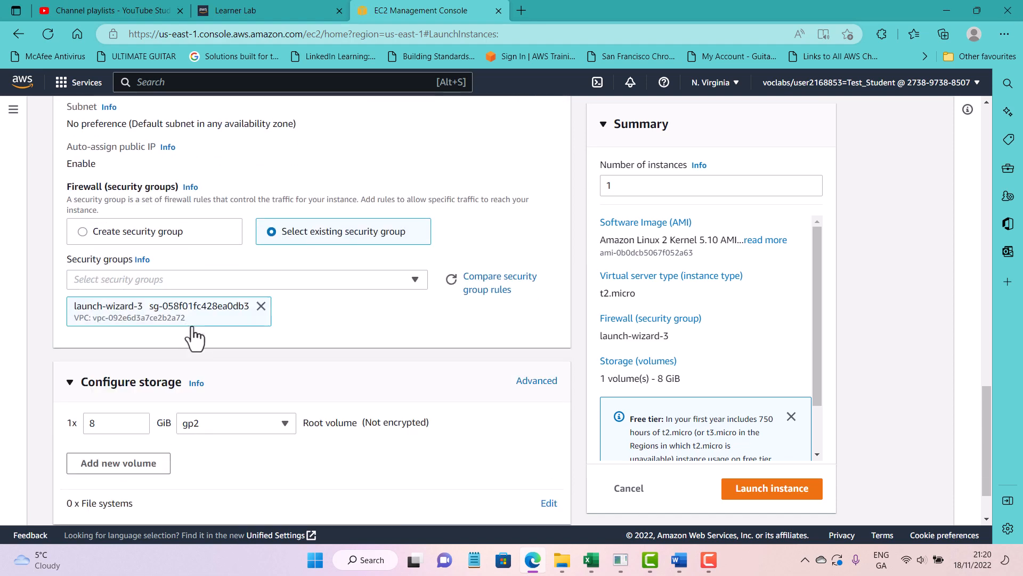
# Add the httpd bootstrap script with the WebServer 01 greeting to the user data in Web-Server-5's advanced details.
pyautogui.scroll(-1, 195, 338)
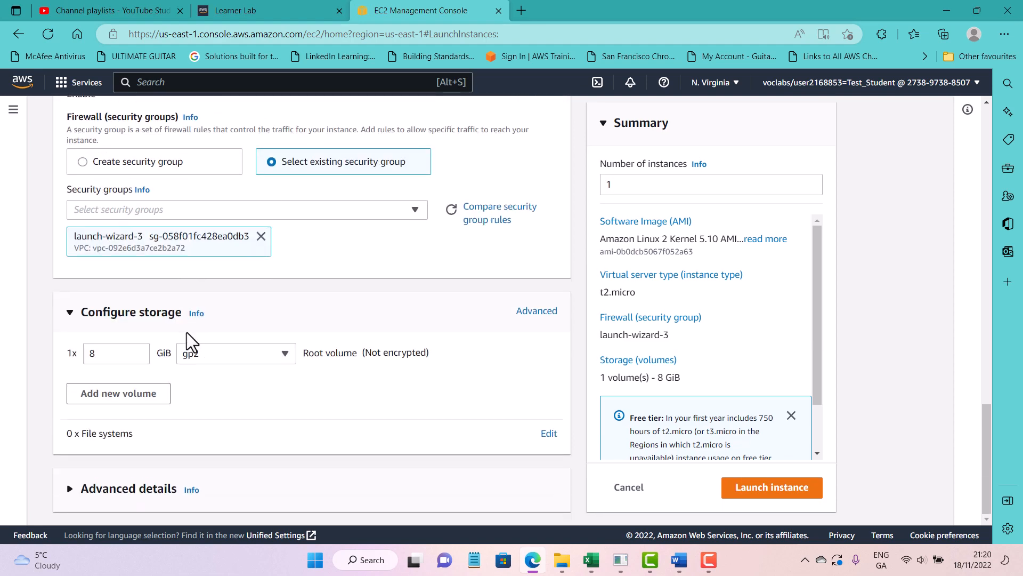
pyautogui.click(68, 489)
pyautogui.scroll(-15, 210, 426)
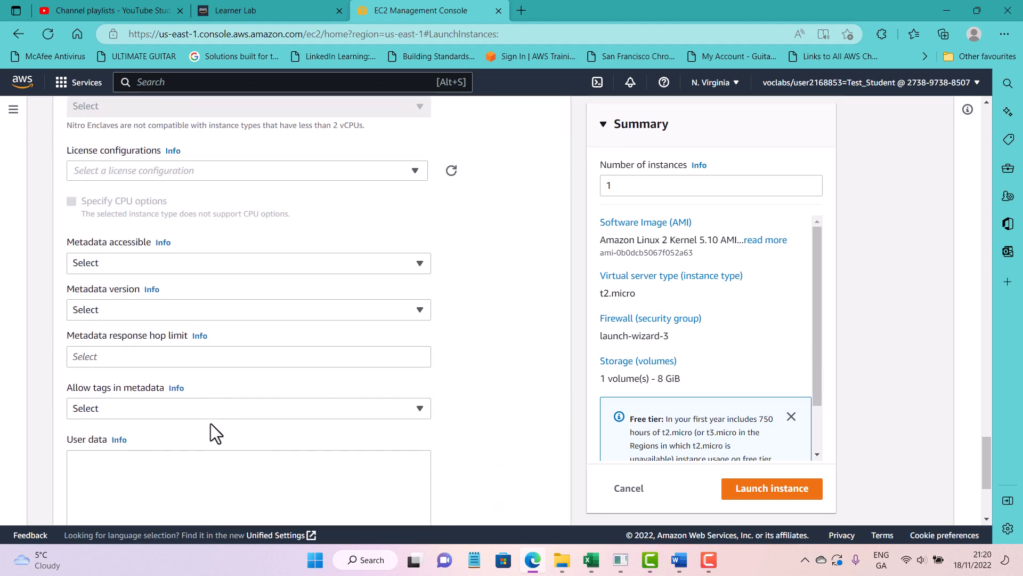
pyautogui.scroll(-3, 209, 423)
pyautogui.click(230, 352)
pyautogui.write('#!/bin/bash yum update -y yum install httpd -y service httpd start chkconfig httpd on cd /var/www/html echo "<html><h1>Hello World! This is WebServer 01</h1></html>" > index.html')
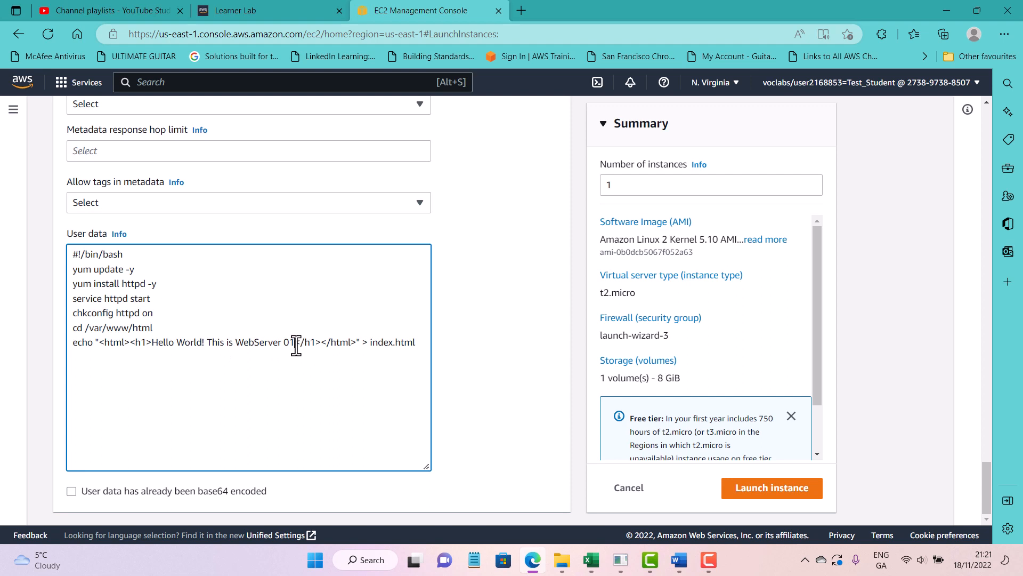
# Update the greeting in the script to WebServer 05 and launch the fifth web server.
pyautogui.press('BackSpace')
pyautogui.write('5')
pyautogui.click(788, 487)
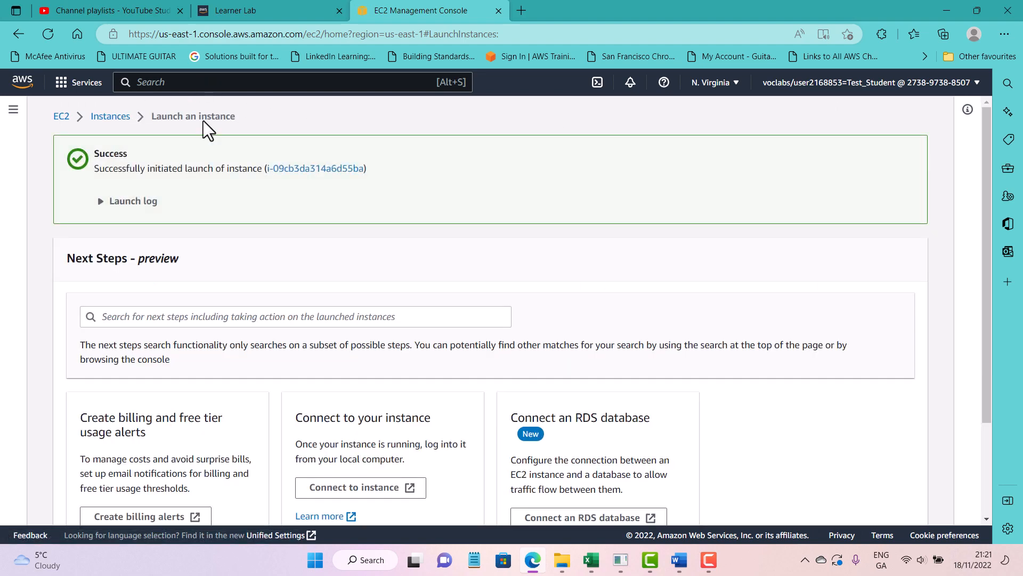
# Return to the instances list and refresh it to check the state of the five web servers.
pyautogui.click(106, 115)
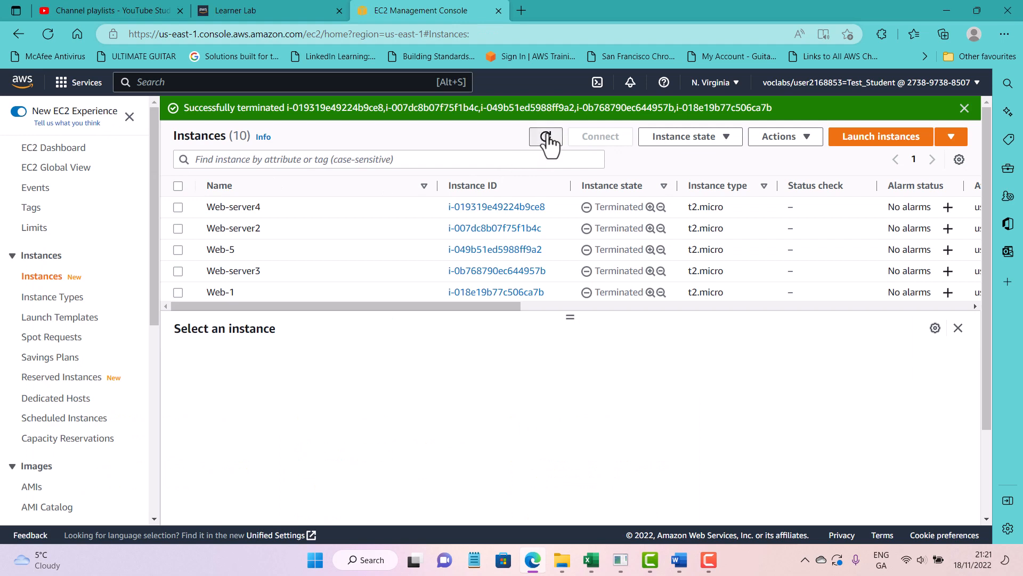
pyautogui.click(545, 138)
pyautogui.scroll(-3, 382, 200)
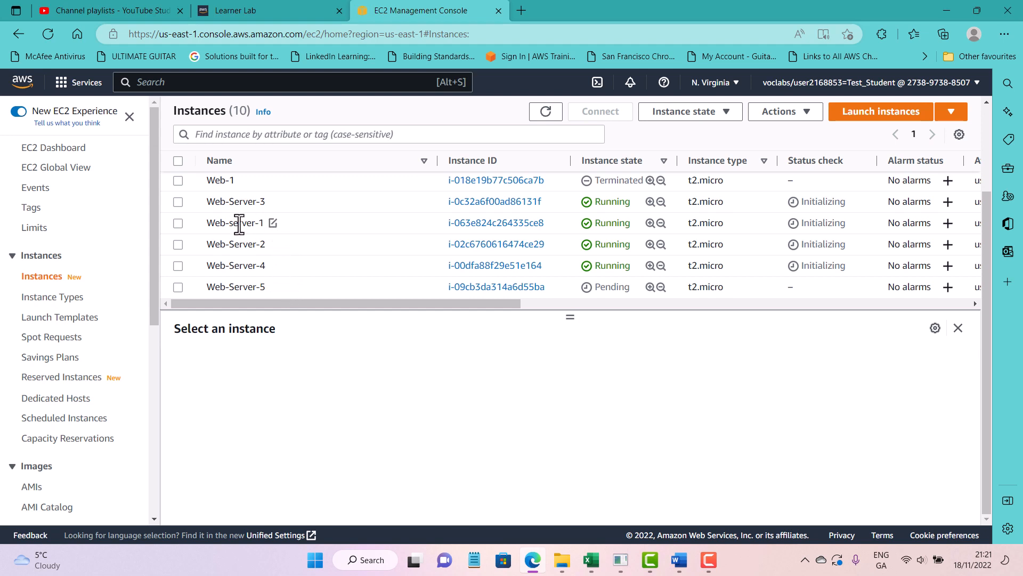
# Rename the Web-server-1 instance as Web-Server-1 so its capitalisation matches the other servers.
pyautogui.click(274, 222)
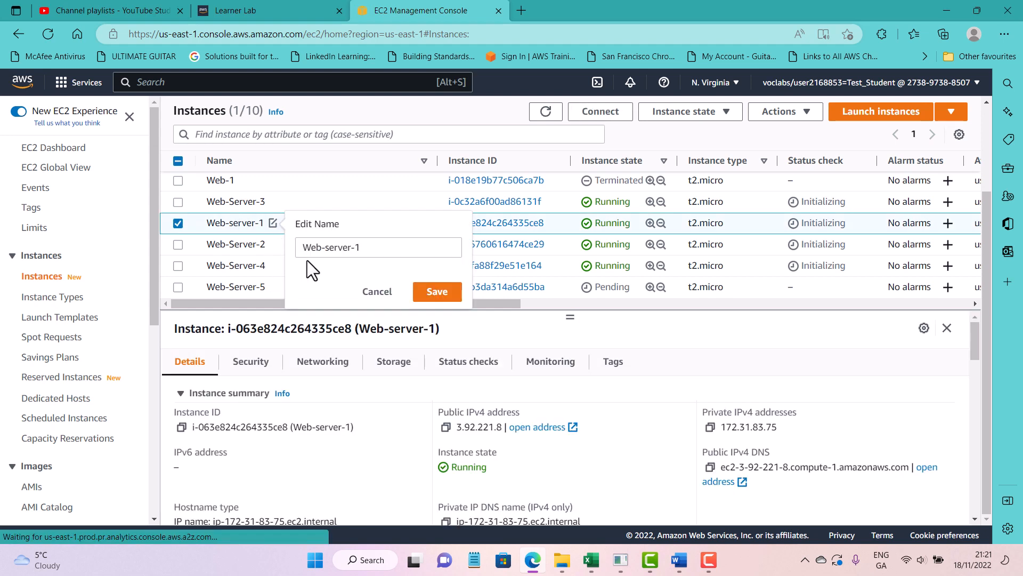
pyautogui.tripleClick(333, 246)
pyautogui.click(332, 247)
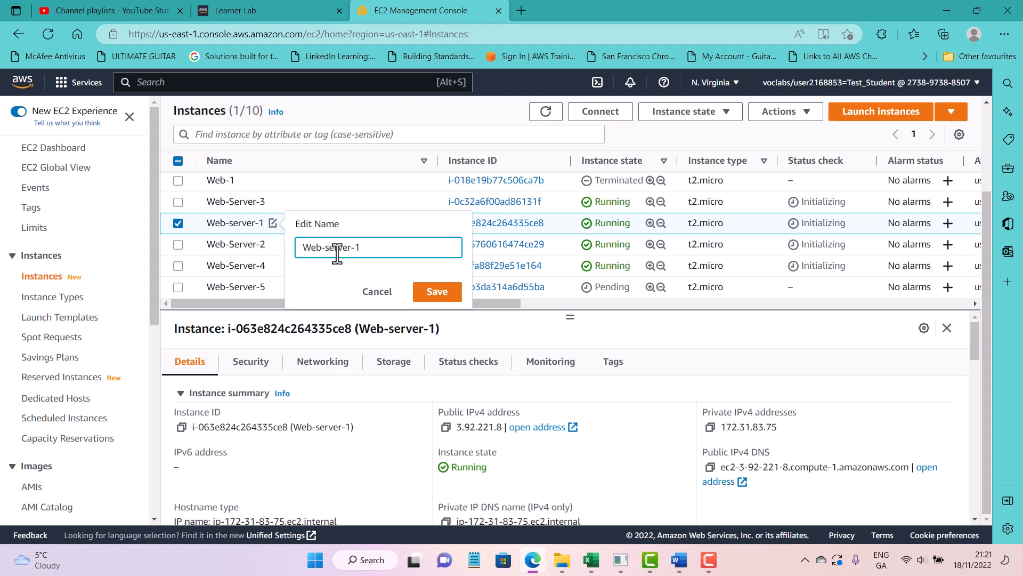
pyautogui.press('BackSpace')
pyautogui.write('S')
pyautogui.click(434, 291)
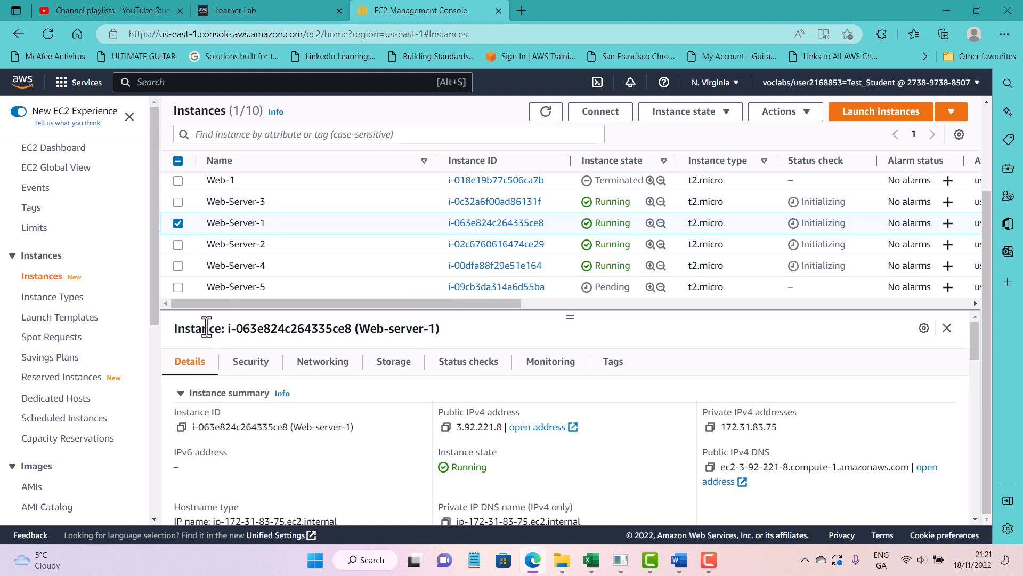
# Open the target groups used for load balancing and delete the existing My-target-group.
pyautogui.scroll(-6, 109, 353)
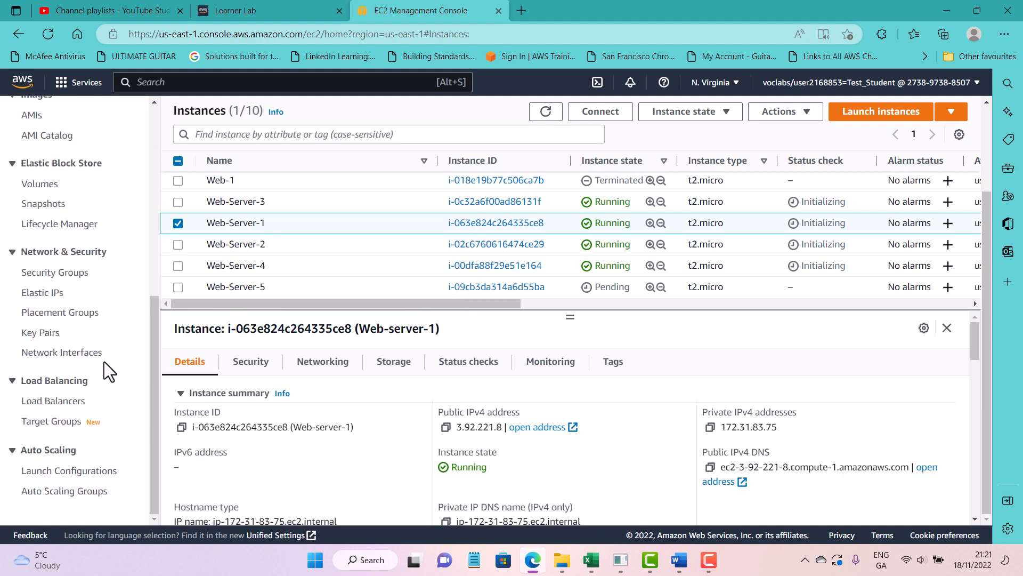
pyautogui.scroll(7, 84, 292)
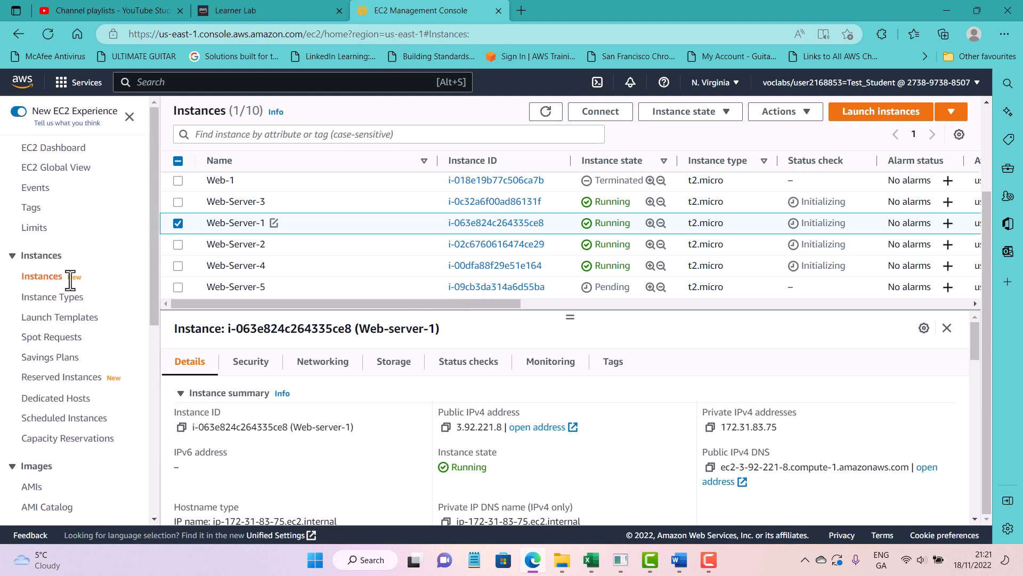
pyautogui.scroll(-5, 64, 283)
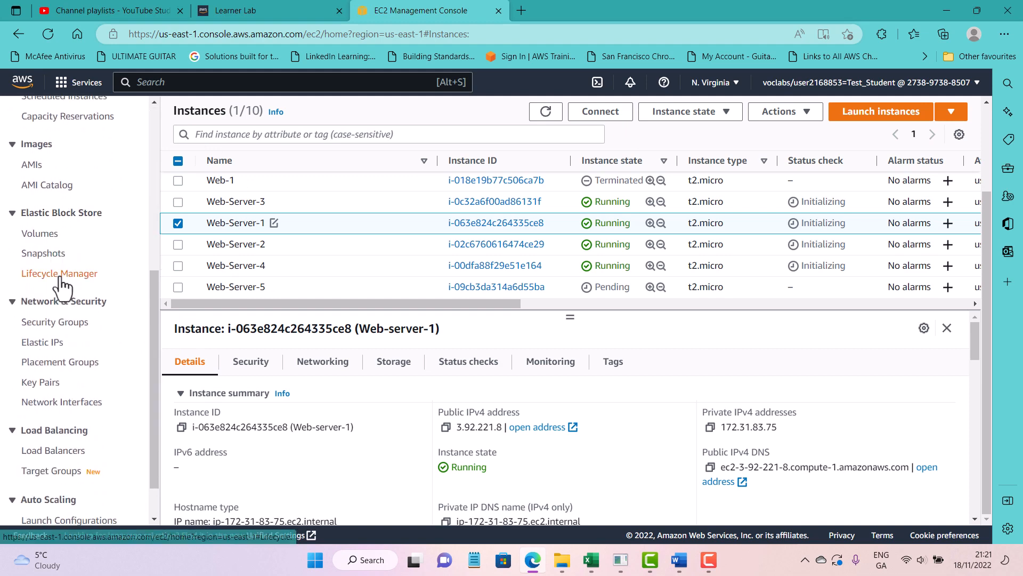
pyautogui.scroll(-1, 63, 290)
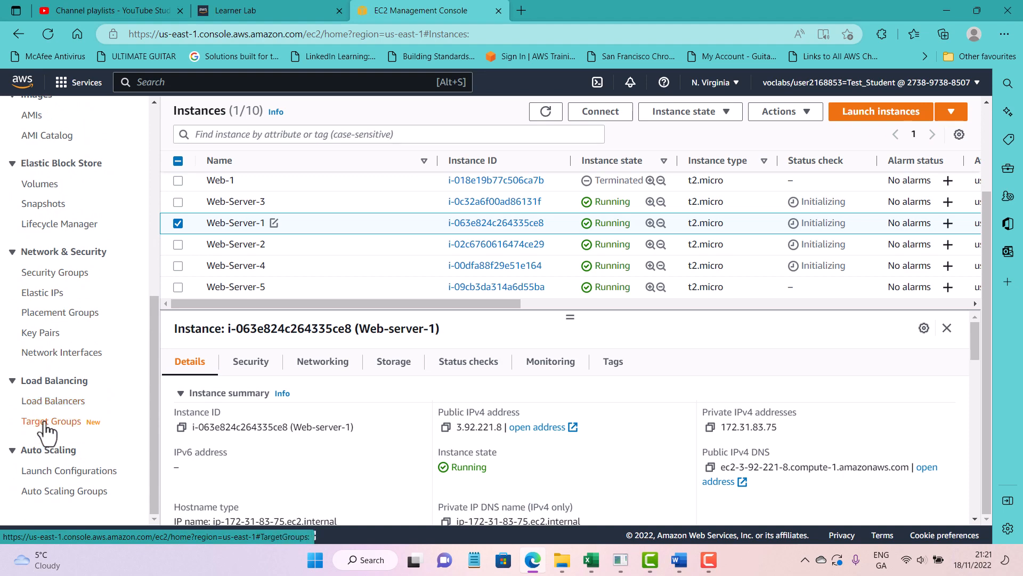
pyautogui.click(45, 422)
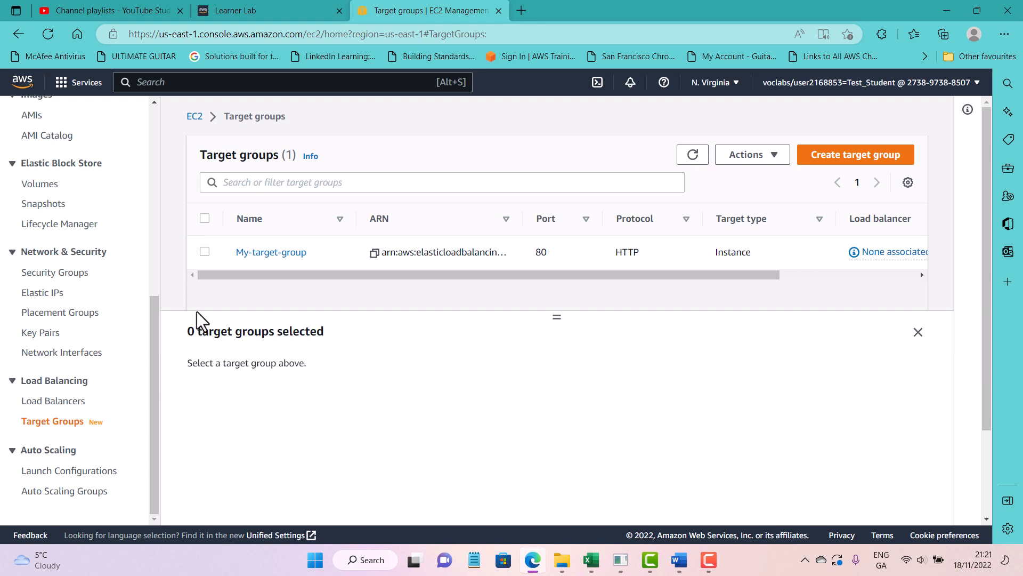
pyautogui.click(205, 252)
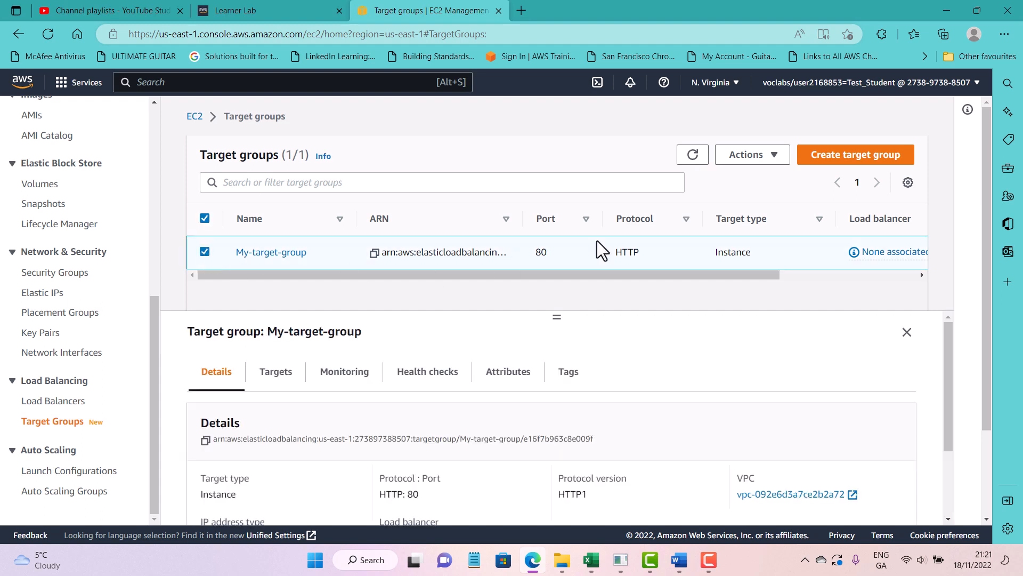
pyautogui.click(778, 159)
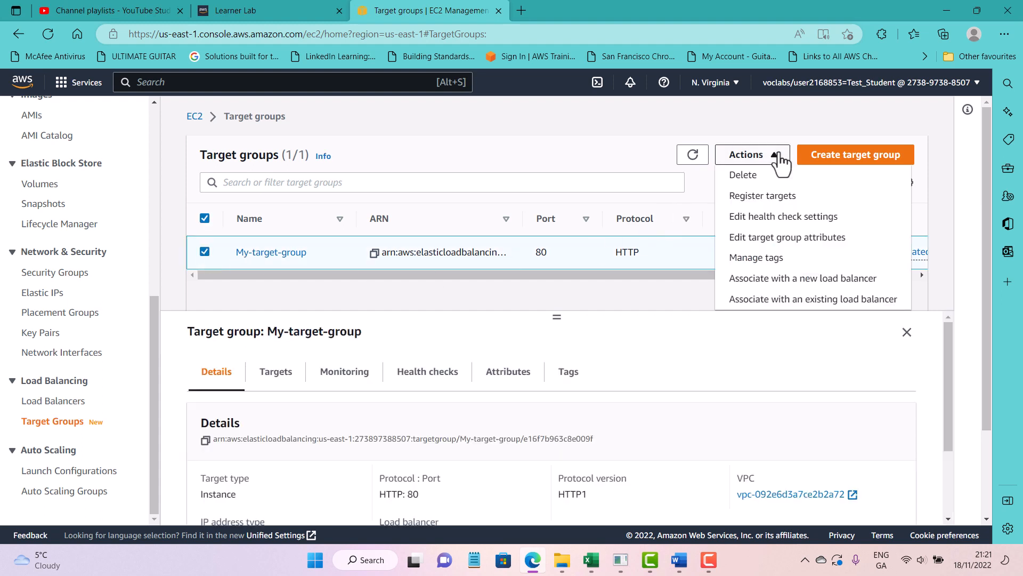
pyautogui.click(741, 175)
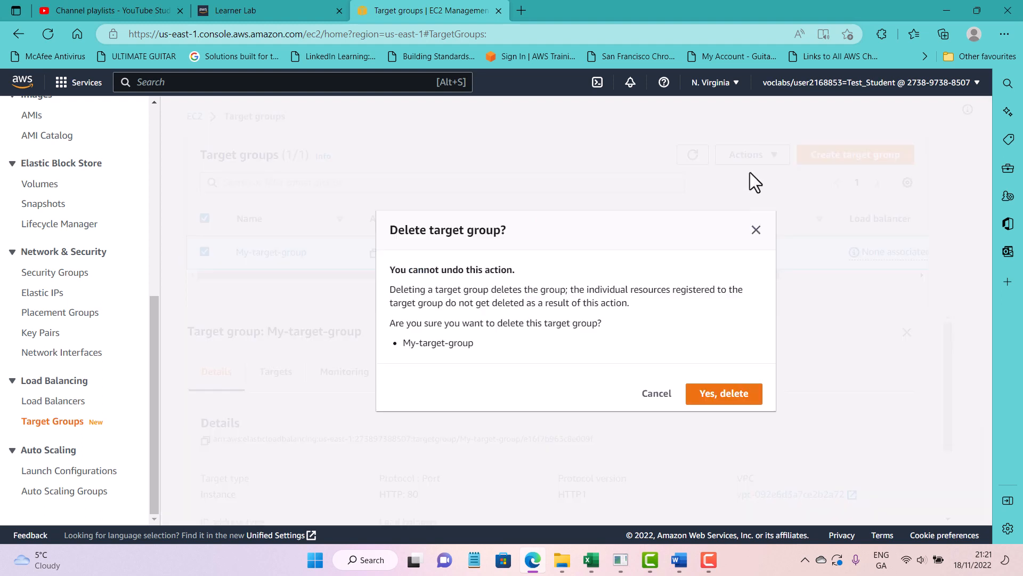
pyautogui.click(730, 401)
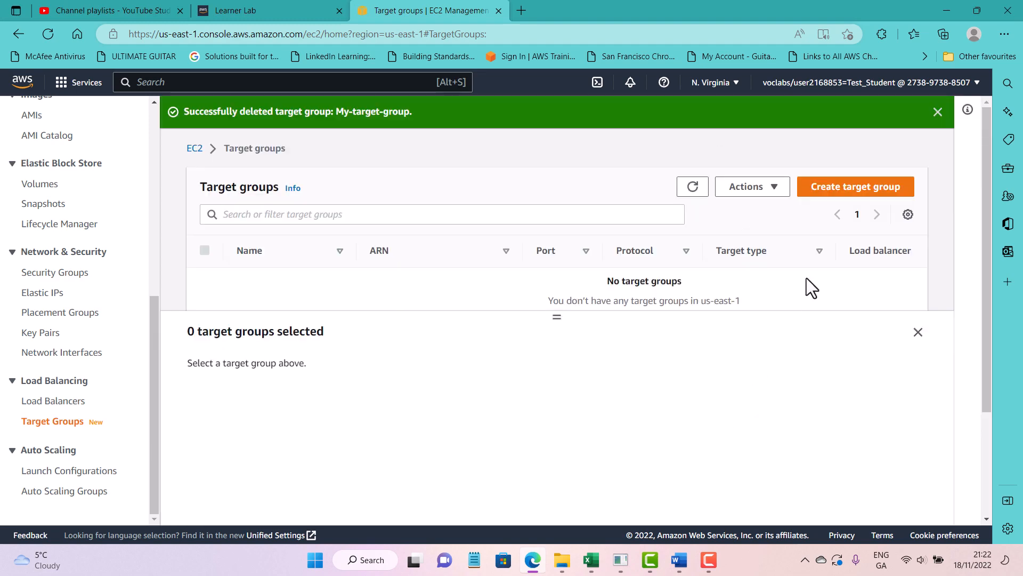
# Start creating a target group of the Instances type and name it my-november-target-group.
pyautogui.click(847, 189)
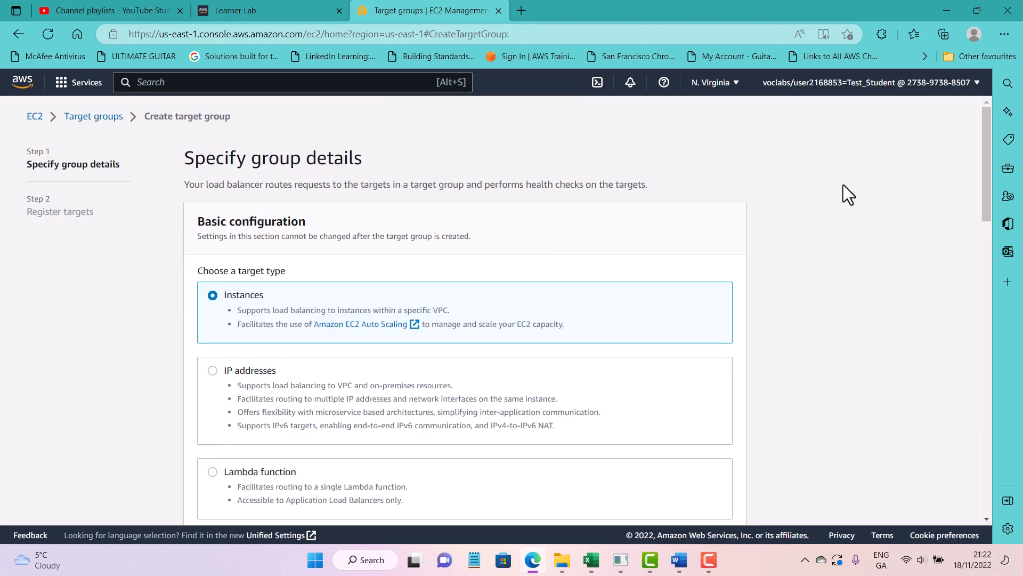
pyautogui.scroll(-5, 297, 304)
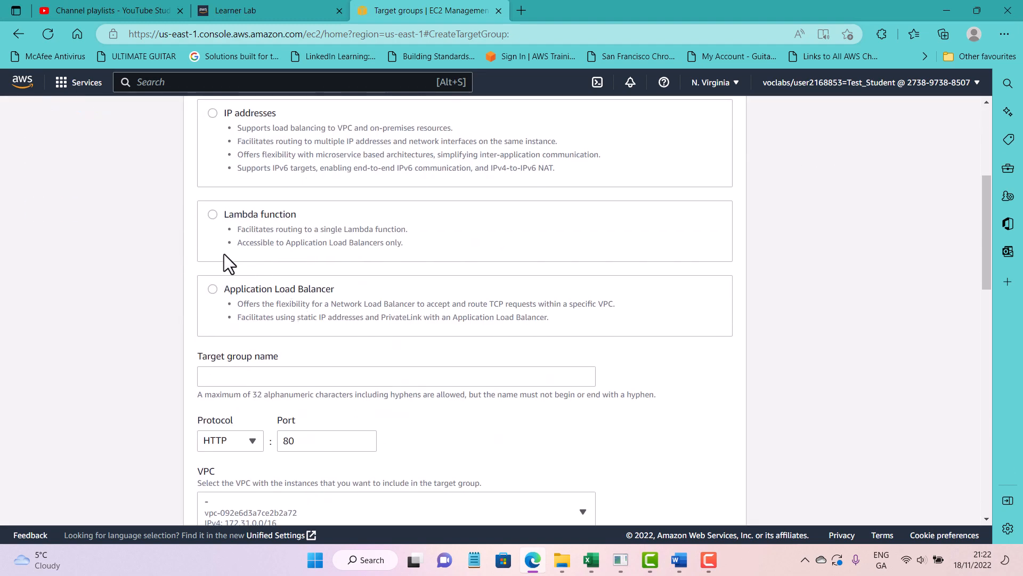
pyautogui.scroll(-2, 202, 288)
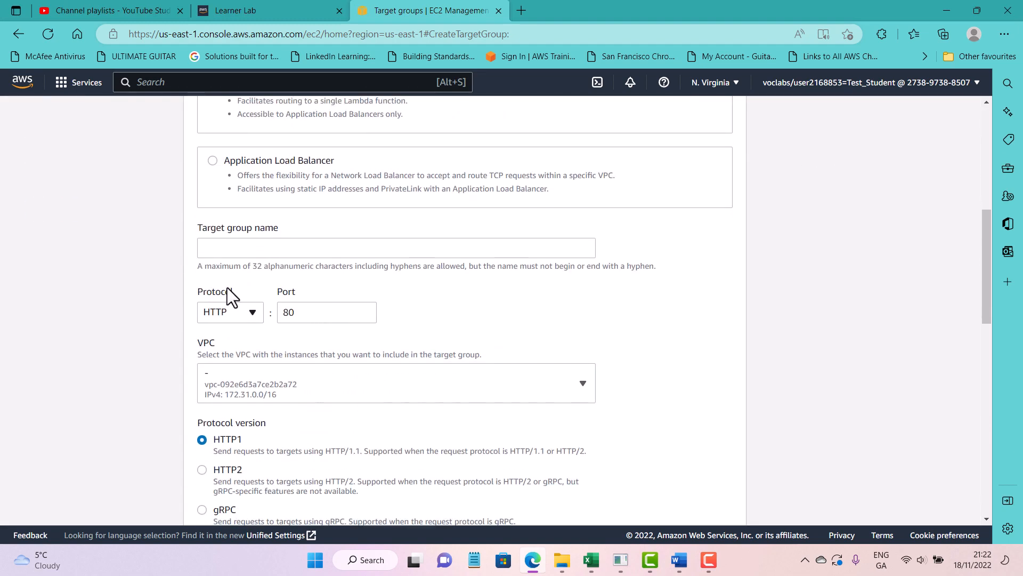
pyautogui.click(276, 248)
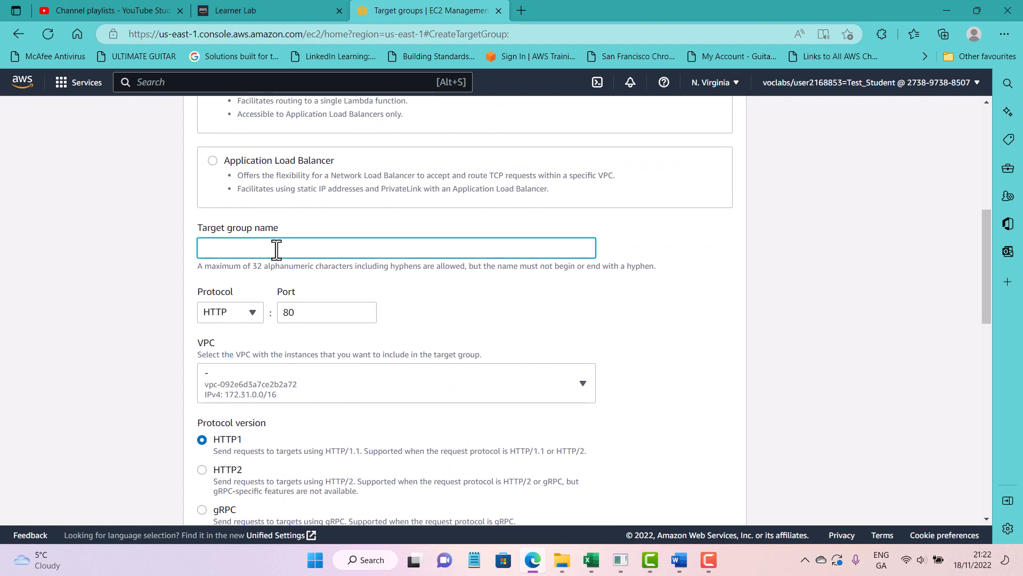
pyautogui.write('my-november-target-group')
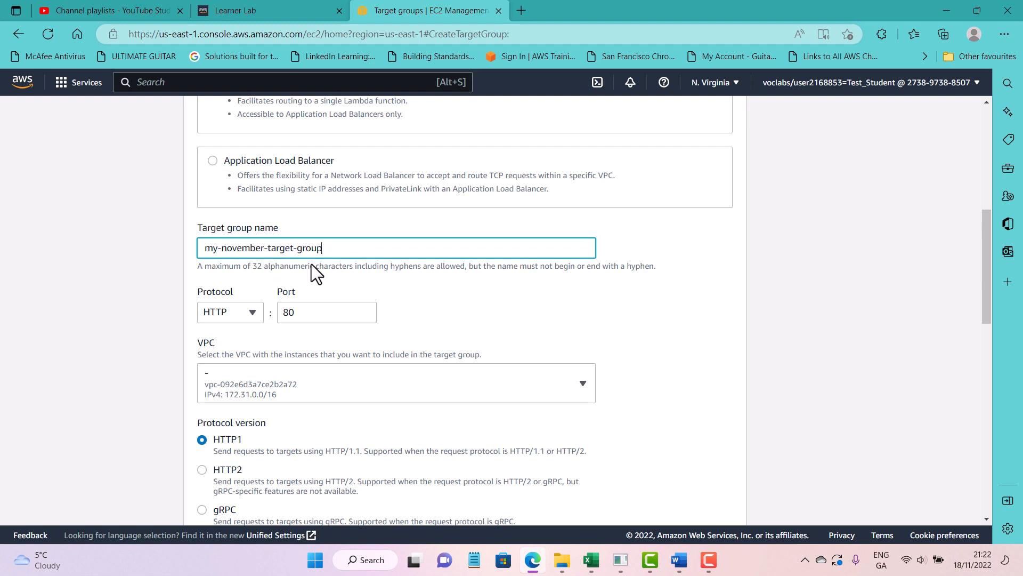
# Review the target group's VPC, protocol version and health check options, and expand the advanced health check settings.
pyautogui.scroll(-2, 311, 264)
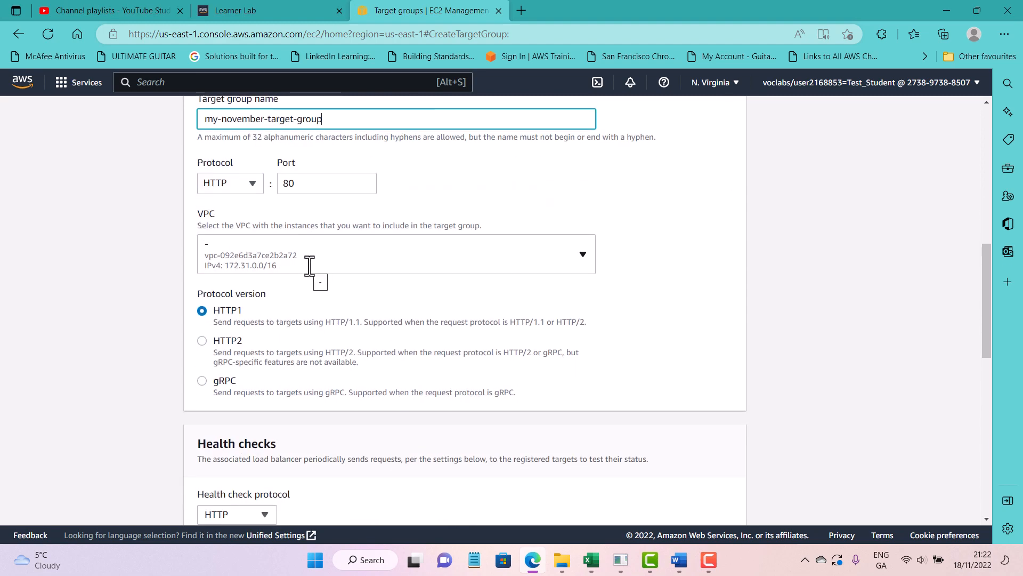
pyautogui.scroll(-3, 309, 265)
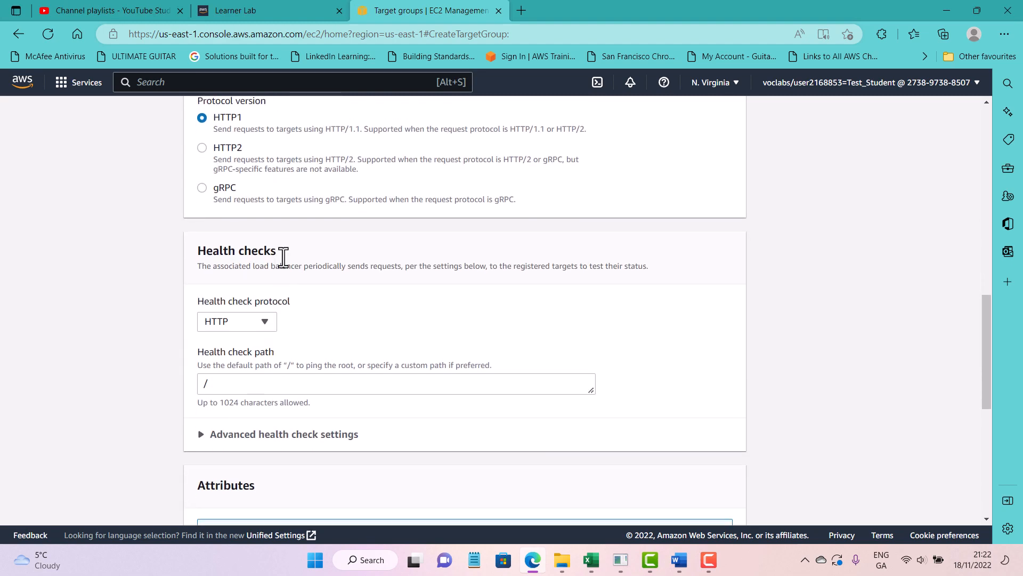
pyautogui.scroll(2, 224, 150)
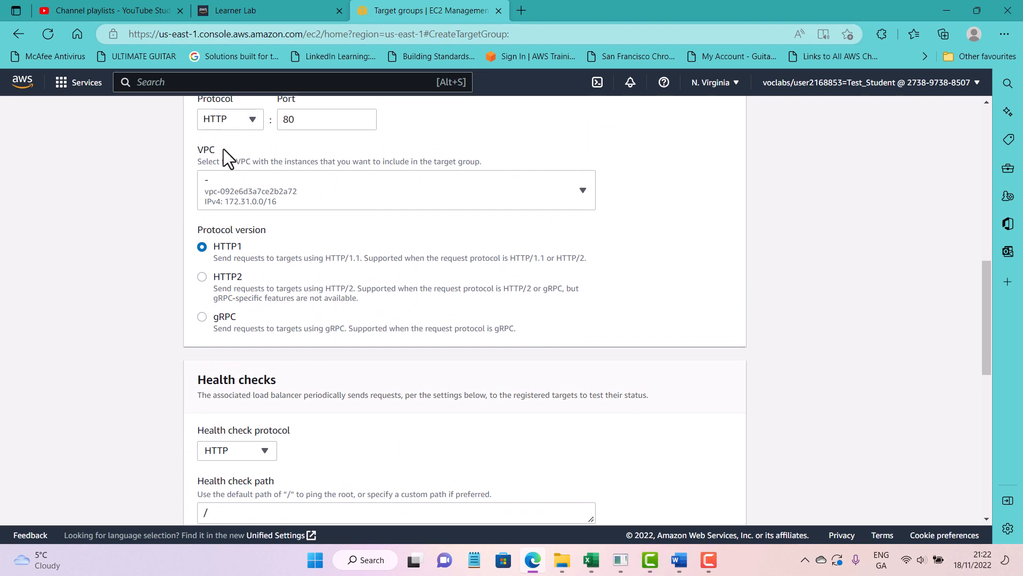
pyautogui.scroll(-3, 232, 264)
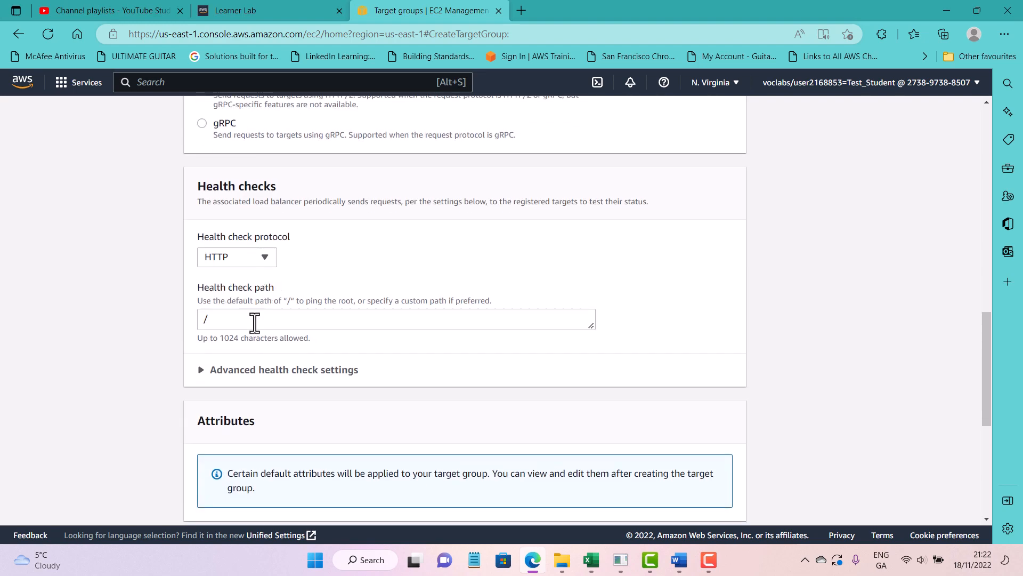
pyautogui.click(203, 371)
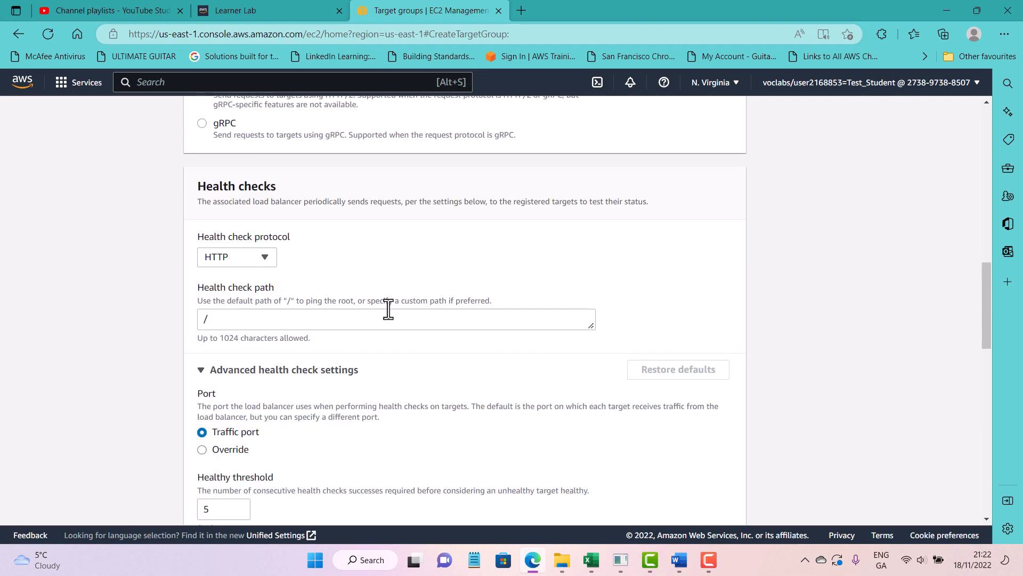
pyautogui.click(373, 561)
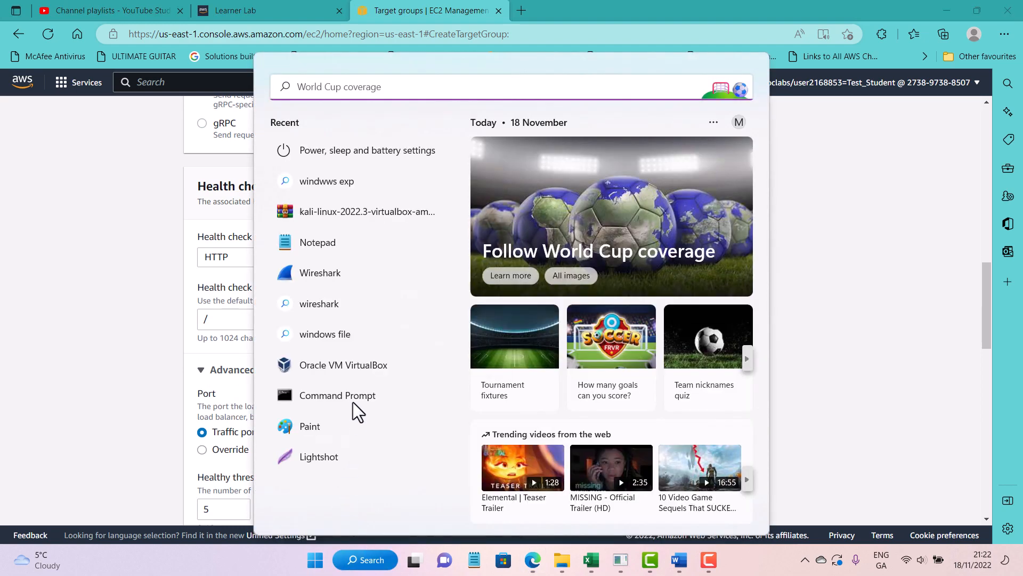
pyautogui.click(353, 398)
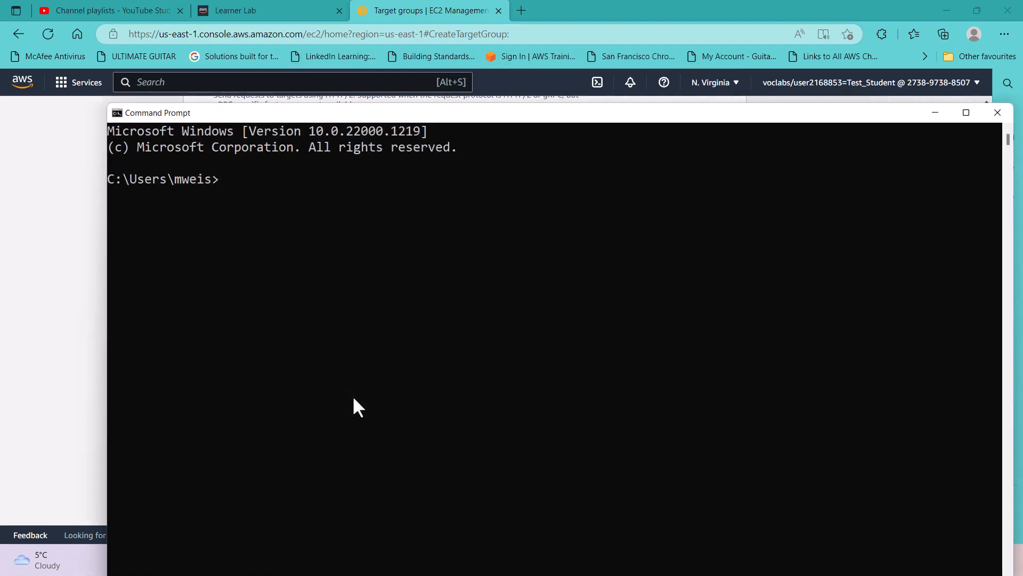
pyautogui.write('ping www.goog.cl')
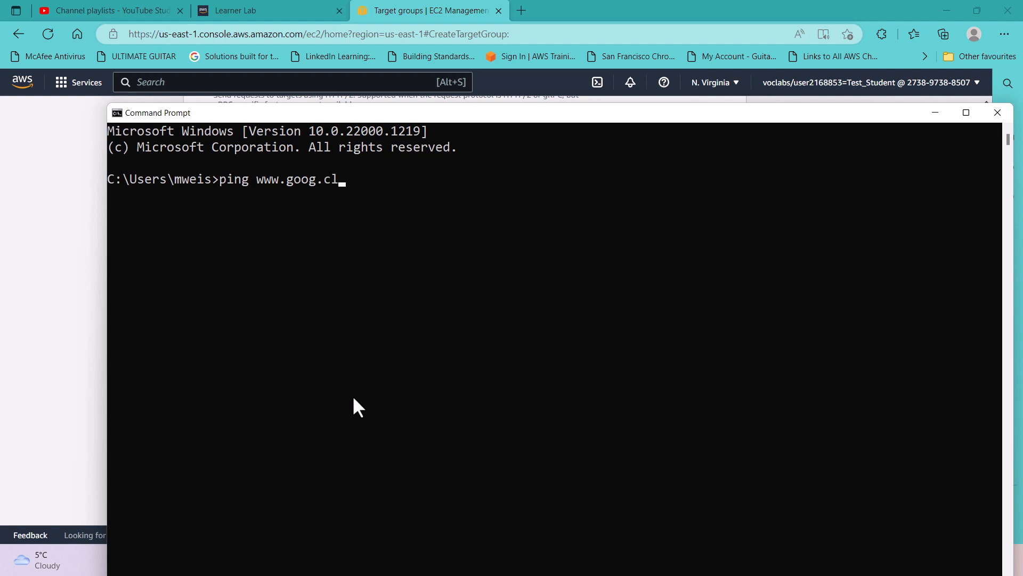
pyautogui.write('om')
pyautogui.press('BackSpace')
pyautogui.press('BackSpace')
pyautogui.press('BackSpace')
pyautogui.press('BackSpace')
pyautogui.press('BackSpace')
pyautogui.write('le.com')
pyautogui.press('Return')
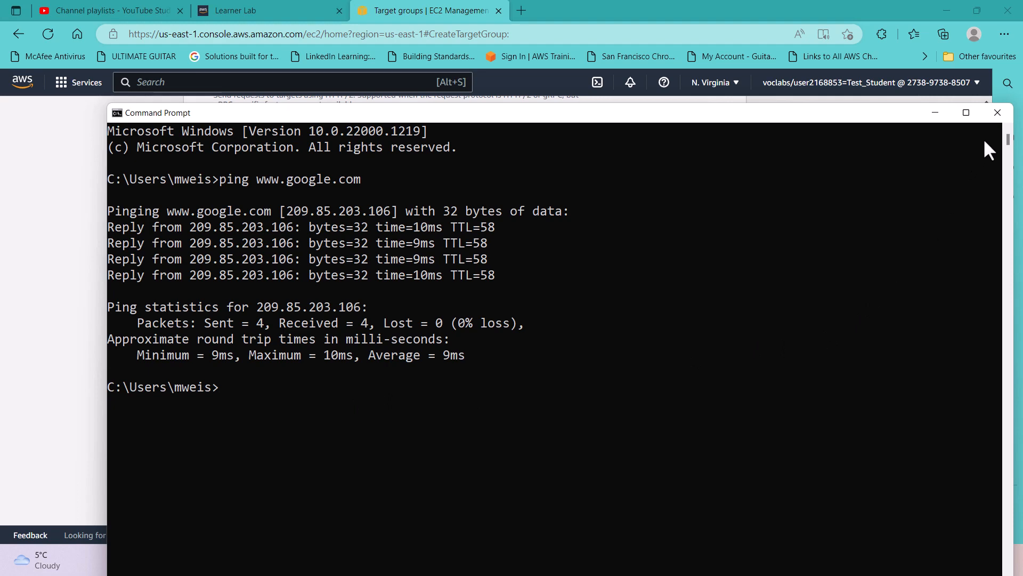
pyautogui.click(997, 112)
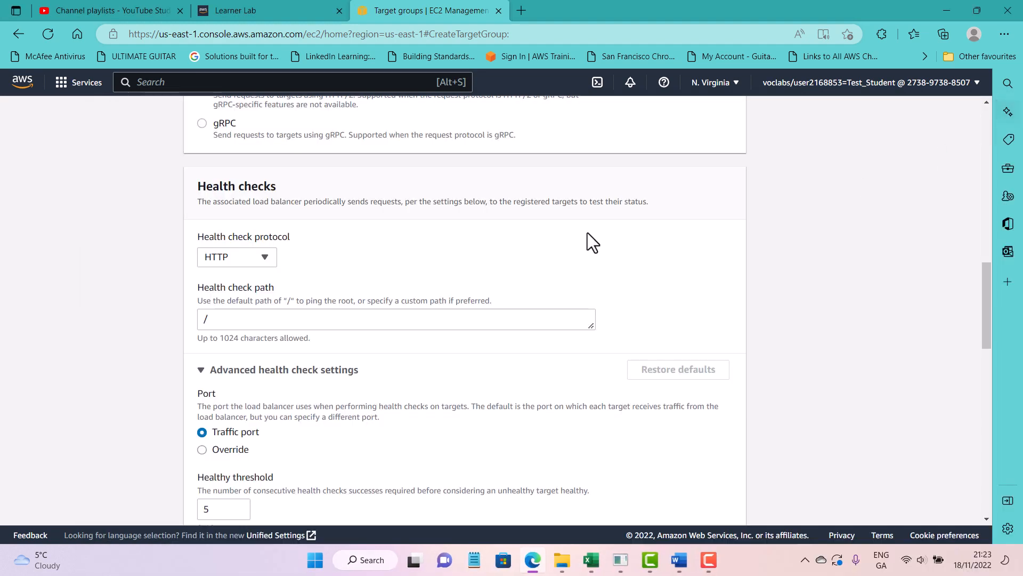
# Look over the health check thresholds, and read the load balancer setup steps in the Word document before returning to the target group form.
pyautogui.scroll(-1, 330, 224)
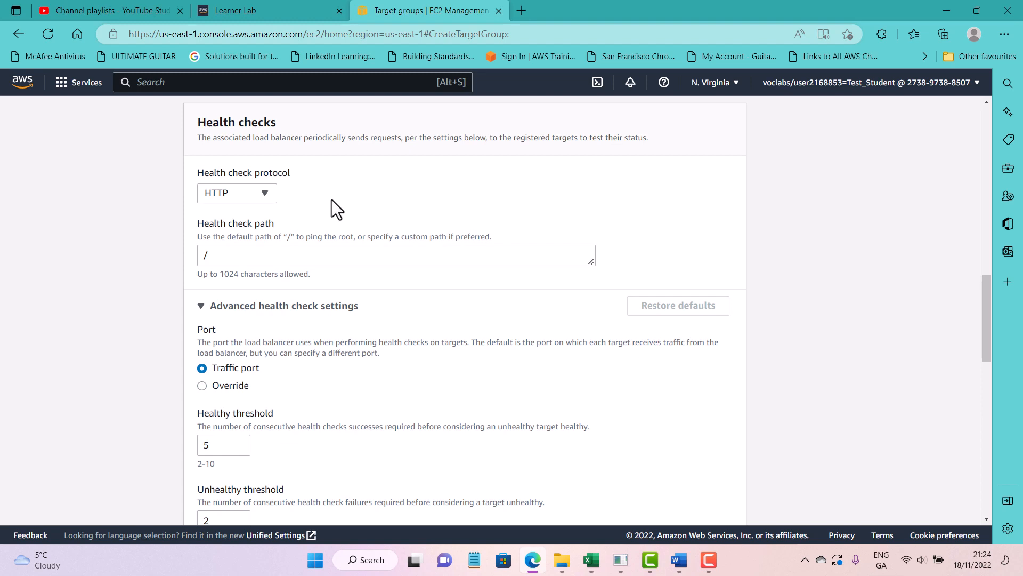
pyautogui.scroll(-3, 331, 200)
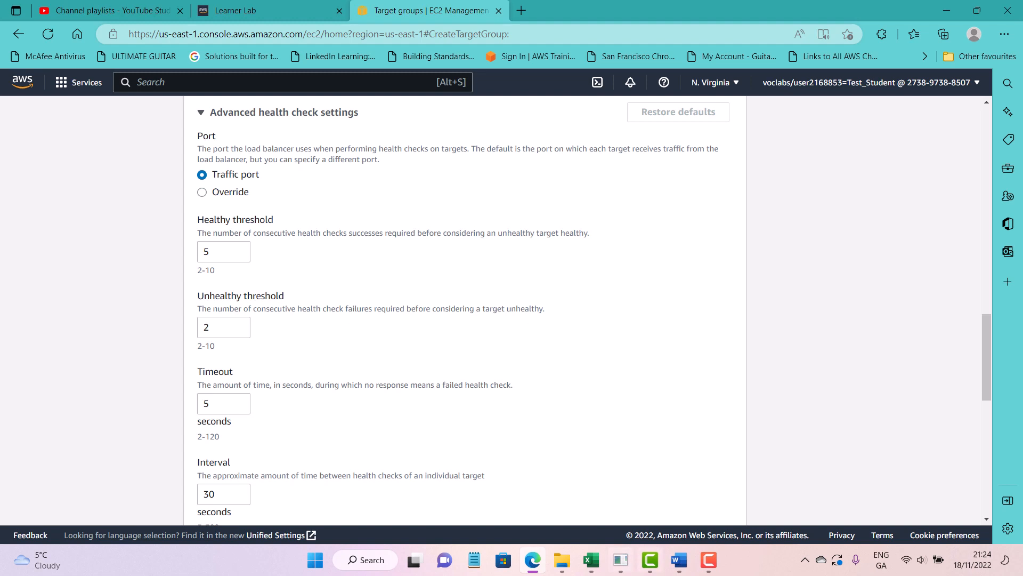
pyautogui.click(679, 561)
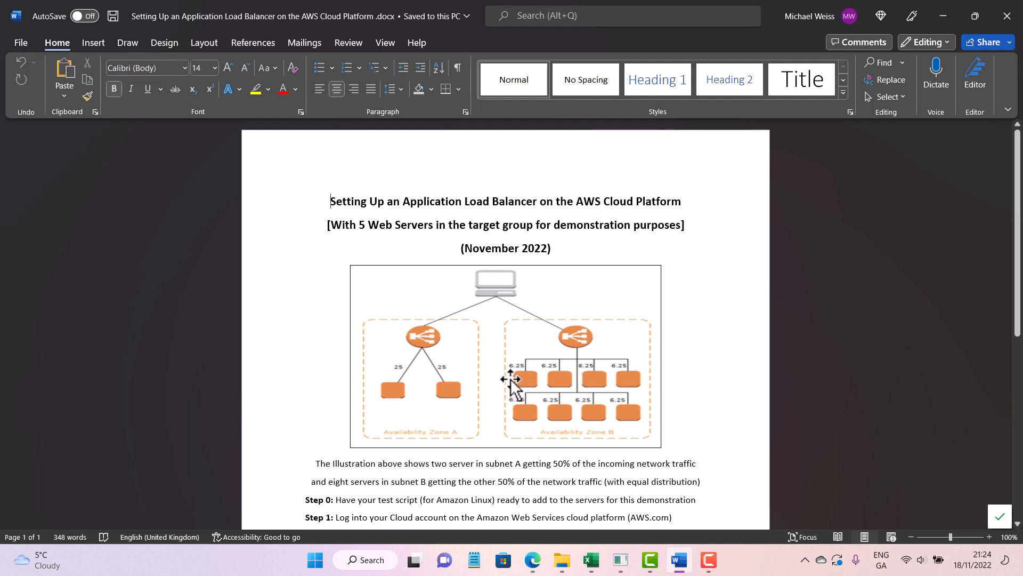
pyautogui.scroll(-1, 510, 389)
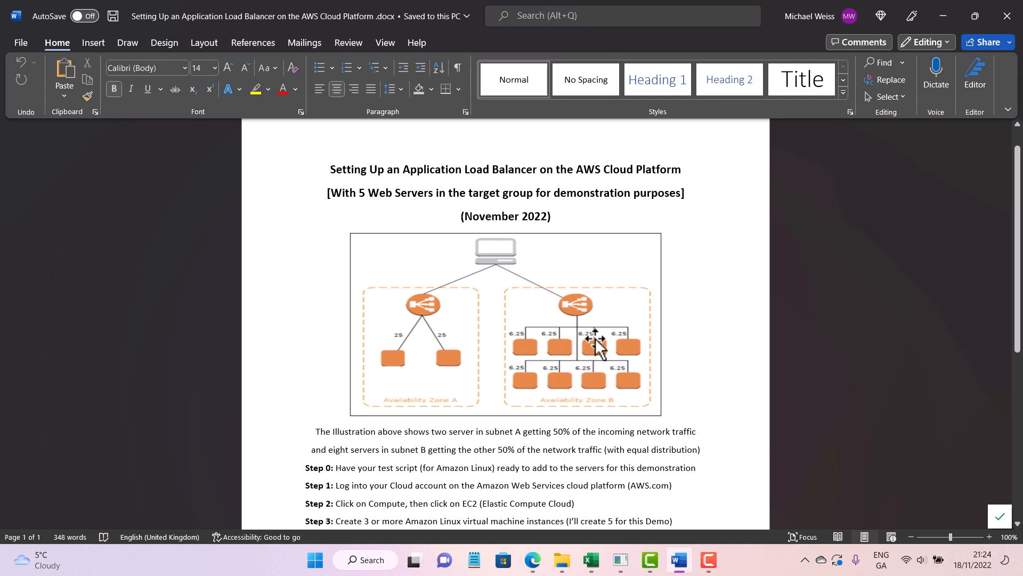
pyautogui.scroll(-3, 554, 366)
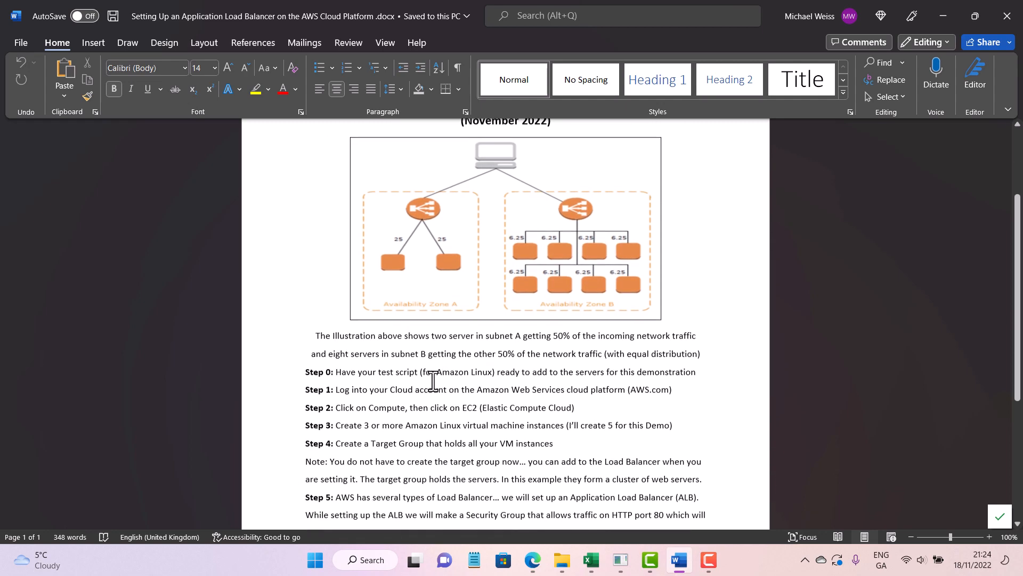
pyautogui.scroll(-1, 384, 366)
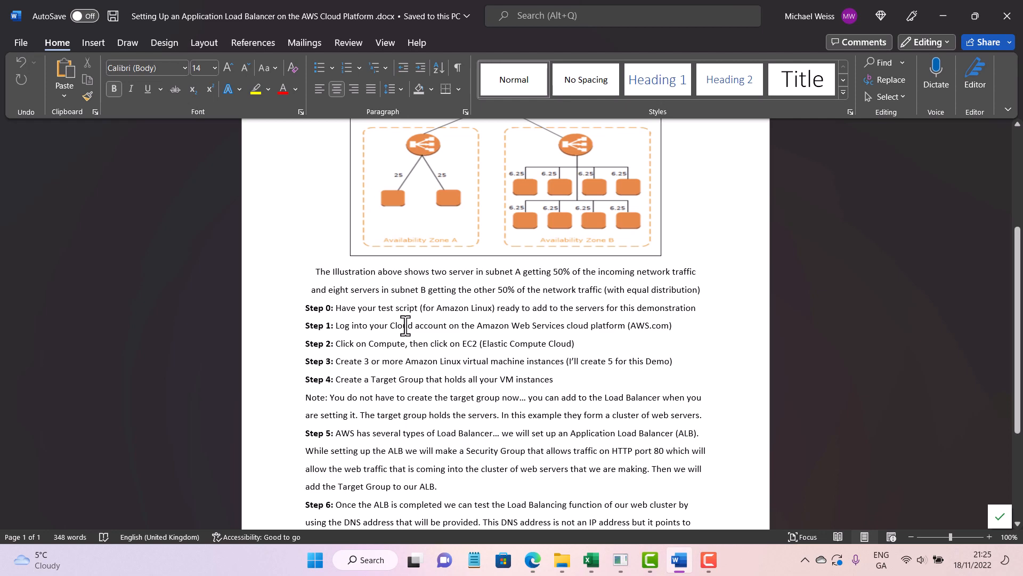
pyautogui.scroll(-1, 405, 325)
pyautogui.scroll(-1, 405, 325)
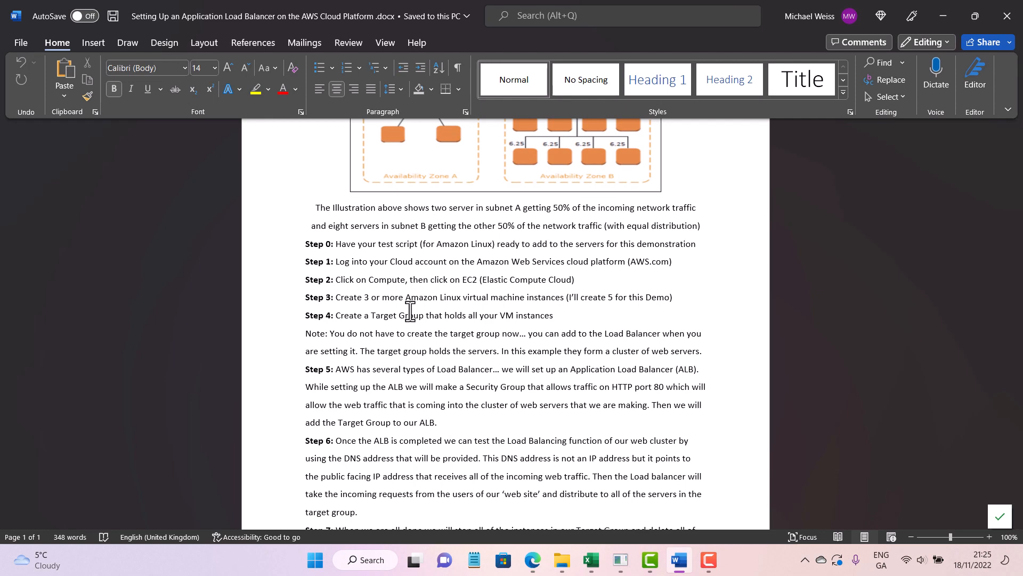
pyautogui.scroll(-1, 409, 310)
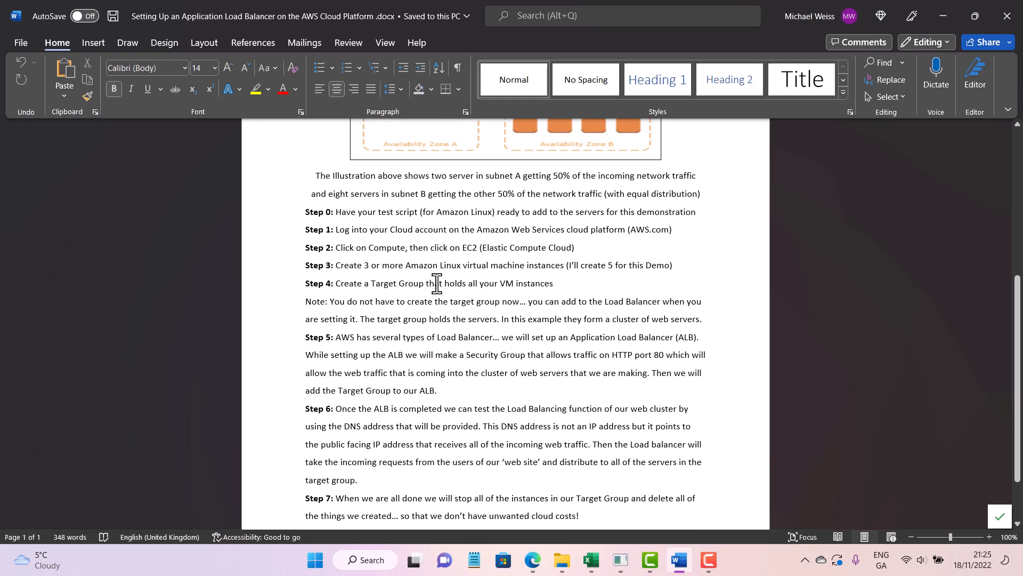
pyautogui.scroll(-1, 436, 284)
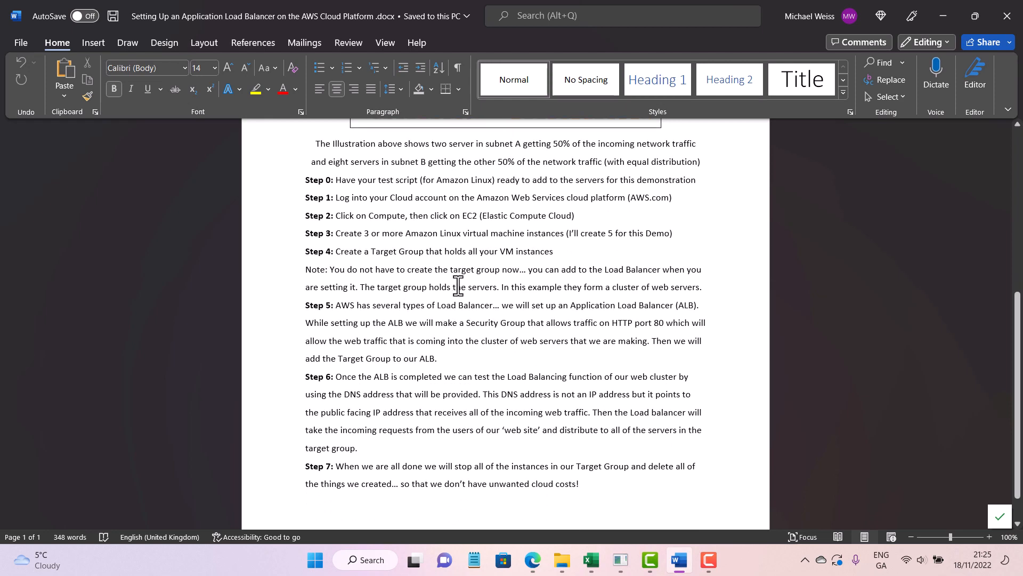
pyautogui.scroll(-1, 458, 286)
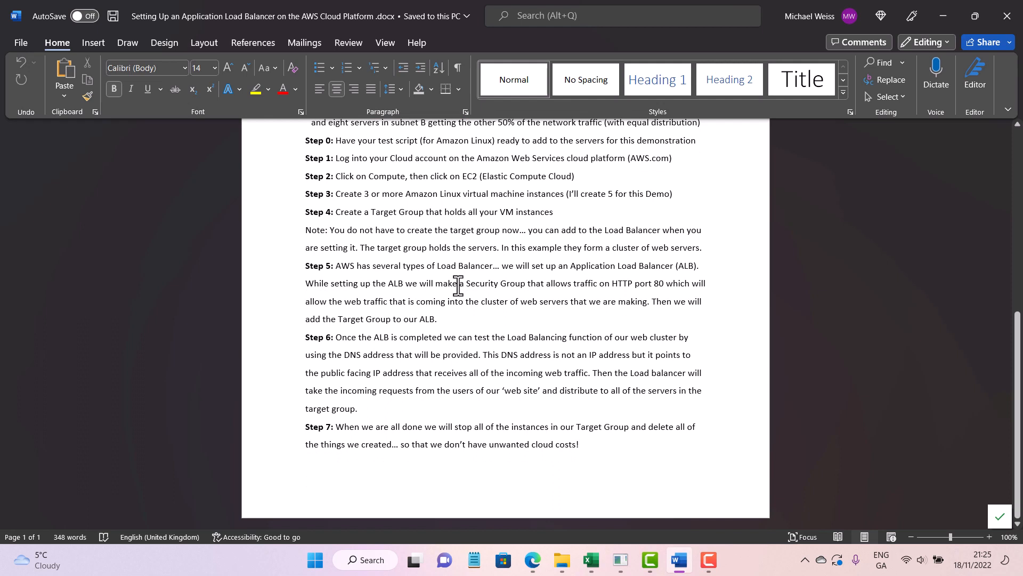
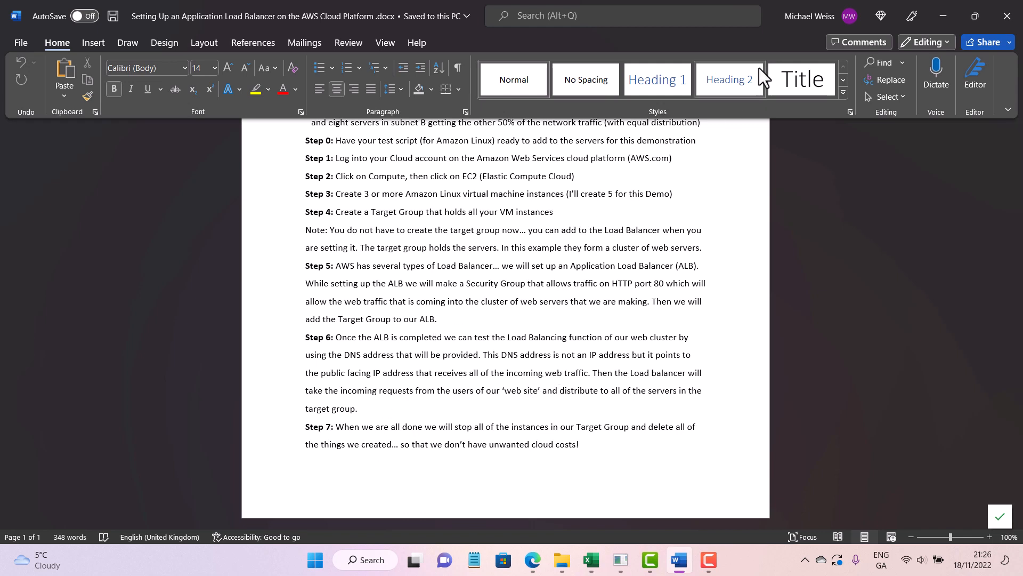
pyautogui.click(943, 9)
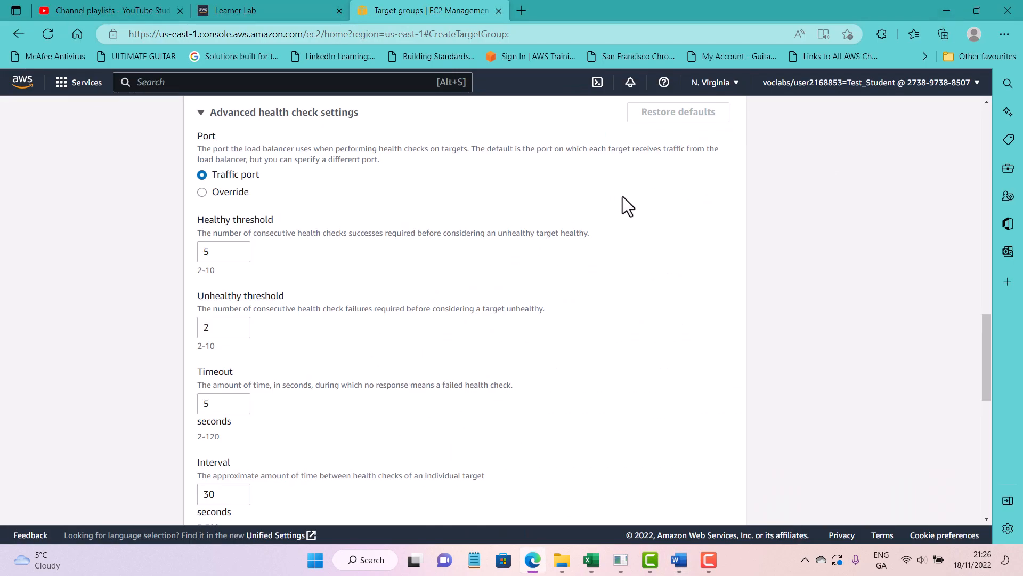
# Check the remaining health check settings, keep the defaults without adding tags, and proceed to registering targets.
pyautogui.scroll(-3, 216, 168)
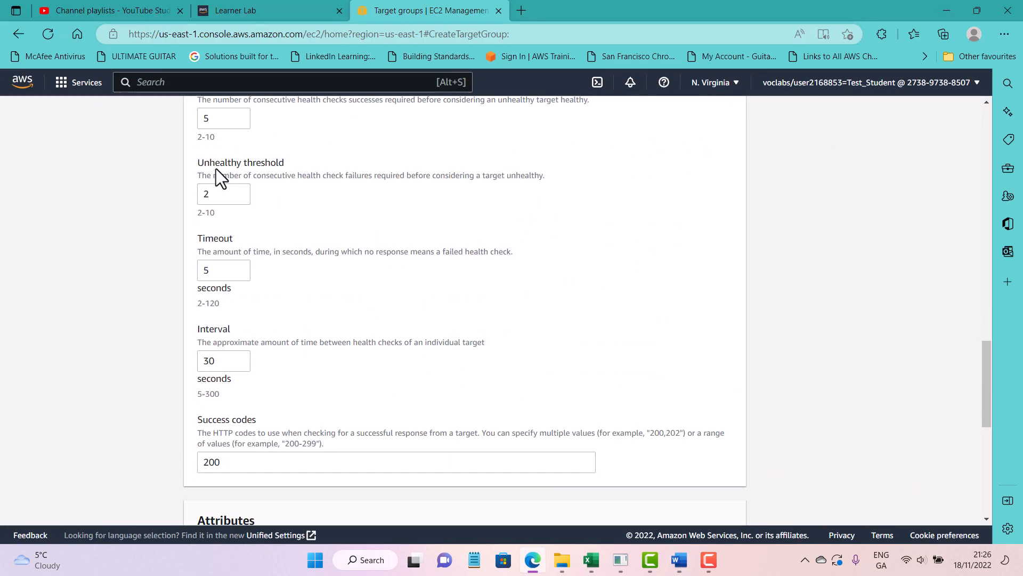
pyautogui.scroll(6, 217, 168)
pyautogui.scroll(-1, 220, 168)
pyautogui.scroll(-10, 220, 166)
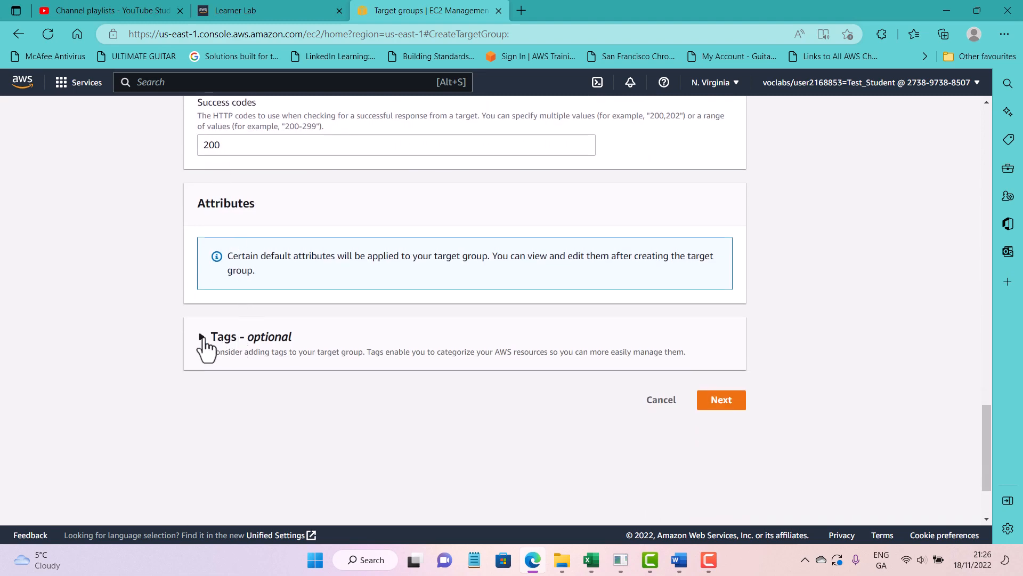
pyautogui.click(722, 400)
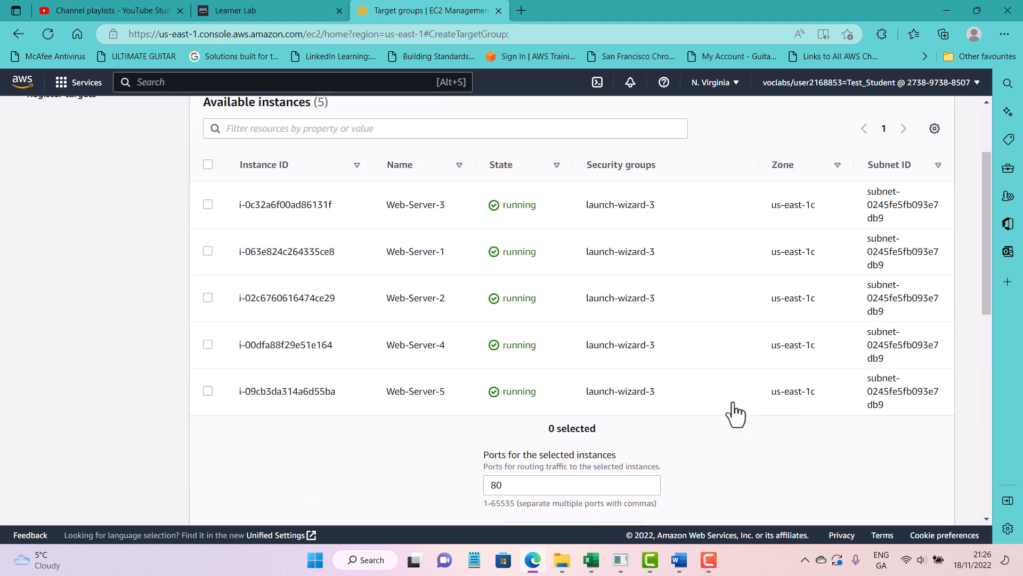
# Select all five web server instances and include them as pending targets on port 80.
pyautogui.scroll(2, 733, 401)
pyautogui.scroll(-1, 652, 331)
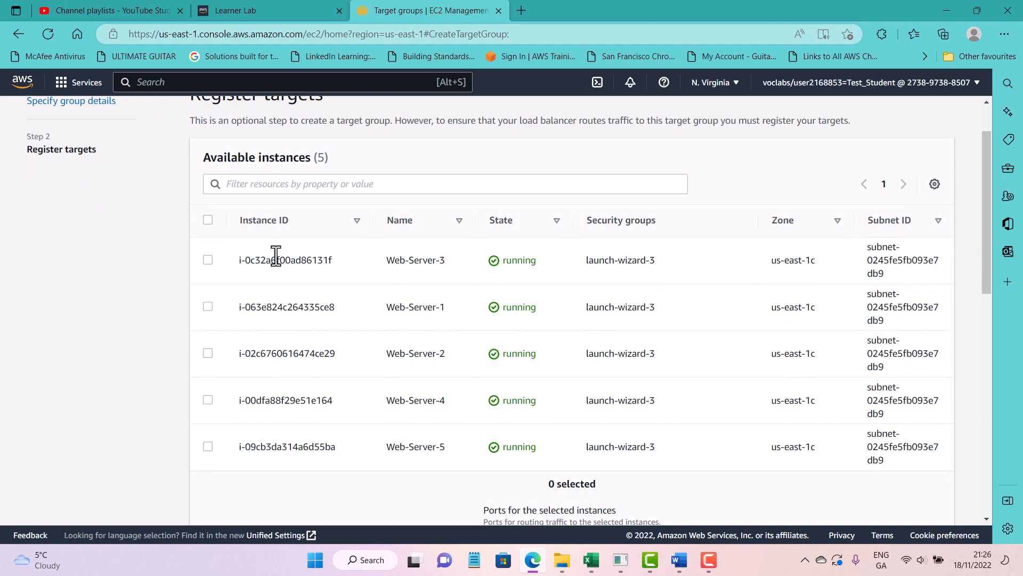
pyautogui.click(208, 219)
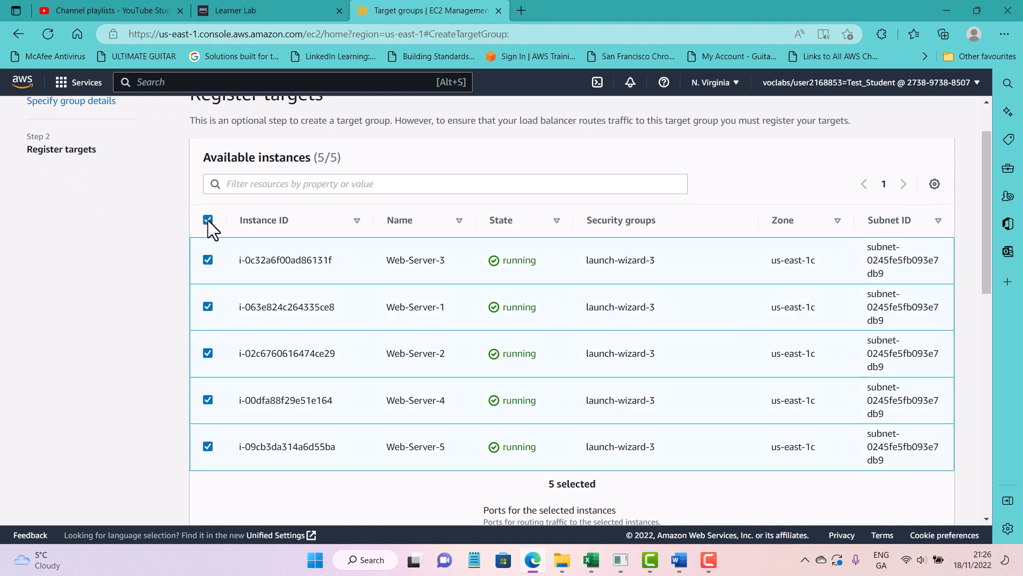
pyautogui.scroll(1, 247, 154)
pyautogui.scroll(-5, 269, 160)
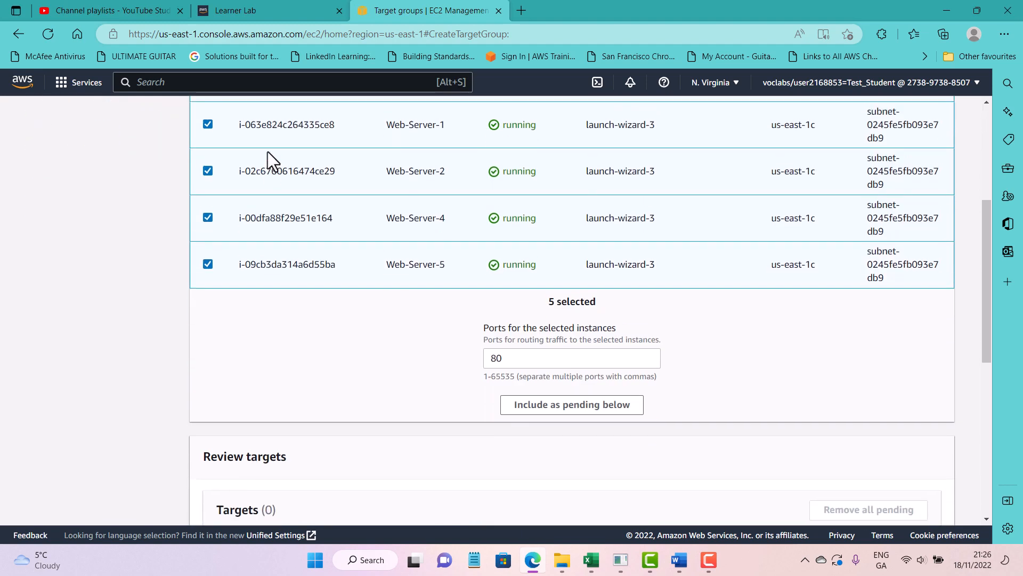
pyautogui.scroll(-2, 267, 151)
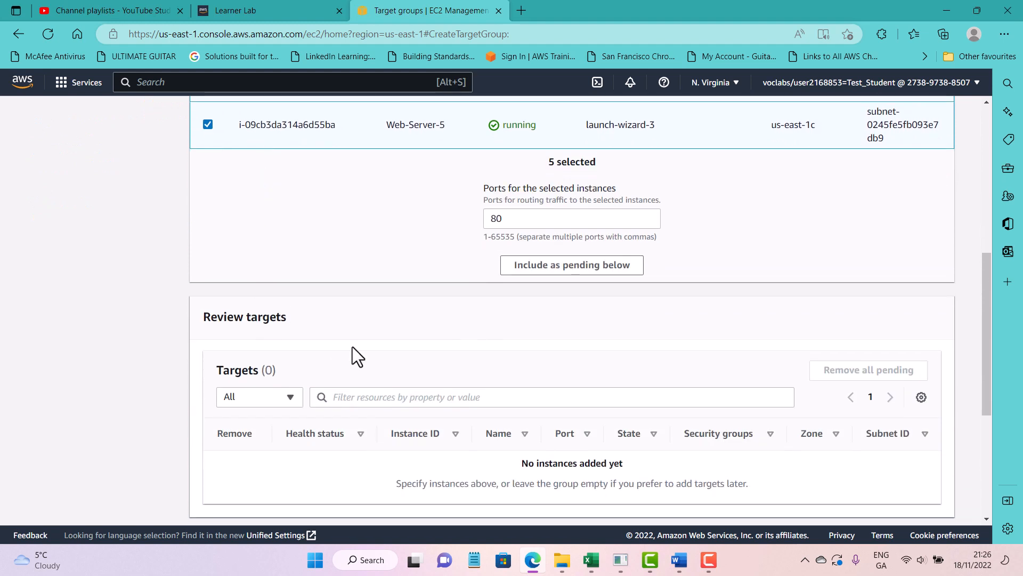
pyautogui.click(597, 272)
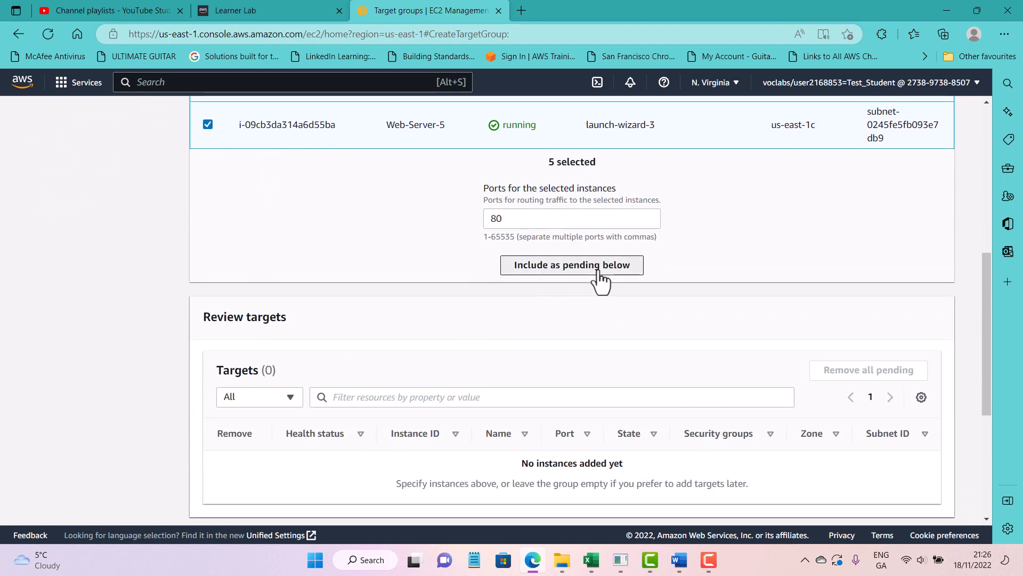
# Review the five pending web server targets and create the target group.
pyautogui.scroll(-2, 598, 272)
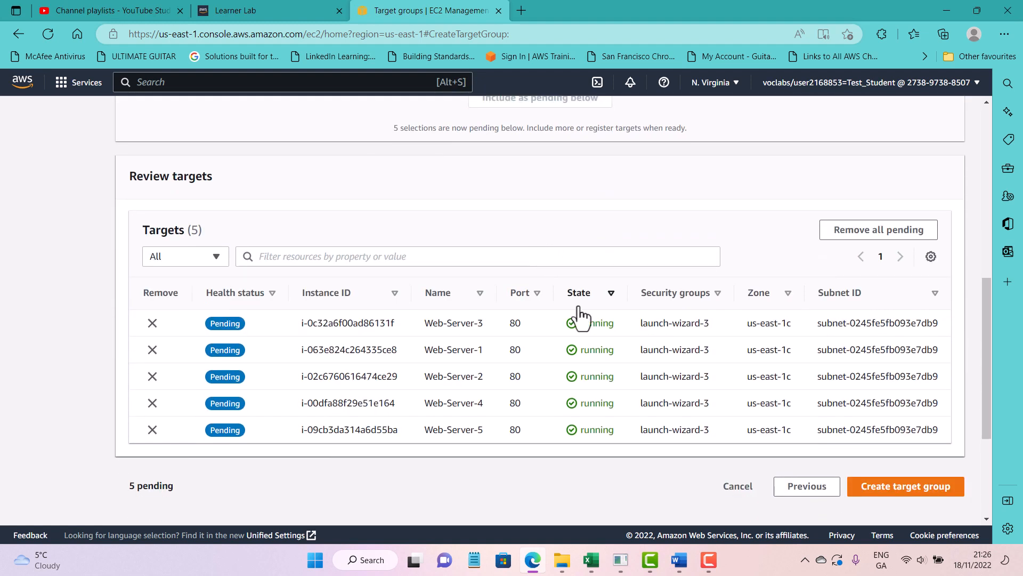
pyautogui.click(906, 488)
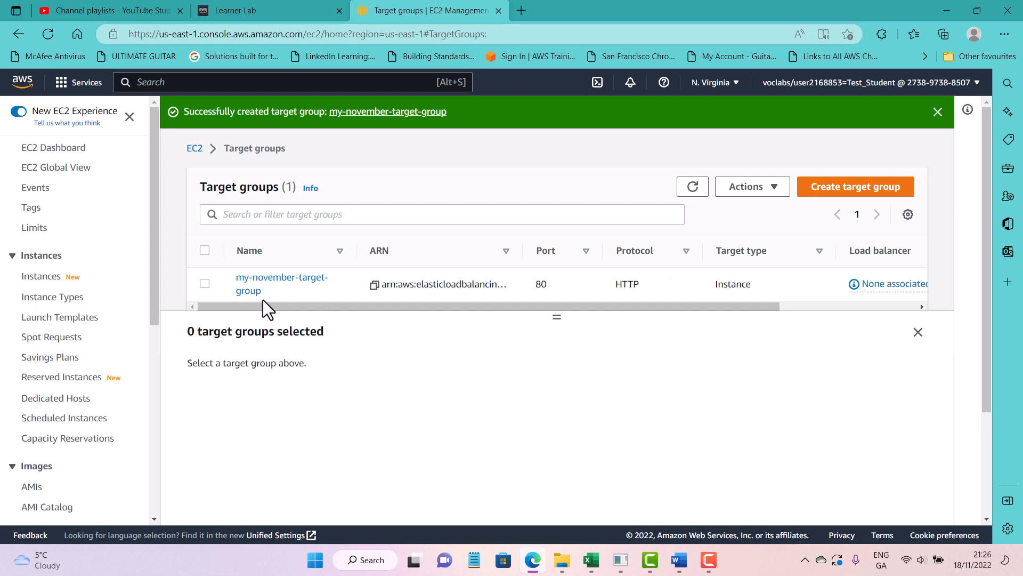
pyautogui.scroll(-7, 57, 328)
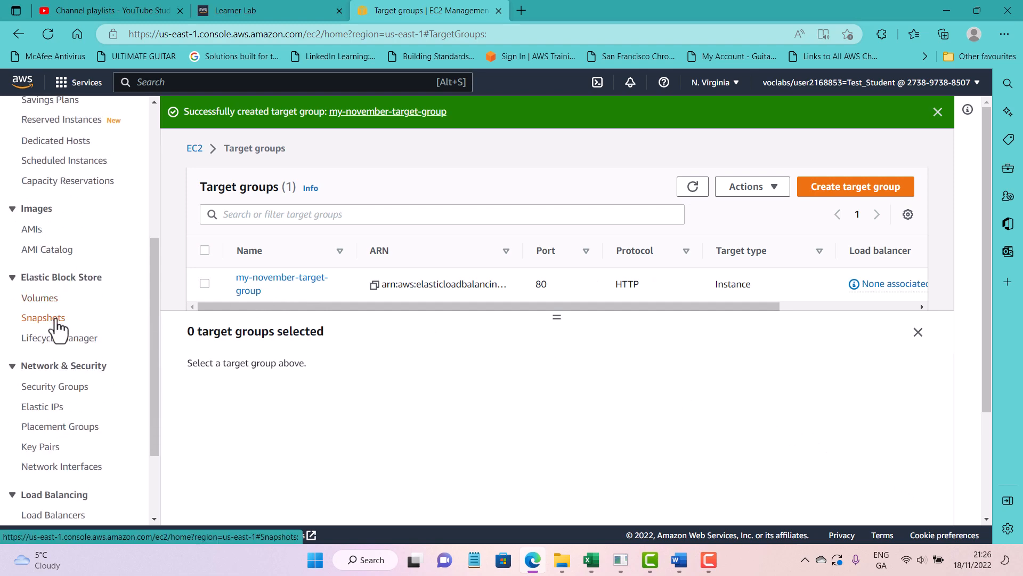
pyautogui.scroll(7, 57, 327)
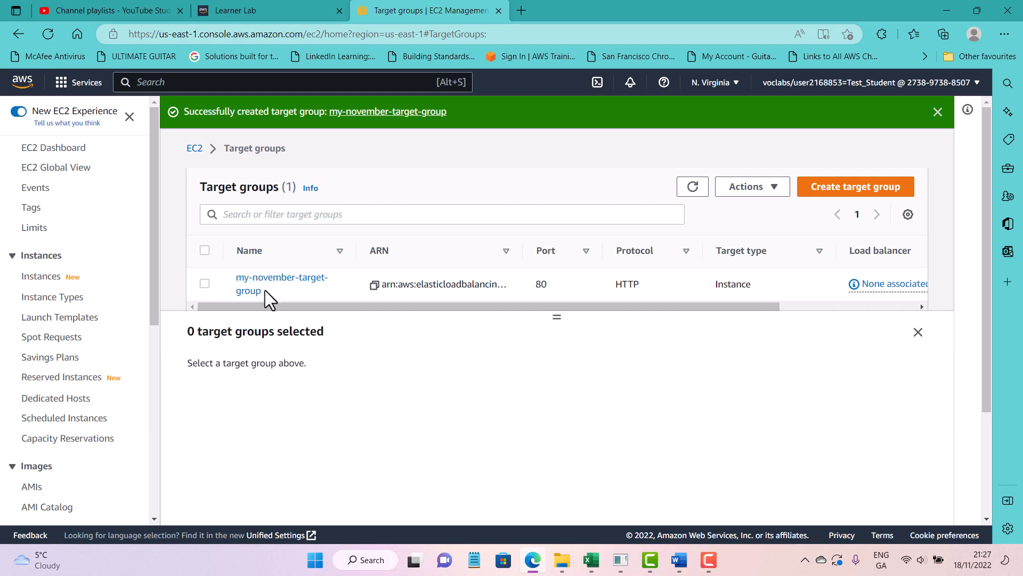
# Go to the EC2 load balancers page and start creating a new load balancer.
pyautogui.scroll(-2, 262, 294)
pyautogui.scroll(-4, 136, 296)
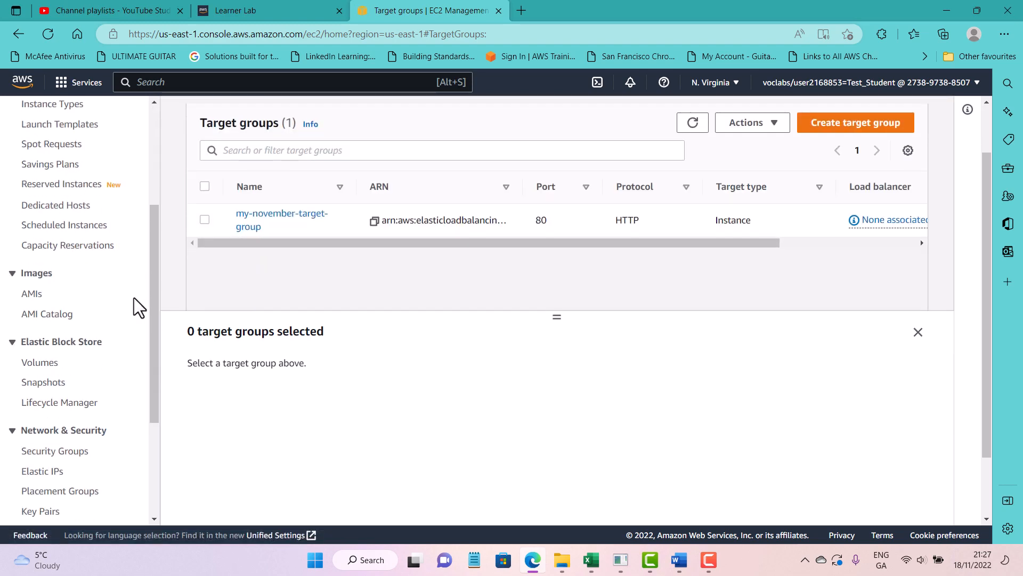
pyautogui.scroll(-3, 133, 298)
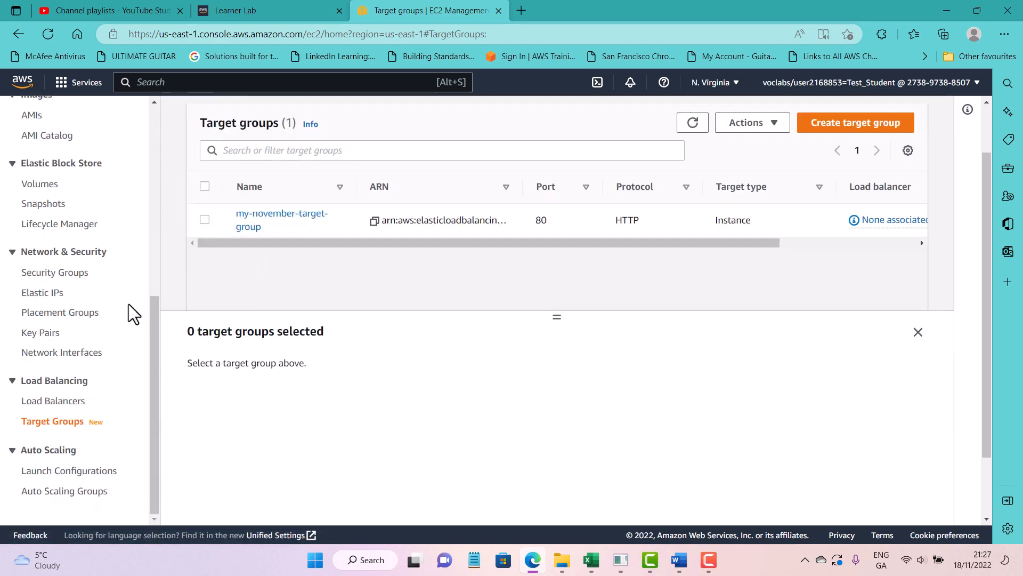
pyautogui.click(66, 405)
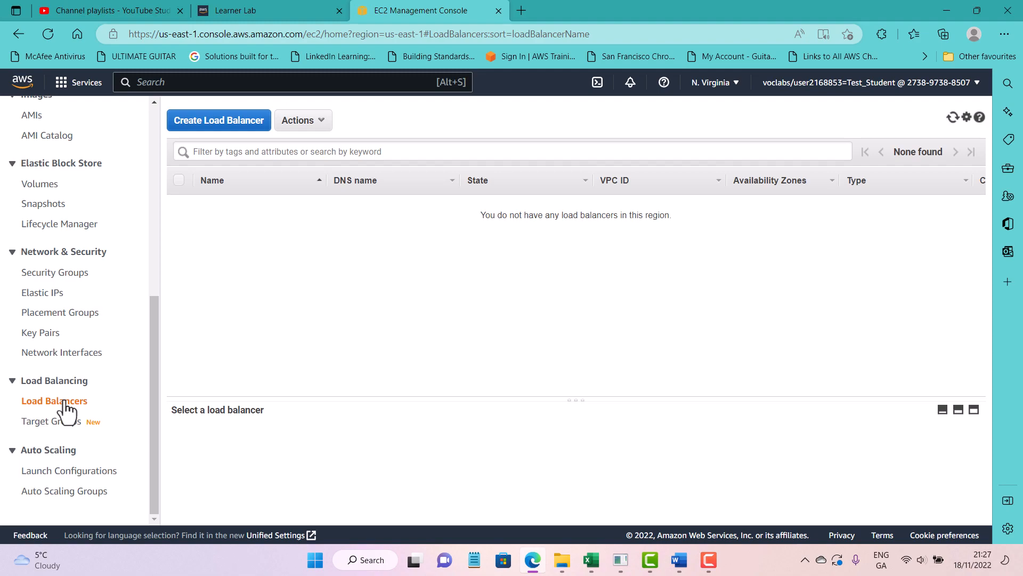
pyautogui.click(243, 122)
# Expand the previous-generation Classic Load Balancer section, read its description and retirement notice, and collapse it.
pyautogui.scroll(-8, 201, 319)
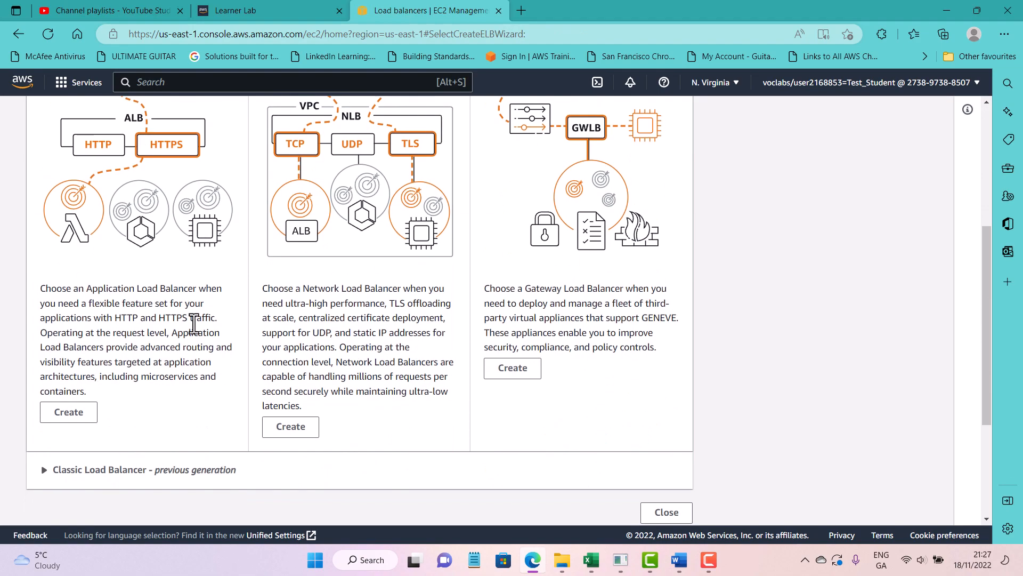
pyautogui.click(51, 280)
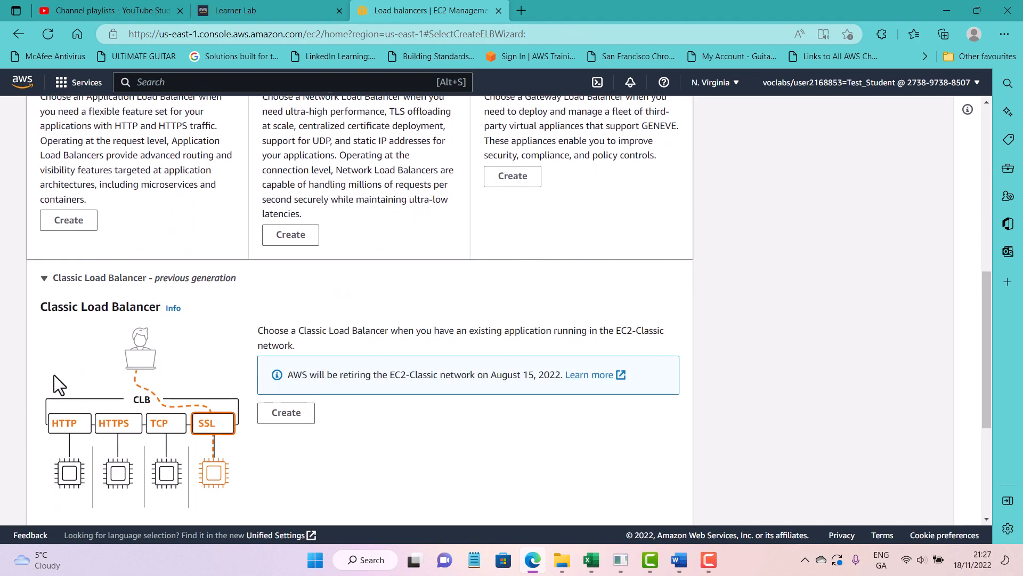
pyautogui.scroll(-2, 69, 376)
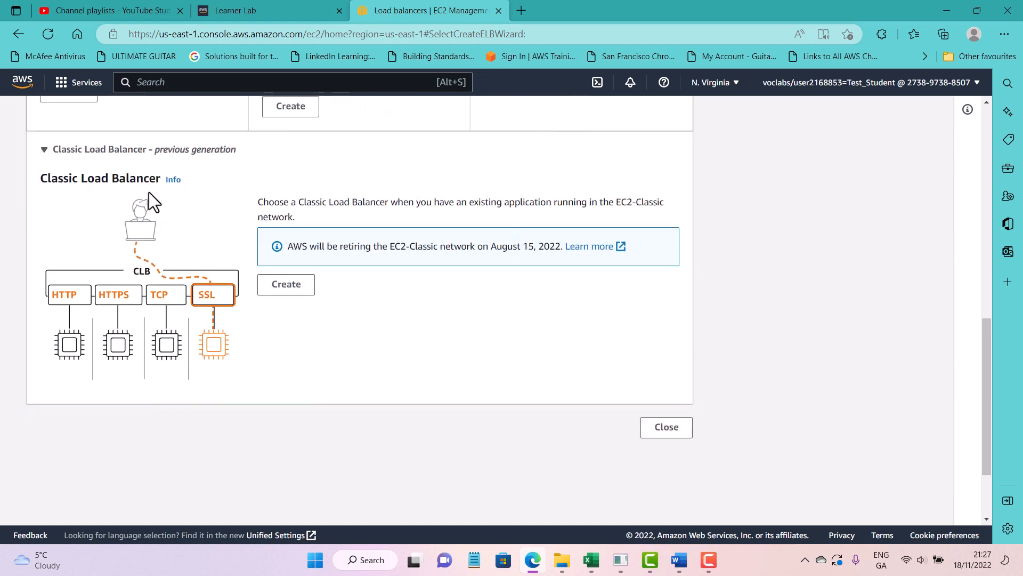
pyautogui.scroll(1, 169, 195)
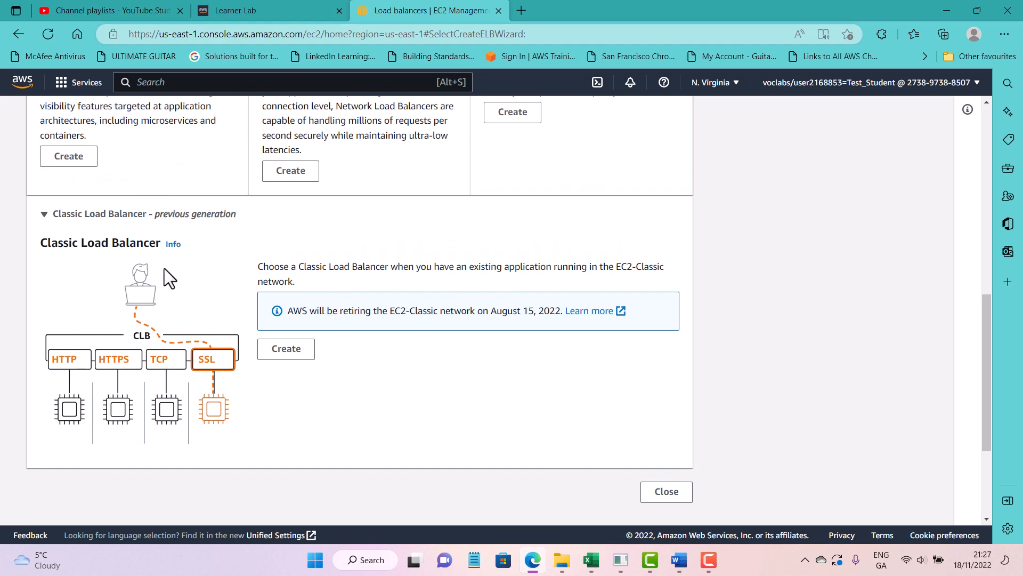
pyautogui.scroll(2, 181, 271)
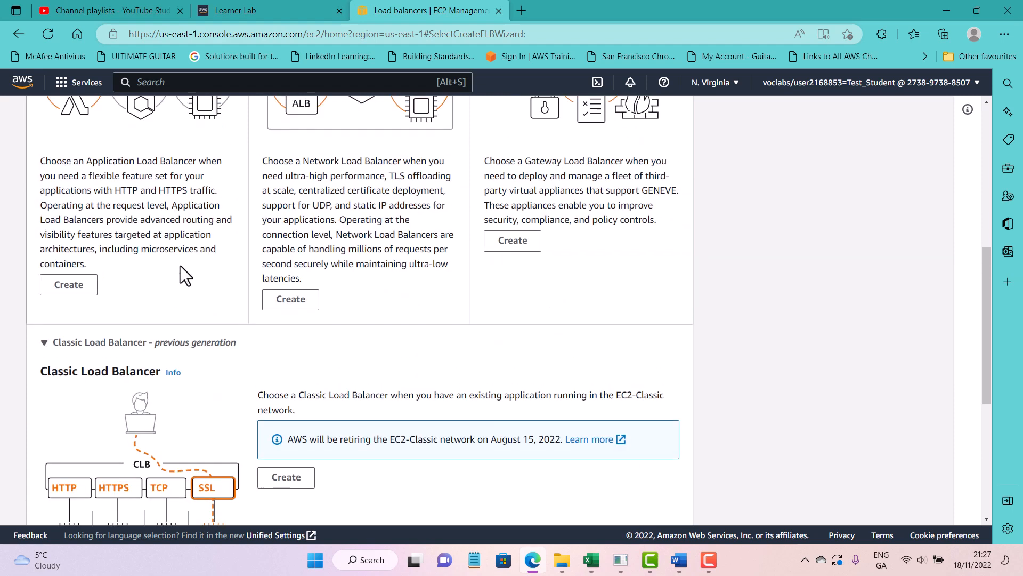
pyautogui.click(44, 344)
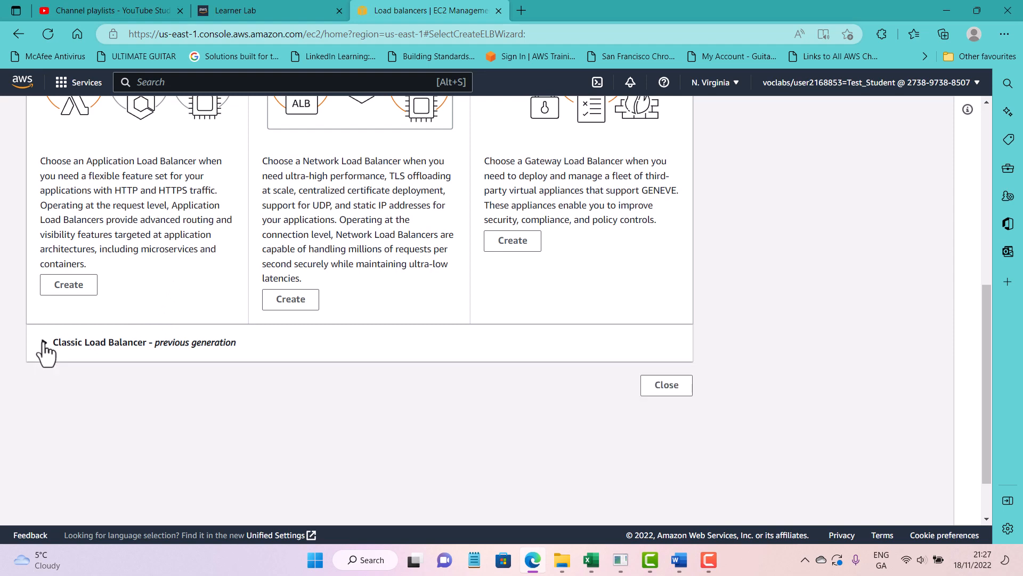
# Compare the Application, Network and Gateway load balancer types, and choose to create an Application Load Balancer.
pyautogui.scroll(2, 51, 349)
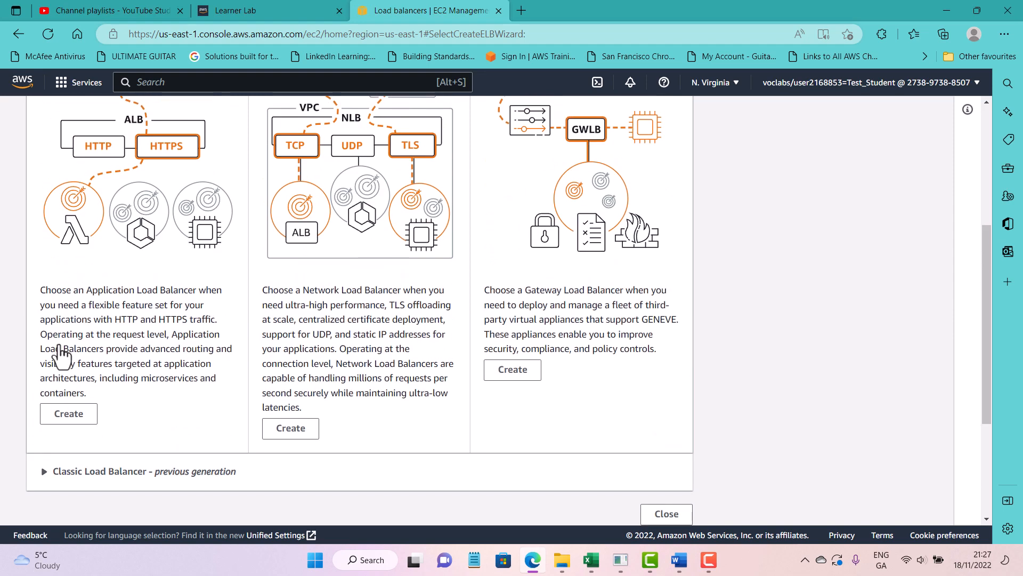
pyautogui.scroll(2, 613, 287)
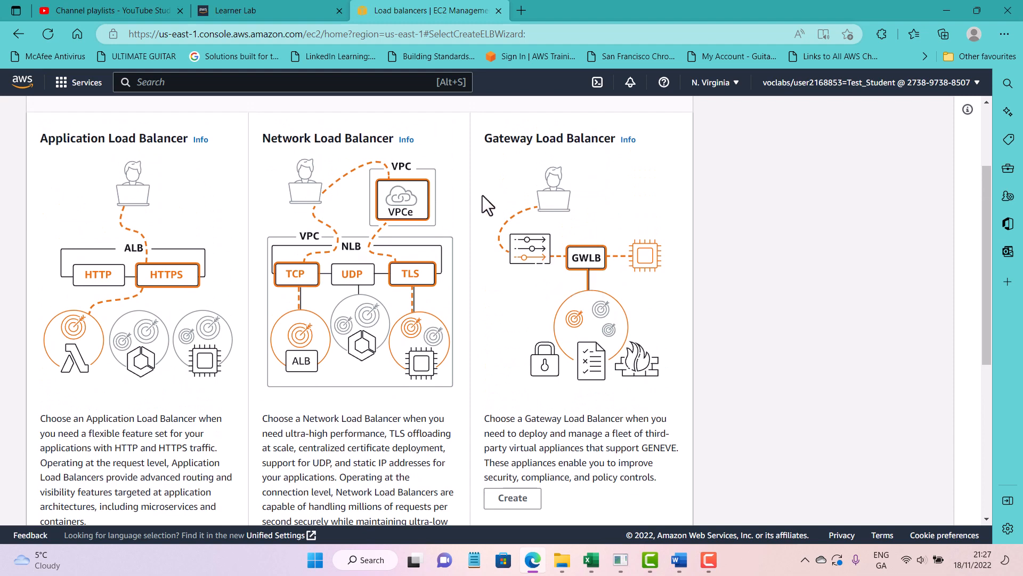
pyautogui.scroll(-2, 427, 165)
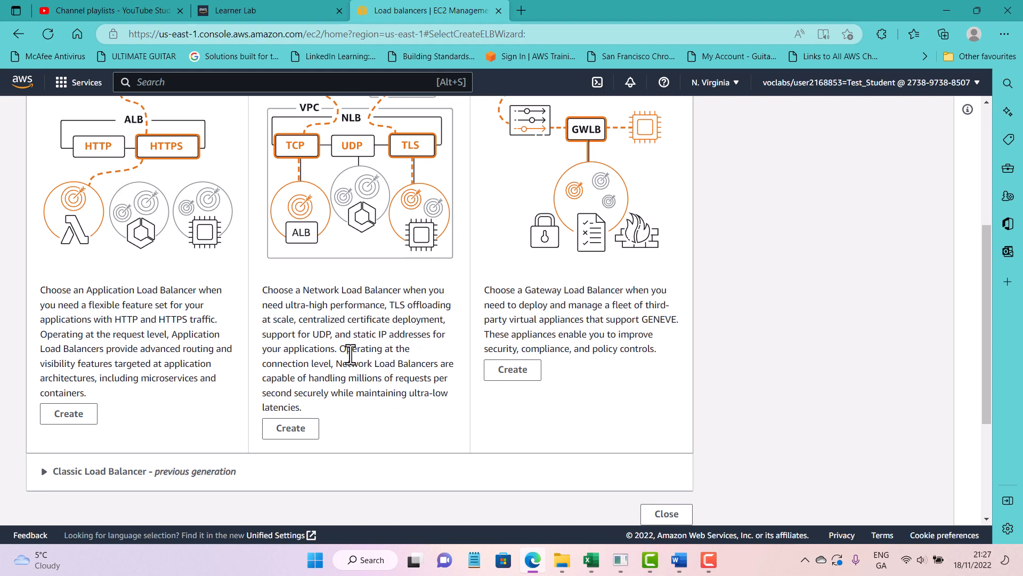
pyautogui.scroll(2, 350, 354)
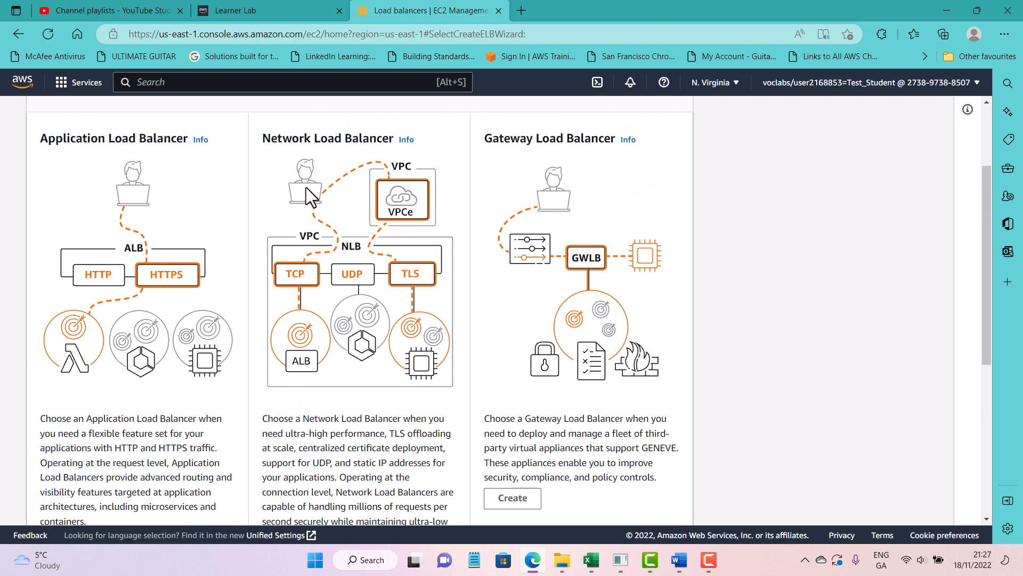
pyautogui.scroll(-1, 307, 187)
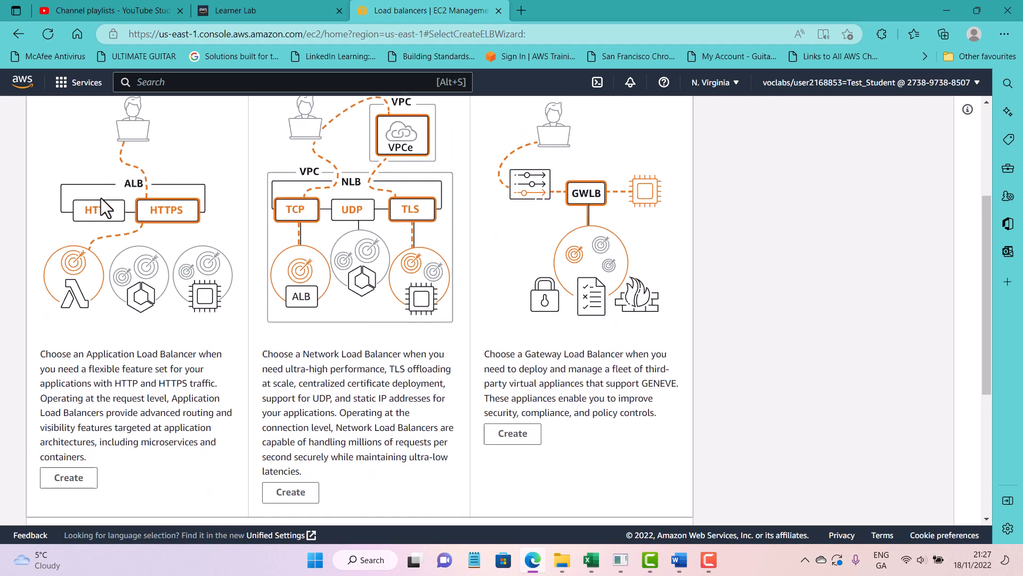
pyautogui.scroll(1, 138, 229)
pyautogui.scroll(-3, 53, 277)
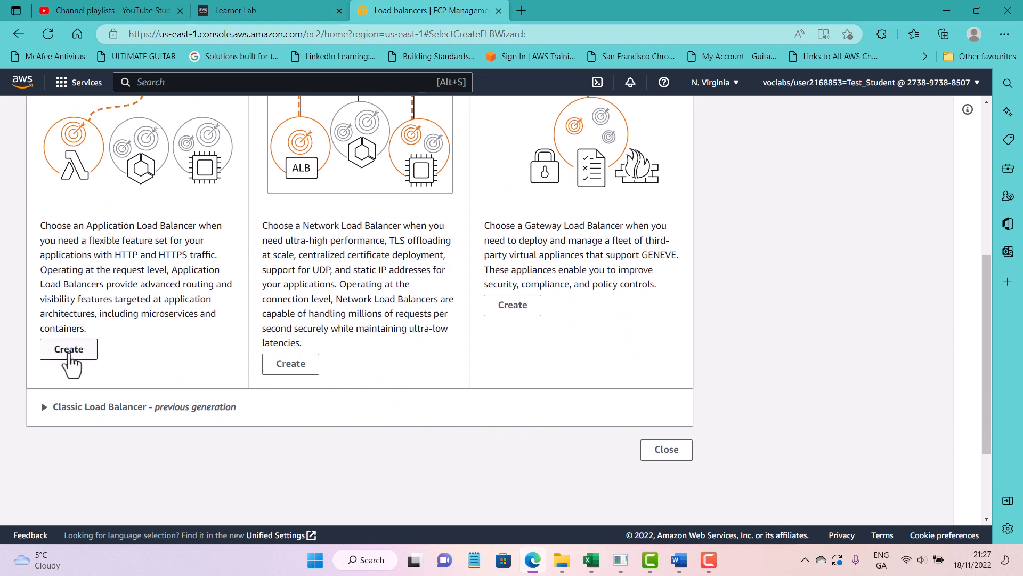
pyautogui.click(69, 354)
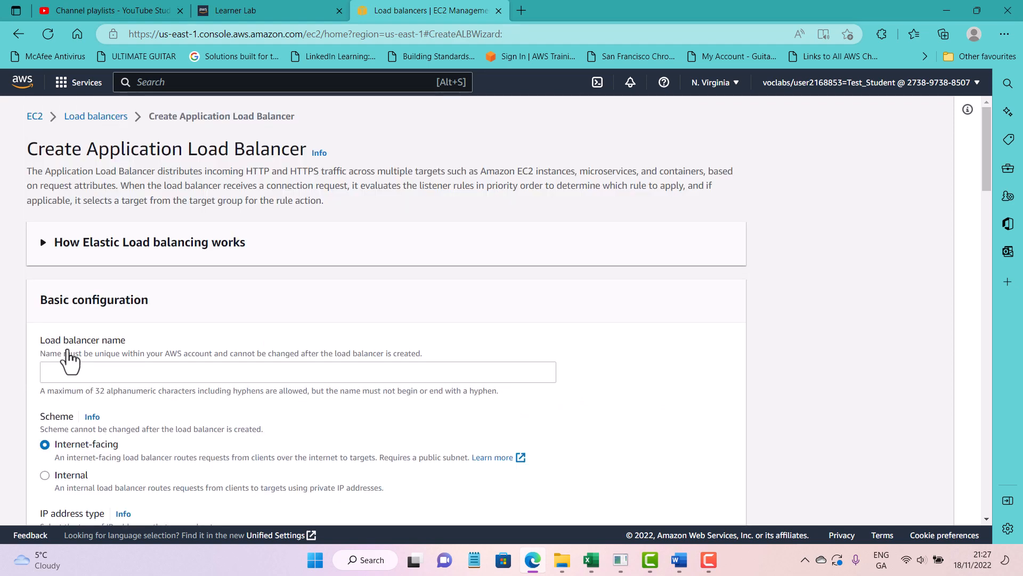
# Name the load balancer my-november-2022-load-balancer in the basic configuration.
pyautogui.scroll(-2, 131, 266)
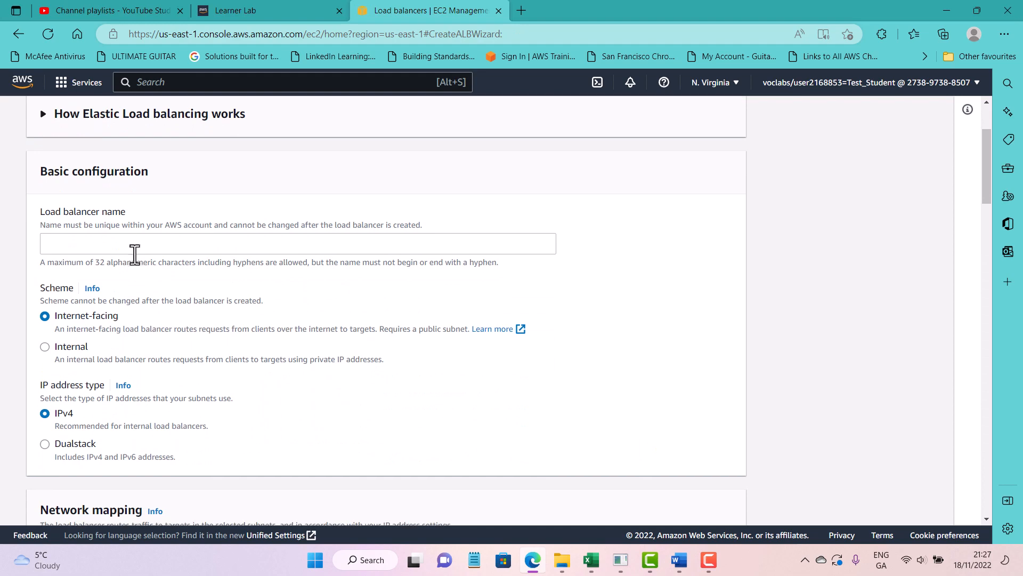
pyautogui.click(136, 245)
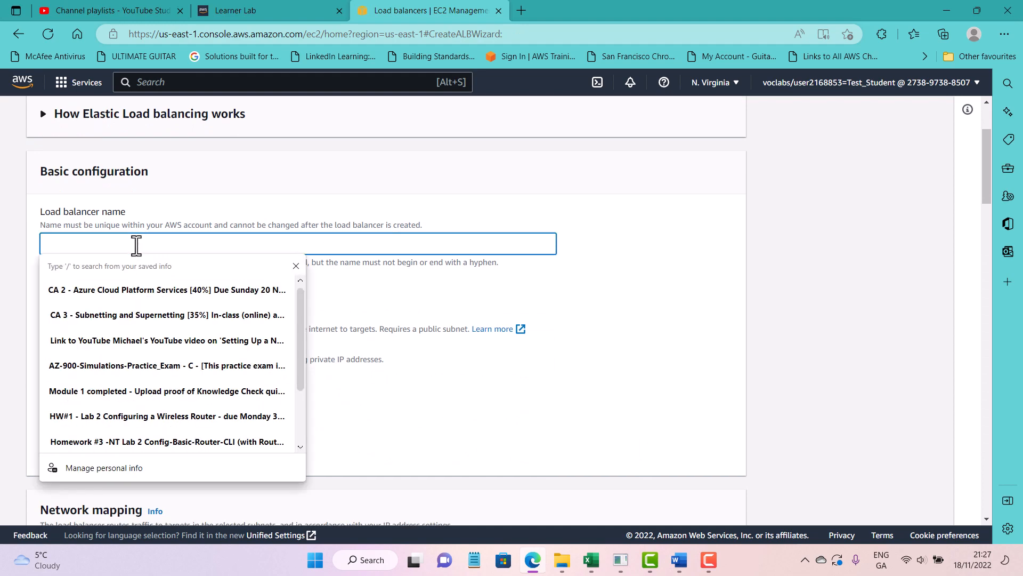
pyautogui.write('my-')
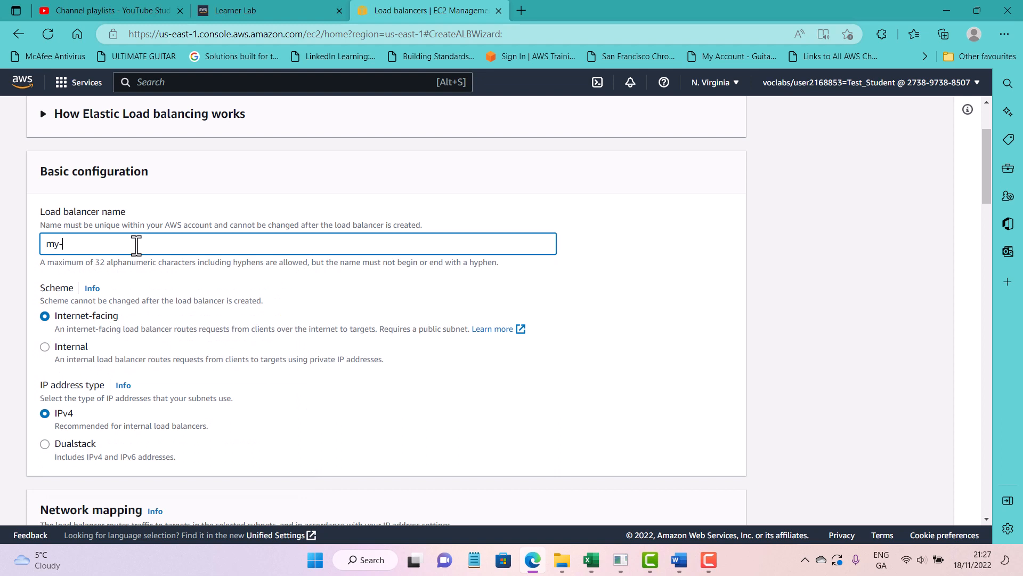
pyautogui.write('novem')
pyautogui.write('ber-2022-load-balancer')
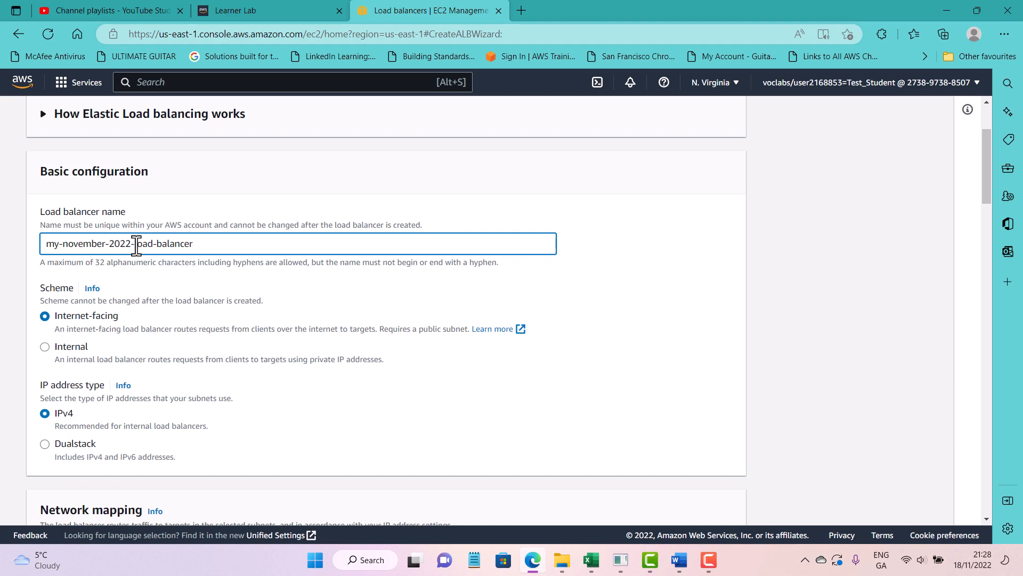
# Review the scheme, IP address type and network mapping settings, and check which VPCs are available for the load balancer.
pyautogui.scroll(-3, 71, 290)
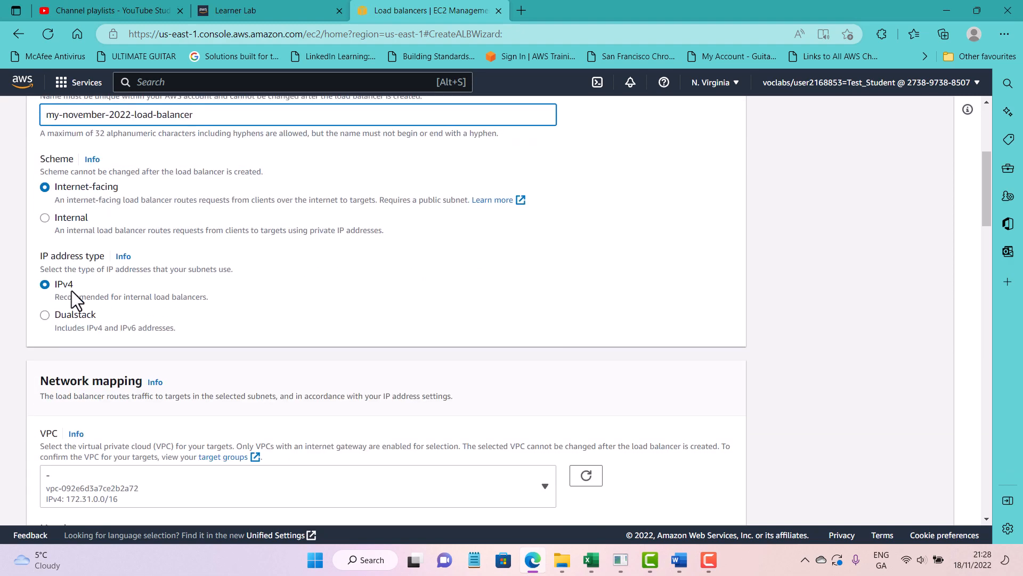
pyautogui.scroll(-3, 72, 290)
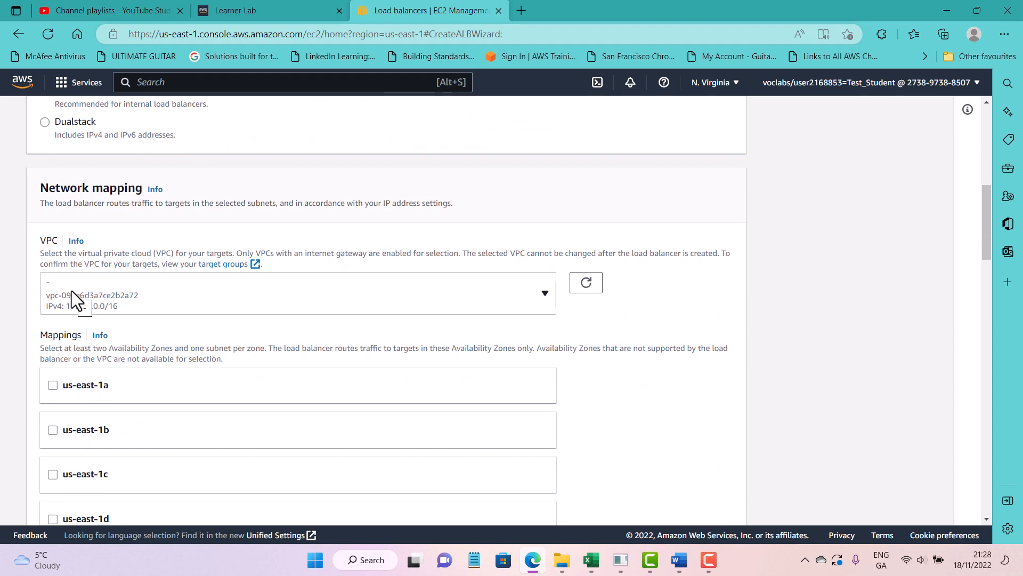
pyautogui.scroll(-2, 72, 290)
pyautogui.scroll(5, 69, 244)
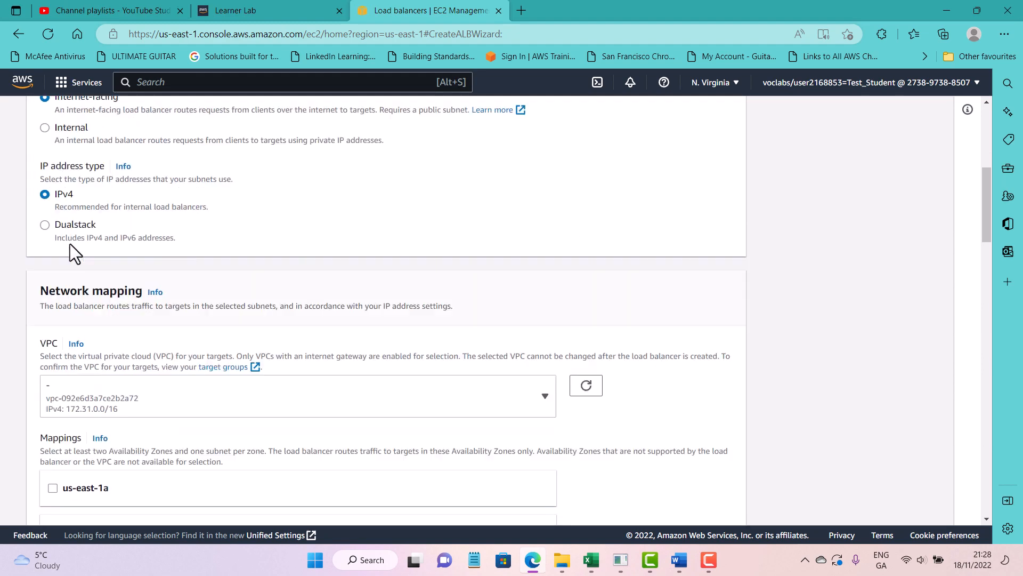
pyautogui.scroll(-3, 70, 245)
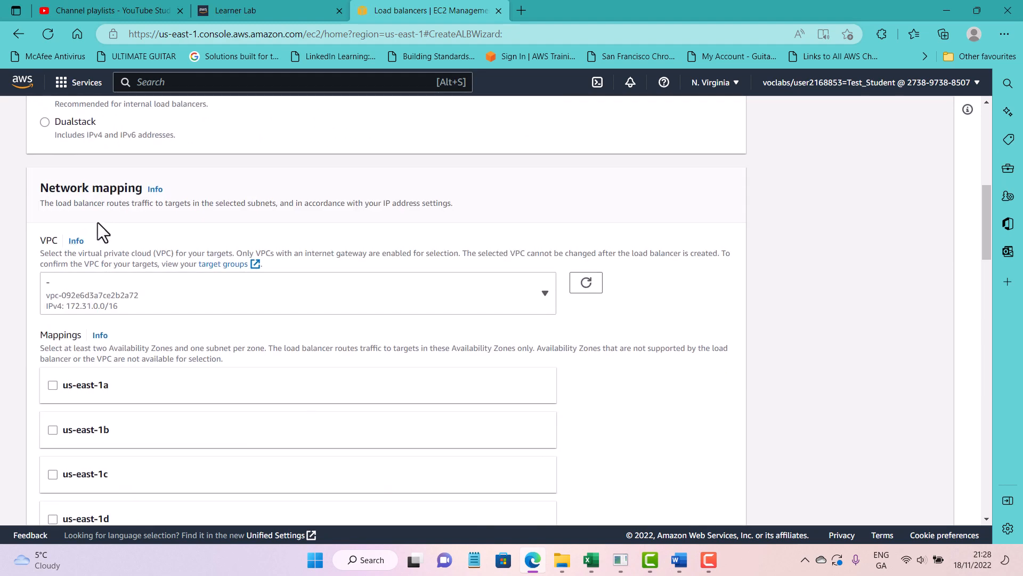
pyautogui.scroll(-2, 98, 222)
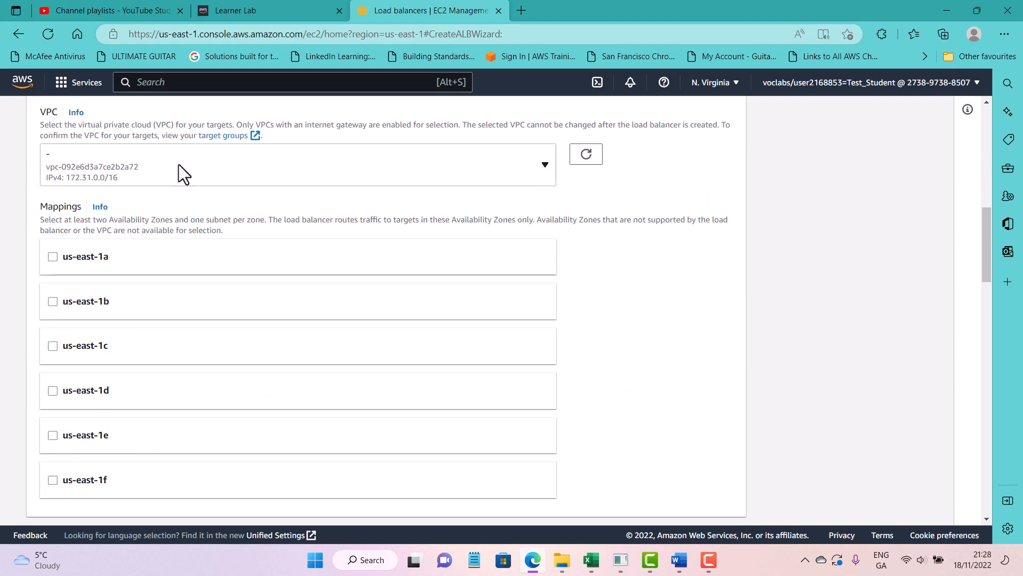
pyautogui.click(545, 165)
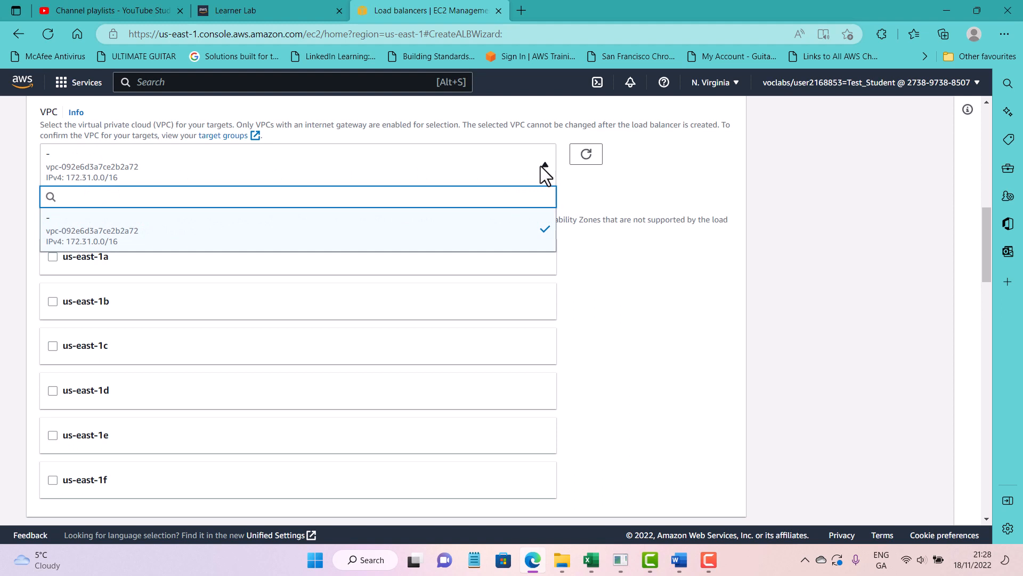
pyautogui.click(540, 166)
pyautogui.scroll(1, 225, 163)
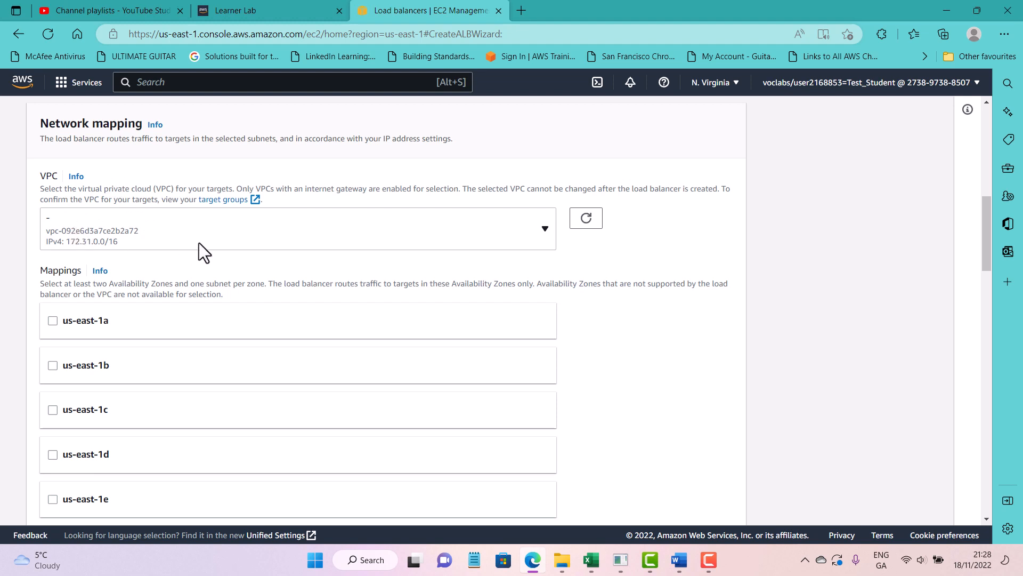
pyautogui.click(546, 232)
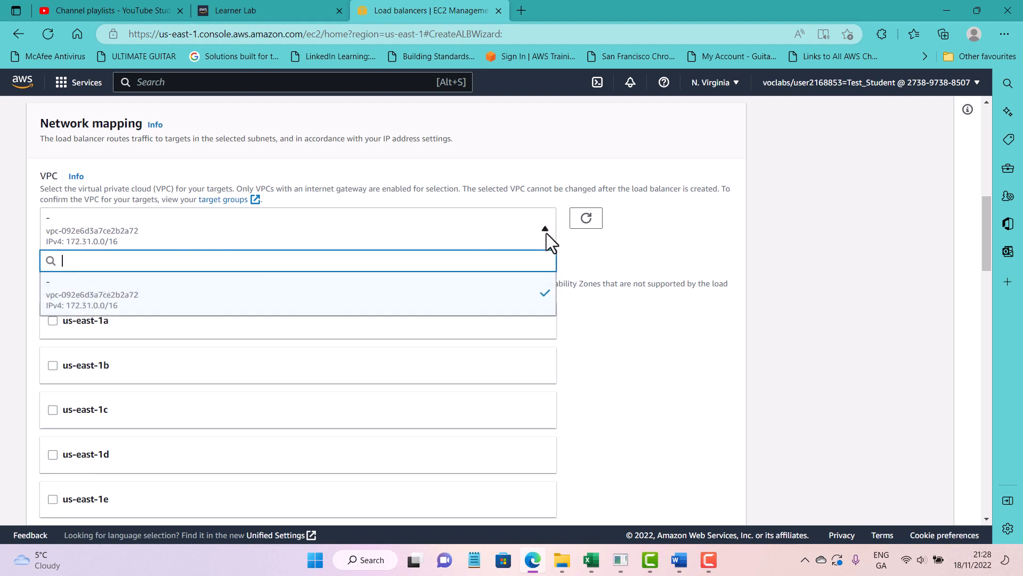
pyautogui.click(545, 232)
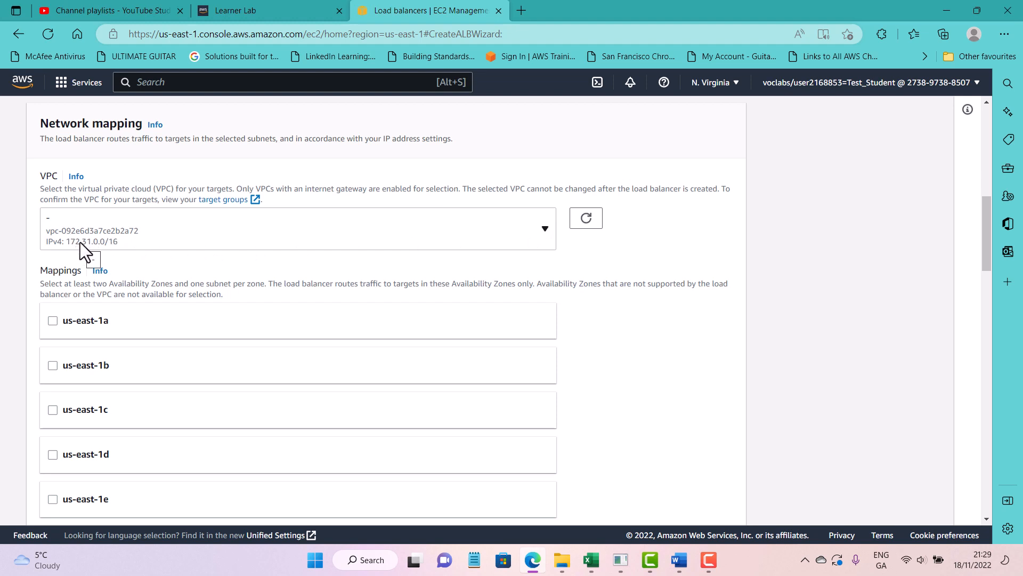
# Enable the us-east-1a, us-east-1b and us-east-1c Availability Zones in the load balancer's network mappings.
pyautogui.scroll(-1, 79, 242)
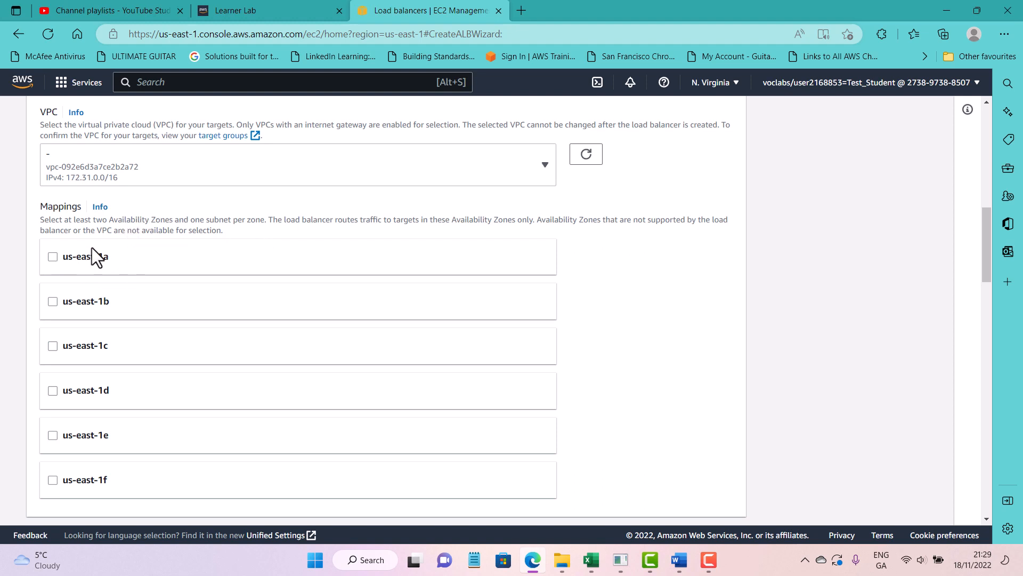
pyautogui.click(56, 255)
pyautogui.scroll(-1, 58, 257)
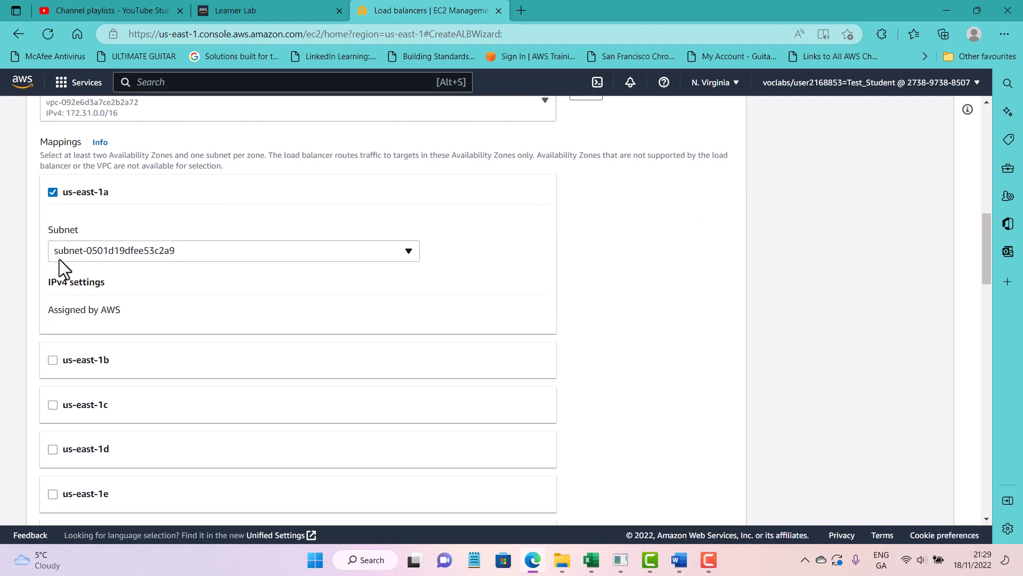
pyautogui.click(53, 360)
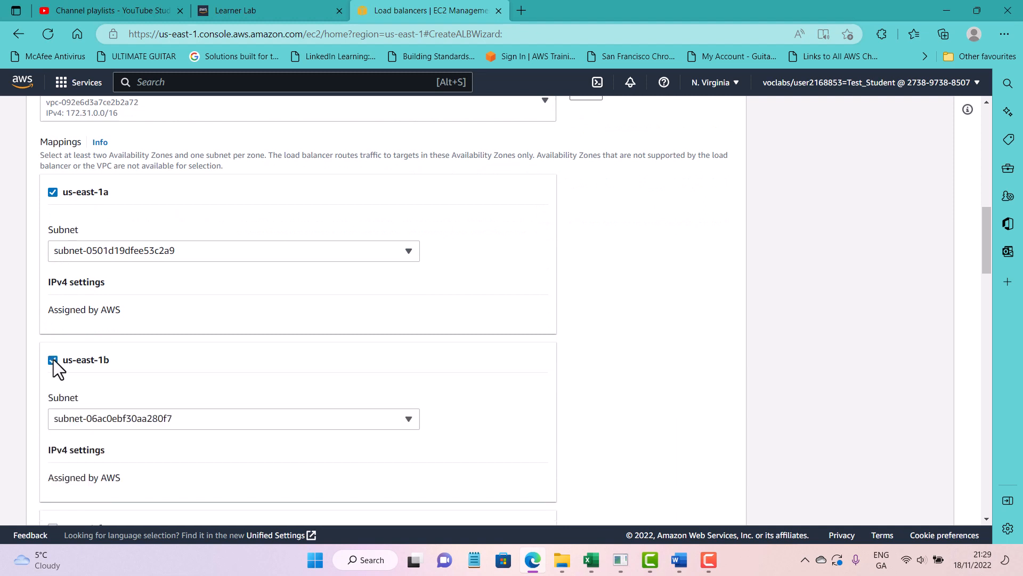
pyautogui.scroll(-2, 56, 359)
pyautogui.scroll(-2, 506, 188)
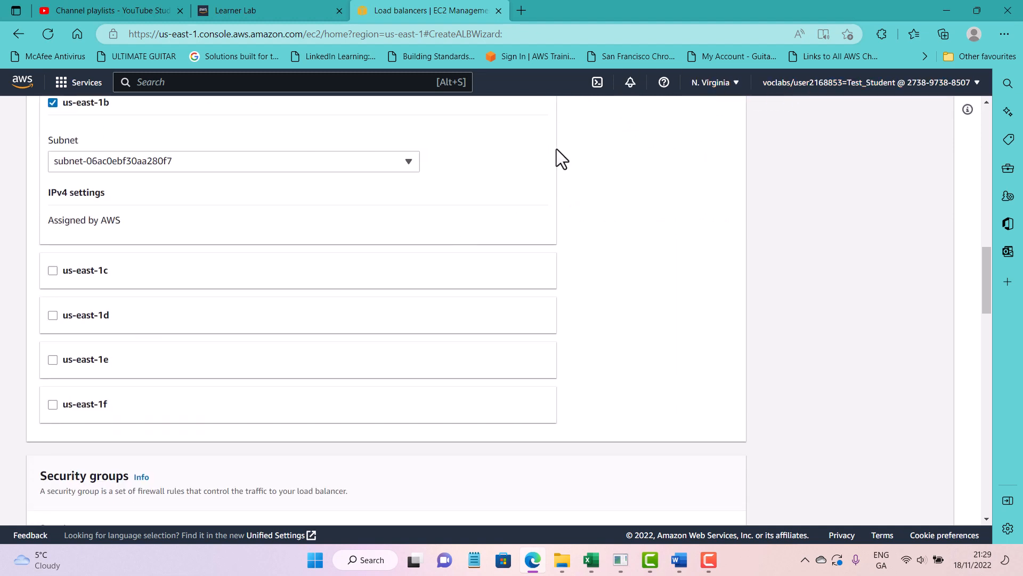
pyautogui.click(53, 270)
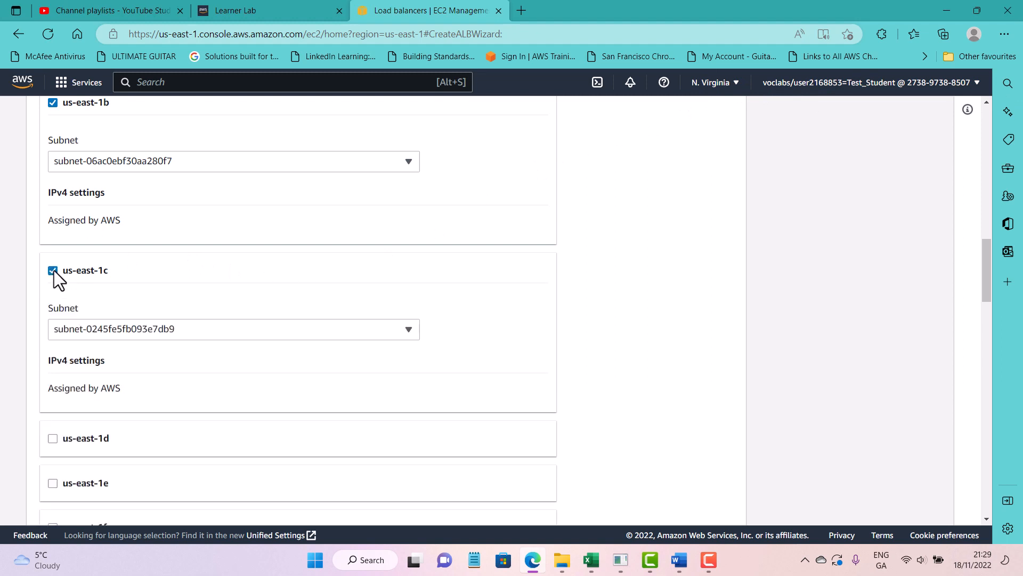
# Add the us-east-1d, us-east-1e and us-east-1f Availability Zones to the load balancer's network mappings.
pyautogui.scroll(3, 80, 258)
pyautogui.scroll(2, 113, 189)
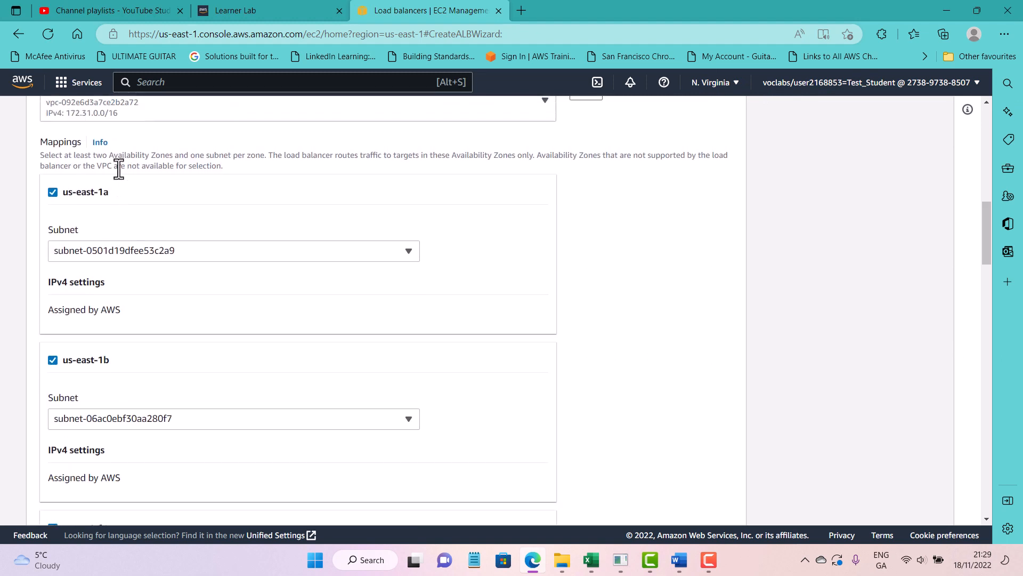
pyautogui.scroll(-6, 73, 421)
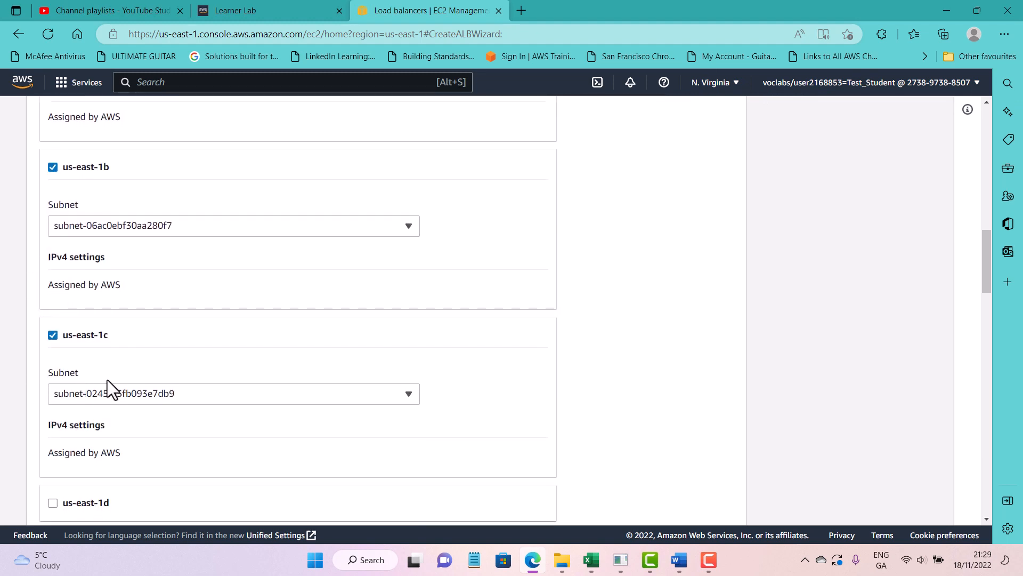
pyautogui.click(52, 373)
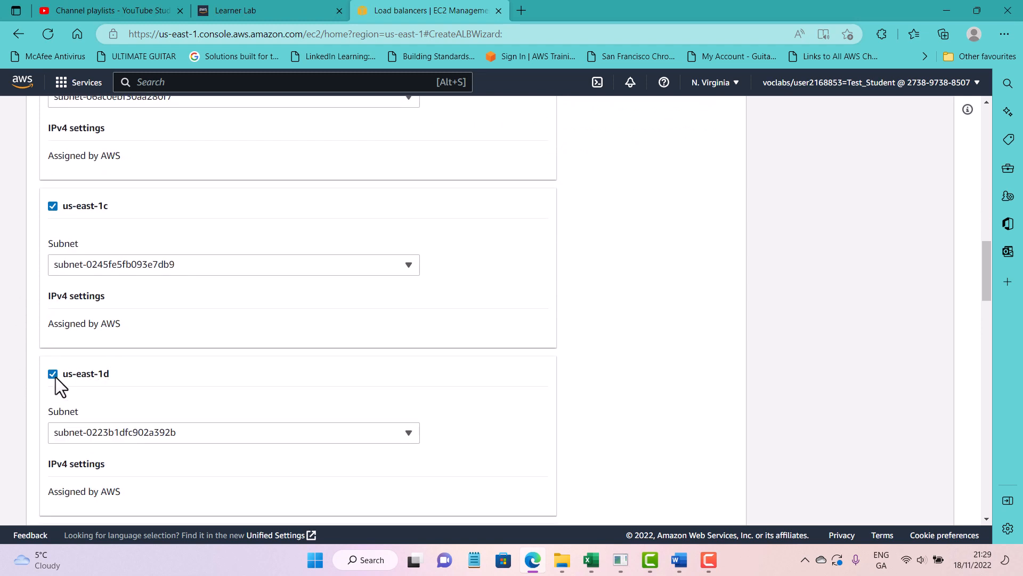
pyautogui.scroll(-2, 56, 378)
pyautogui.click(49, 414)
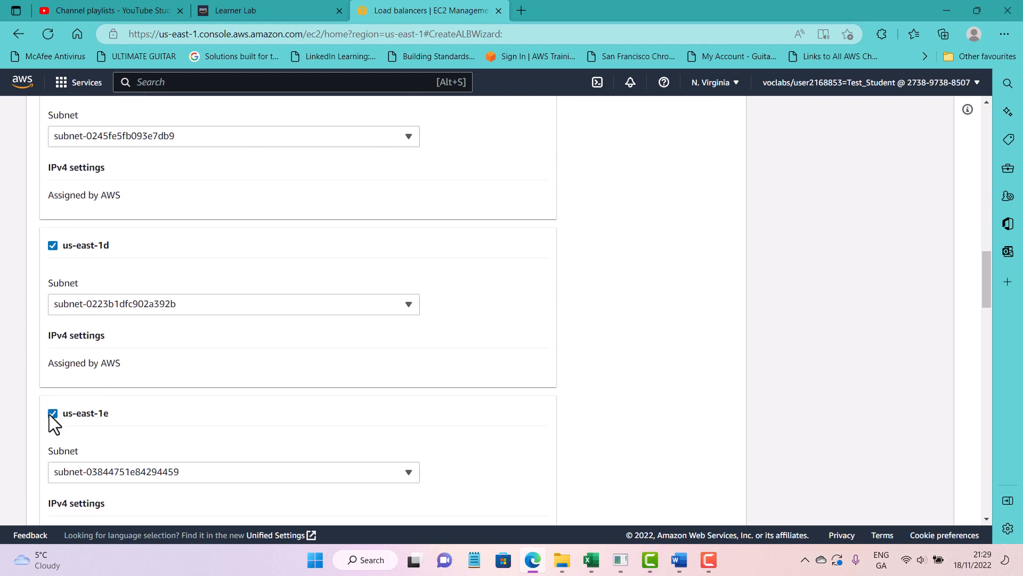
pyautogui.scroll(-3, 50, 411)
pyautogui.click(53, 388)
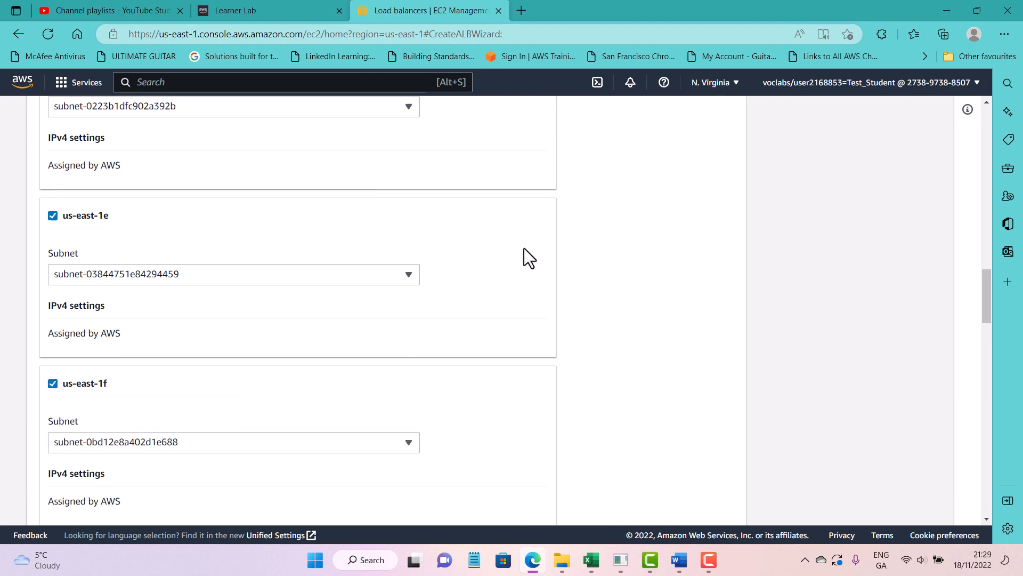
# Review the selected VPC and the subnets mapped to each Availability Zone.
pyautogui.scroll(-3, 171, 421)
pyautogui.scroll(10, 153, 342)
pyautogui.scroll(4, 133, 165)
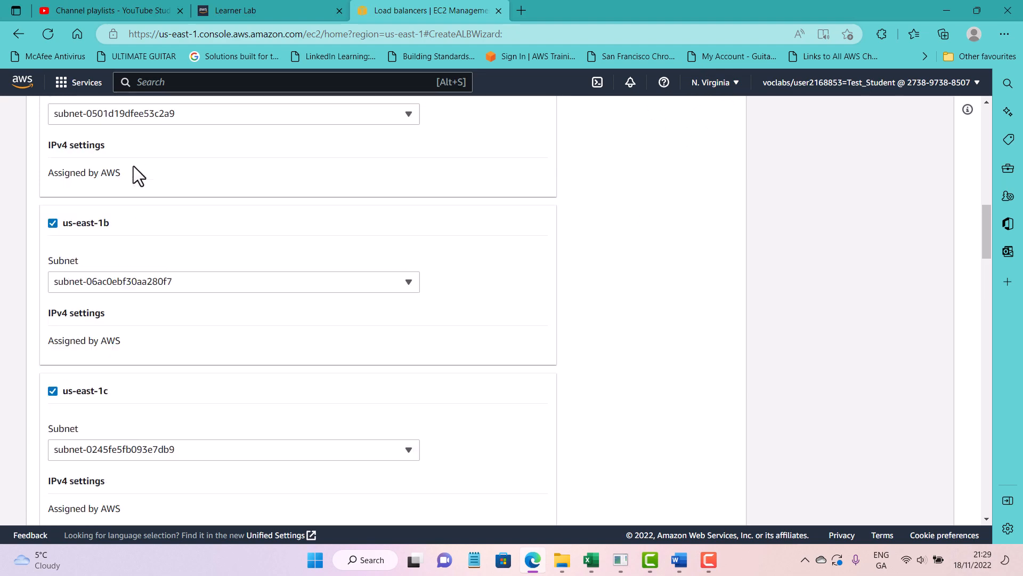
pyautogui.scroll(-6, 133, 165)
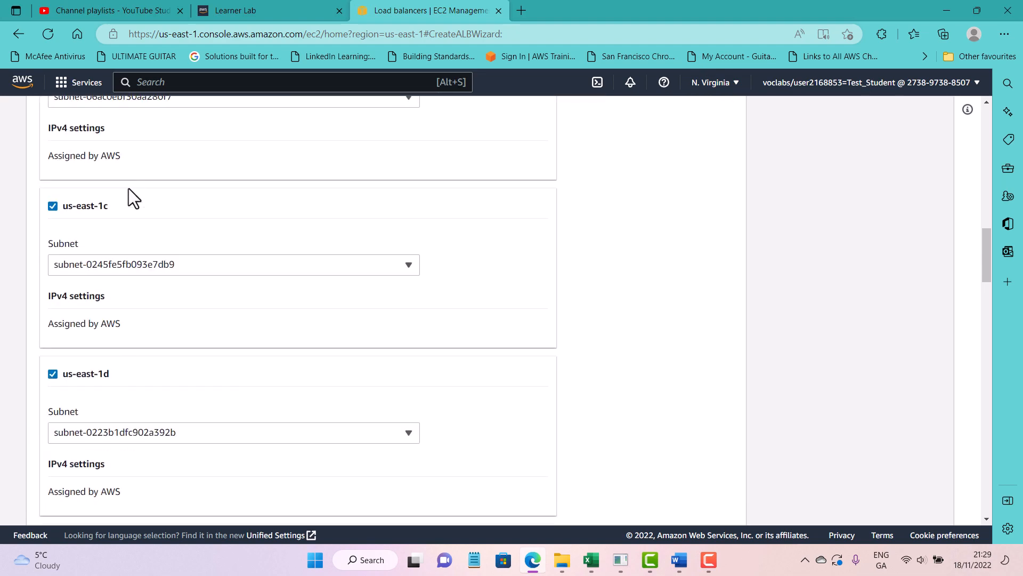
pyautogui.scroll(8, 133, 195)
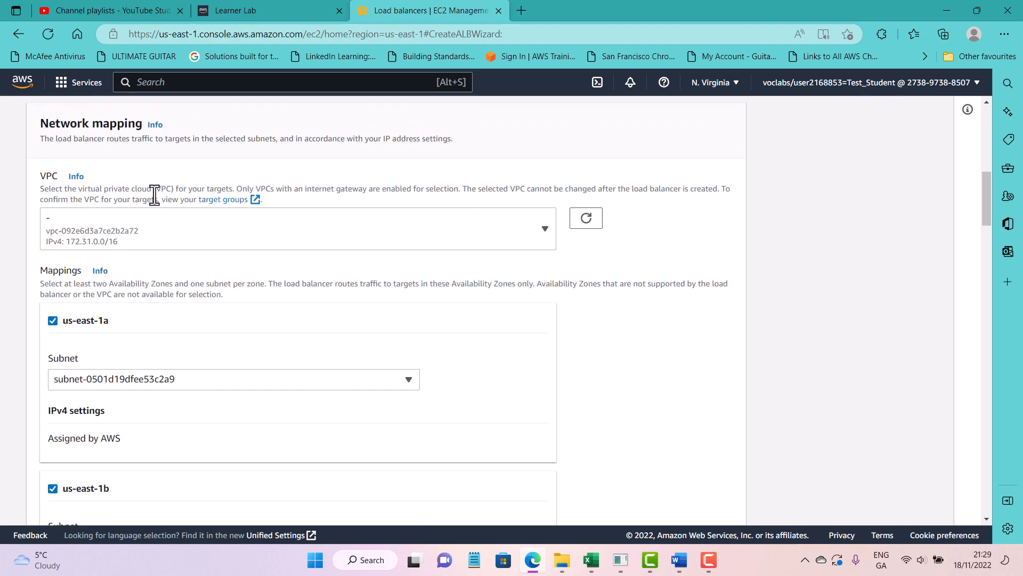
pyautogui.scroll(-3, 192, 197)
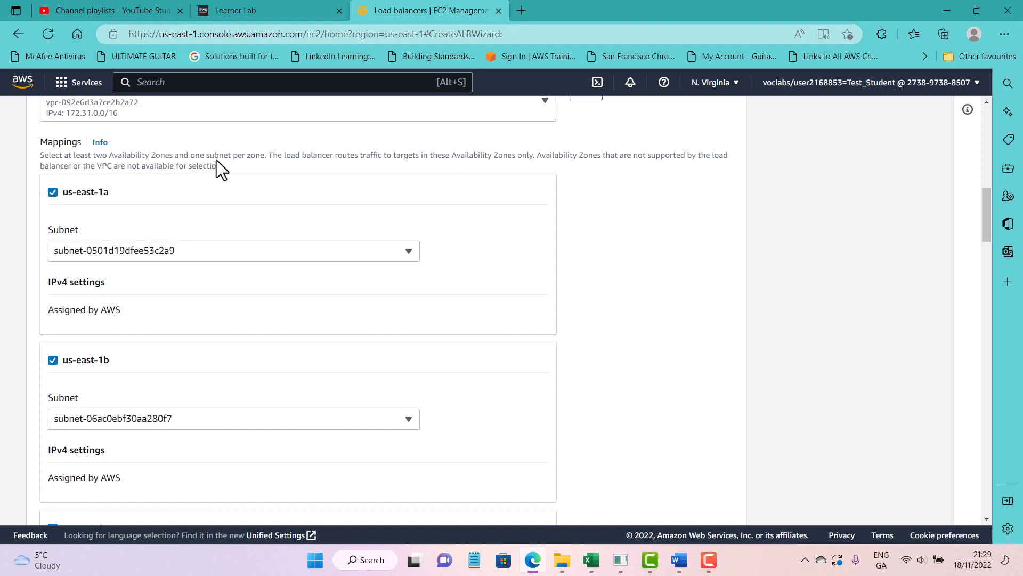
# Check which existing security groups can be assigned to the load balancer, and start creating a new security group.
pyautogui.scroll(-1, 171, 165)
pyautogui.scroll(-15, 124, 216)
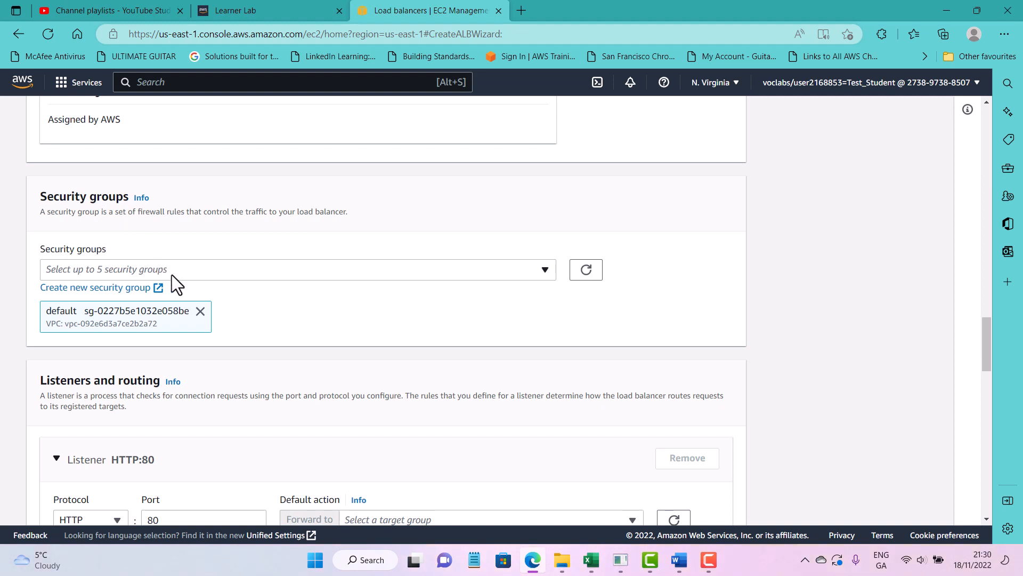
pyautogui.click(331, 276)
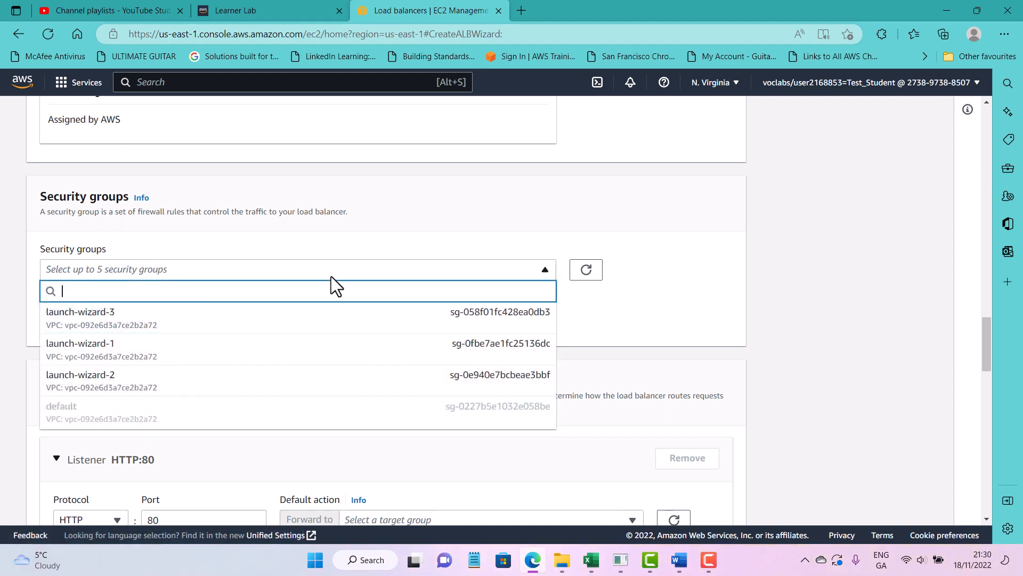
pyautogui.click(324, 267)
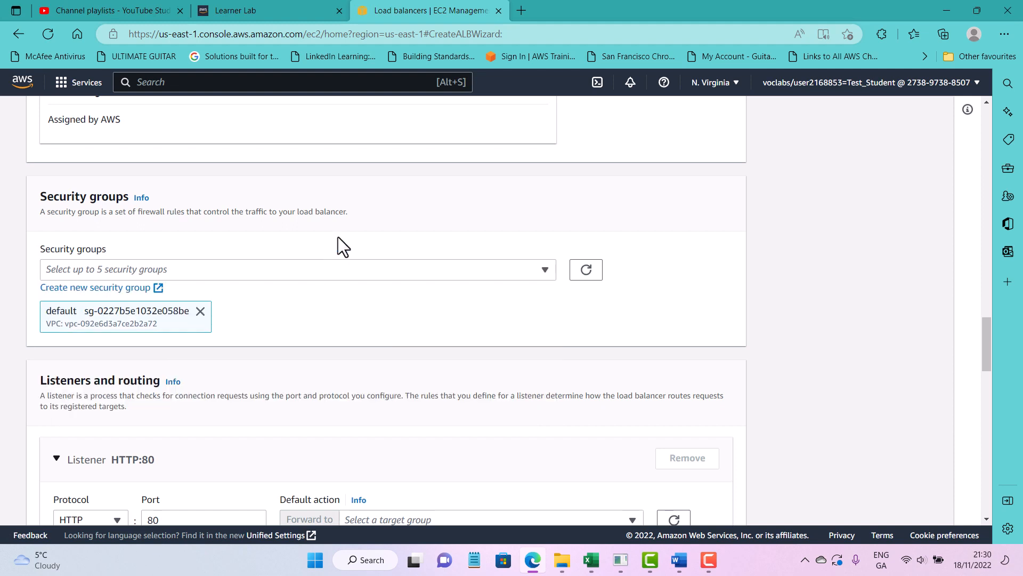
pyautogui.click(100, 288)
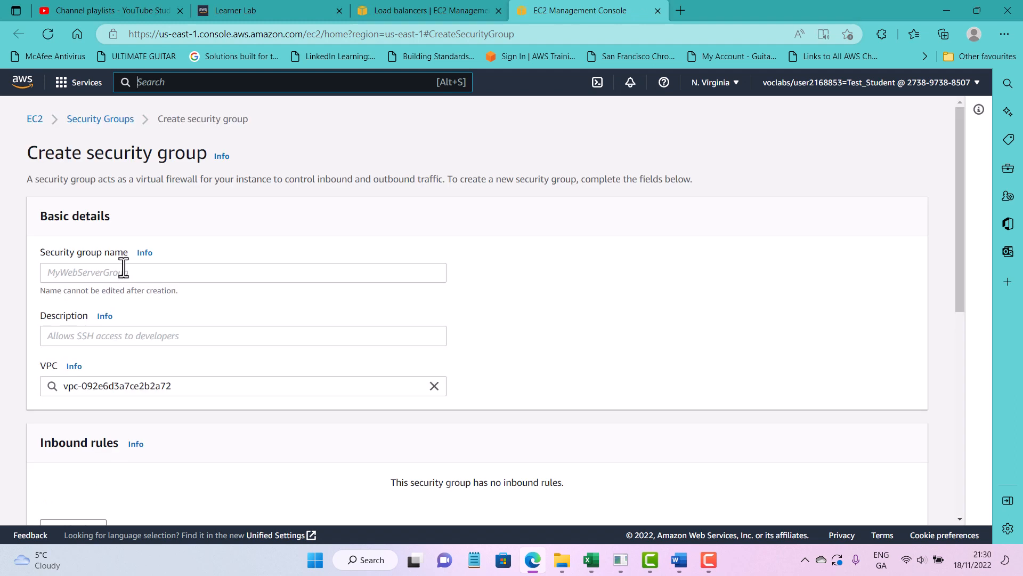
# Name the new security group load-blancer-security-group.
pyautogui.click(123, 268)
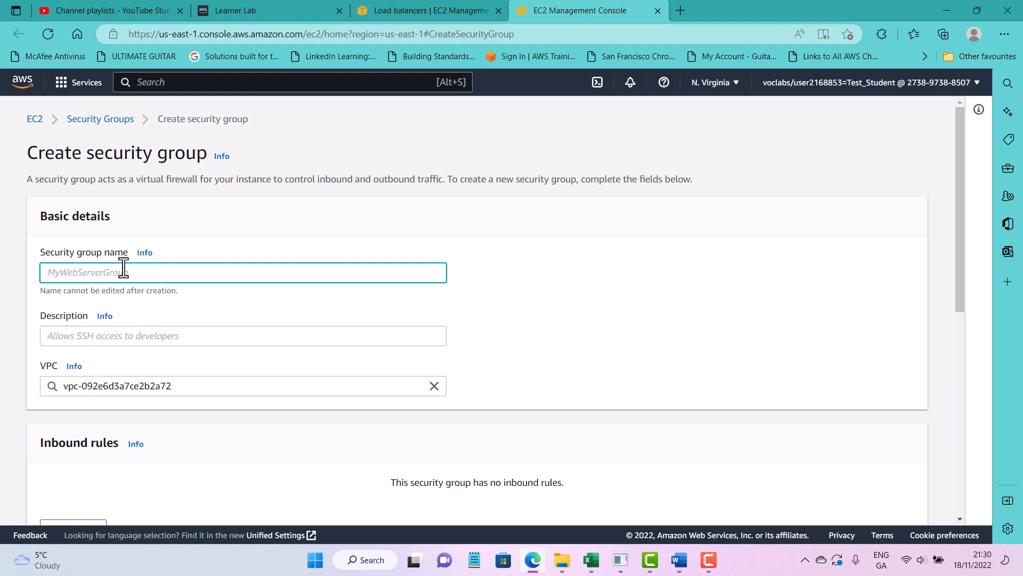
pyautogui.write('load-blancer-security-group')
pyautogui.click(104, 341)
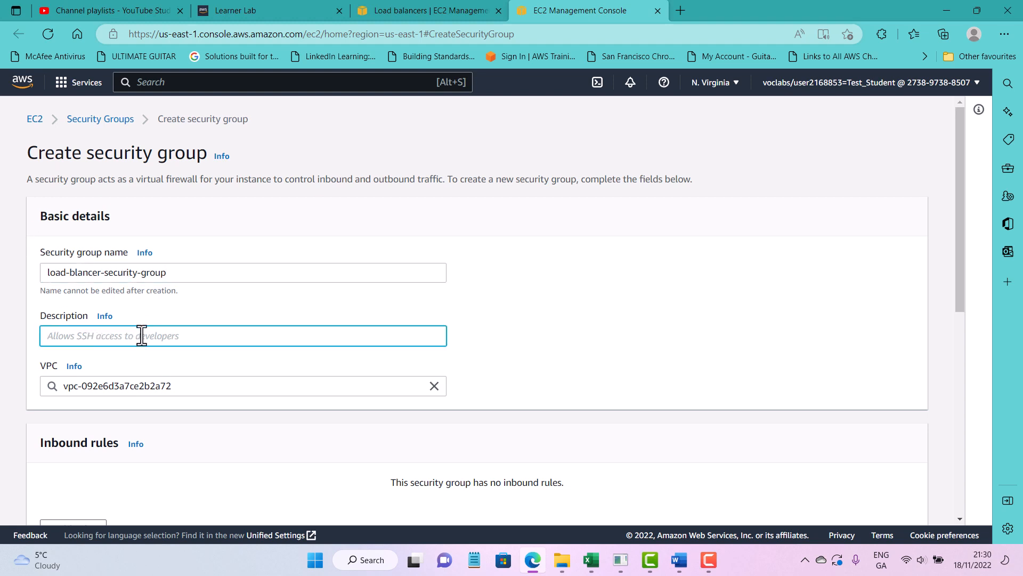
# Add an inbound rule of type HTTP with source 0.0.0.0/0 to the security group.
pyautogui.scroll(-1, 123, 333)
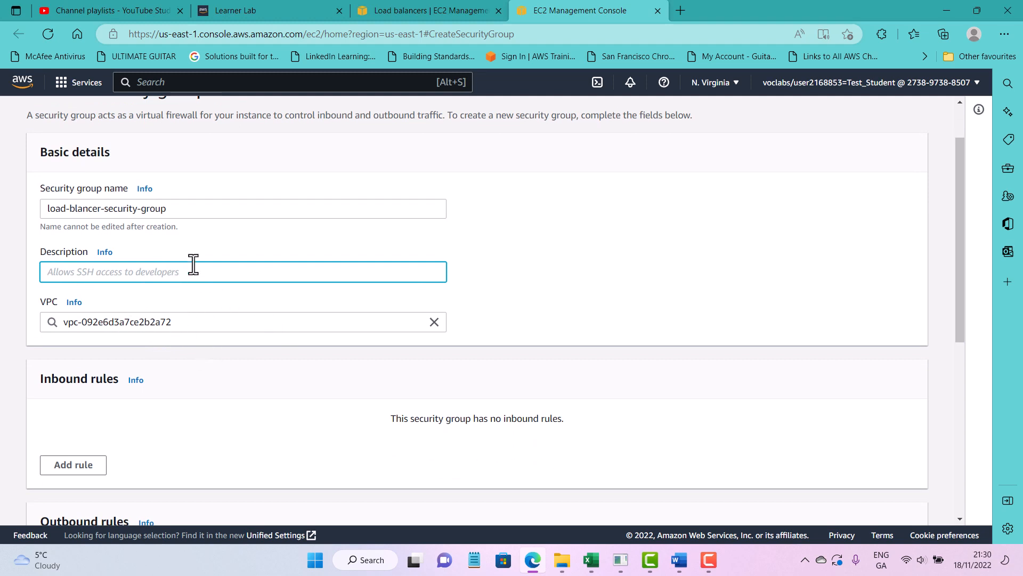
pyautogui.scroll(-2, 130, 313)
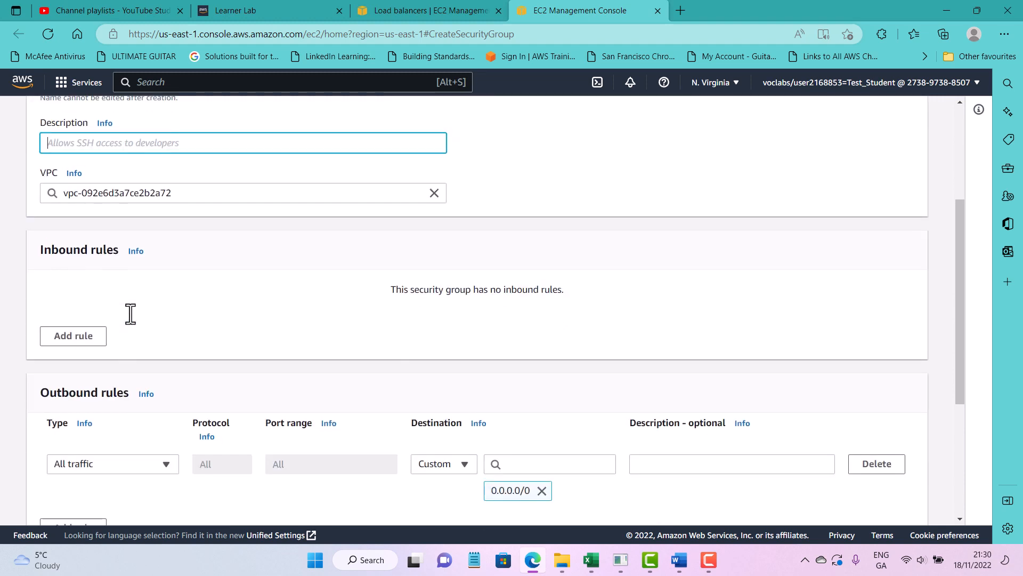
pyautogui.scroll(-2, 130, 313)
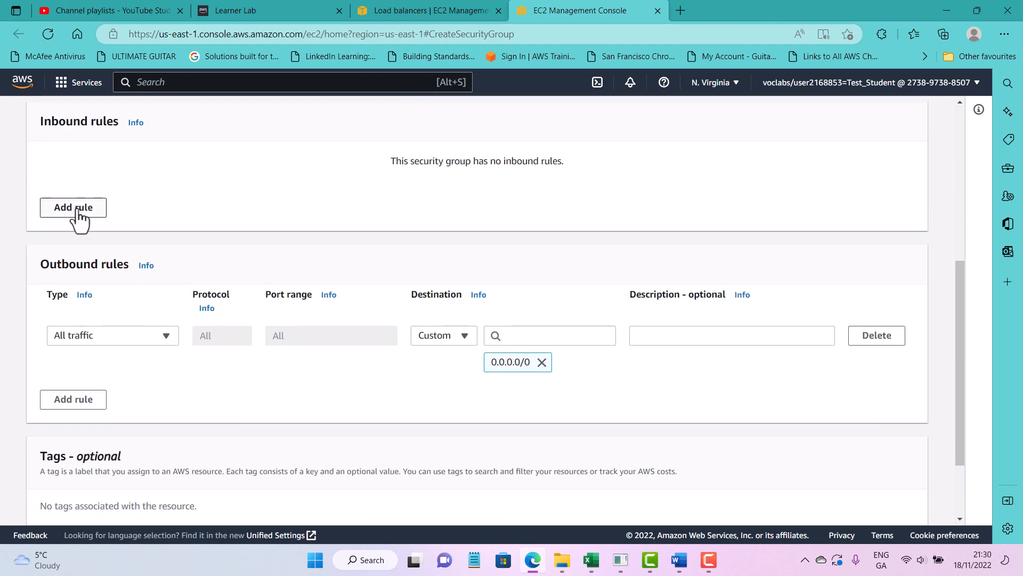
pyautogui.click(78, 210)
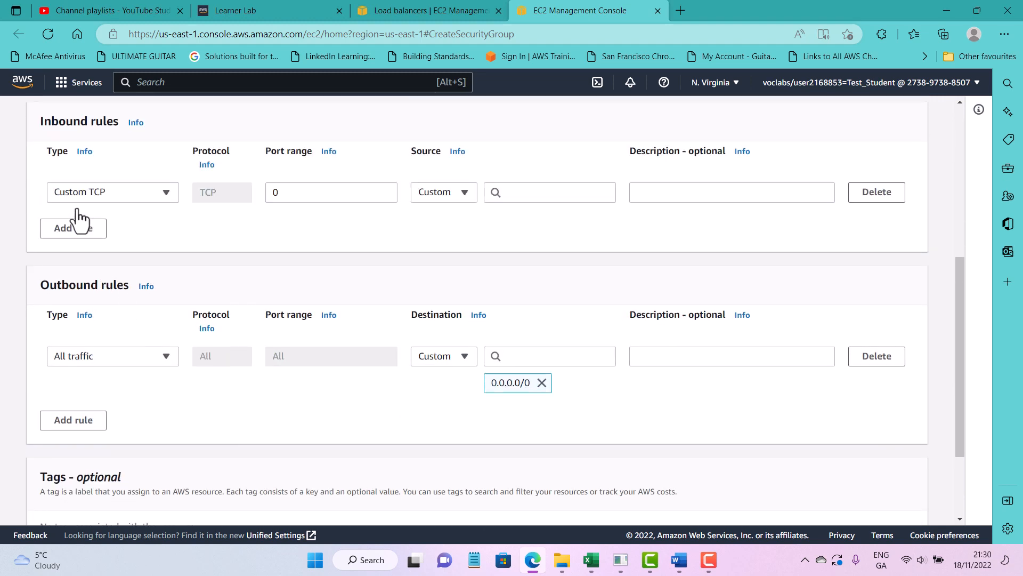
pyautogui.click(171, 191)
pyautogui.scroll(-3, 145, 296)
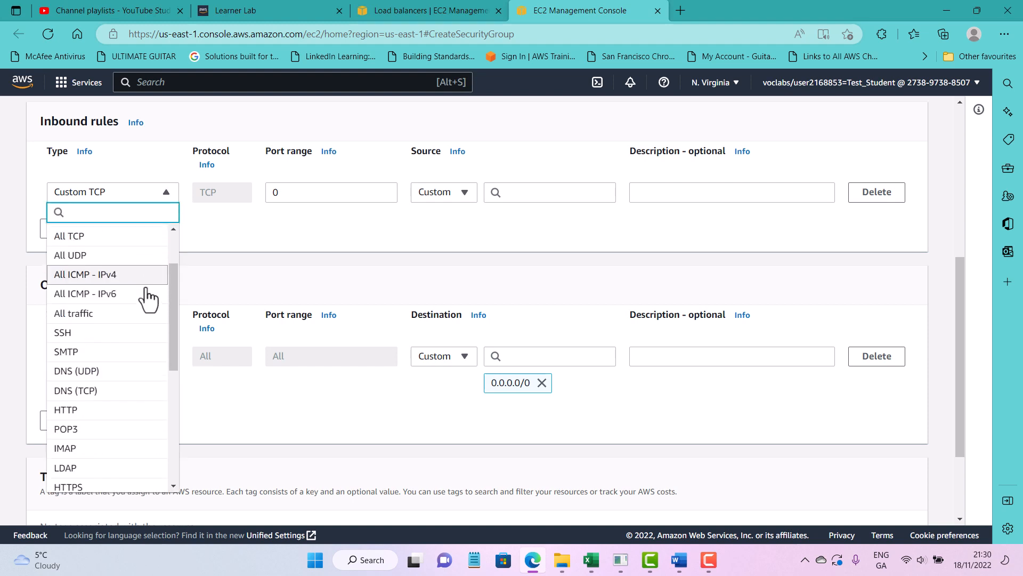
pyautogui.scroll(-1, 104, 445)
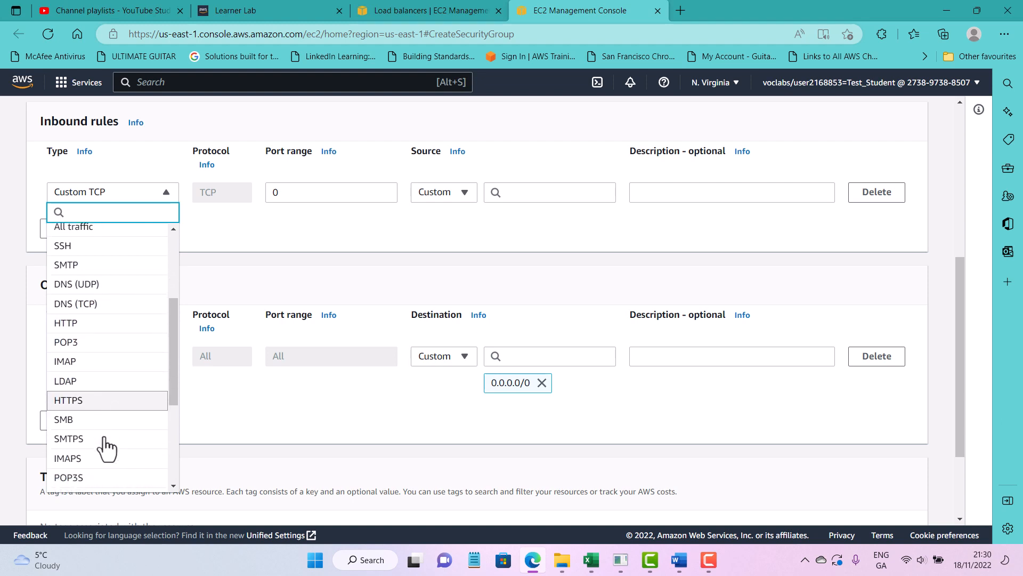
pyautogui.scroll(-1, 97, 407)
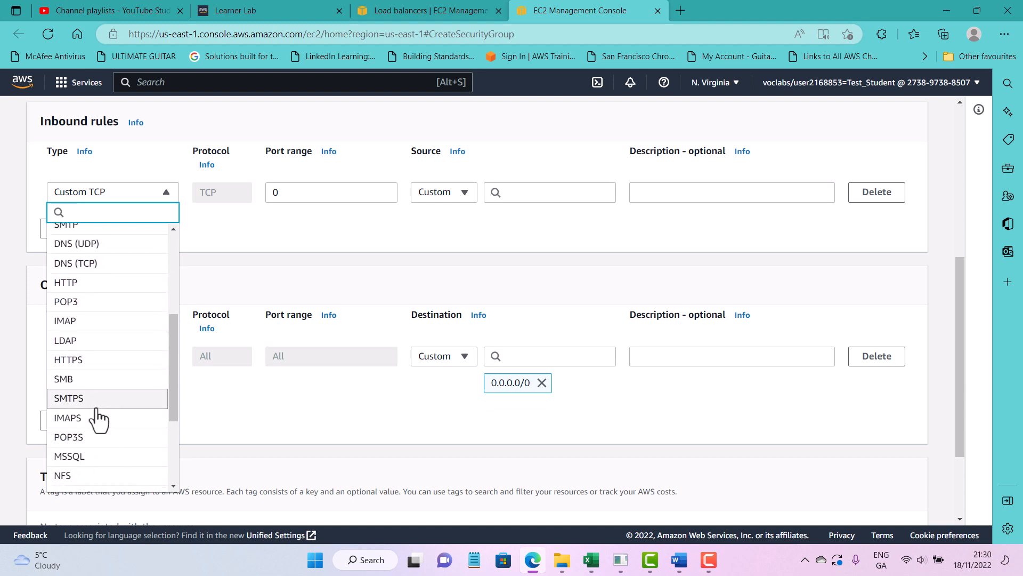
pyautogui.scroll(1, 98, 405)
pyautogui.click(105, 323)
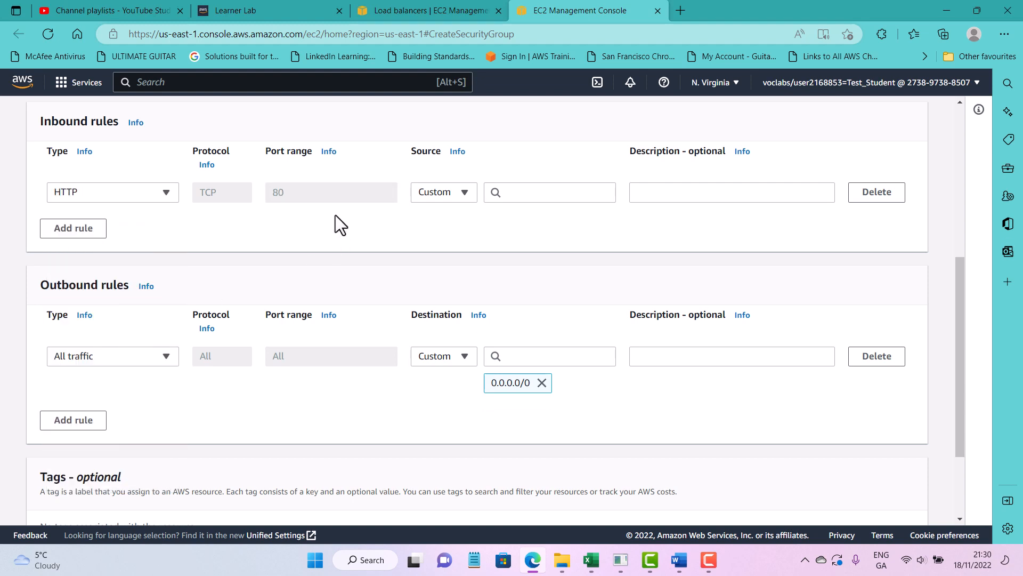
pyautogui.click(552, 195)
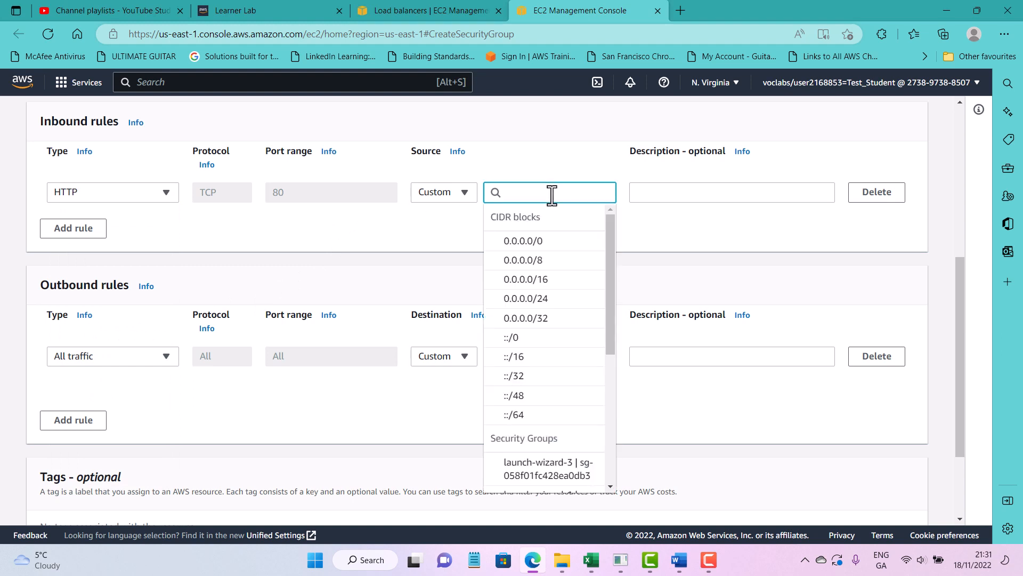
pyautogui.click(519, 241)
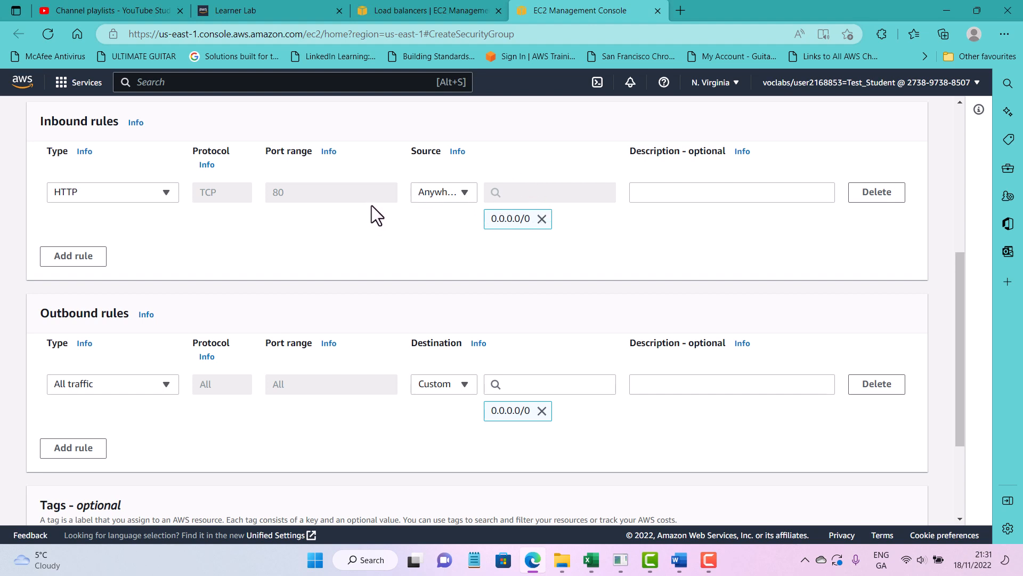
# Check the outbound rules and tags, and try to create the security group without a description.
pyautogui.scroll(-2, 74, 159)
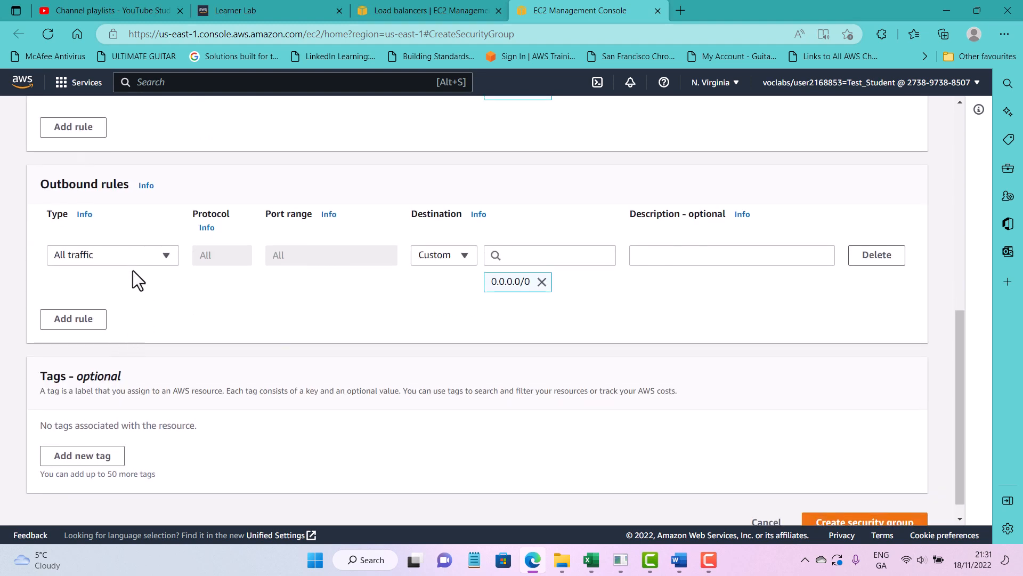
pyautogui.scroll(-1, 133, 270)
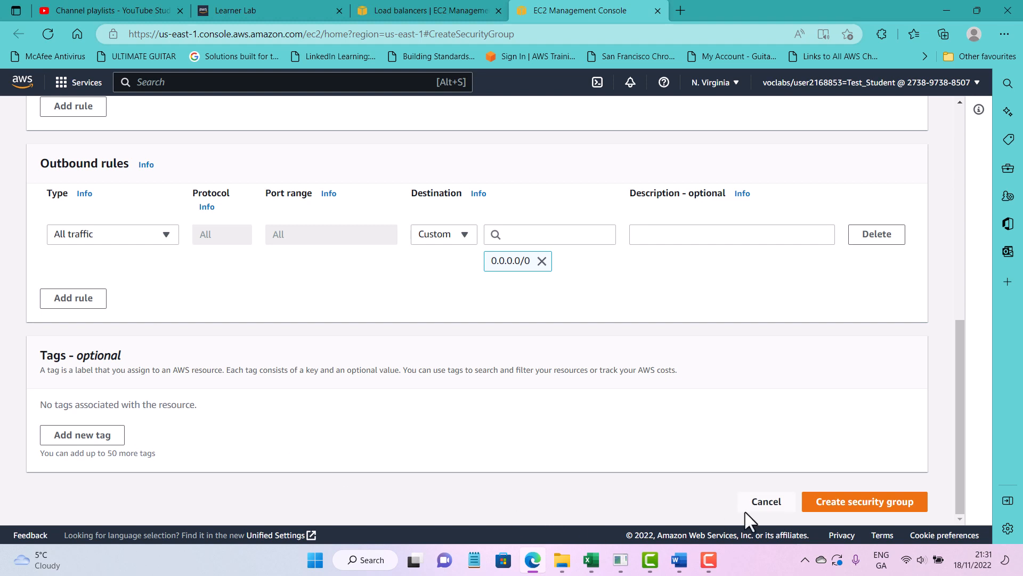
pyautogui.click(846, 504)
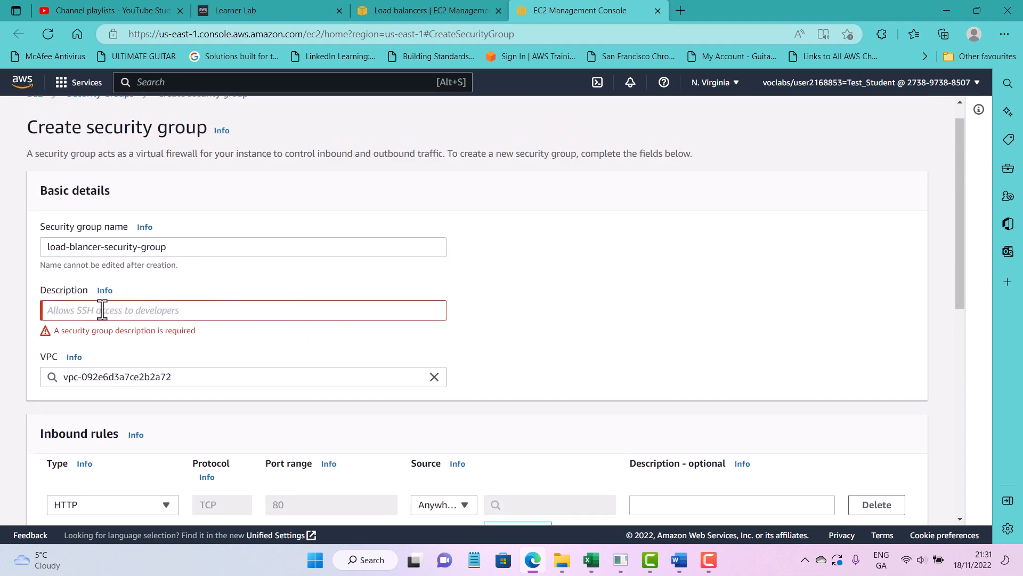
# Set the security group's description to my-alb-sg, create the group and check its inbound rules.
pyautogui.moveTo(180, 244); pyautogui.dragTo(42, 244)
pyautogui.click(76, 311)
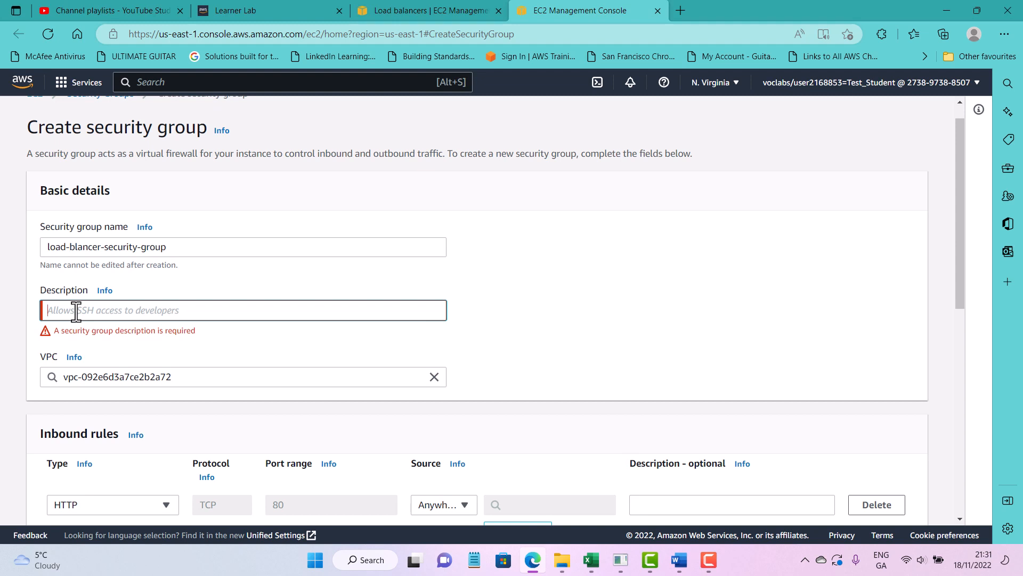
pyautogui.write('my')
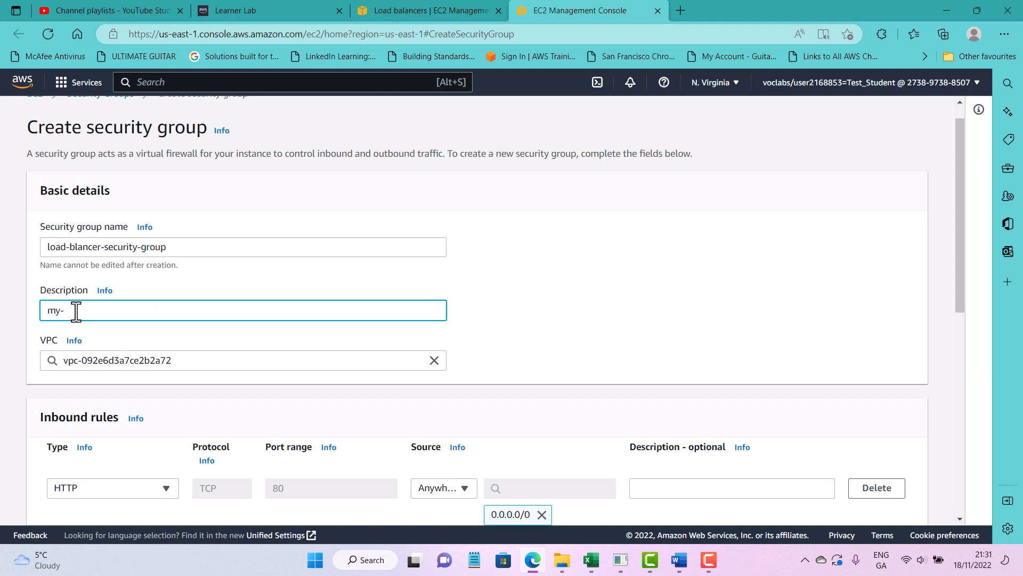
pyautogui.write('-alb-sg')
pyautogui.scroll(-8, 105, 308)
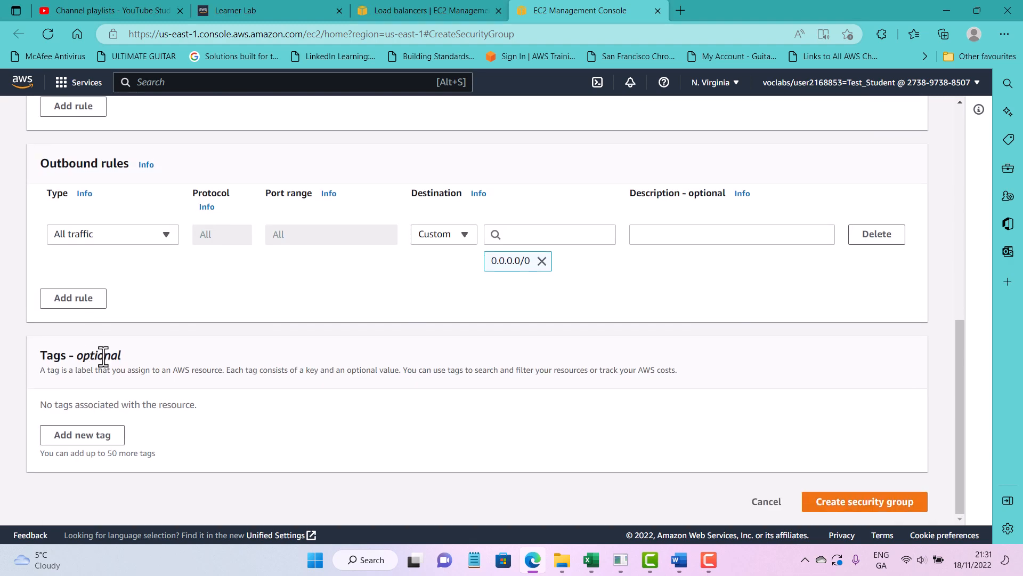
pyautogui.click(823, 505)
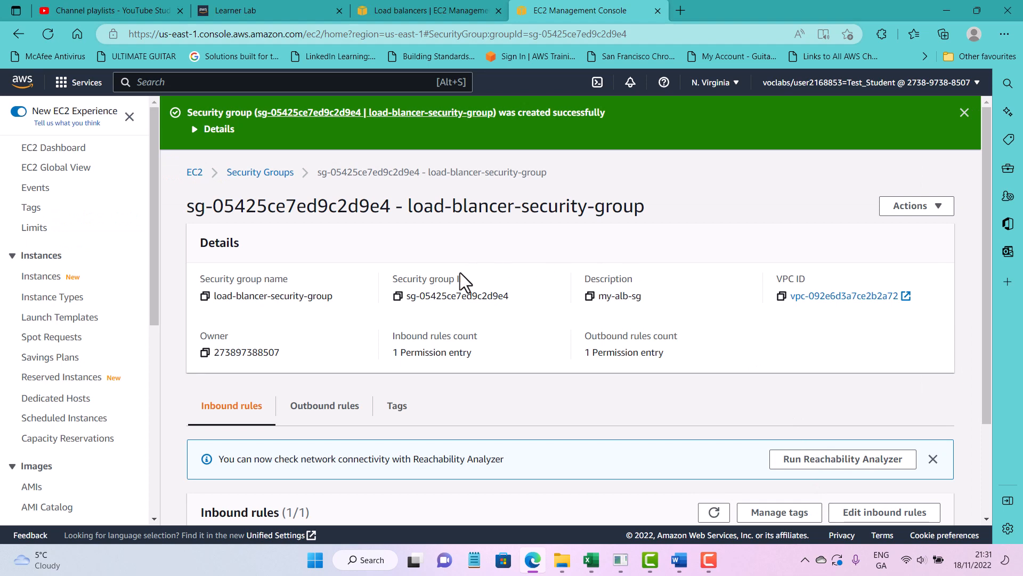
pyautogui.scroll(-2, 395, 334)
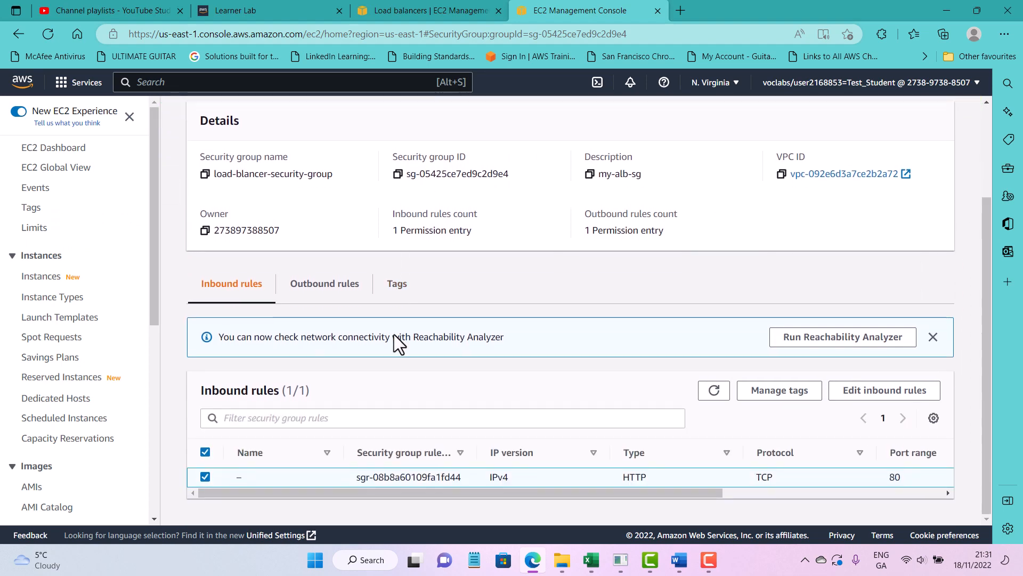
pyautogui.scroll(2, 394, 334)
# Refresh the EC2 instances list and open the details of Web-Server-2.
pyautogui.scroll(-5, 113, 213)
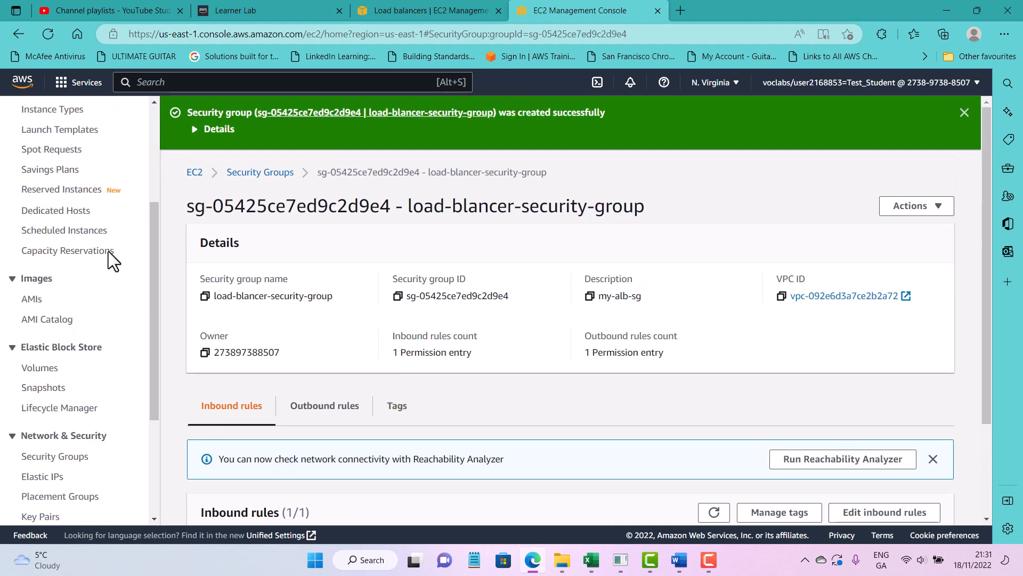
pyautogui.scroll(5, 66, 333)
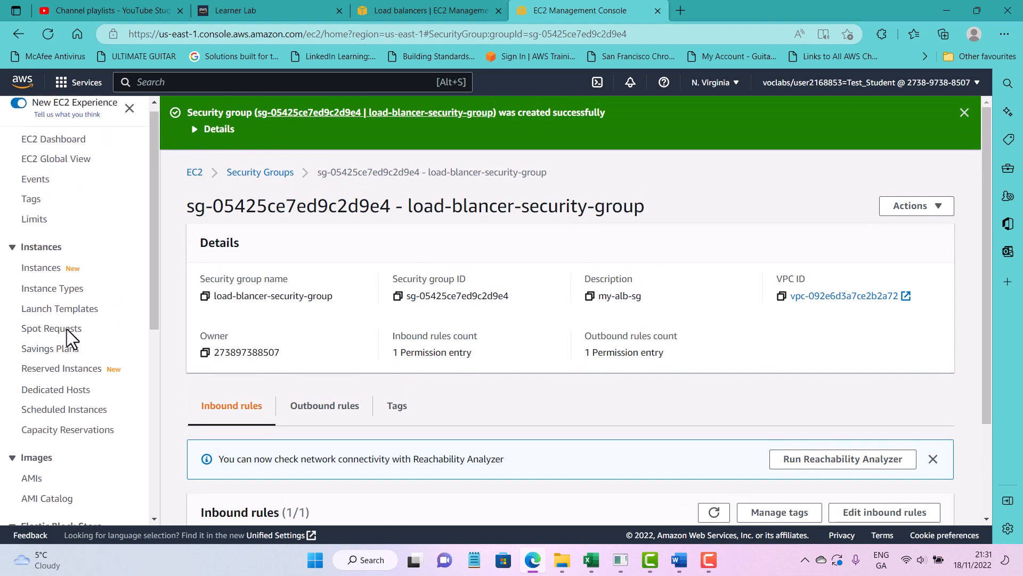
pyautogui.click(49, 276)
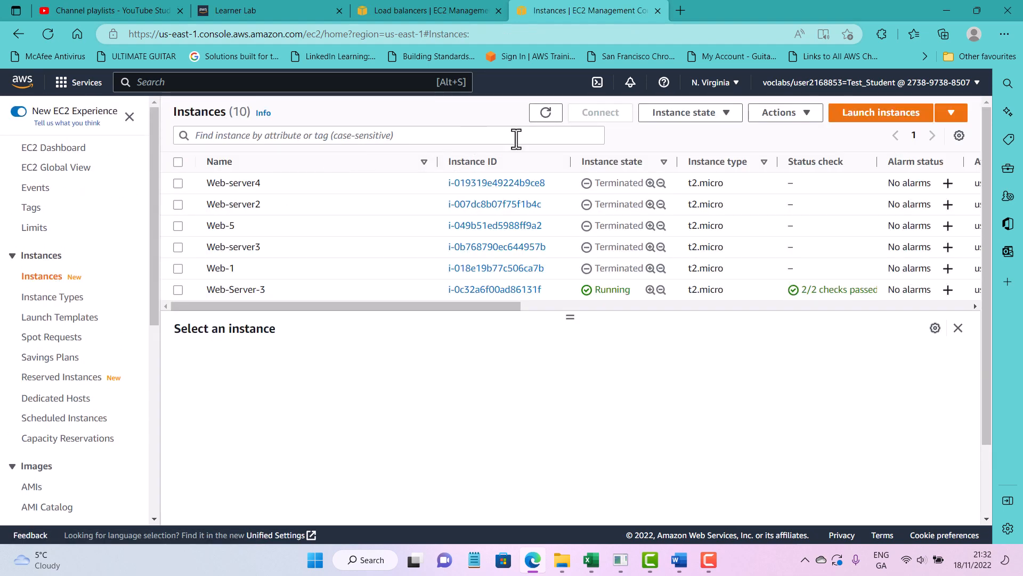
pyautogui.click(547, 116)
pyautogui.scroll(-3, 619, 232)
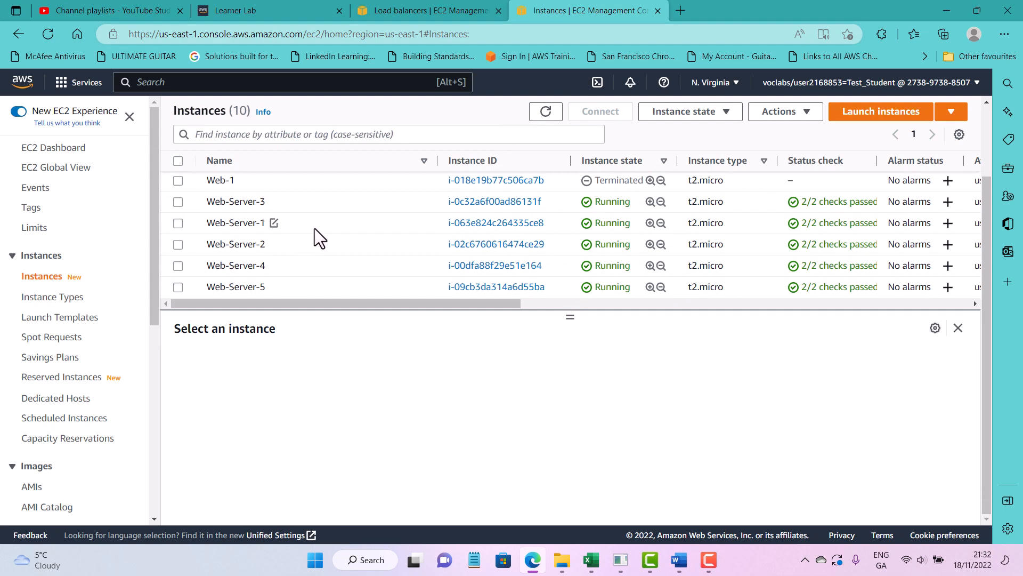
pyautogui.scroll(2, 314, 234)
pyautogui.scroll(-2, 324, 237)
pyautogui.click(495, 247)
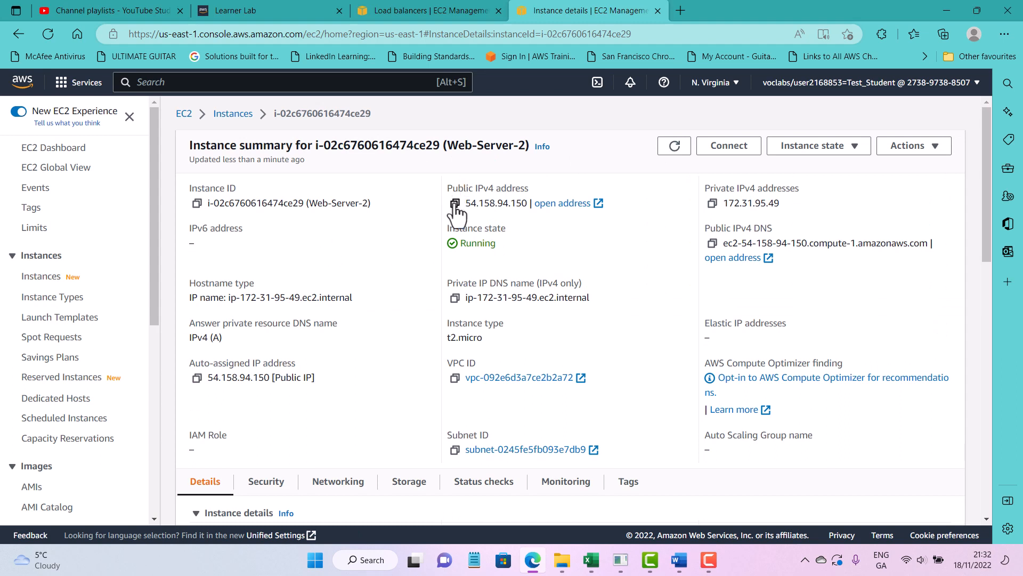
# Copy Web-Server-2's public IPv4 address, load it in a new browser tab to test its web page, and close that tab.
pyautogui.click(454, 203)
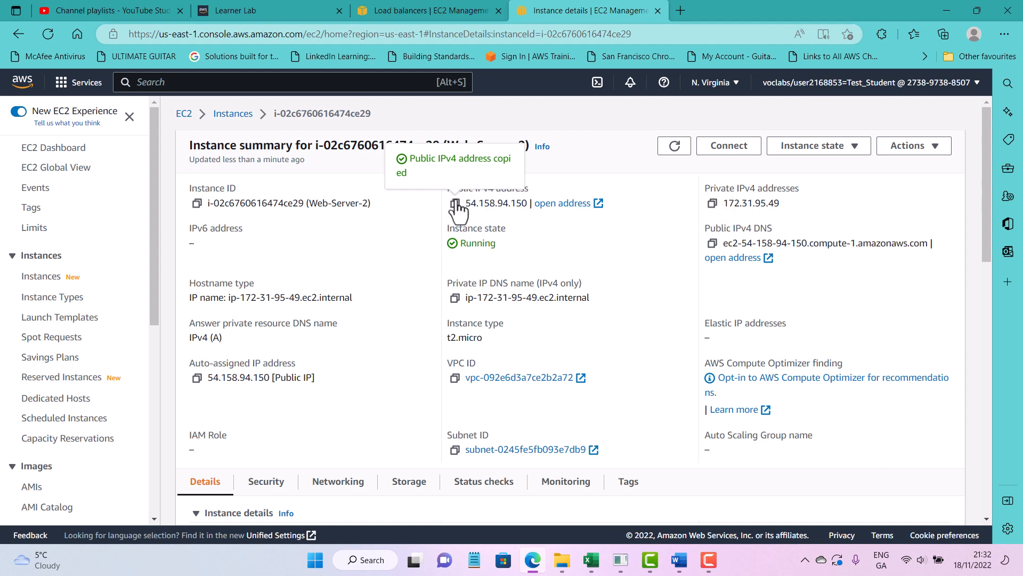
pyautogui.click(680, 7)
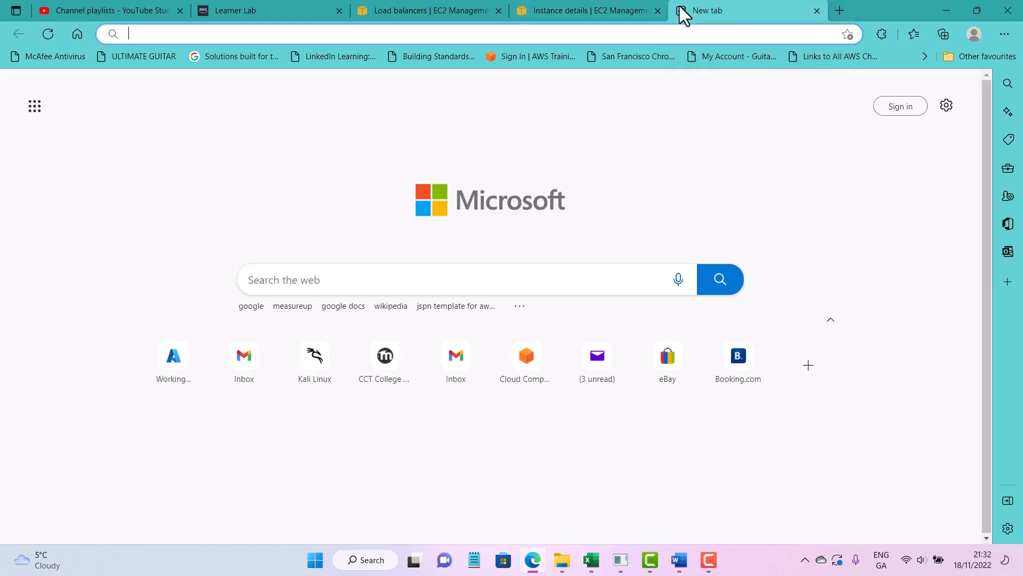
pyautogui.hotkey('ctrl', 'v')
pyautogui.press('Return')
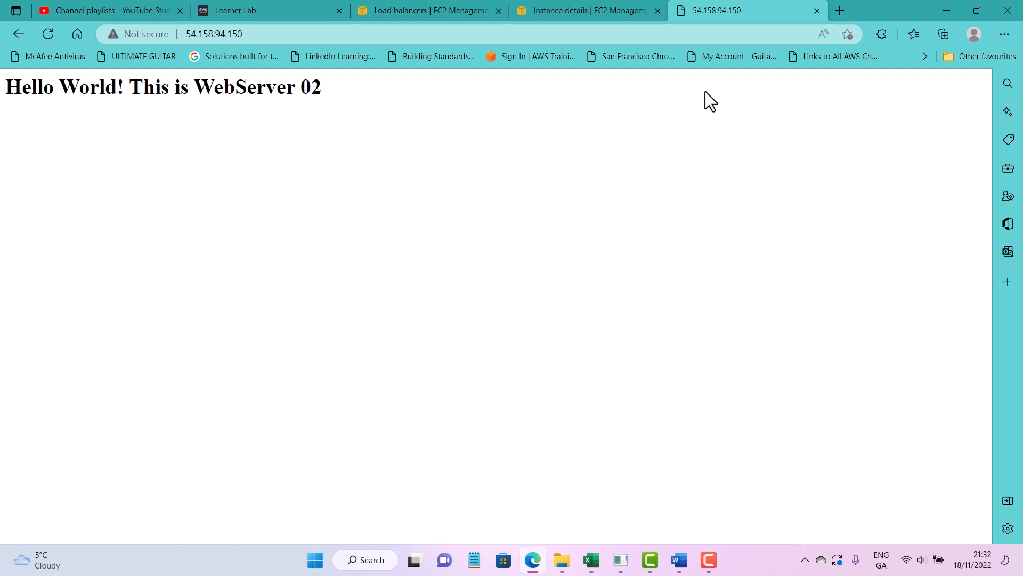
pyautogui.click(817, 11)
# Check the list of existing load balancers in the region.
pyautogui.scroll(-7, 80, 290)
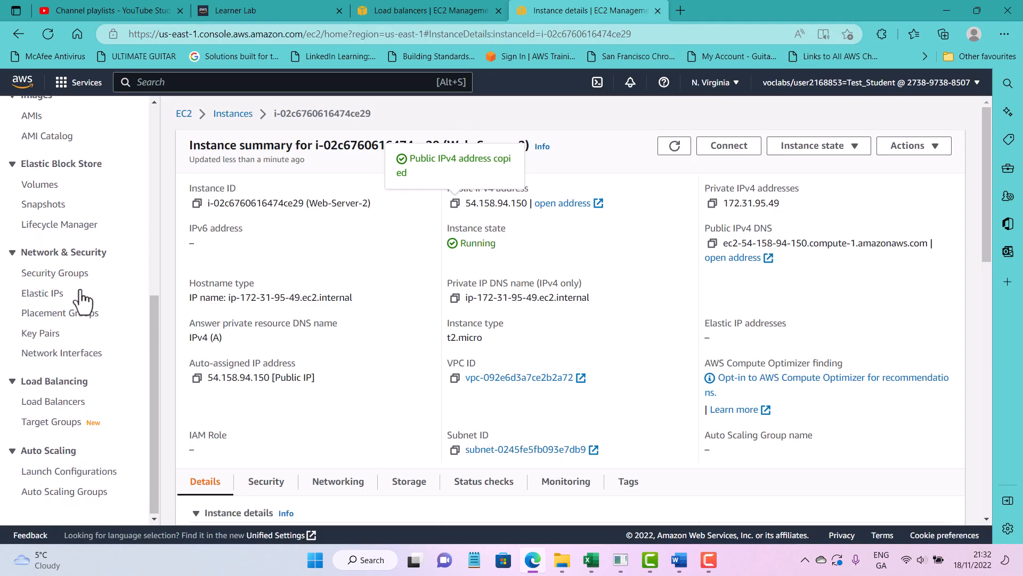
pyautogui.click(76, 403)
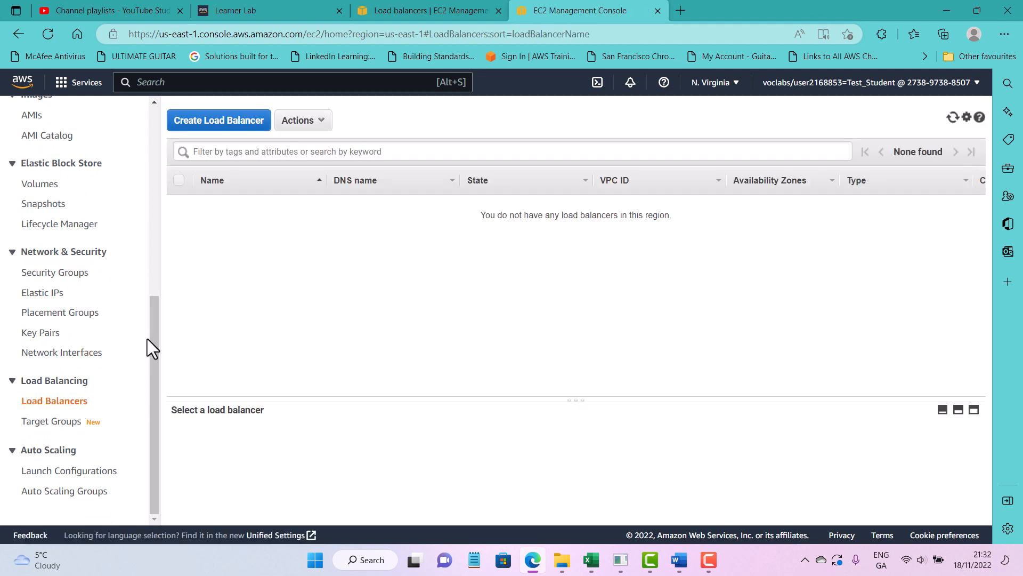
pyautogui.moveTo(151, 338); pyautogui.dragTo(173, 138)
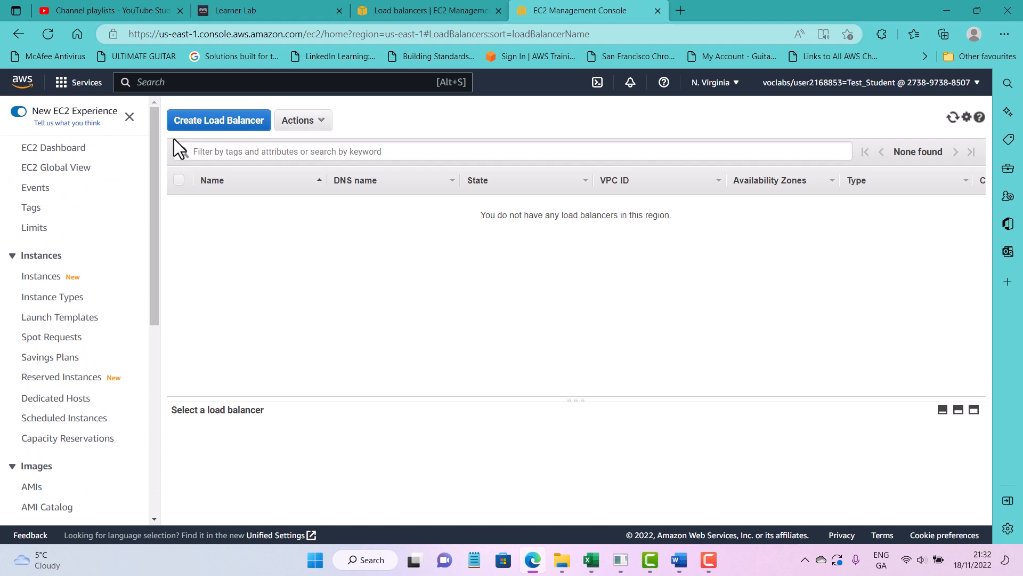
pyautogui.scroll(-7, 111, 261)
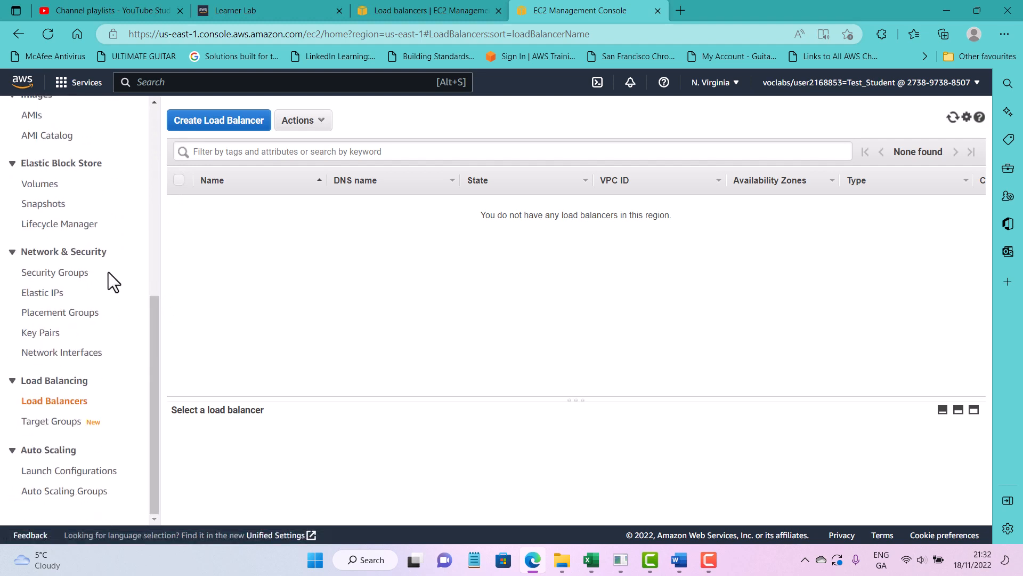
pyautogui.scroll(1, 144, 272)
pyautogui.scroll(-1, 122, 293)
# Return to the load balancer form, try to create the load balancer, and forward its HTTP:80 listener to my-november-target-group.
pyautogui.click(465, 7)
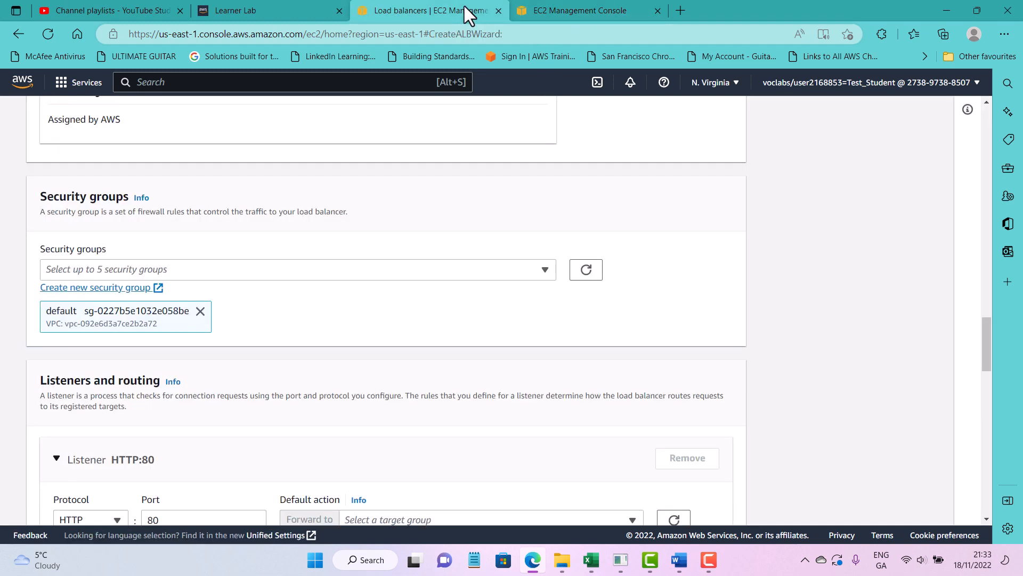
pyautogui.scroll(-15, 299, 254)
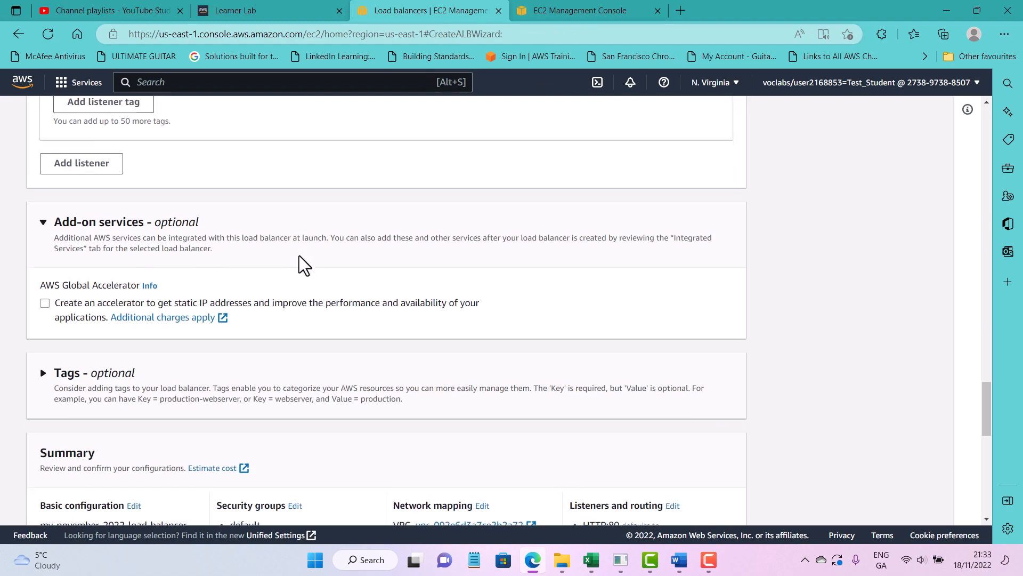
pyautogui.scroll(-5, 300, 265)
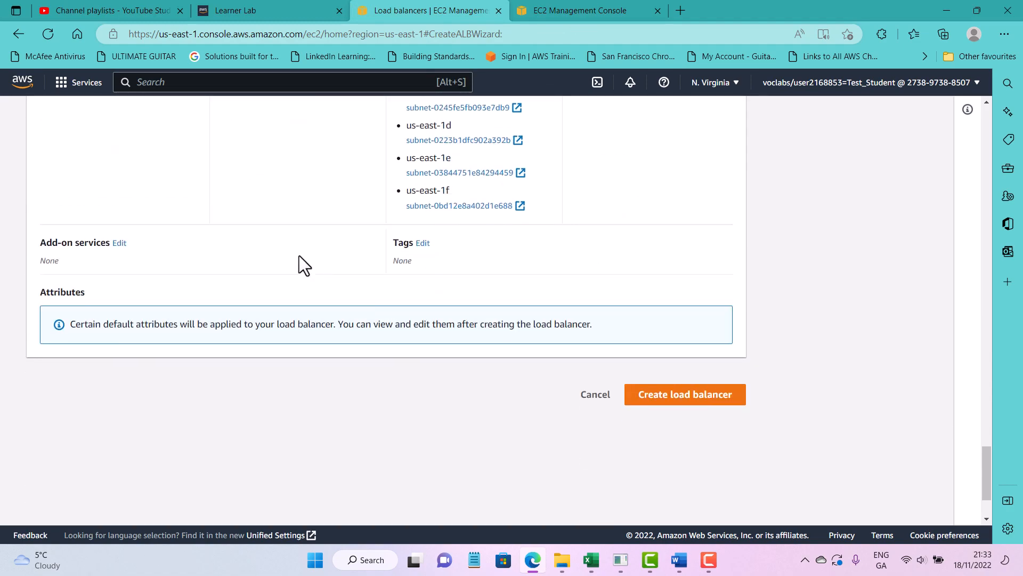
pyautogui.click(671, 397)
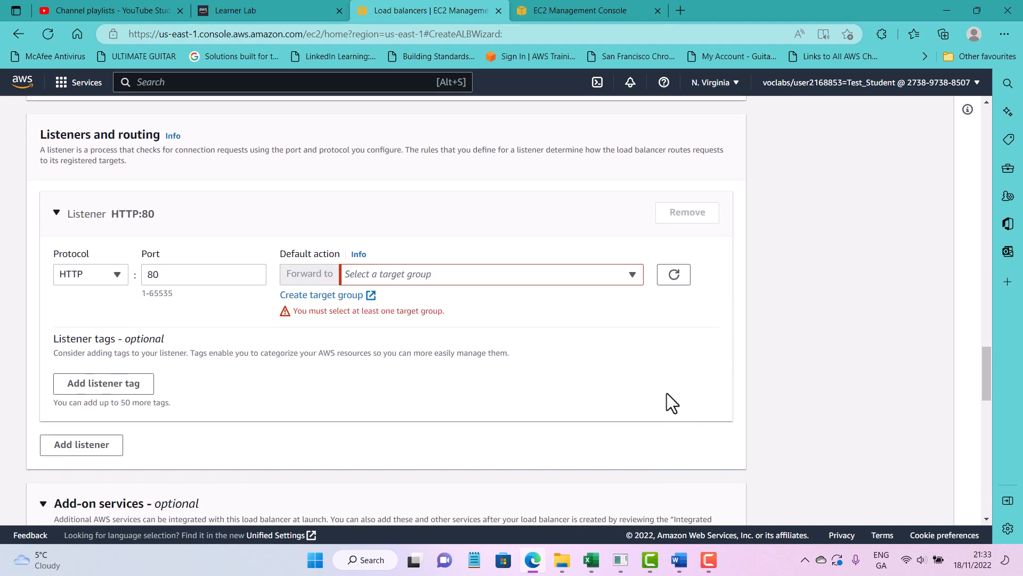
pyautogui.click(429, 273)
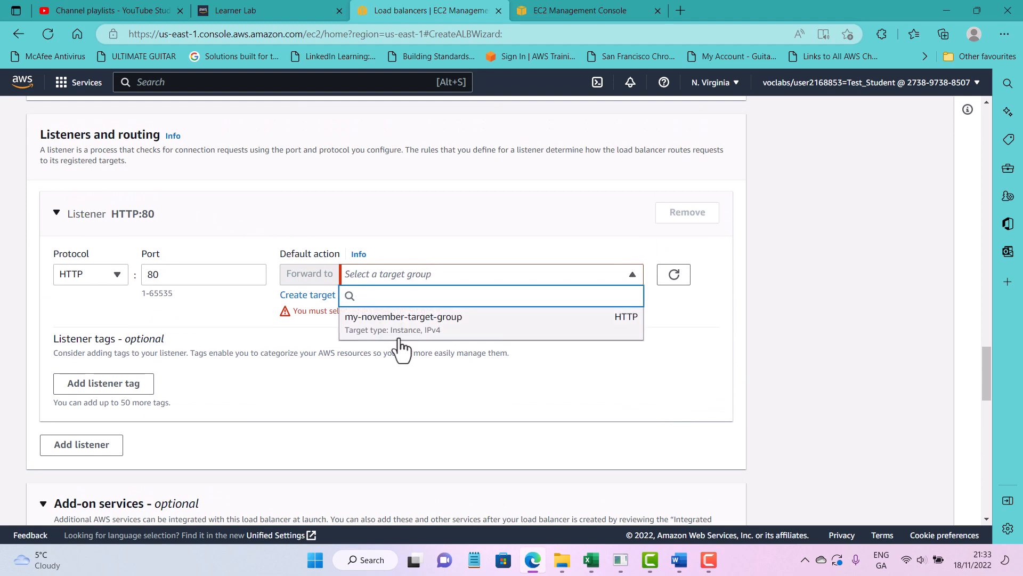
pyautogui.click(383, 320)
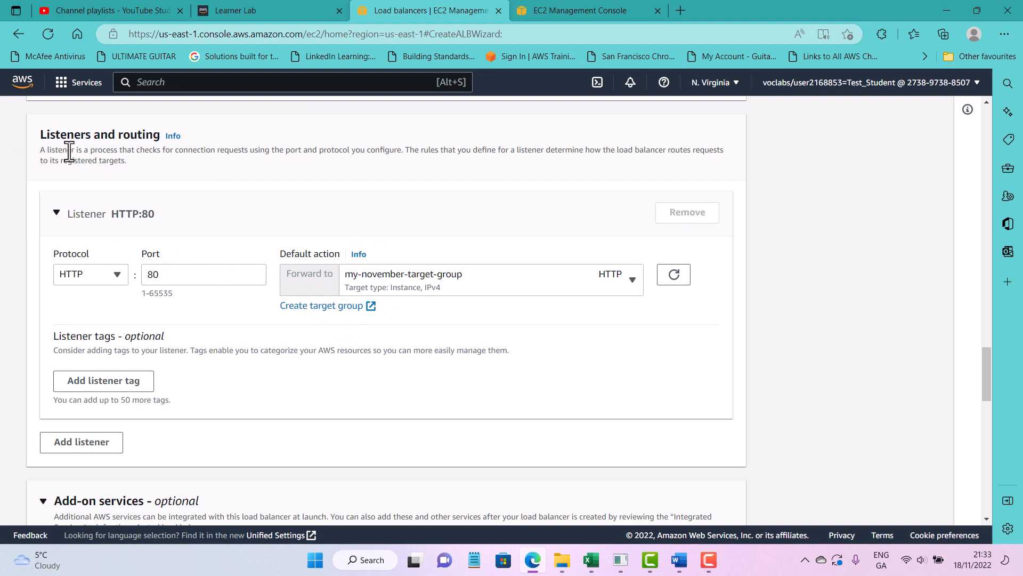
# Review the target group creation form, including target types, group name, protocol, health checks and tags, and close it without creating a group.
pyautogui.click(334, 306)
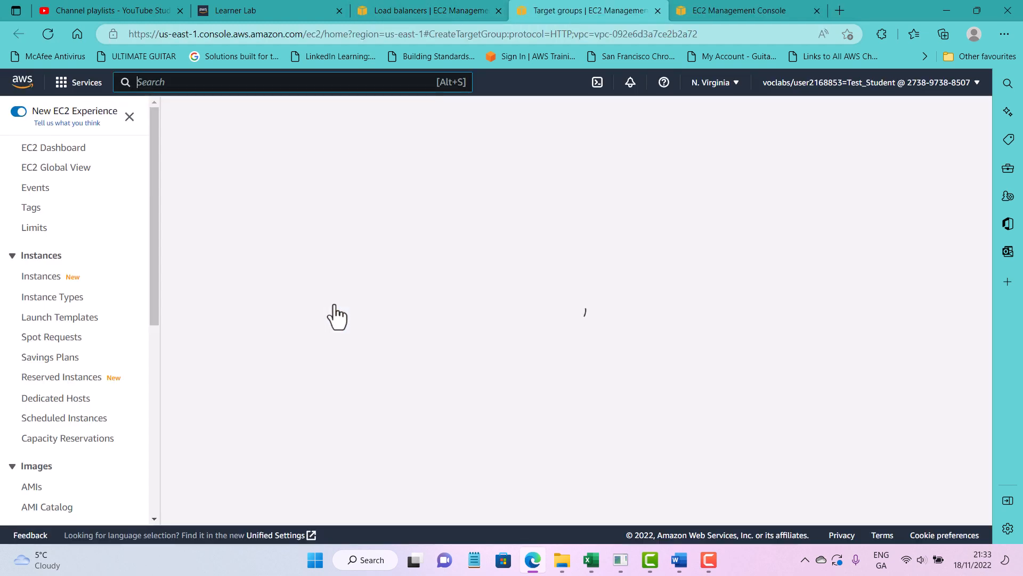
pyautogui.scroll(-3, 336, 314)
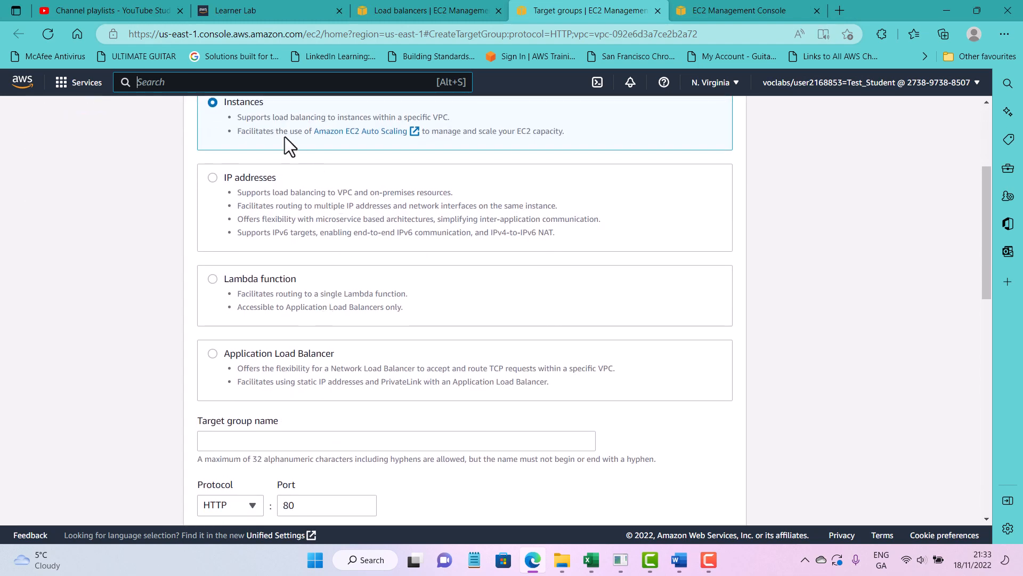
pyautogui.scroll(-2, 223, 160)
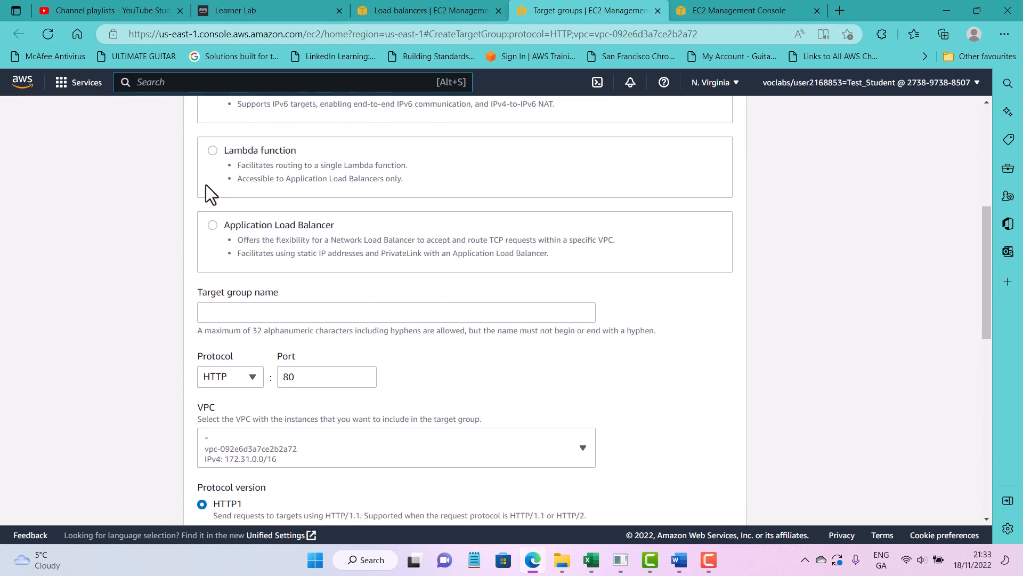
pyautogui.click(241, 314)
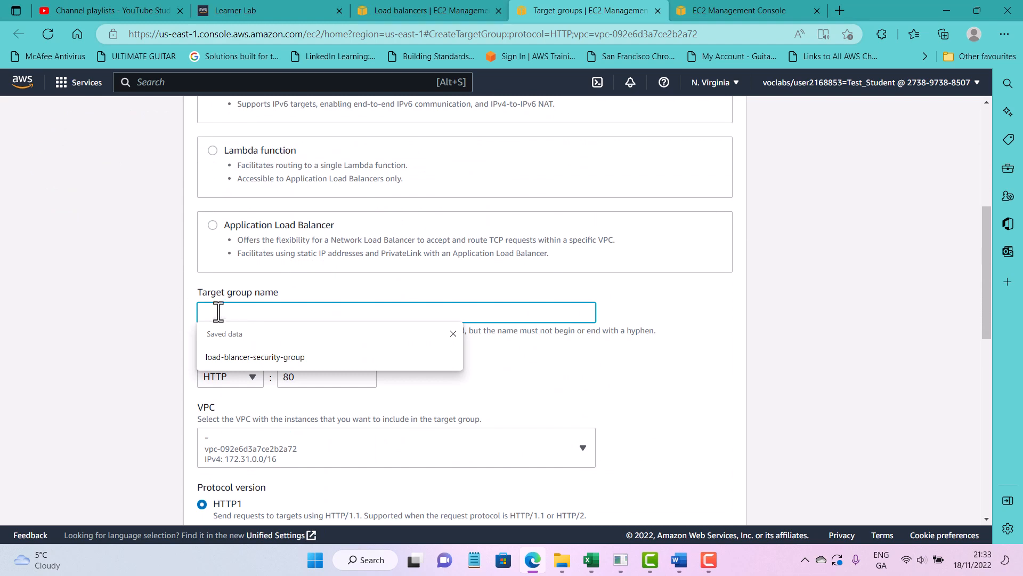
pyautogui.click(144, 311)
pyautogui.scroll(-3, 176, 320)
pyautogui.scroll(-4, 224, 336)
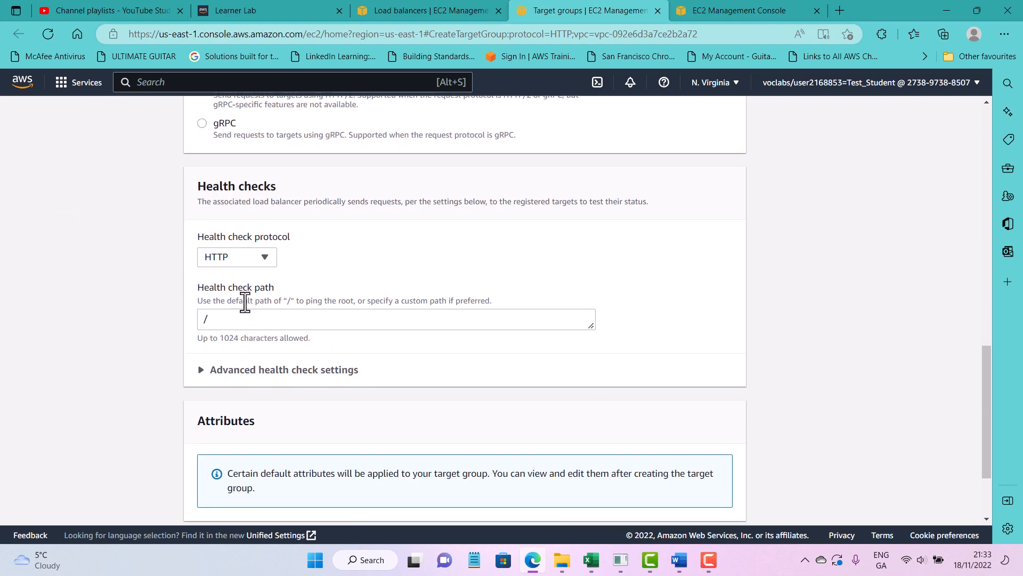
pyautogui.scroll(-2, 243, 296)
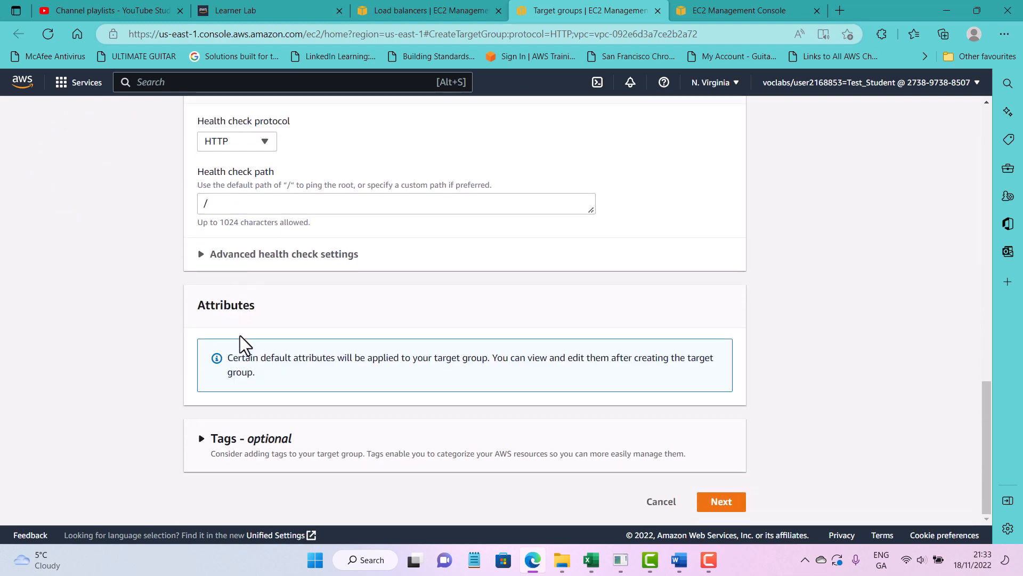
pyautogui.click(737, 490)
pyautogui.scroll(10, 507, 375)
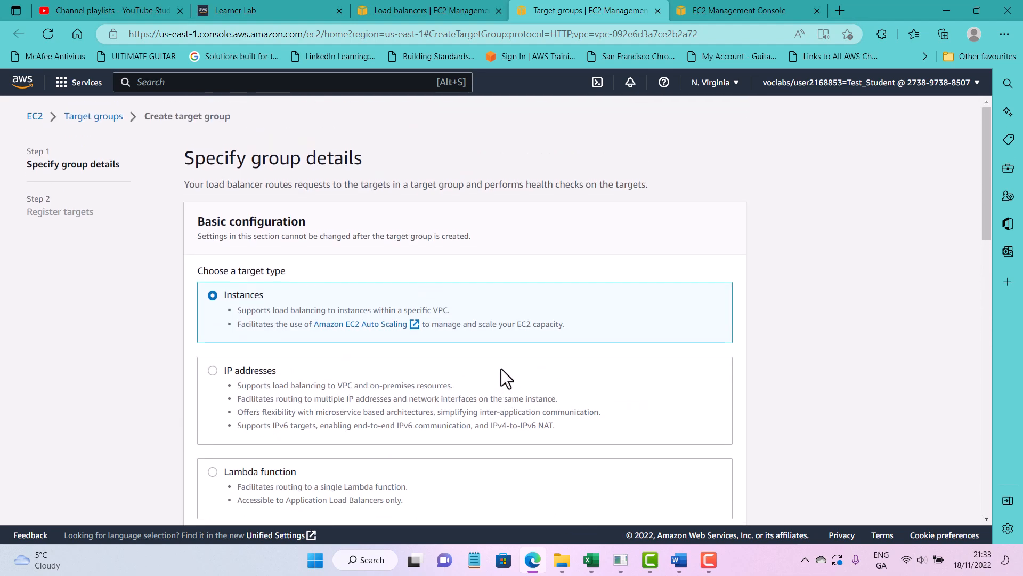
pyautogui.click(659, 11)
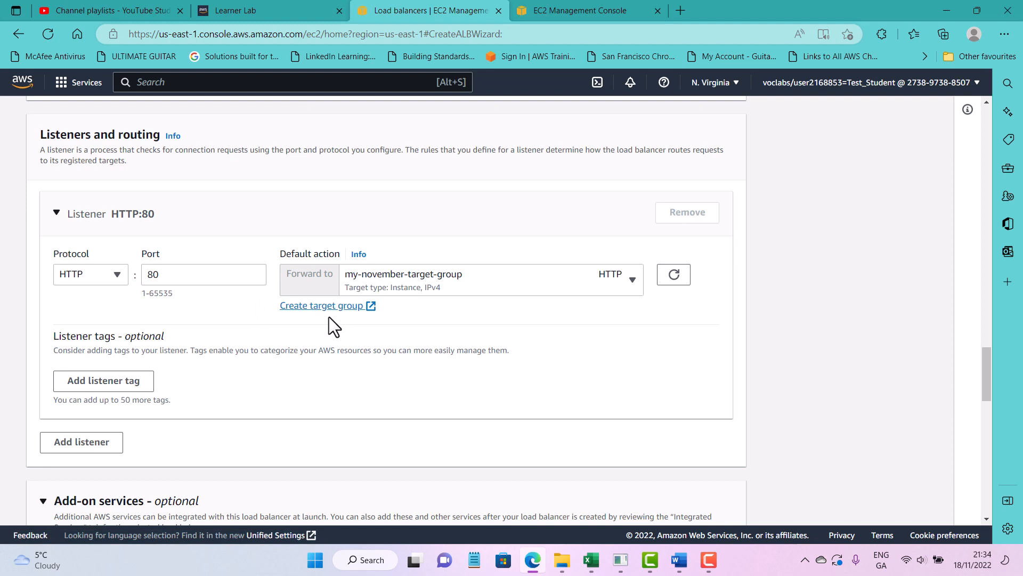
# Review the configuration summary, create my-november-2022-load-balancer, and view it in the load balancer list.
pyautogui.scroll(-2, 328, 316)
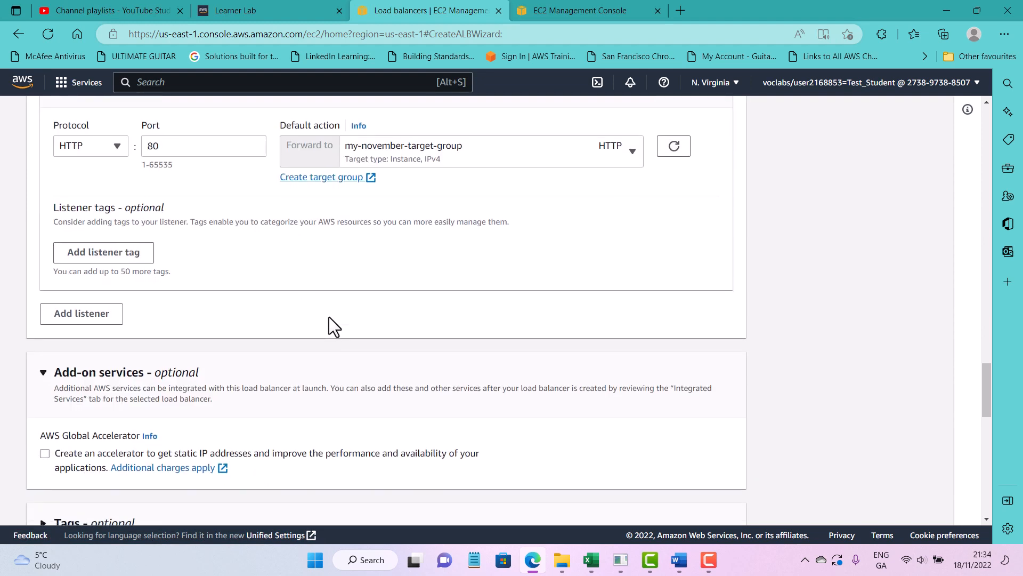
pyautogui.scroll(-3, 123, 296)
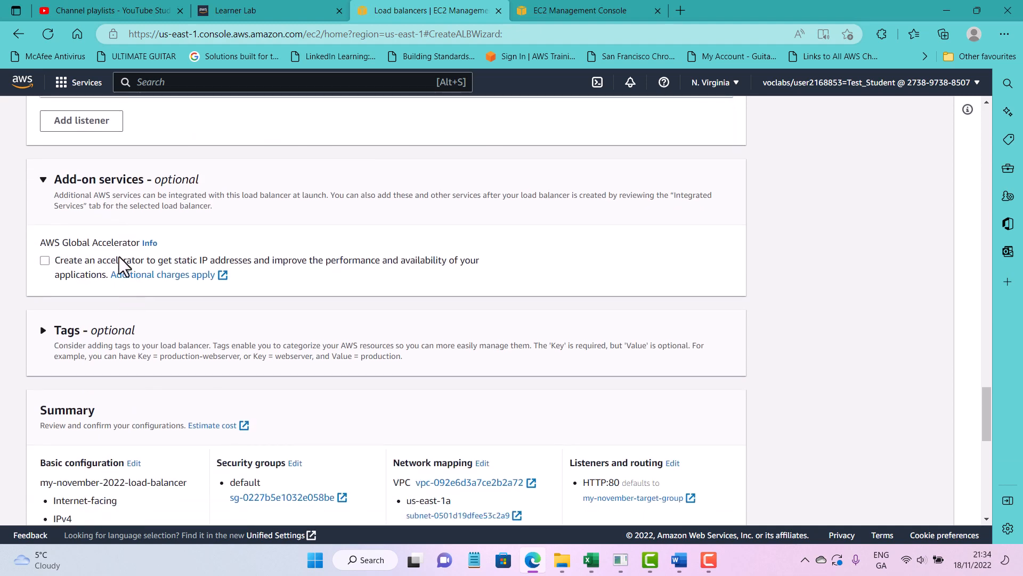
pyautogui.scroll(-4, 119, 257)
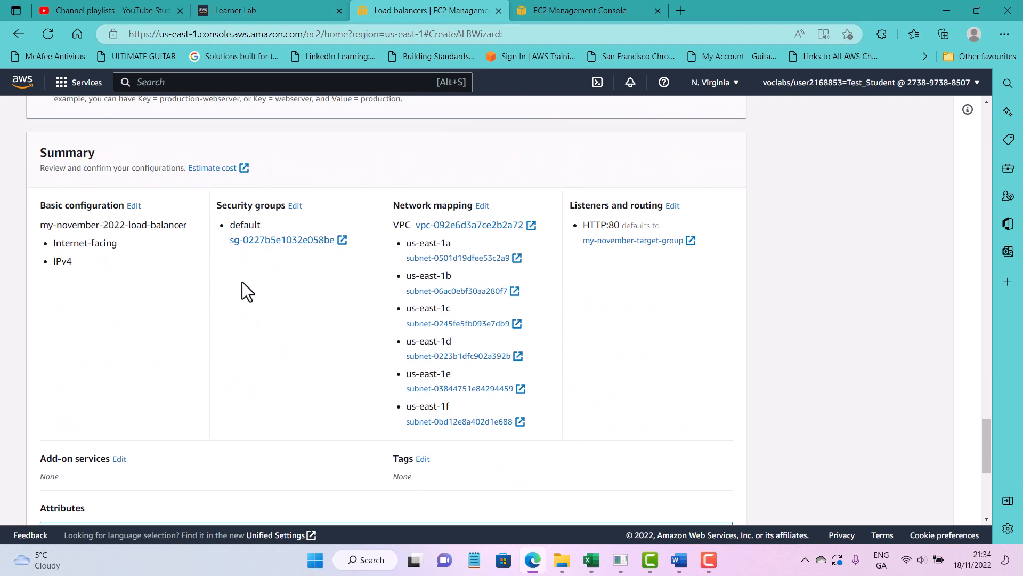
pyautogui.scroll(-1, 276, 268)
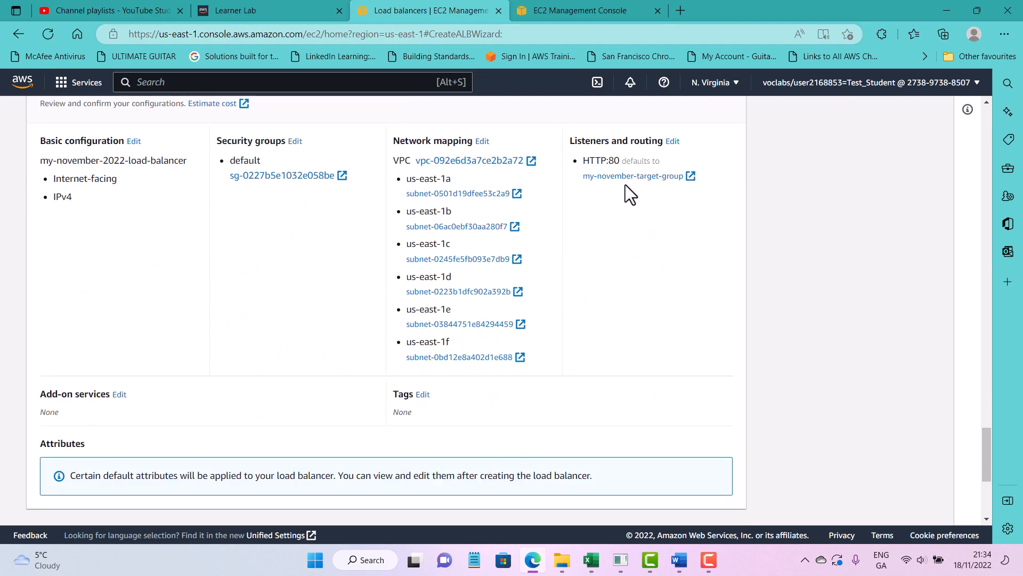
pyautogui.scroll(-1, 628, 181)
pyautogui.scroll(2, 629, 187)
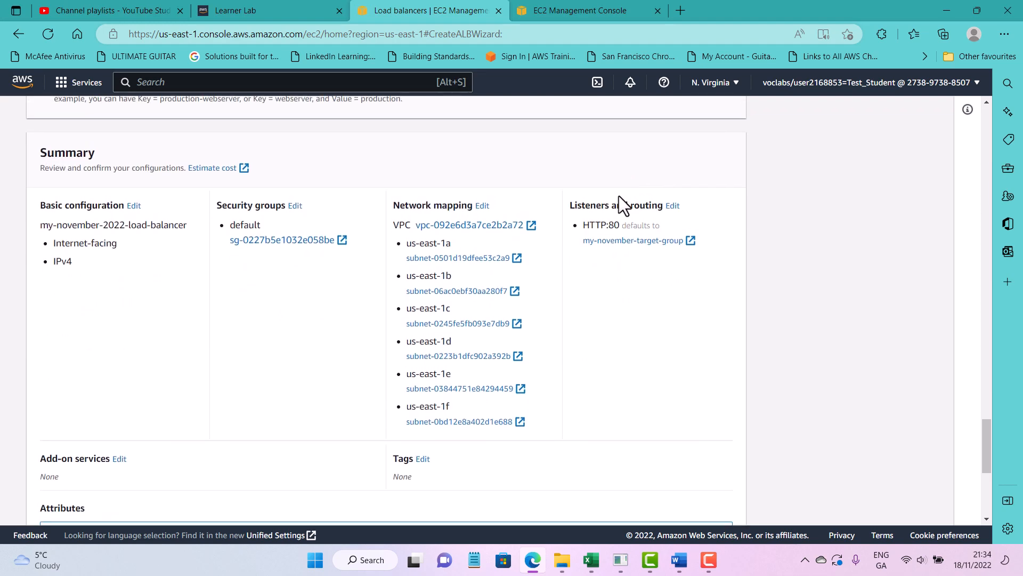
pyautogui.scroll(-2, 623, 213)
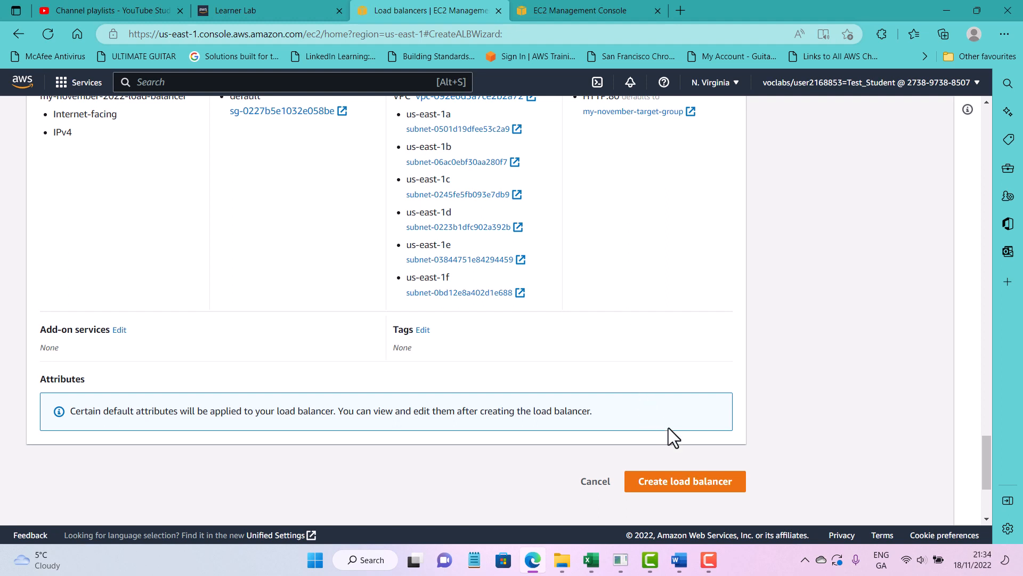
pyautogui.click(682, 479)
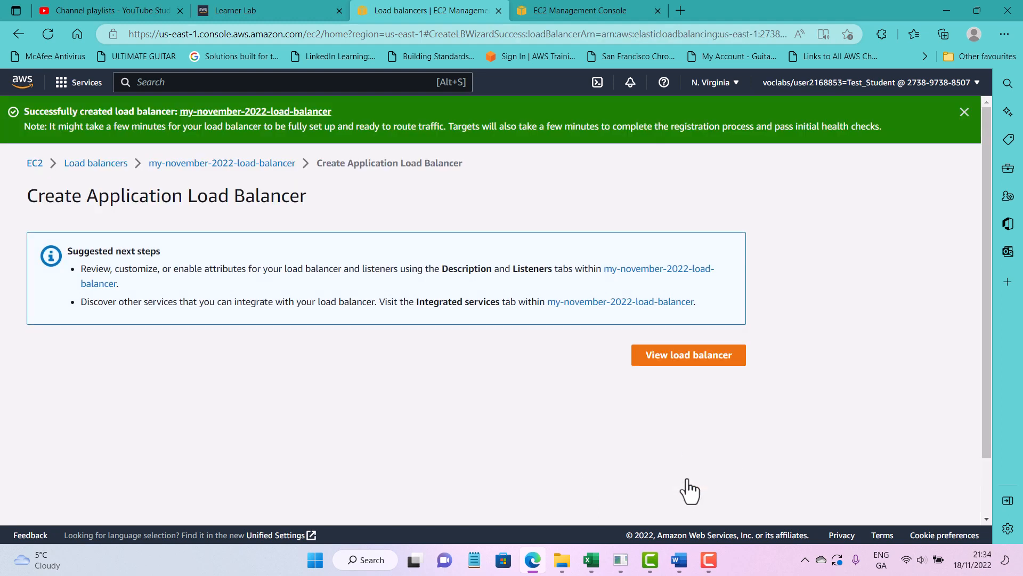
pyautogui.click(675, 366)
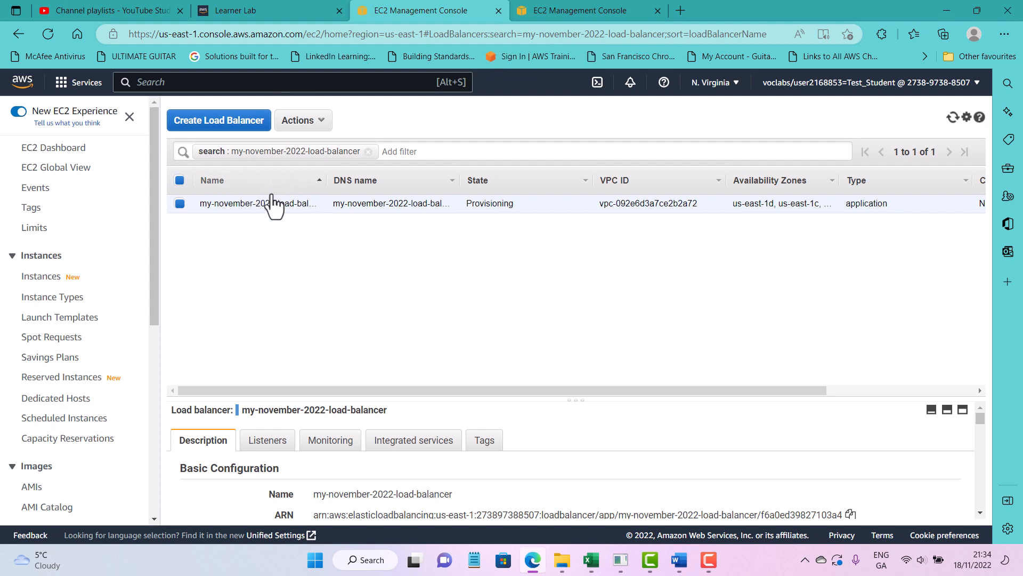
# Examine the new load balancer's description, including its ARN, DNS name, state, scheme, IP address type, VPC and availability zones.
pyautogui.click(583, 41)
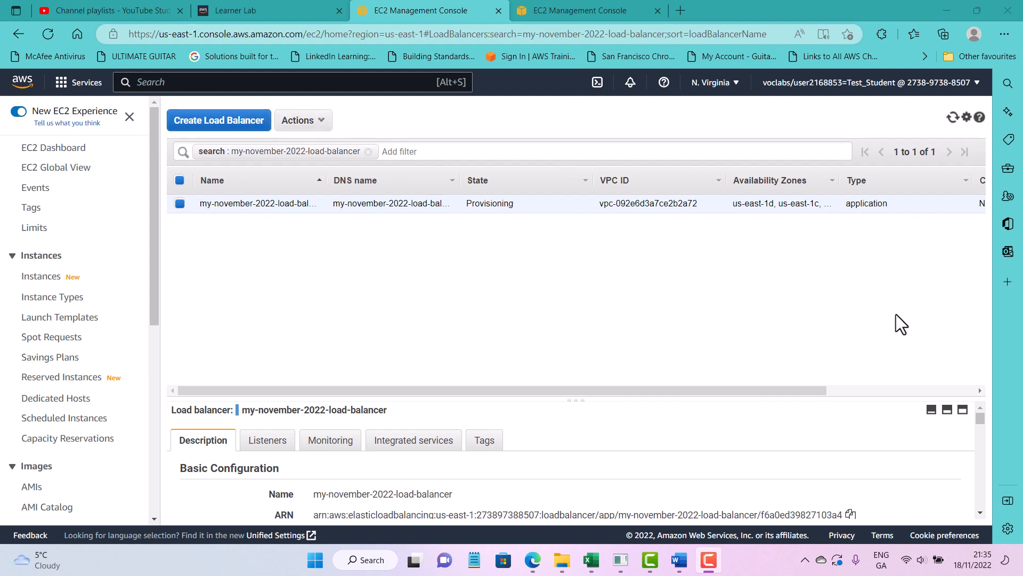
pyautogui.moveTo(980, 422); pyautogui.dragTo(980, 428)
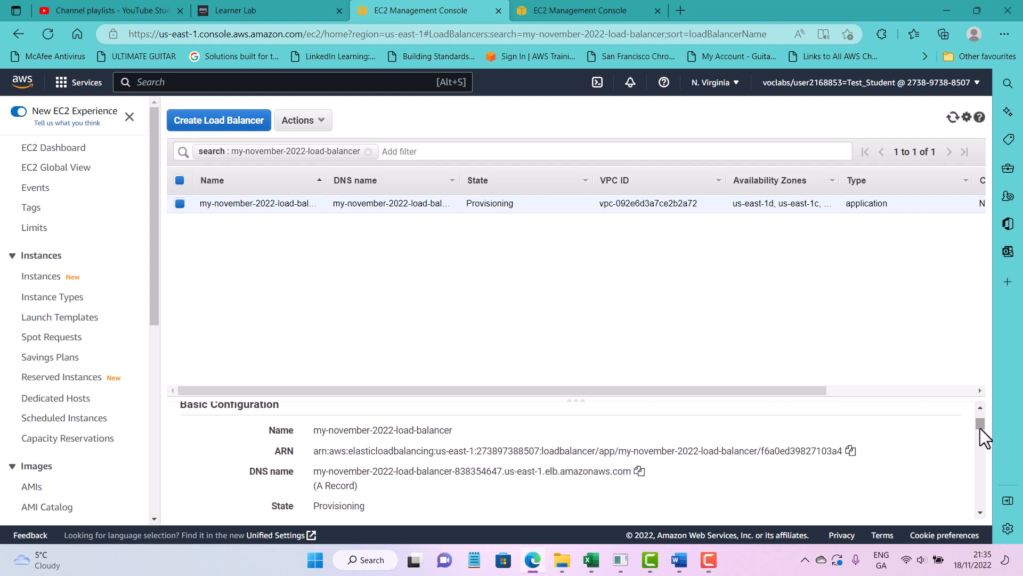
pyautogui.scroll(1, 880, 434)
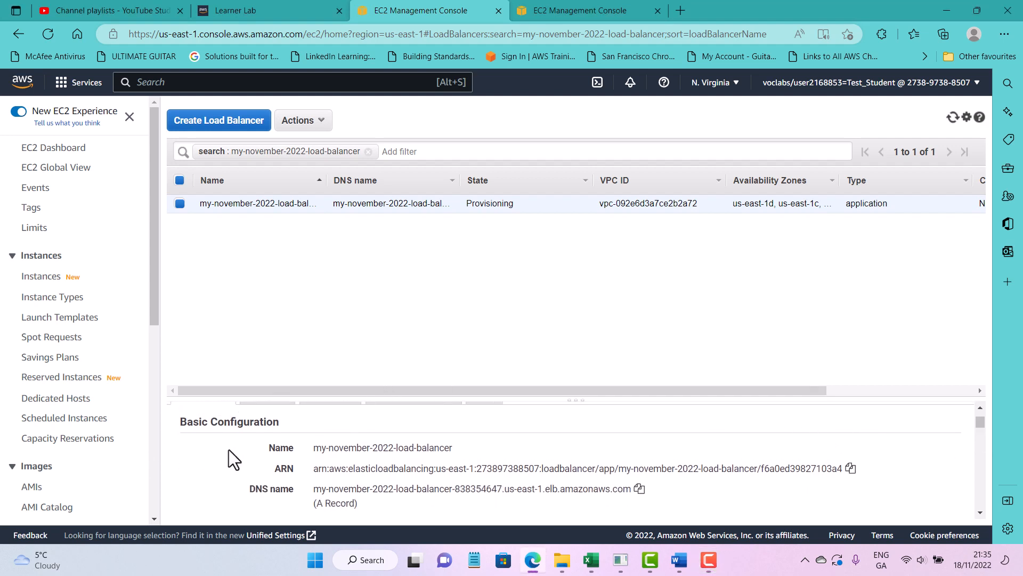
pyautogui.scroll(2, 228, 450)
pyautogui.scroll(-2, 209, 447)
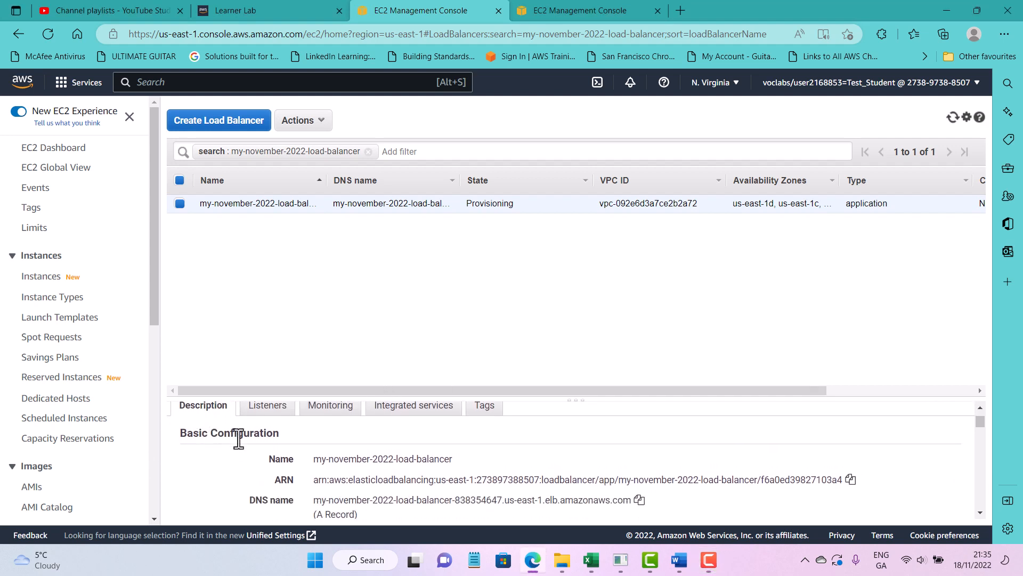
pyautogui.scroll(-1, 443, 462)
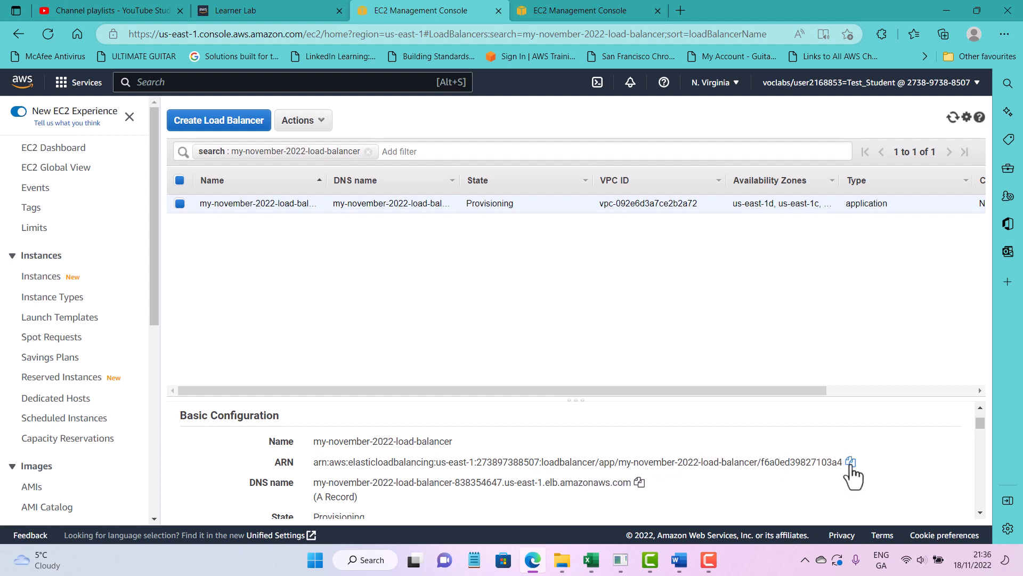
pyautogui.scroll(-1, 336, 451)
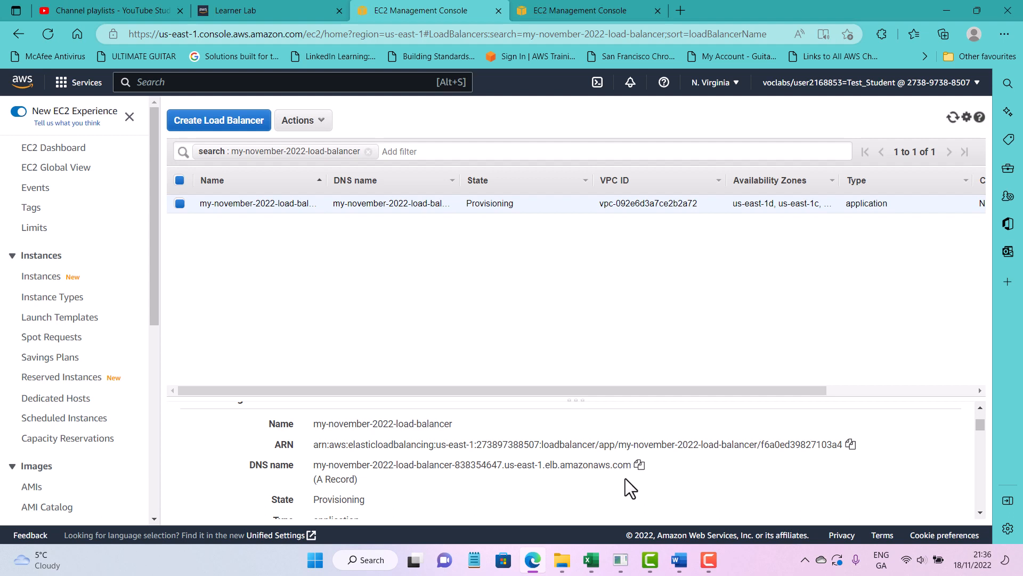
pyautogui.scroll(-3, 623, 477)
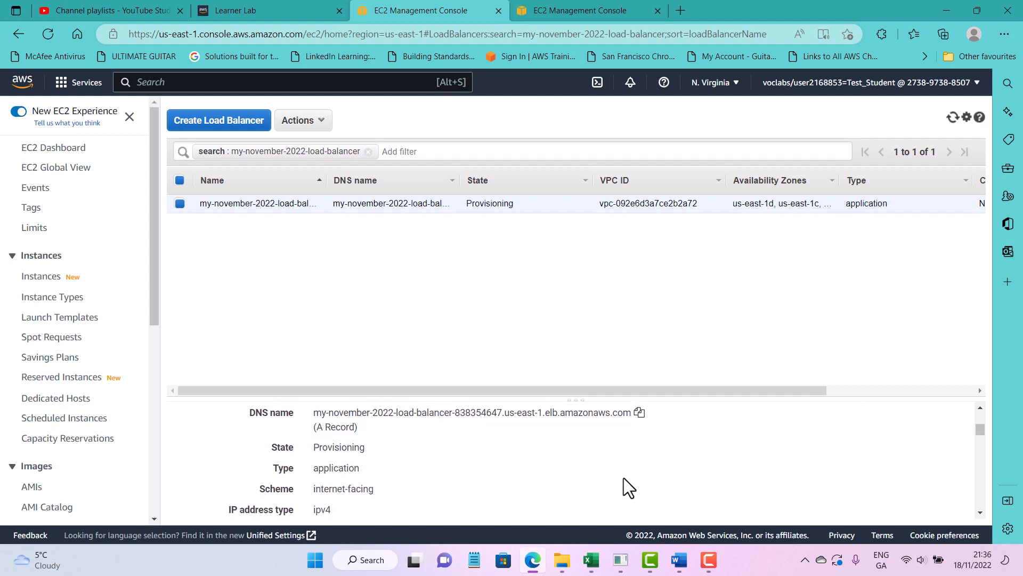
pyautogui.scroll(1, 623, 474)
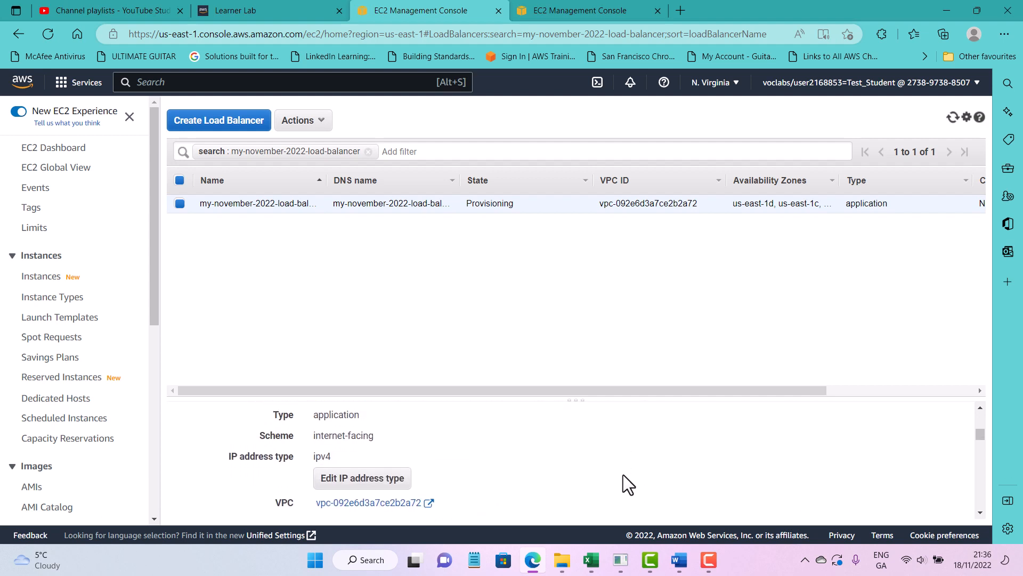
pyautogui.scroll(-2, 623, 474)
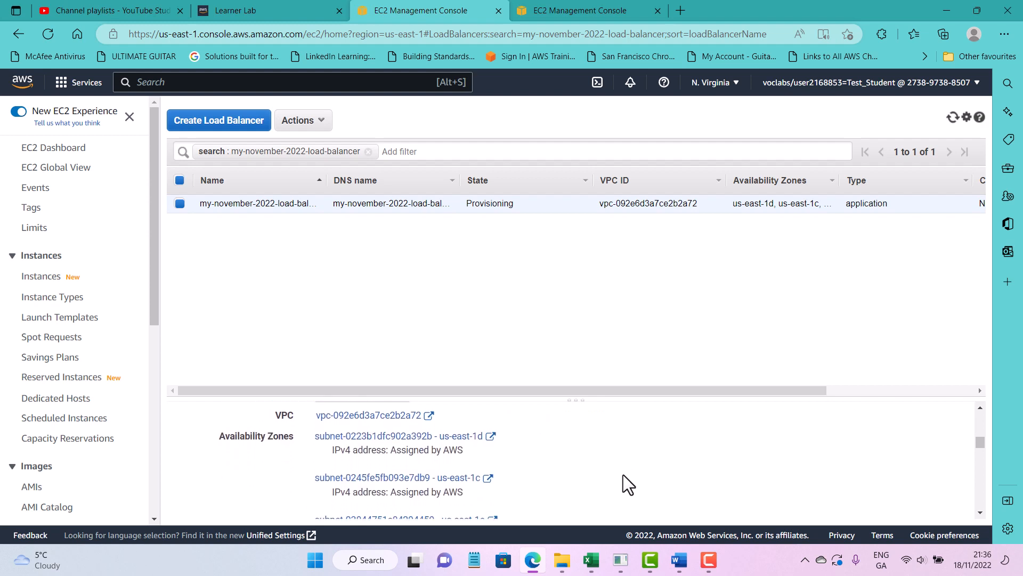
pyautogui.scroll(5, 622, 475)
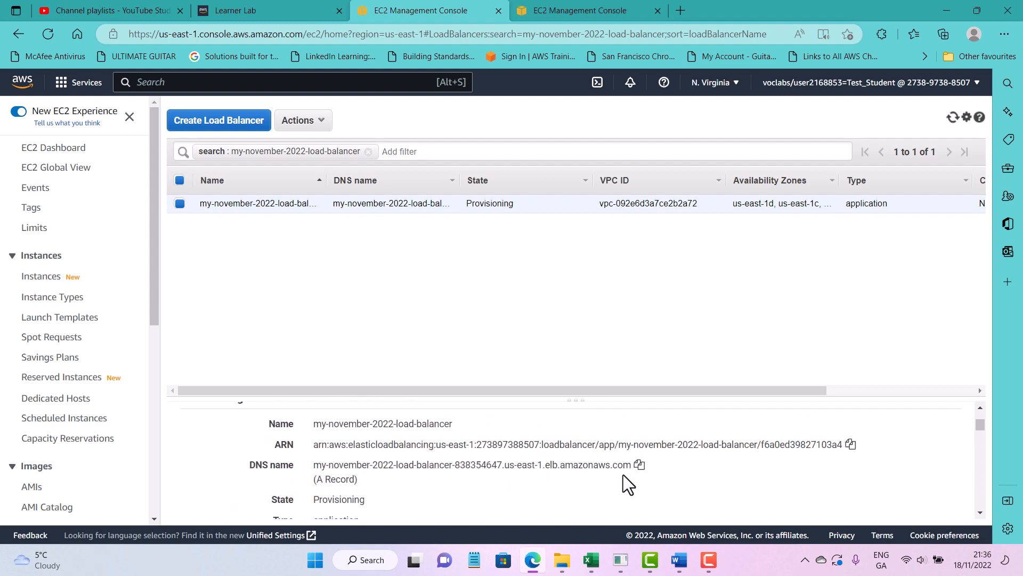
pyautogui.scroll(-1, 506, 461)
pyautogui.scroll(1, 437, 475)
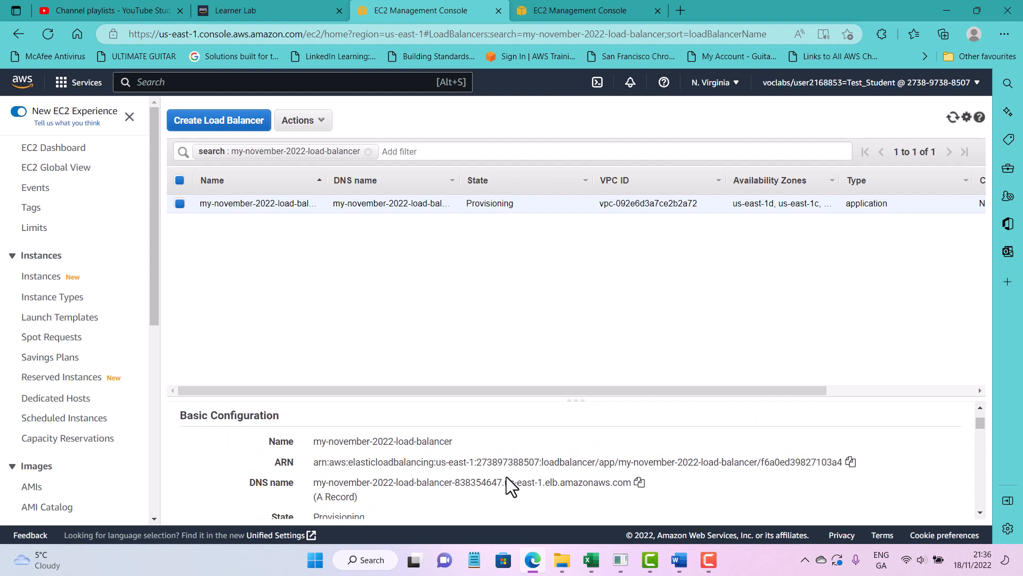
pyautogui.scroll(-1, 533, 482)
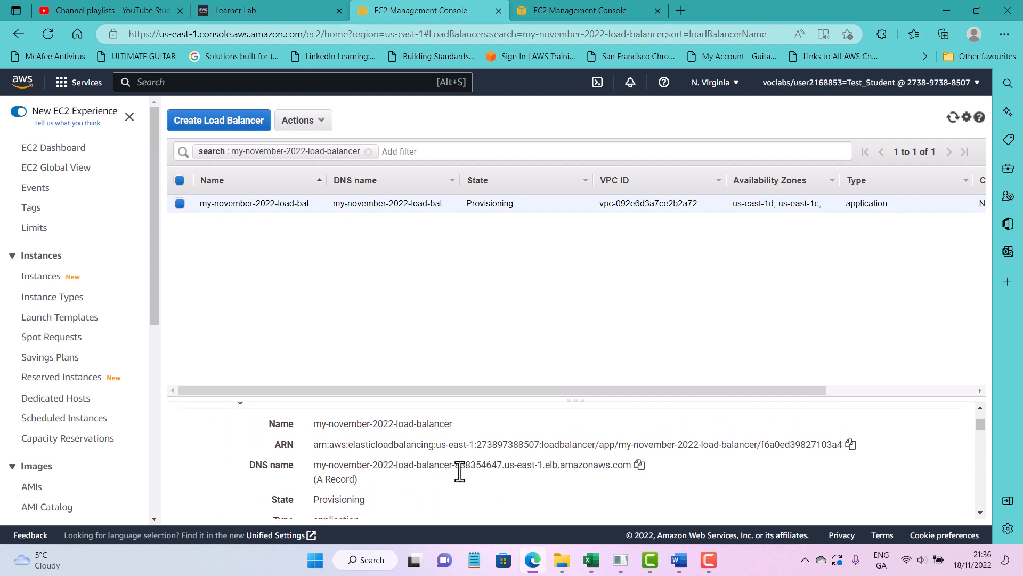
# Copy the load balancer's DNS name and load it in a new browser tab.
pyautogui.click(639, 465)
pyautogui.click(680, 10)
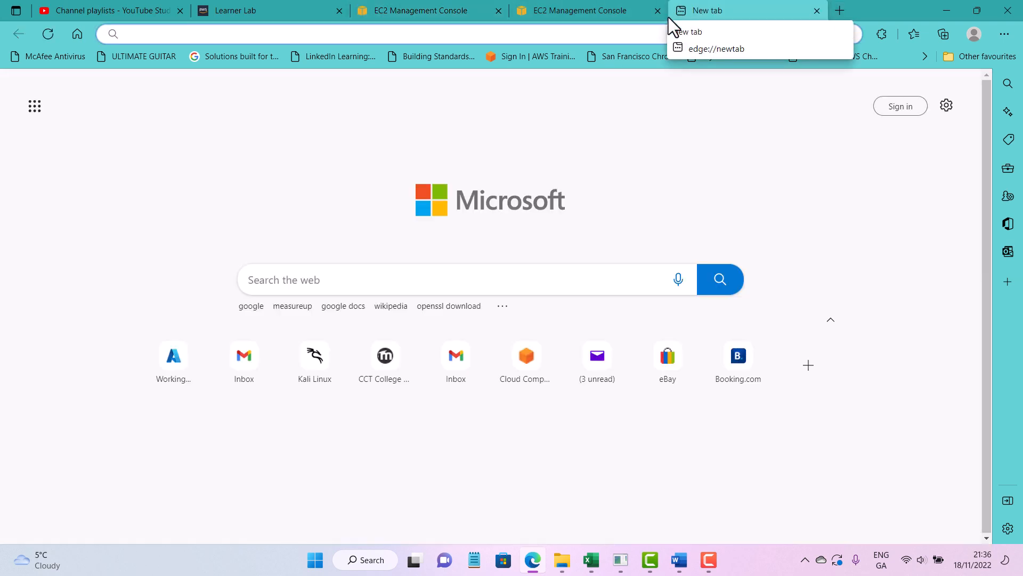
pyautogui.hotkey('ctrl', 'v')
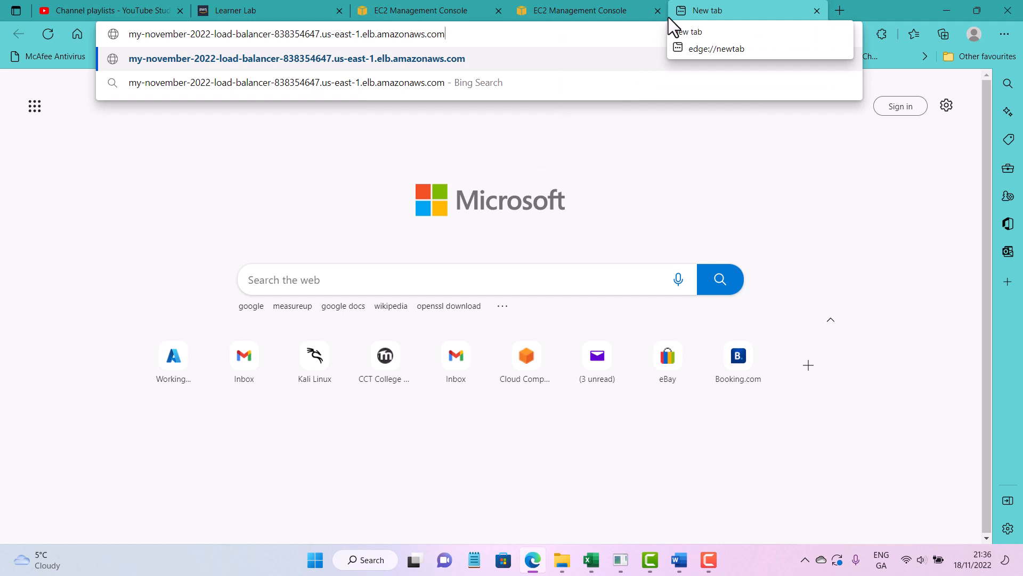
pyautogui.press('Return')
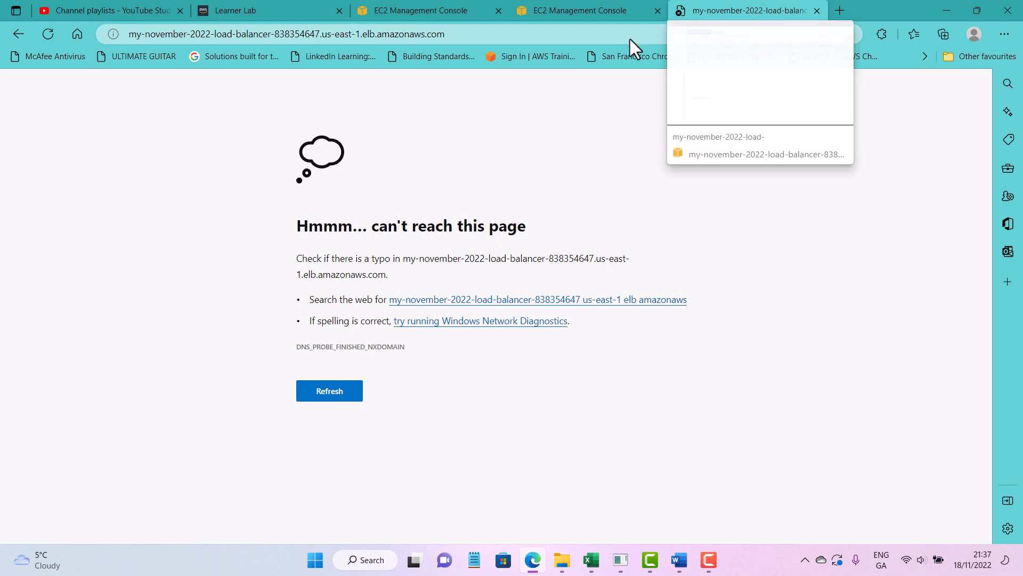
# Reload the load balancer's web page several times to retest access through its DNS name.
pyautogui.click(49, 32)
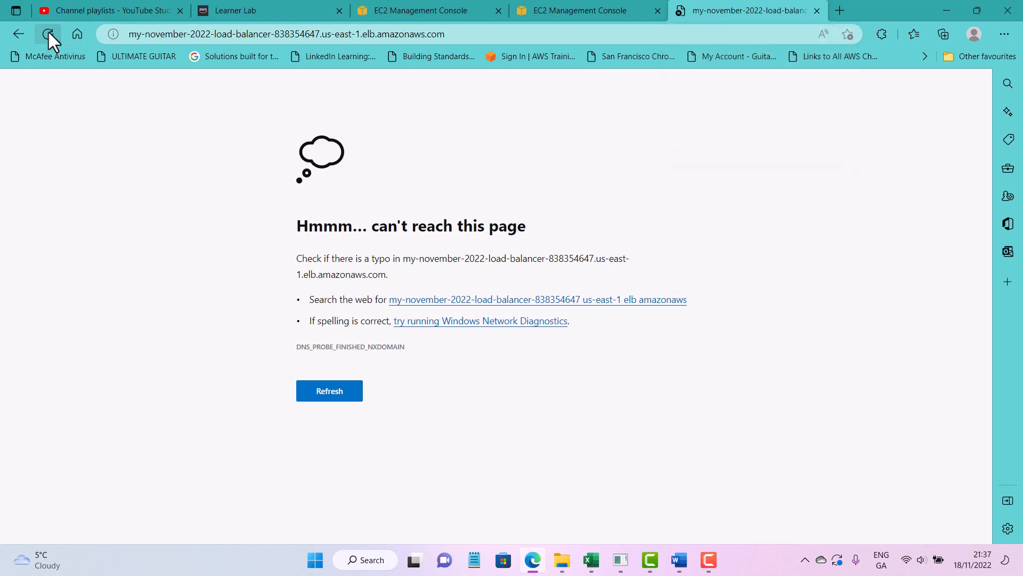
pyautogui.click(330, 399)
pyautogui.click(329, 394)
pyautogui.click(338, 393)
pyautogui.press('F9')
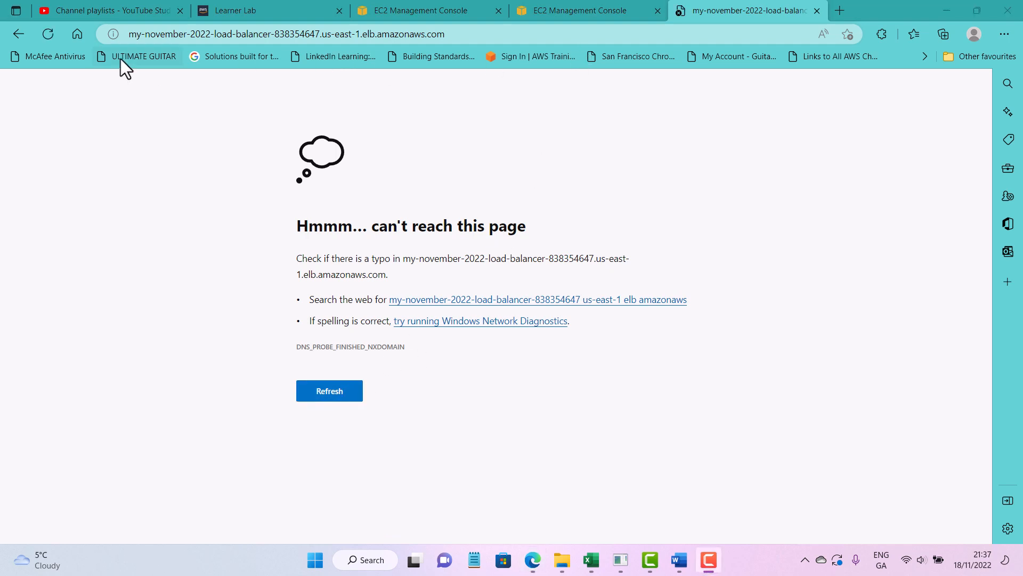
pyautogui.click(47, 36)
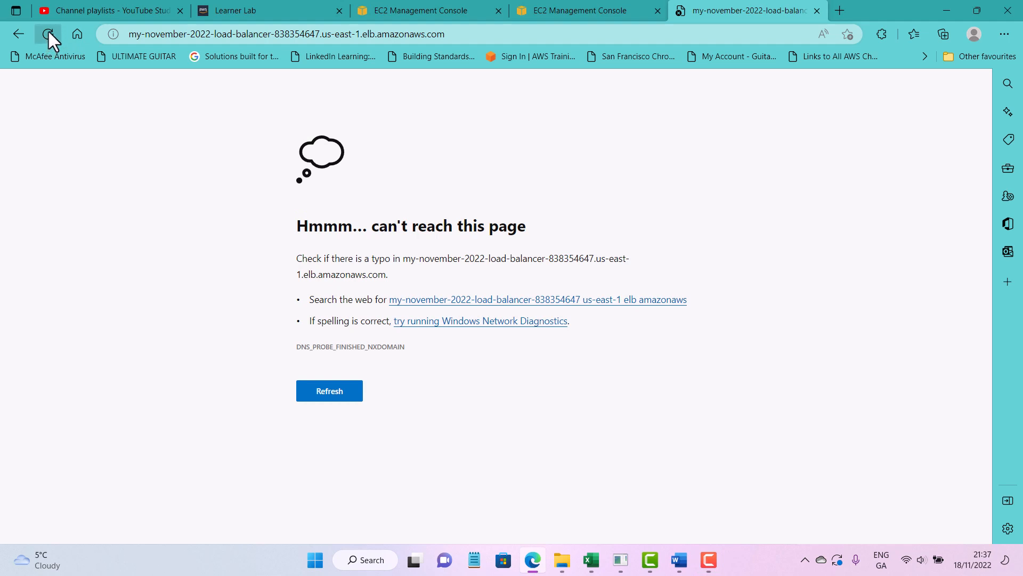
pyautogui.click(581, 40)
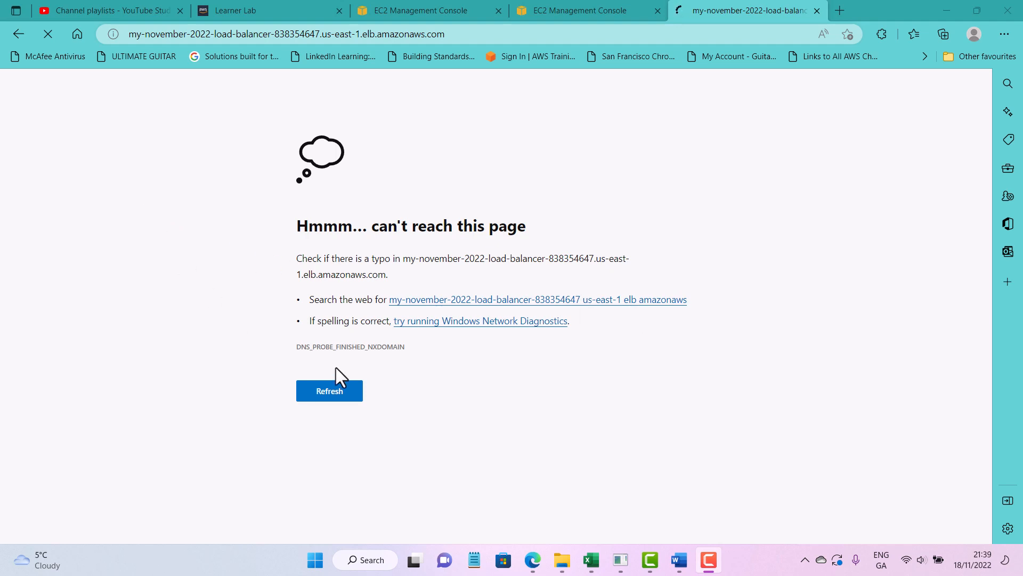
pyautogui.click(349, 392)
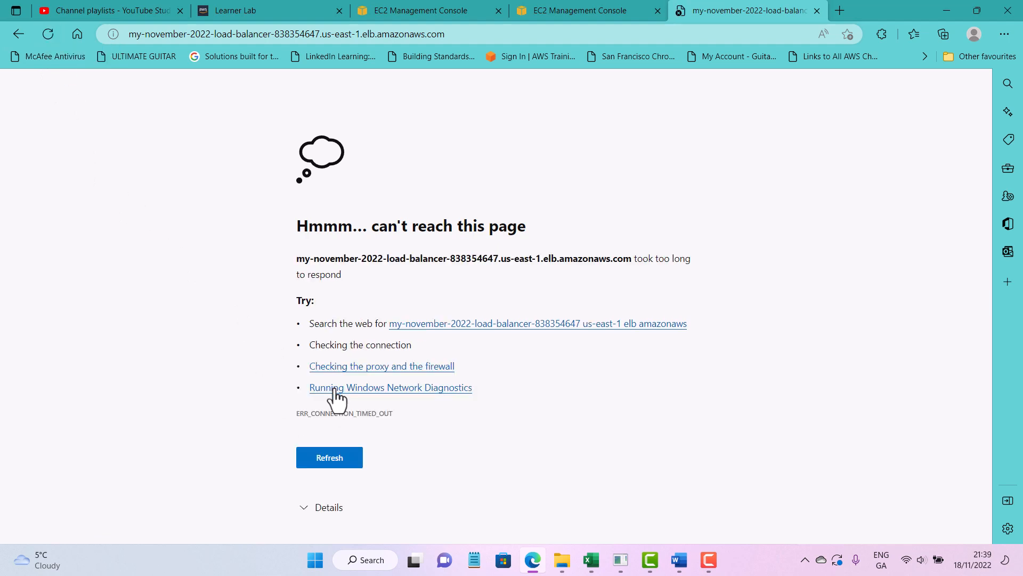
pyautogui.click(330, 457)
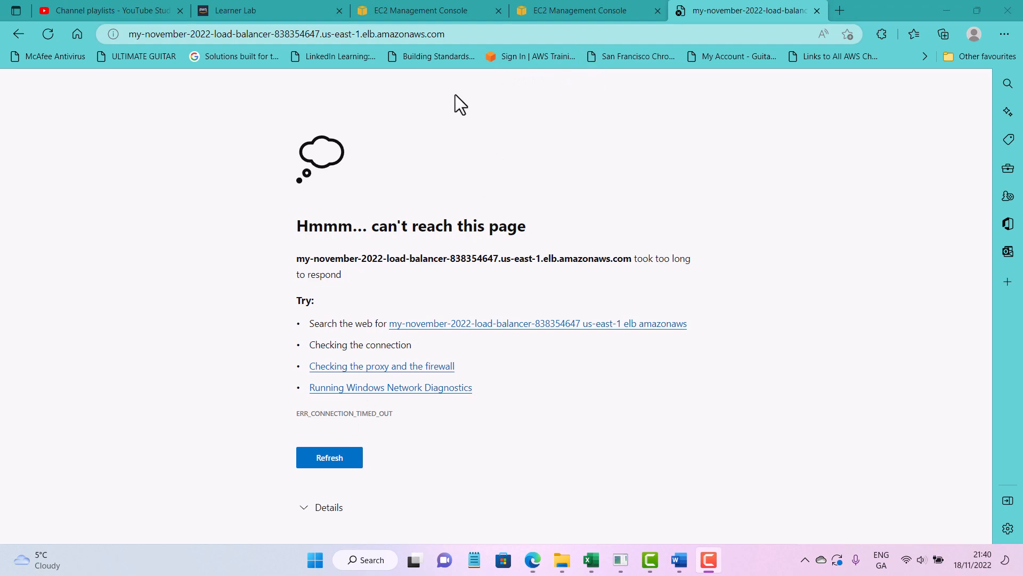
# Replace my-november-2022-load-balancer's default security group with the load balancer security group described as my-alb-sg, and save.
pyautogui.click(427, 3)
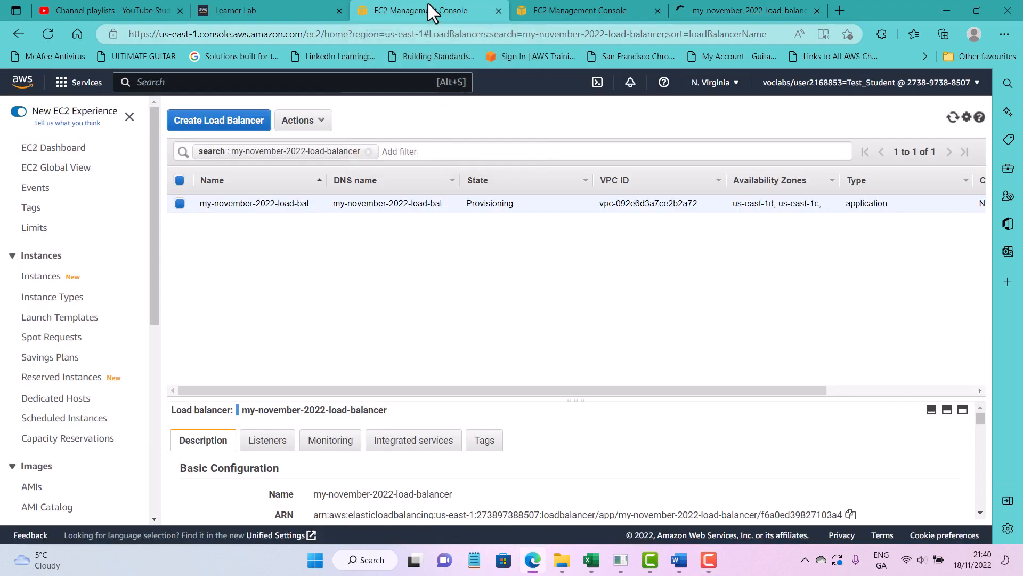
pyautogui.scroll(-5, 285, 481)
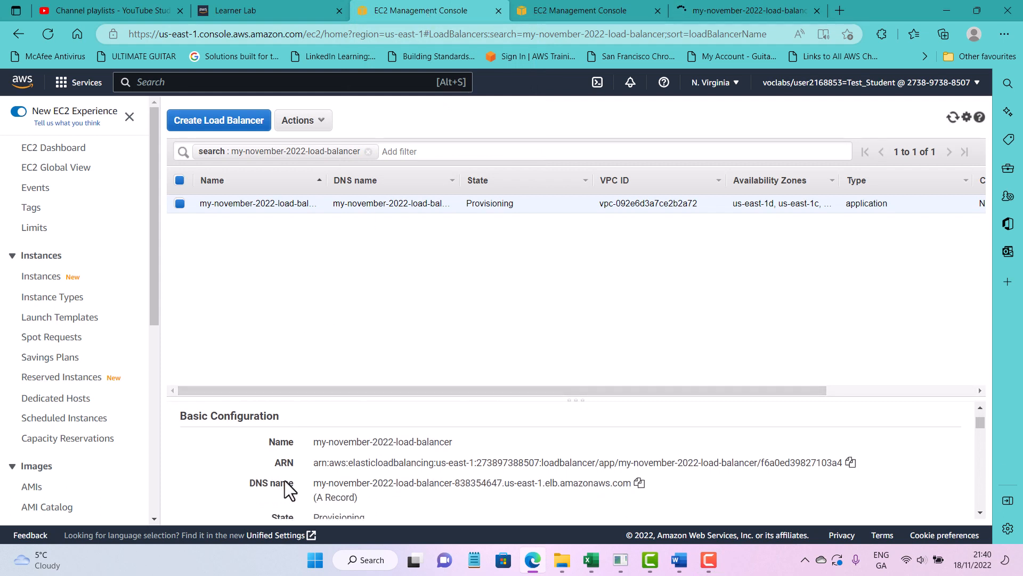
pyautogui.scroll(-8, 290, 497)
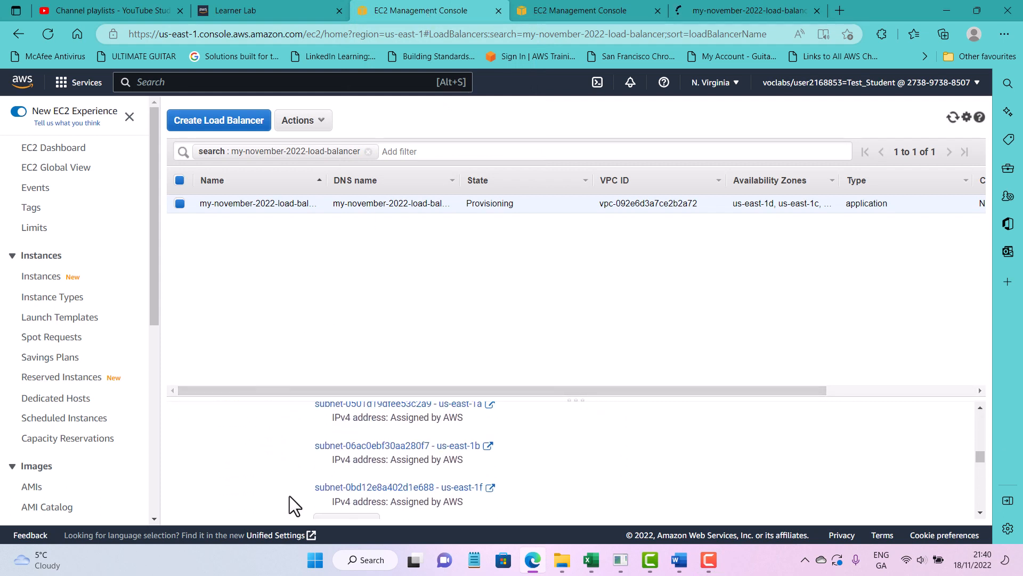
pyautogui.scroll(-4, 290, 496)
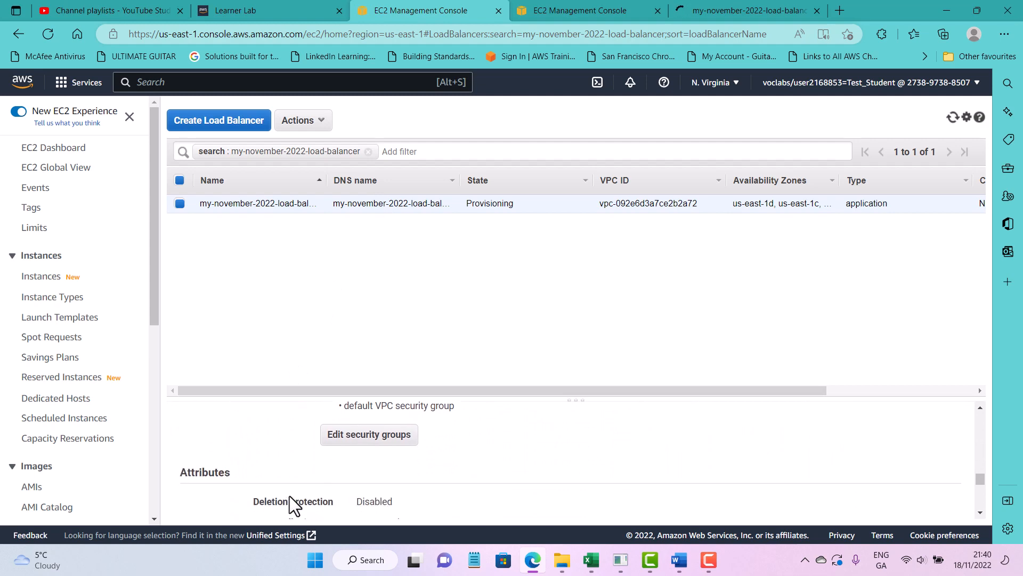
pyautogui.scroll(1, 289, 496)
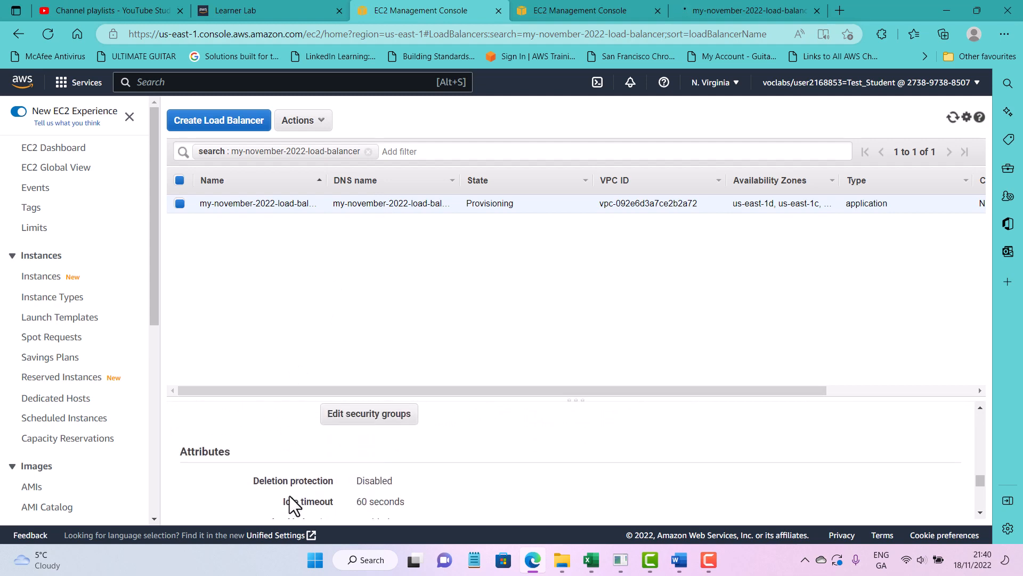
pyautogui.click(382, 417)
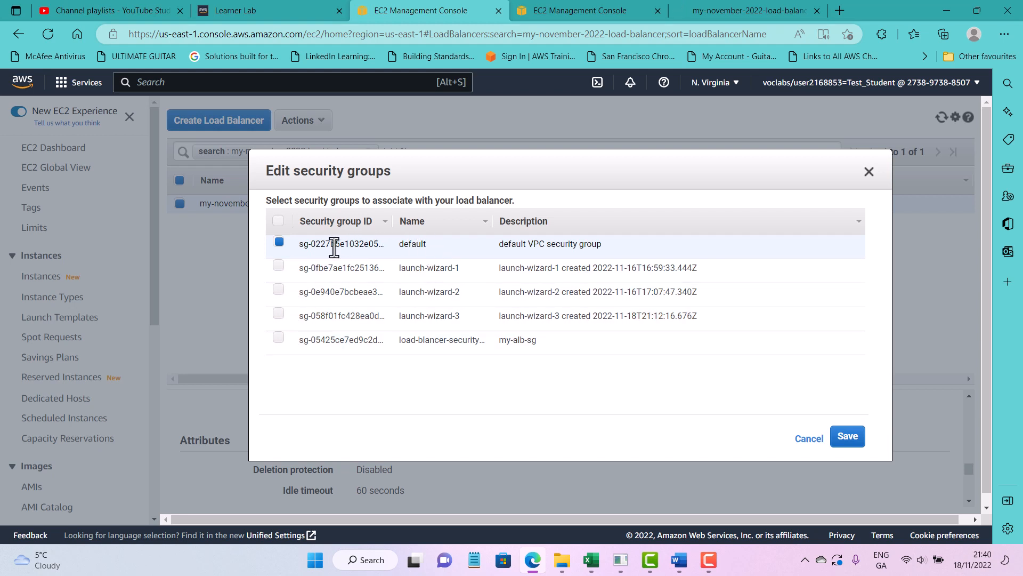
pyautogui.click(280, 242)
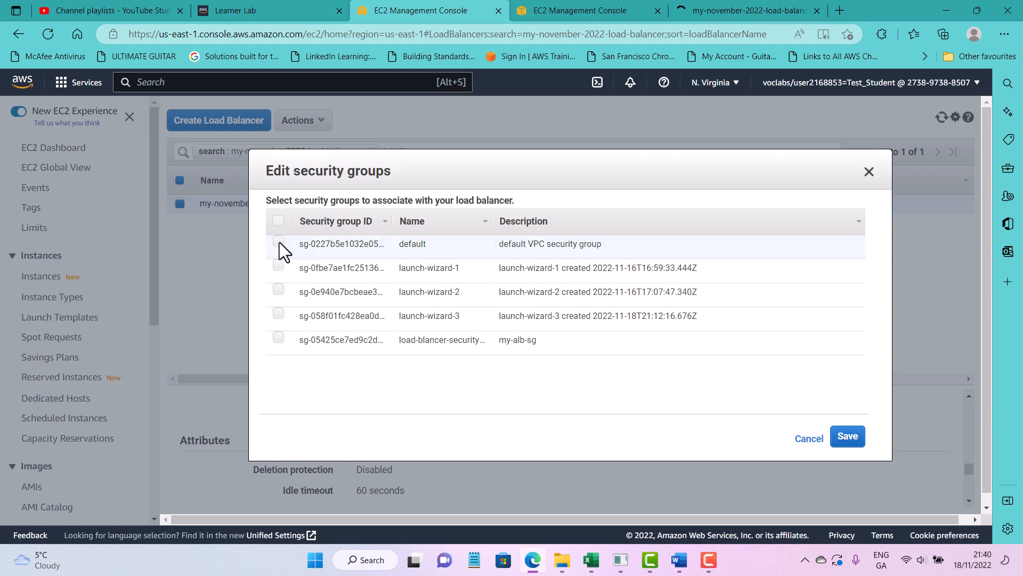
pyautogui.click(279, 338)
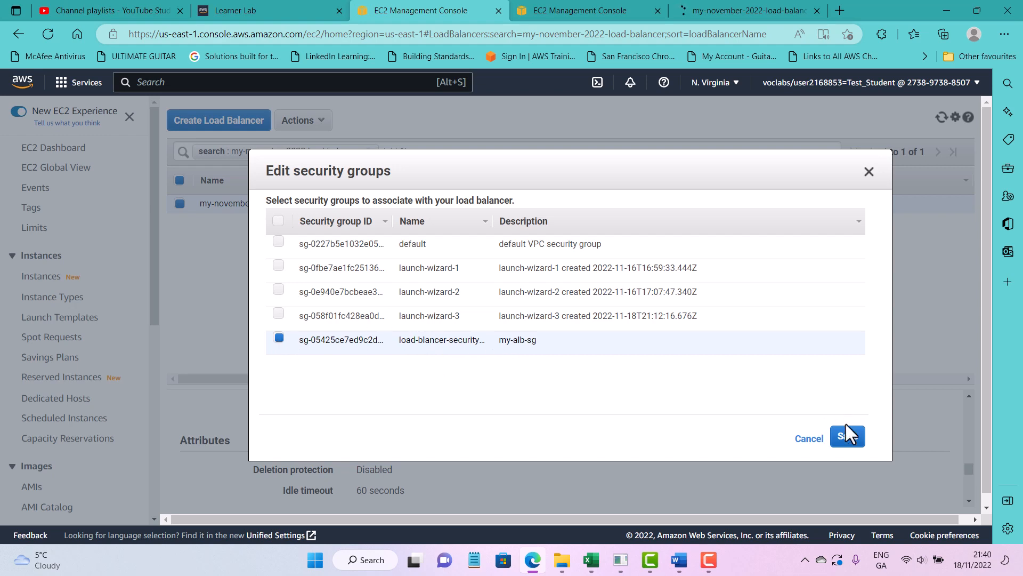
pyautogui.click(851, 442)
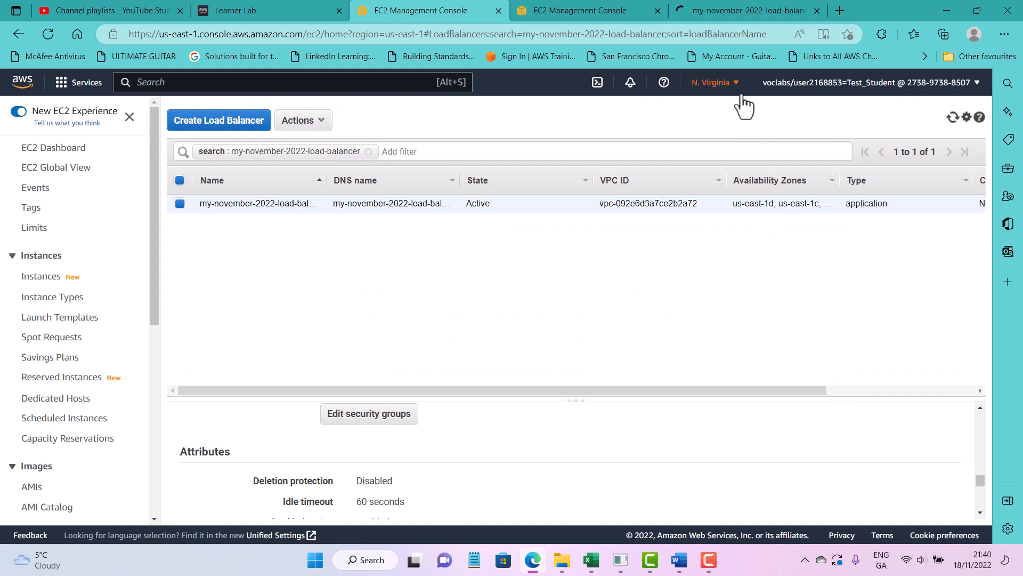
# Load the load balancer's DNS page again and reload it repeatedly to check how requests are distributed among the web servers.
pyautogui.click(734, 10)
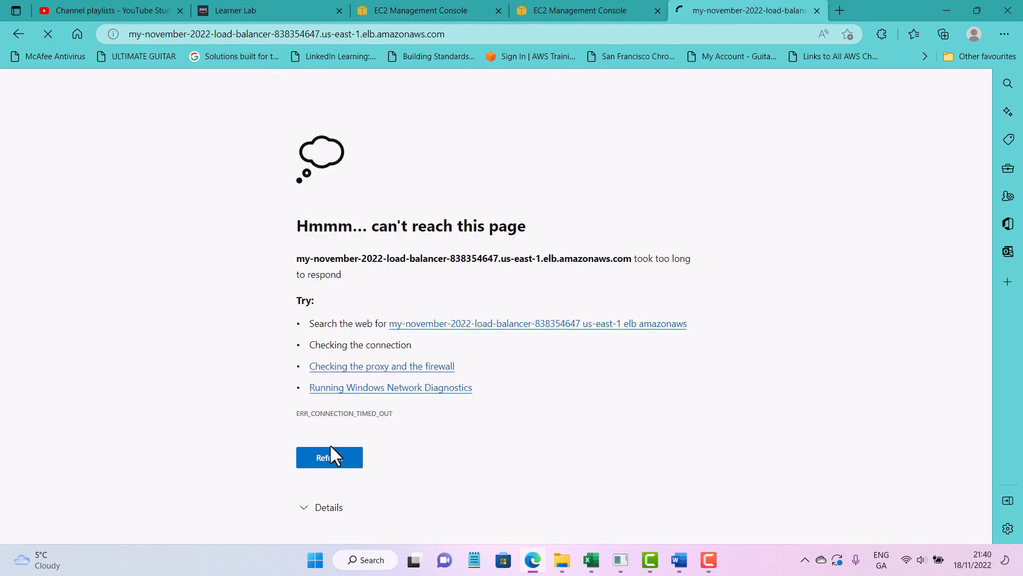
pyautogui.click(336, 461)
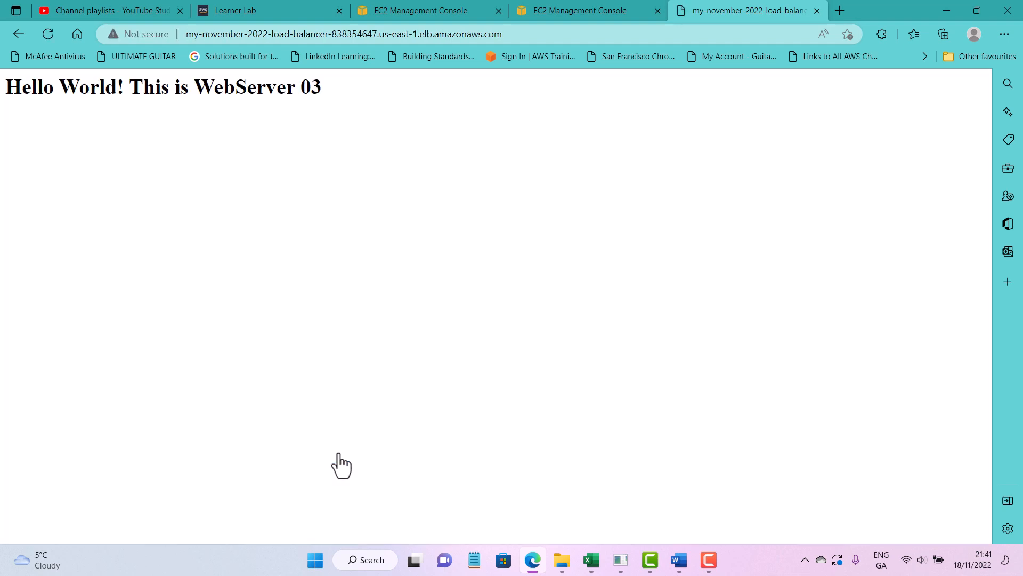
pyautogui.click(47, 34)
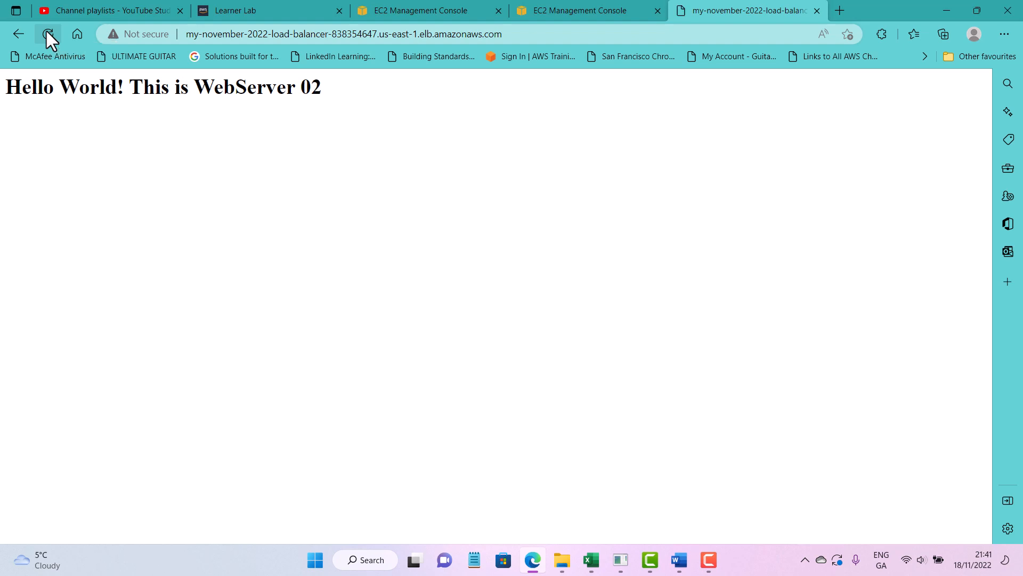
pyautogui.click(47, 34)
pyautogui.click(47, 34)
pyautogui.click(48, 33)
pyautogui.click(47, 34)
pyautogui.click(48, 33)
pyautogui.click(48, 33)
pyautogui.click(47, 33)
pyautogui.click(47, 33)
pyautogui.click(47, 33)
pyautogui.click(47, 33)
pyautogui.click(47, 33)
pyautogui.click(48, 34)
pyautogui.click(48, 33)
pyautogui.click(48, 33)
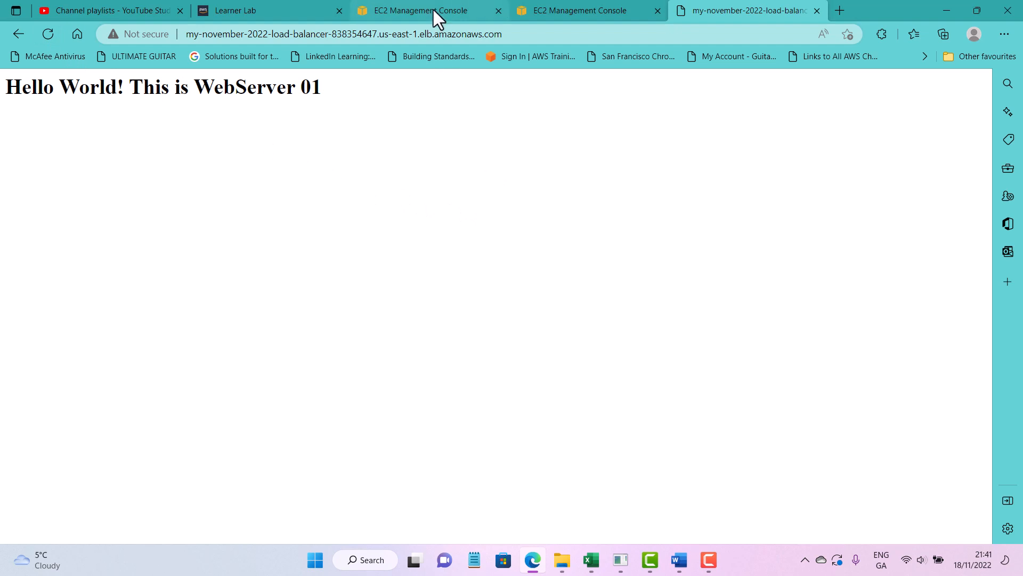
# Check the load balancer's assigned security group, and in the EC2 instances list select all five running servers, Web-Server-1 to Web-Server-5.
pyautogui.moveTo(433, 7)
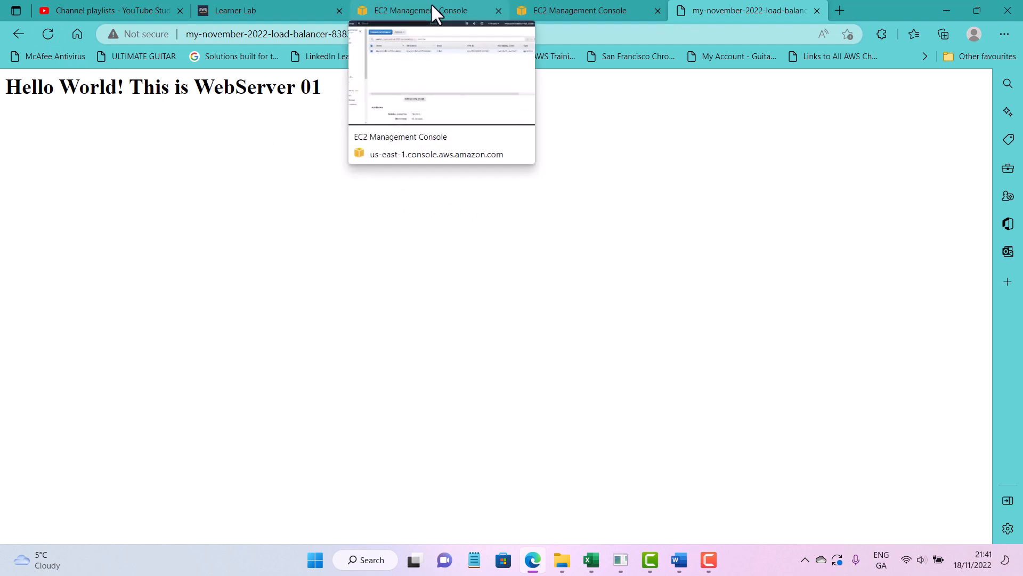
pyautogui.click(433, 11)
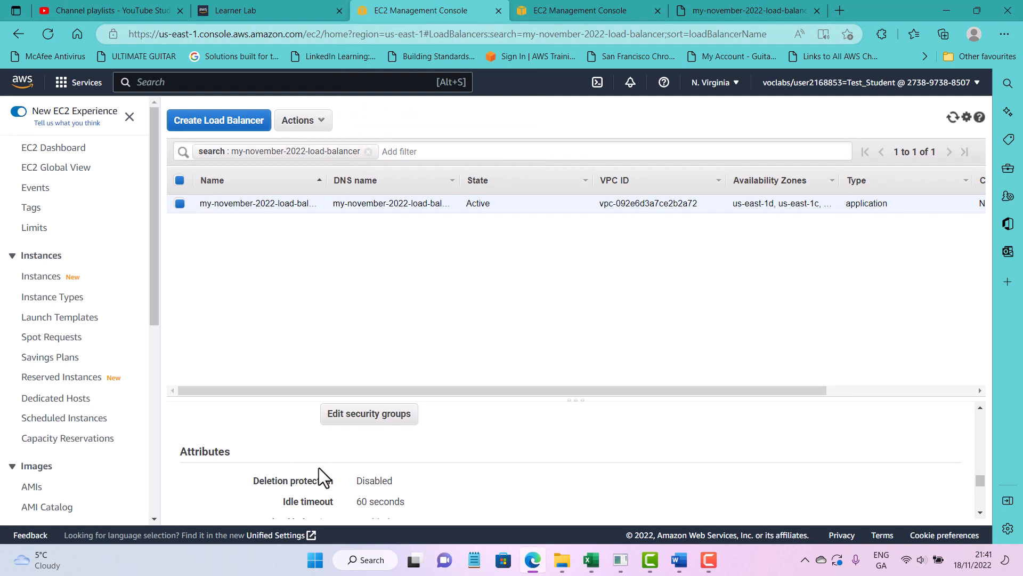
pyautogui.scroll(-3, 319, 468)
pyautogui.scroll(2, 306, 463)
pyautogui.scroll(1, 306, 464)
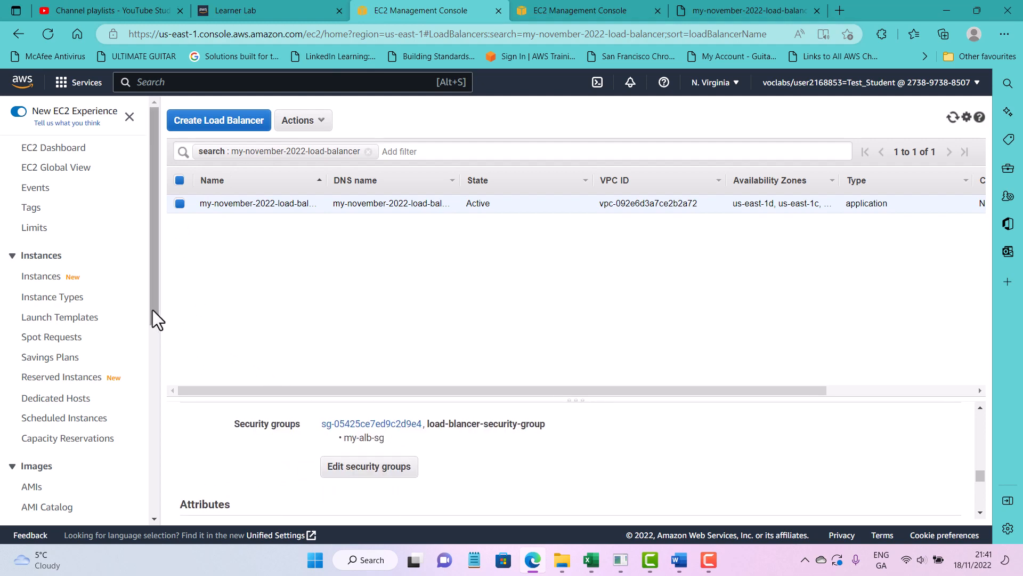
pyautogui.click(41, 276)
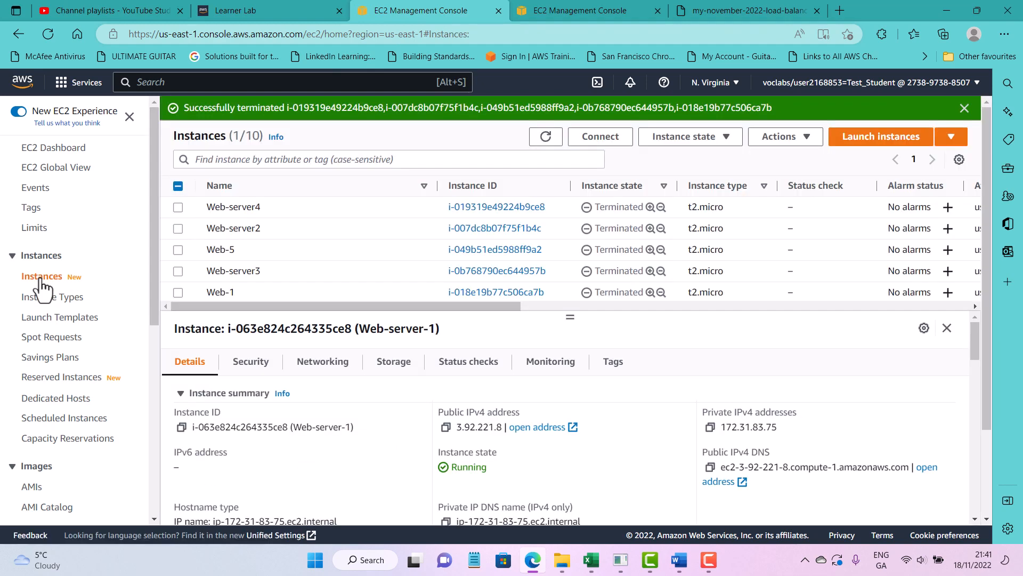
pyautogui.scroll(-2, 180, 206)
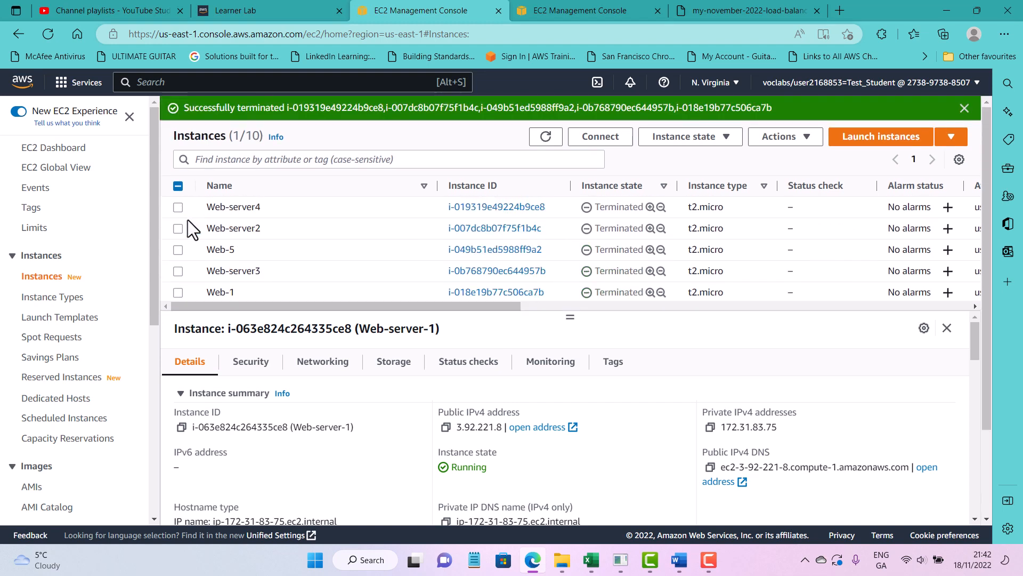
pyautogui.scroll(-2, 187, 222)
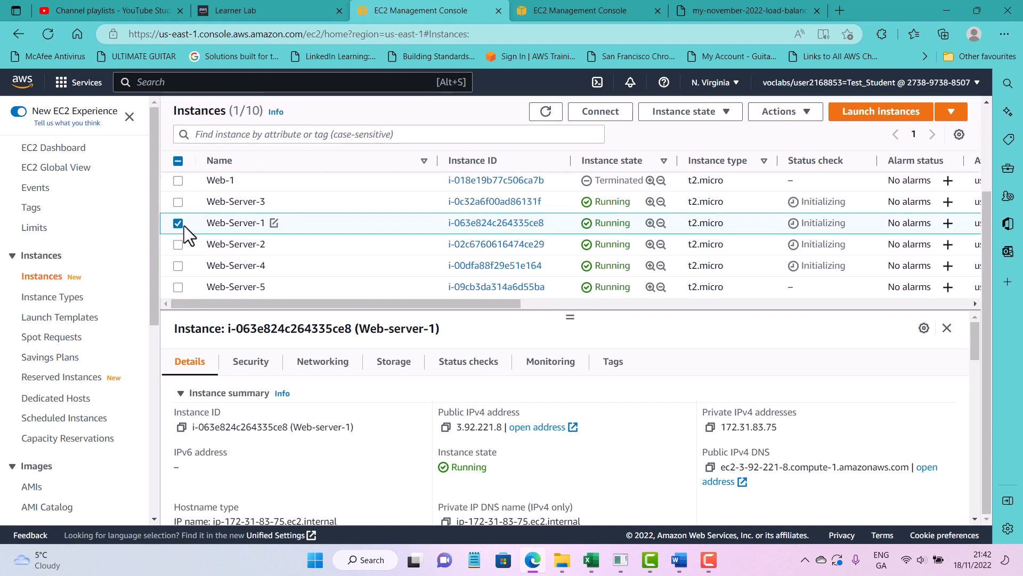
pyautogui.click(179, 202)
pyautogui.click(178, 243)
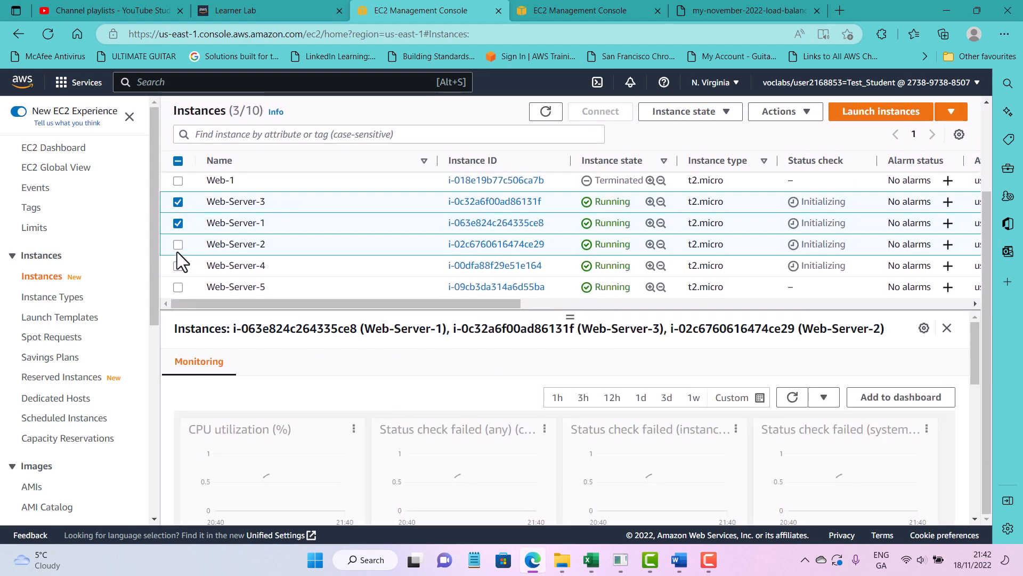
pyautogui.click(178, 266)
pyautogui.click(180, 288)
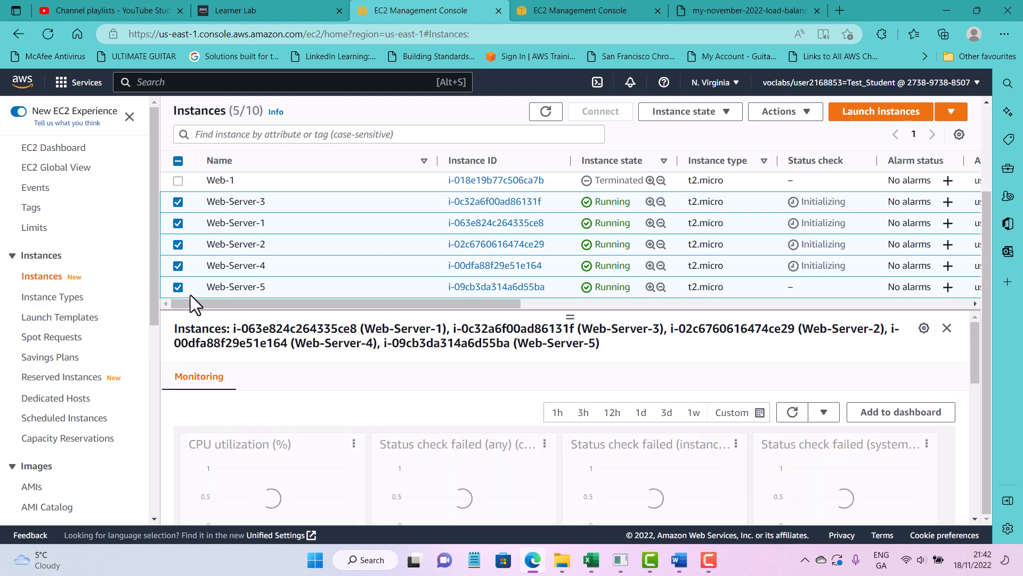
pyautogui.scroll(2, 192, 294)
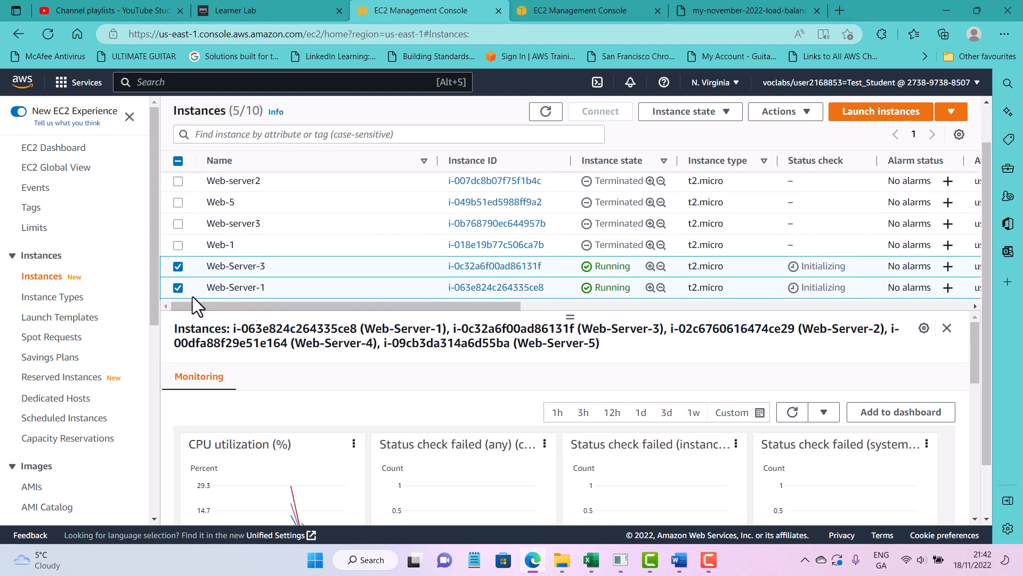
pyautogui.click(723, 119)
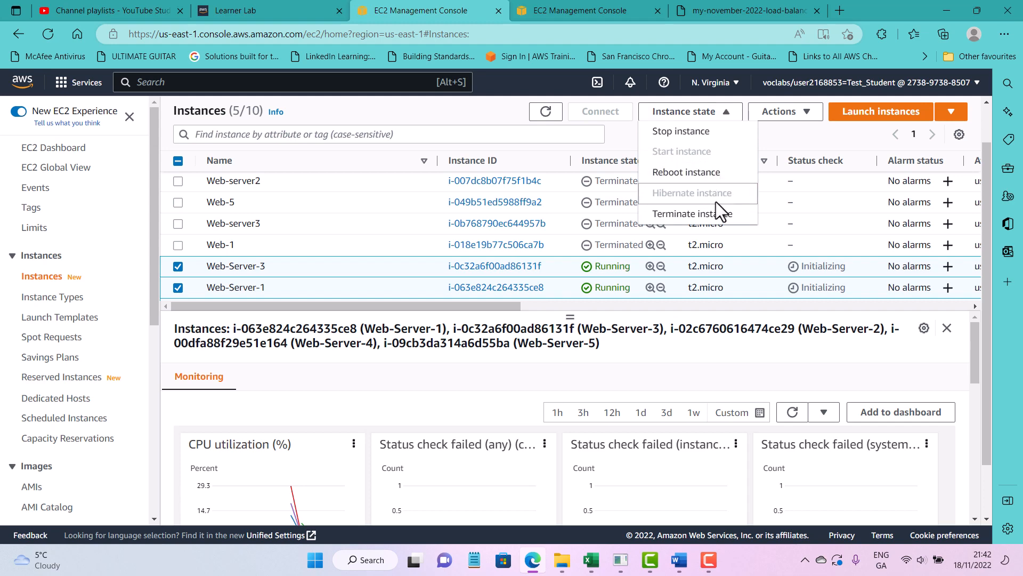
pyautogui.click(706, 214)
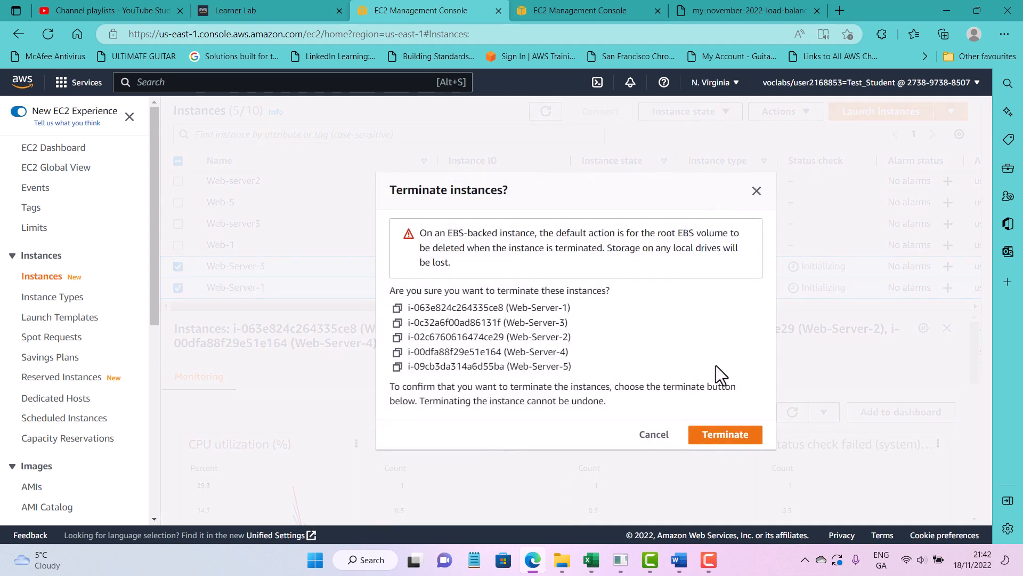
pyautogui.click(756, 191)
# Stop the five selected web server instances and refresh the instances list to check their states.
pyautogui.click(723, 111)
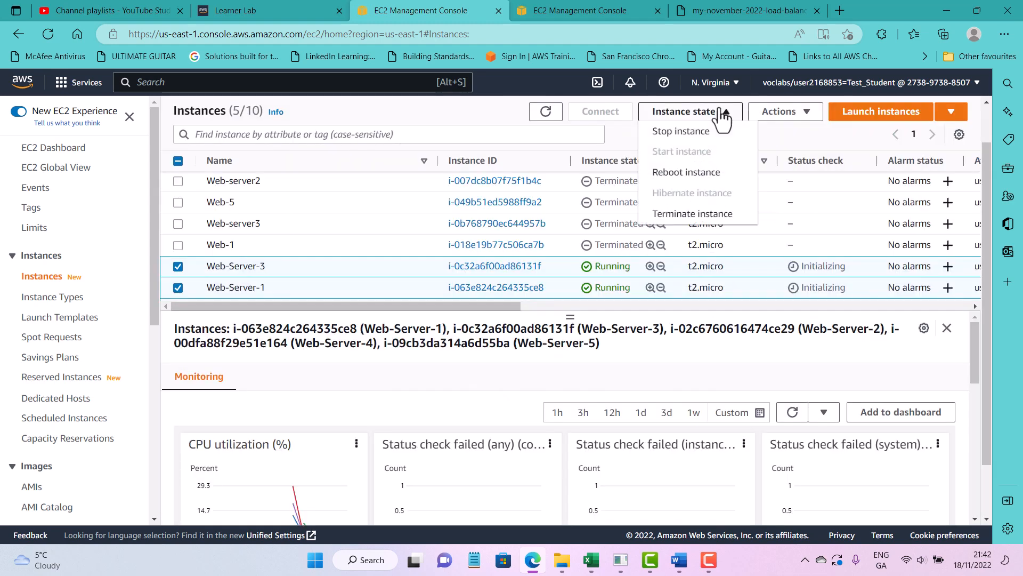
pyautogui.click(688, 133)
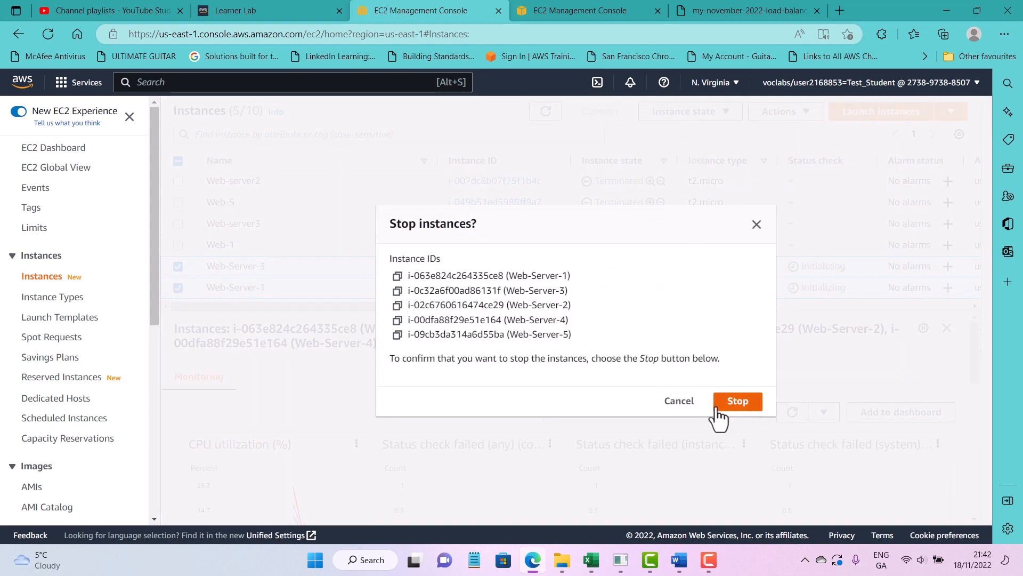
pyautogui.click(737, 401)
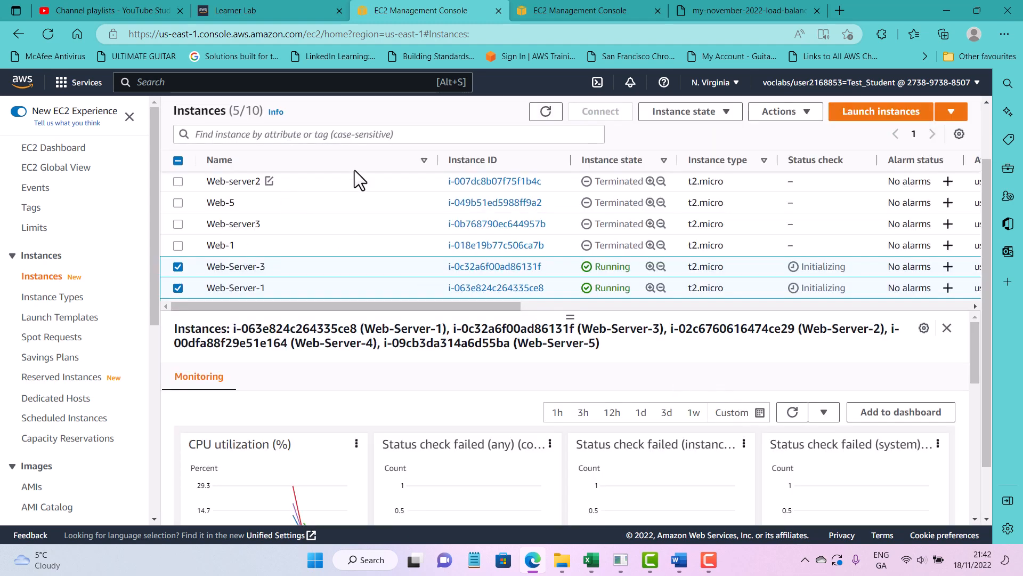
pyautogui.click(546, 112)
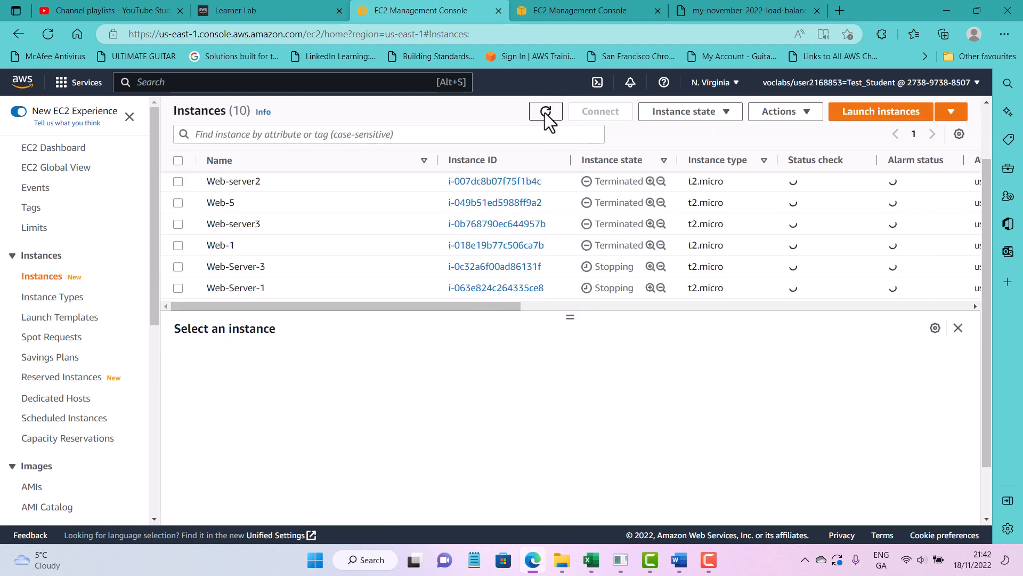
pyautogui.scroll(-1, 471, 177)
pyautogui.scroll(-1, 464, 186)
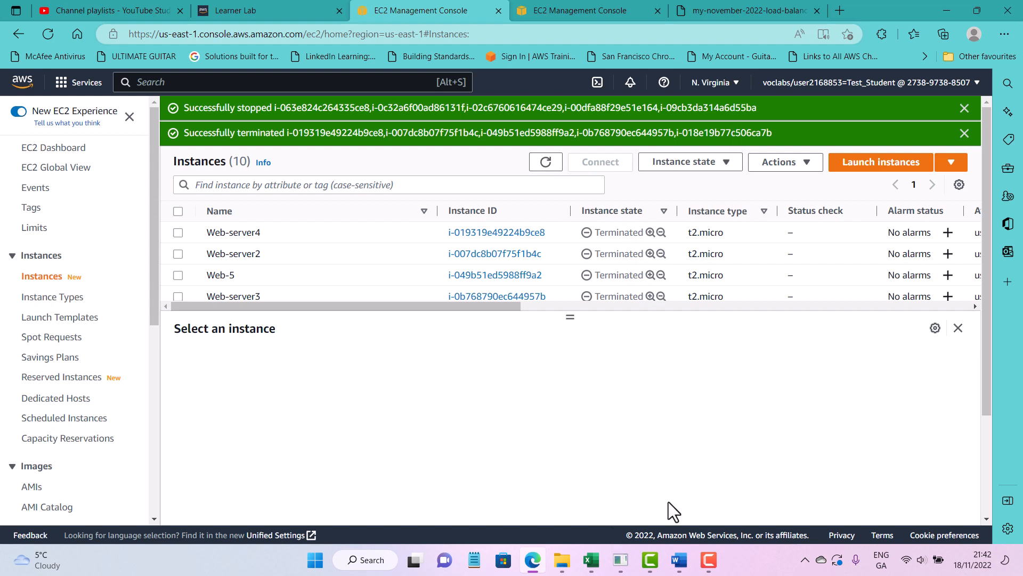
# Switch to the Word guide and review the load balancing diagram and the setup instructions from Step 0 to Step 7.
pyautogui.click(678, 559)
pyautogui.scroll(8, 512, 438)
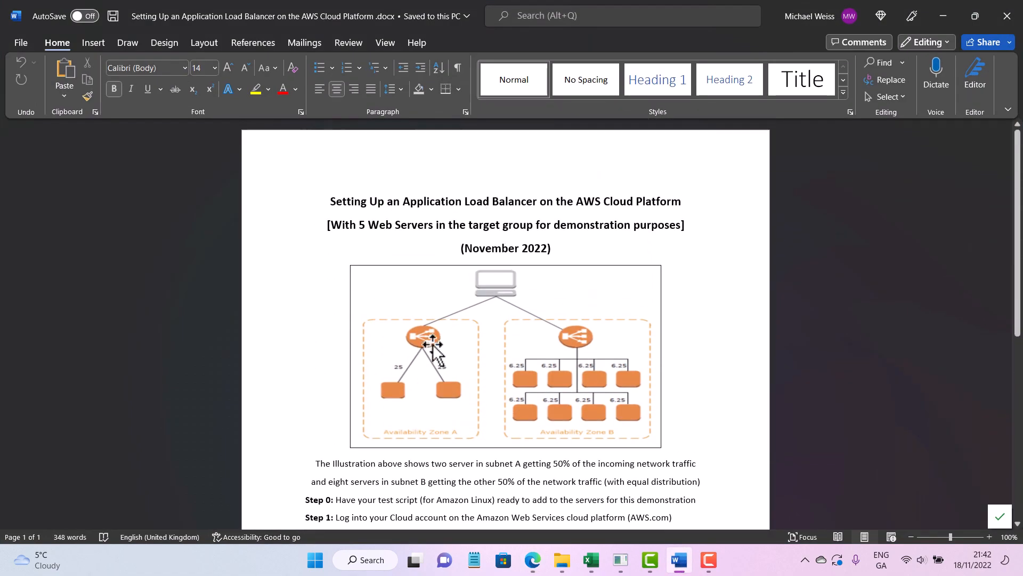
pyautogui.scroll(-2, 429, 347)
pyautogui.scroll(-1, 429, 353)
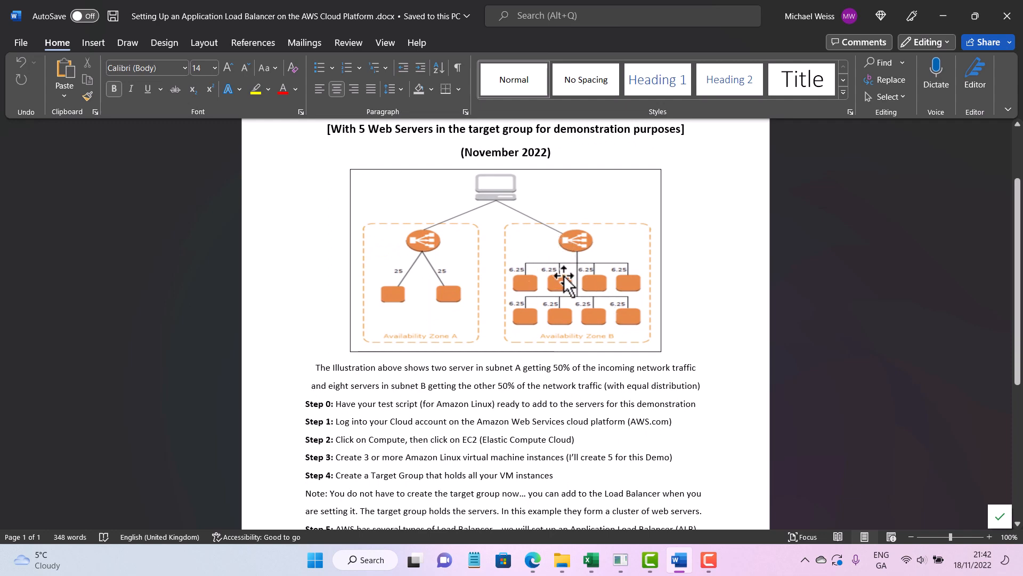
pyautogui.scroll(-1, 549, 296)
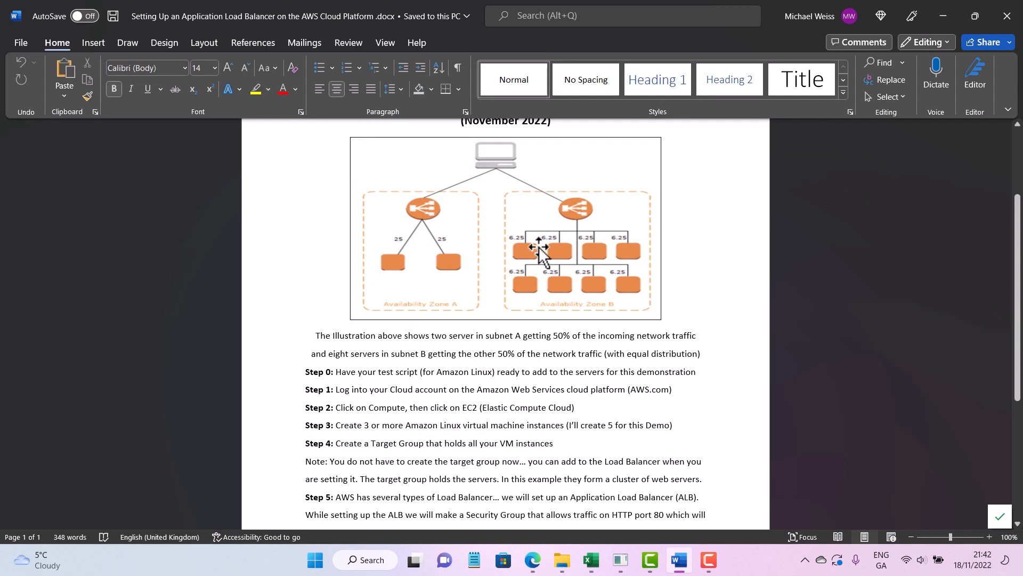
pyautogui.scroll(-2, 542, 322)
pyautogui.scroll(-2, 544, 323)
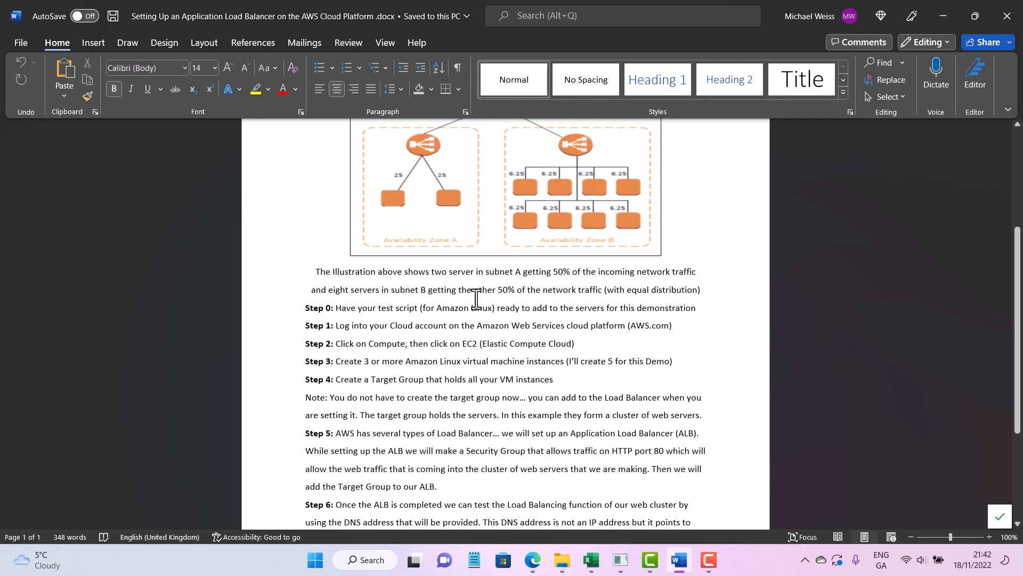
pyautogui.scroll(-1, 440, 286)
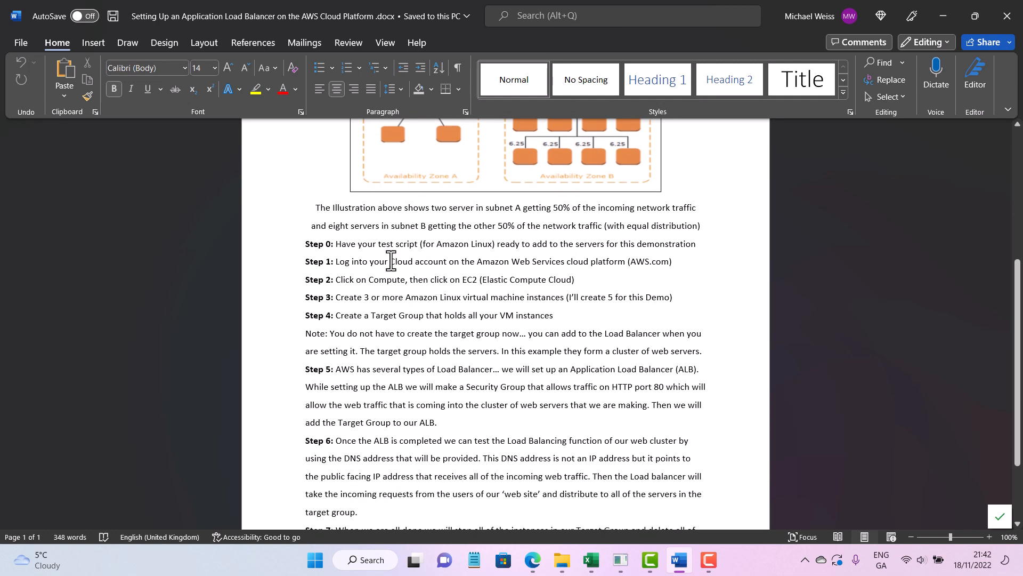
pyautogui.scroll(-1, 442, 281)
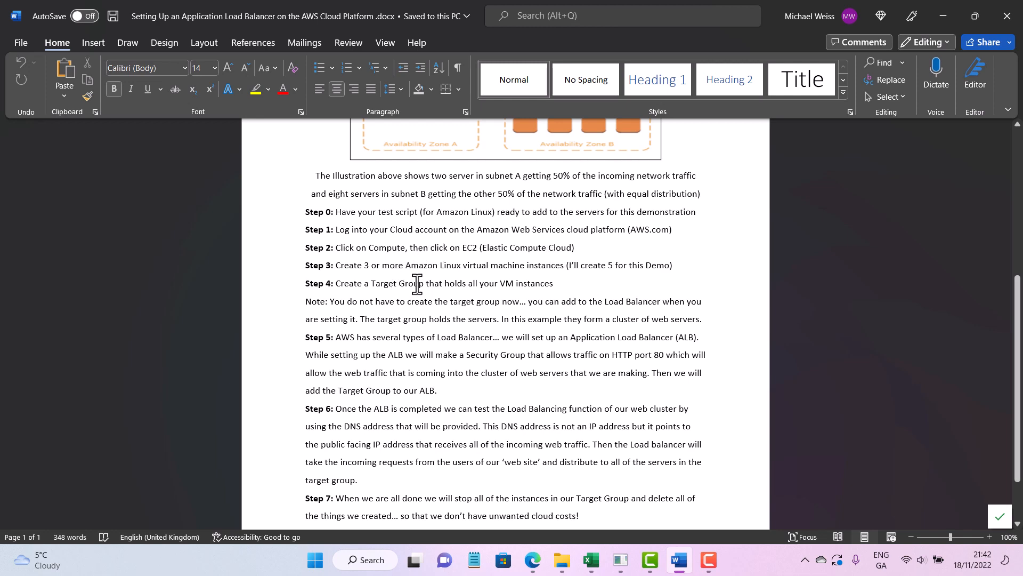
pyautogui.scroll(-2, 416, 282)
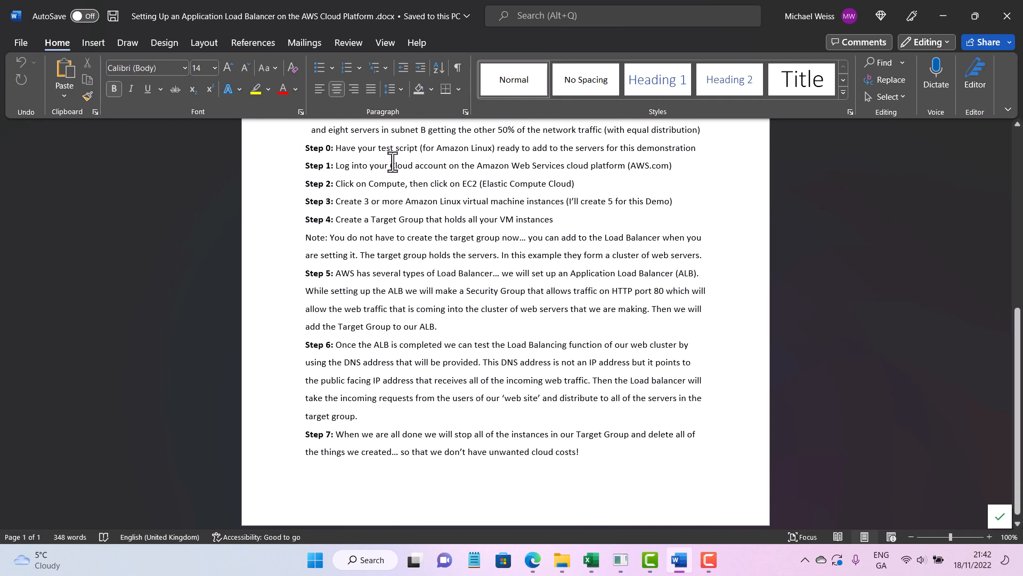
pyautogui.scroll(2, 413, 206)
pyautogui.scroll(-1, 426, 209)
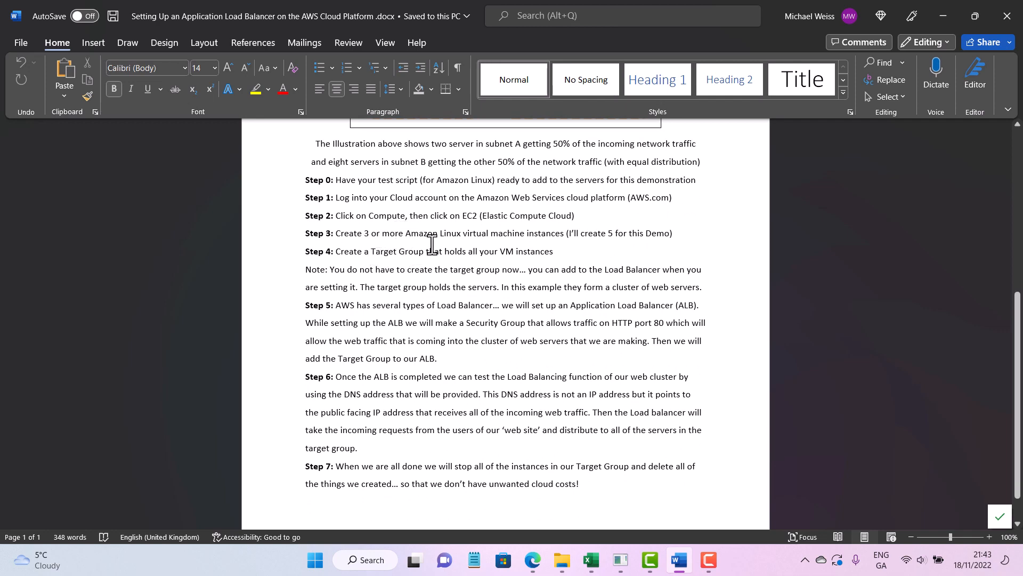
pyautogui.scroll(-1, 449, 314)
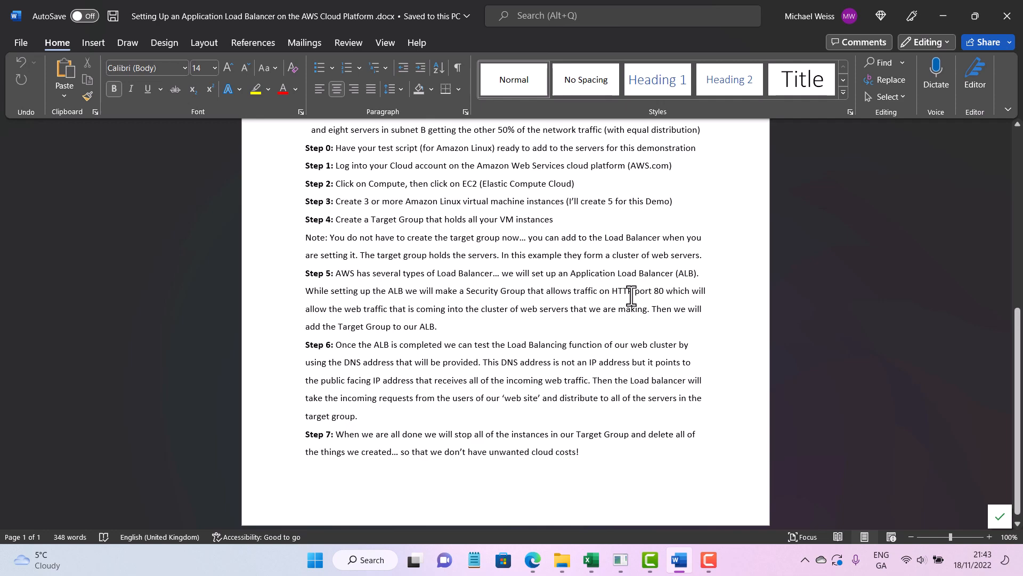
pyautogui.scroll(-1, 633, 295)
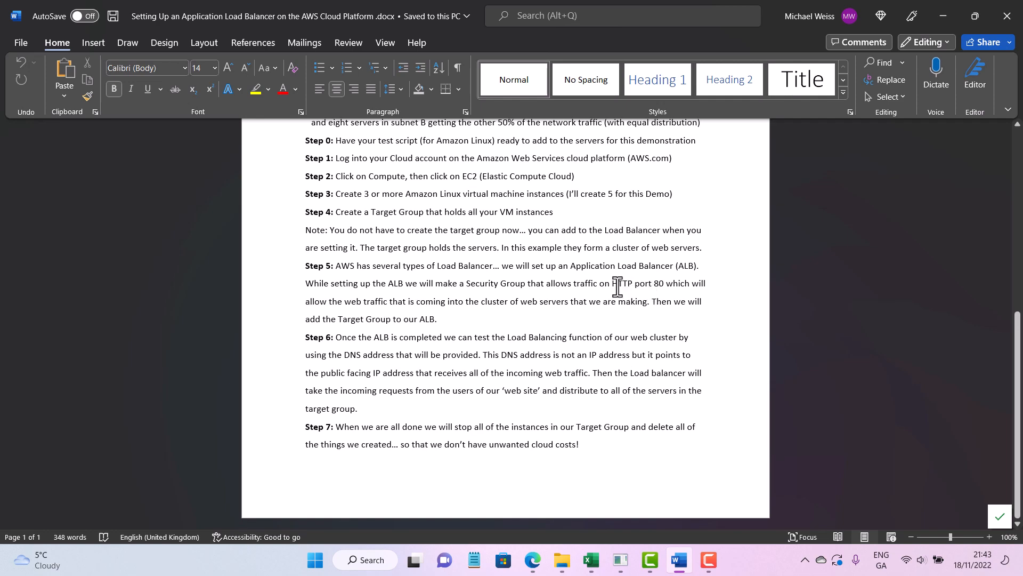